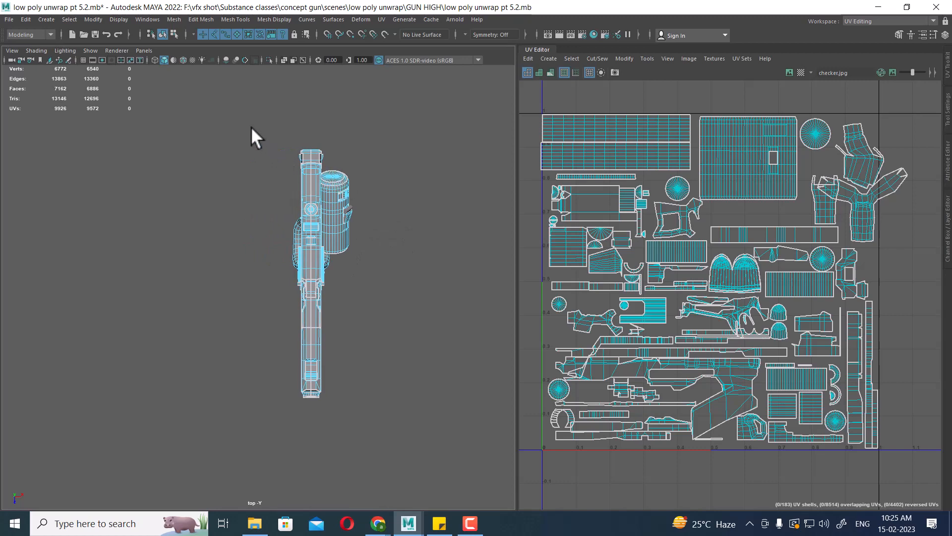
- Select the faces on one half of the gun mesh from the top view and delete them
{"action": "left_click_drag", "start_coordinate": [251, 128], "coordinate": [311, 469]}
{"action": "left_click_drag", "start_coordinate": [364, 401], "coordinate": [429, 379], "text": "alt"}
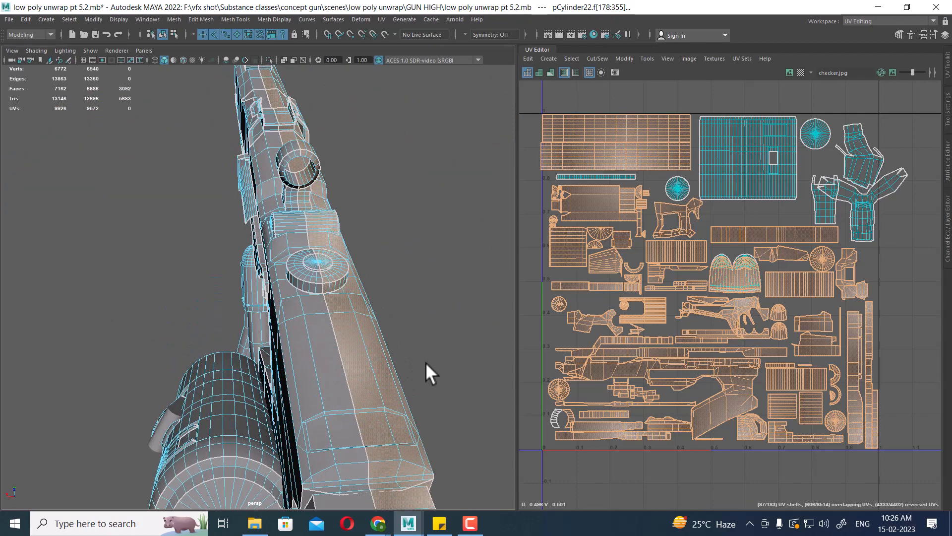
{"action": "key", "text": "Delete"}
- Return to object mode and select only the main gun mesh
{"action": "left_click_drag", "start_coordinate": [400, 305], "coordinate": [234, 311], "text": "alt"}
{"action": "right_click_drag", "start_coordinate": [234, 311], "coordinate": [215, 237], "text": "alt"}
{"action": "left_click_drag", "start_coordinate": [215, 237], "coordinate": [325, 255], "text": "alt"}
{"action": "left_click", "coordinate": [323, 253]}
{"action": "right_click_drag", "start_coordinate": [332, 226], "coordinate": [398, 204]}
{"action": "left_click", "coordinate": [470, 155]}
{"action": "left_click_drag", "start_coordinate": [472, 153], "coordinate": [379, 370]}
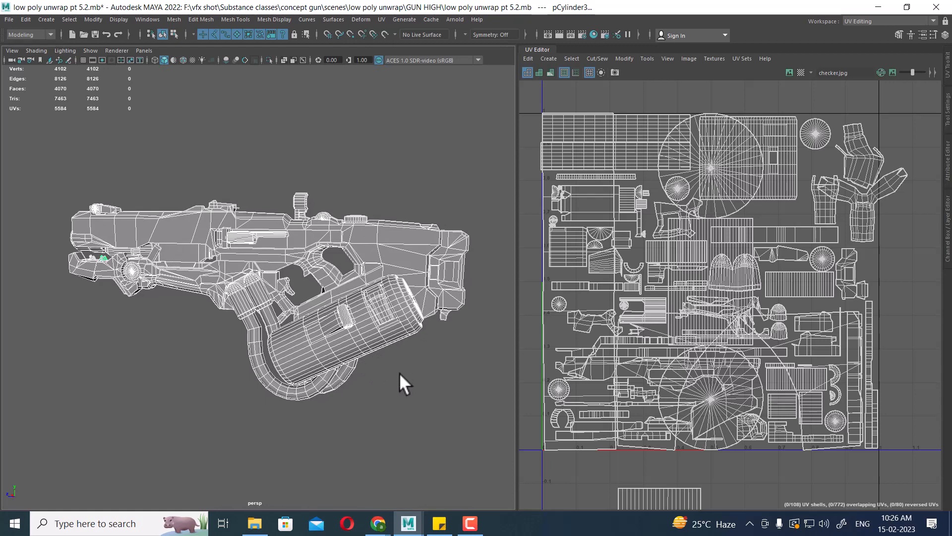
{"action": "left_click", "coordinate": [486, 393]}
{"action": "left_click", "coordinate": [356, 313]}
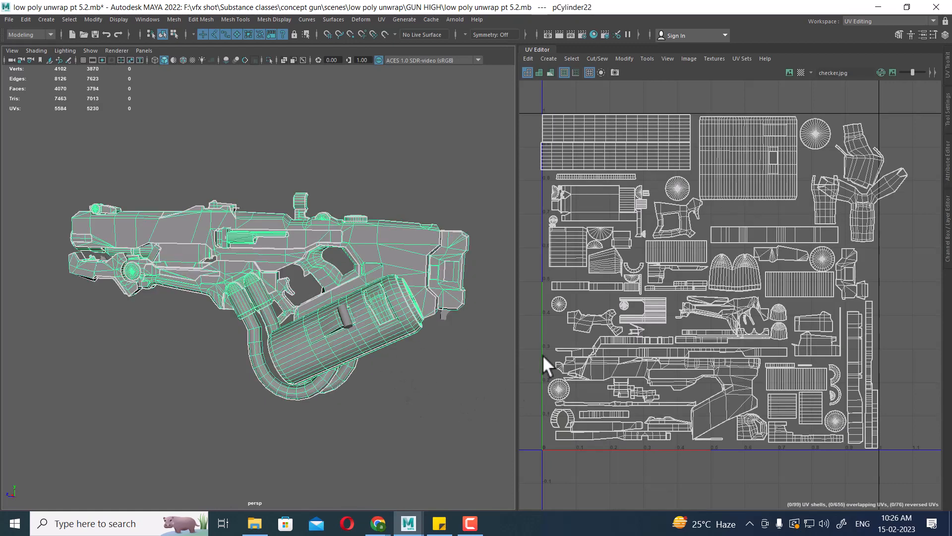
{"action": "left_click_drag", "start_coordinate": [347, 343], "coordinate": [377, 307], "text": "alt"}
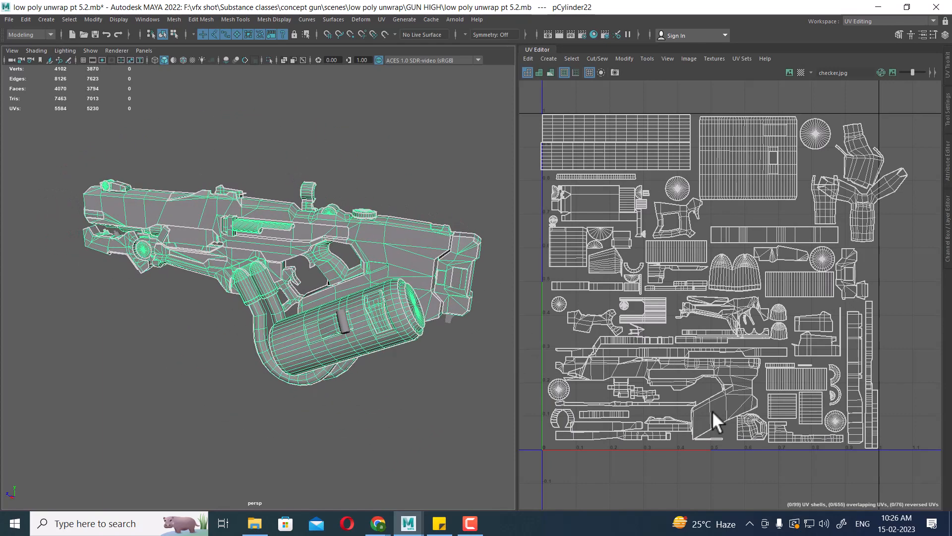
- Select all UVs of the gun and repack them with Layout UVs, fixing the non-manifold geometry
{"action": "scroll", "coordinate": [675, 348], "scroll_direction": "down", "scroll_amount": 3}
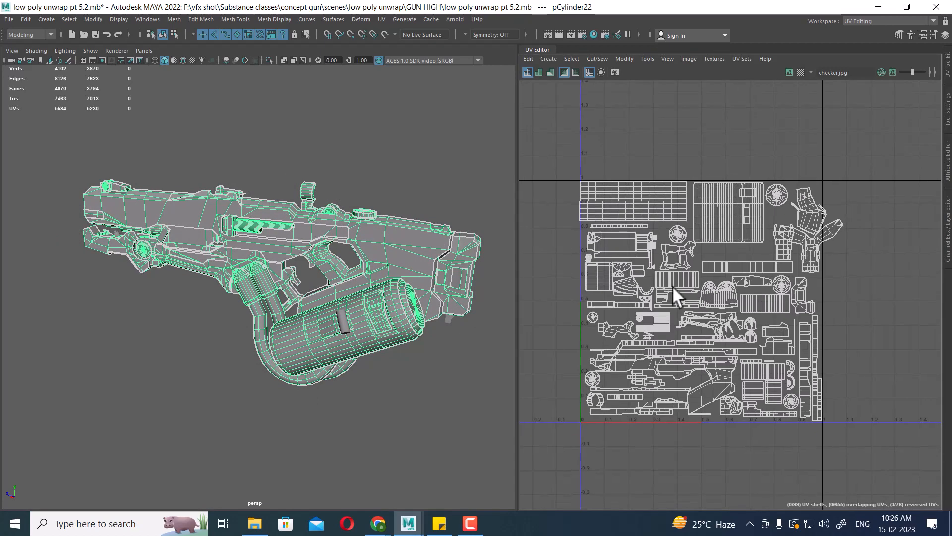
{"action": "right_click_drag", "start_coordinate": [675, 250], "coordinate": [714, 254]}
{"action": "left_click_drag", "start_coordinate": [868, 178], "coordinate": [543, 474]}
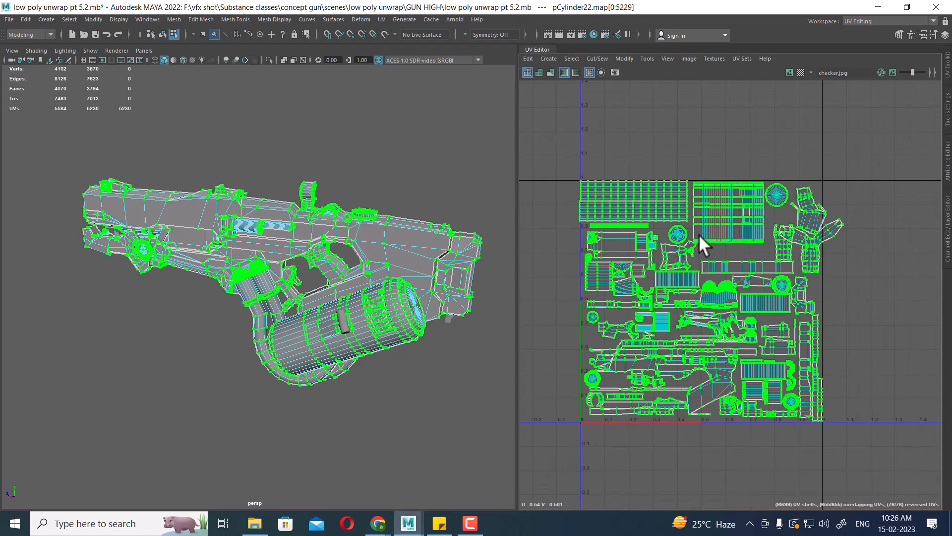
{"action": "right_click_drag", "start_coordinate": [699, 234], "coordinate": [613, 281]}
{"action": "left_click_drag", "start_coordinate": [659, 102], "coordinate": [434, 94]}
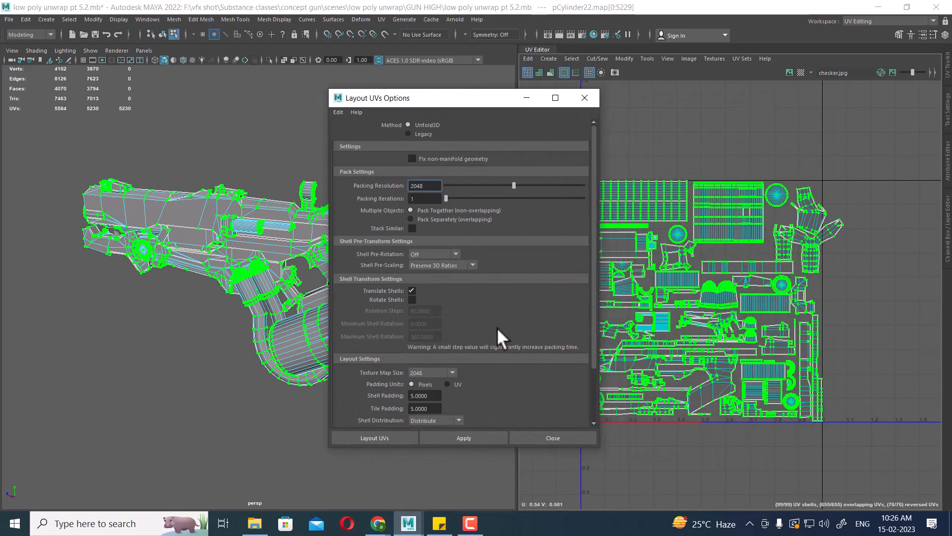
{"action": "left_click", "coordinate": [454, 434]}
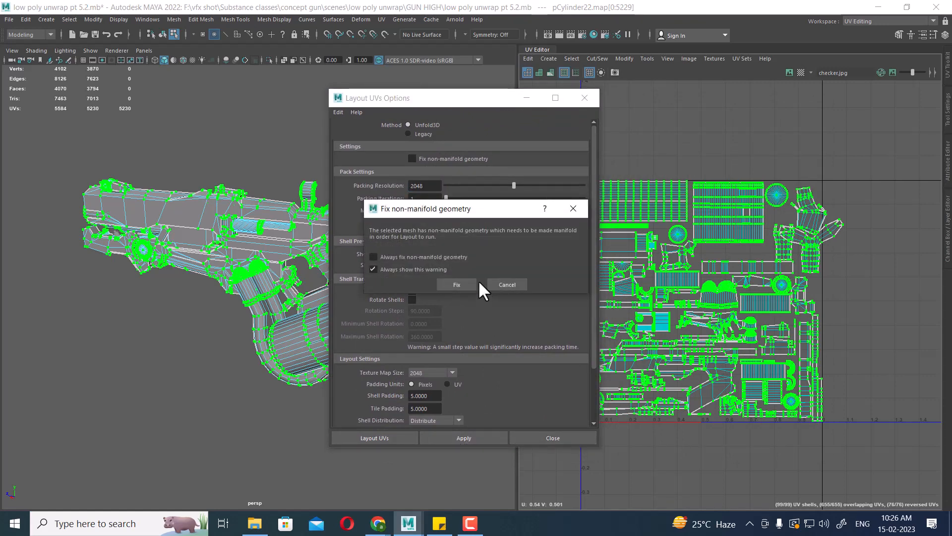
{"action": "left_click", "coordinate": [455, 280]}
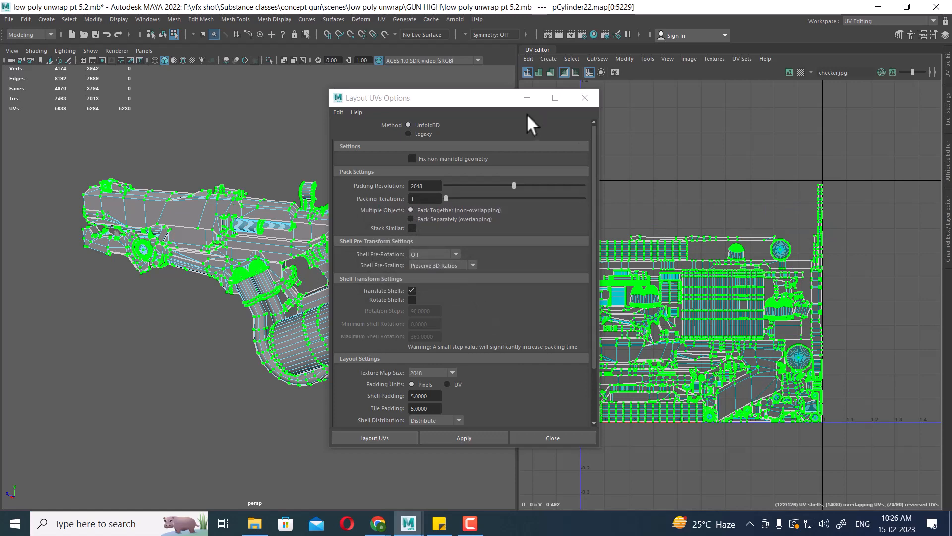
- Set both the shell padding and the tile padding to 10 pixels and reapply the UV layout
{"action": "left_click_drag", "start_coordinate": [525, 99], "coordinate": [386, 89]}
{"action": "right_click_drag", "start_coordinate": [779, 322], "coordinate": [788, 368], "text": "alt"}
{"action": "middle_click_drag", "start_coordinate": [794, 317], "coordinate": [753, 231], "text": "alt"}
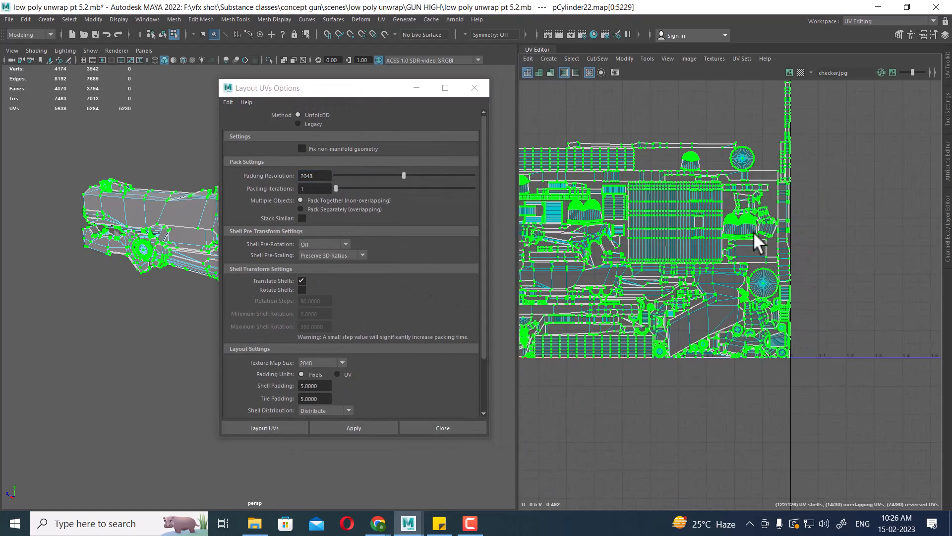
{"action": "right_click_drag", "start_coordinate": [753, 238], "coordinate": [765, 293], "text": "alt"}
{"action": "middle_click_drag", "start_coordinate": [742, 288], "coordinate": [784, 293], "text": "alt"}
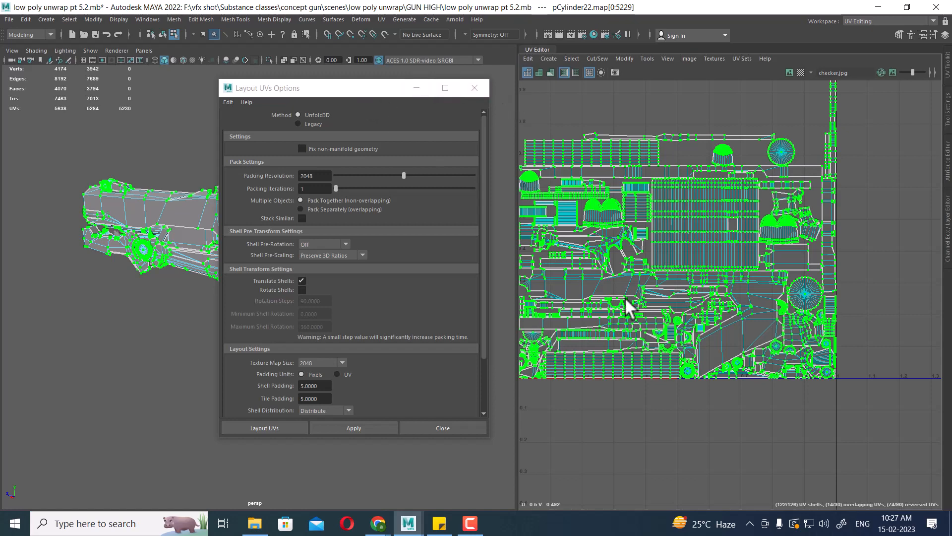
{"action": "left_click", "coordinate": [321, 386]}
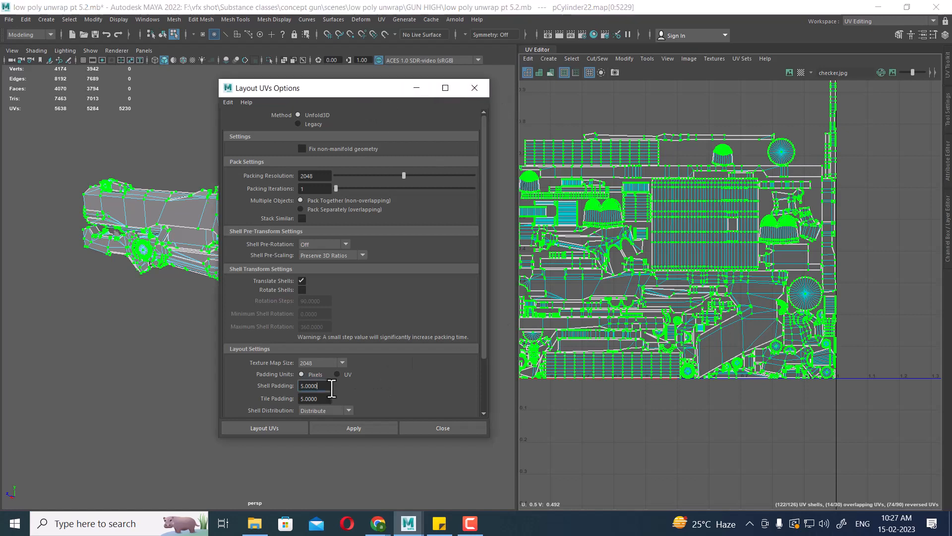
{"action": "type", "text": "10"}
{"action": "key", "text": "Tab"}
{"action": "type", "text": "10"}
{"action": "key", "text": "Return"}
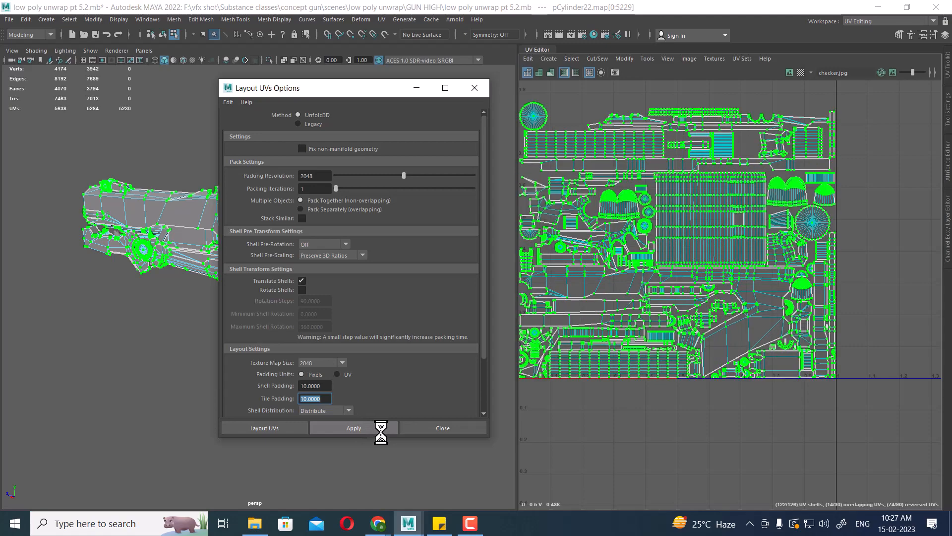
- Examine the spacing between the packed UV shells and along the borders of the UV tile
{"action": "middle_click_drag", "start_coordinate": [775, 320], "coordinate": [791, 382], "text": "alt"}
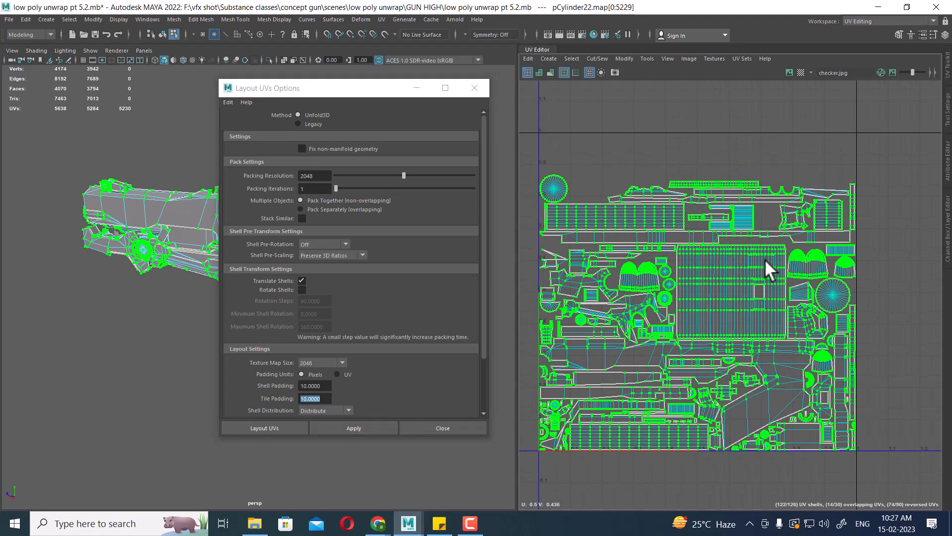
{"action": "scroll", "coordinate": [734, 219], "scroll_direction": "up", "scroll_amount": 2}
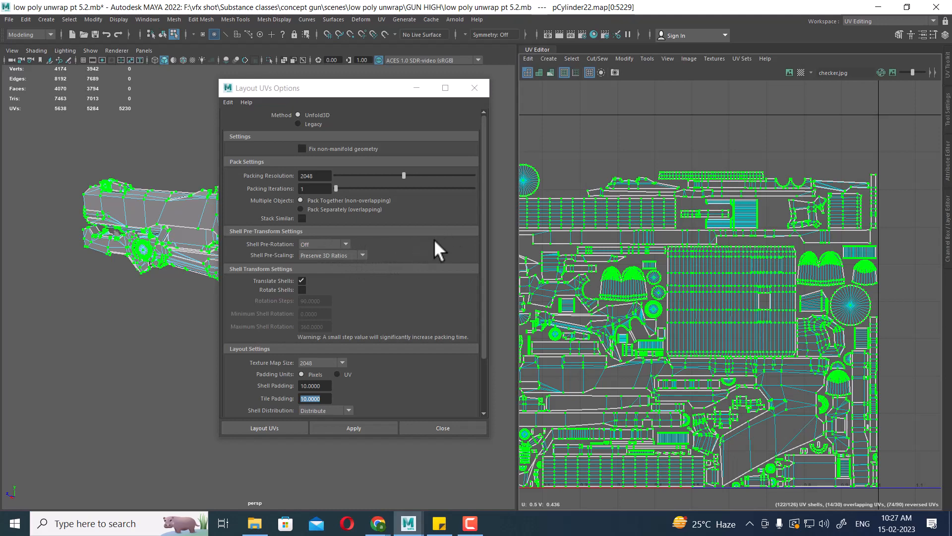
{"action": "scroll", "coordinate": [674, 294], "scroll_direction": "down", "scroll_amount": 2}
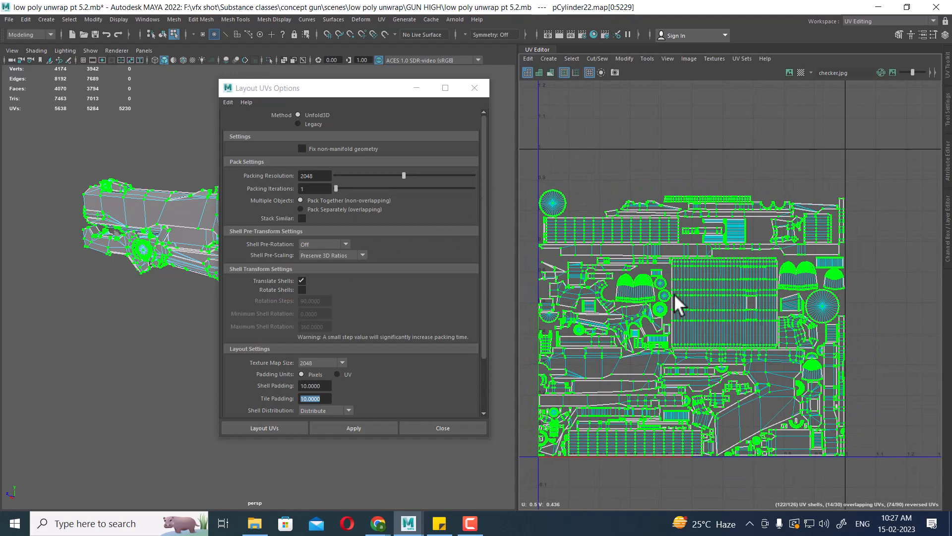
{"action": "middle_click_drag", "start_coordinate": [674, 294], "coordinate": [687, 198], "text": "alt"}
{"action": "right_click_drag", "start_coordinate": [686, 198], "coordinate": [748, 358], "text": "alt"}
{"action": "middle_click_drag", "start_coordinate": [694, 288], "coordinate": [789, 281], "text": "alt"}
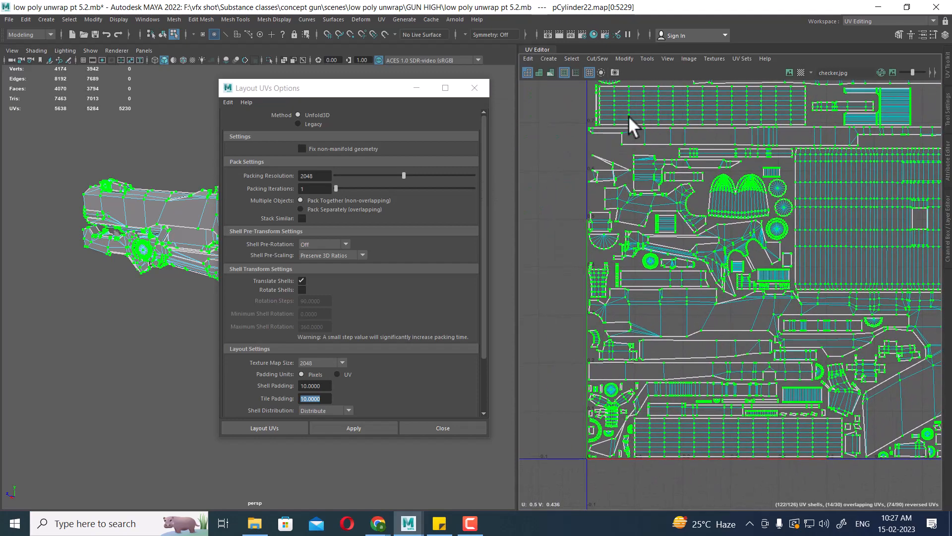
{"action": "right_click_drag", "start_coordinate": [771, 250], "coordinate": [731, 277], "text": "alt"}
{"action": "middle_click_drag", "start_coordinate": [732, 277], "coordinate": [630, 201], "text": "alt"}
{"action": "right_click_drag", "start_coordinate": [630, 201], "coordinate": [680, 216], "text": "alt"}
{"action": "middle_click_drag", "start_coordinate": [680, 215], "coordinate": [701, 257], "text": "alt"}
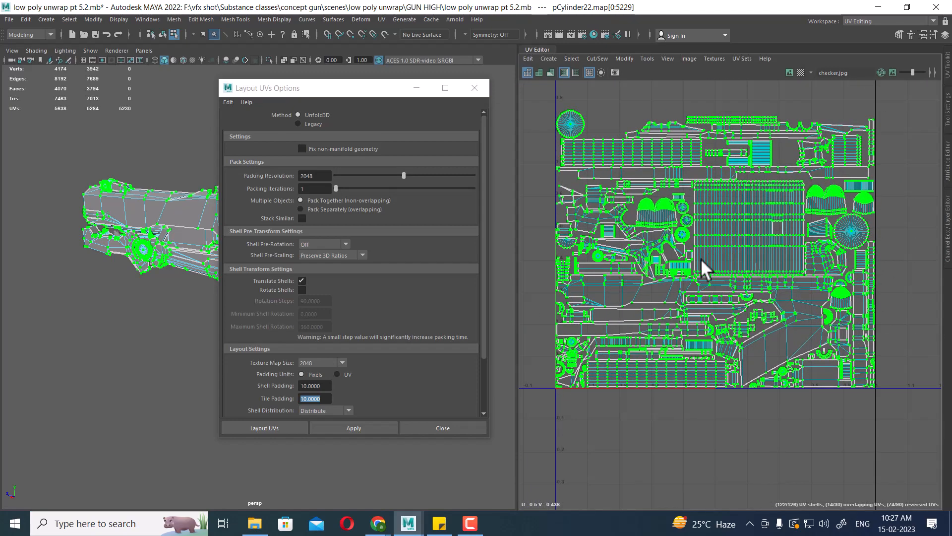
{"action": "right_click_drag", "start_coordinate": [700, 258], "coordinate": [719, 280], "text": "alt"}
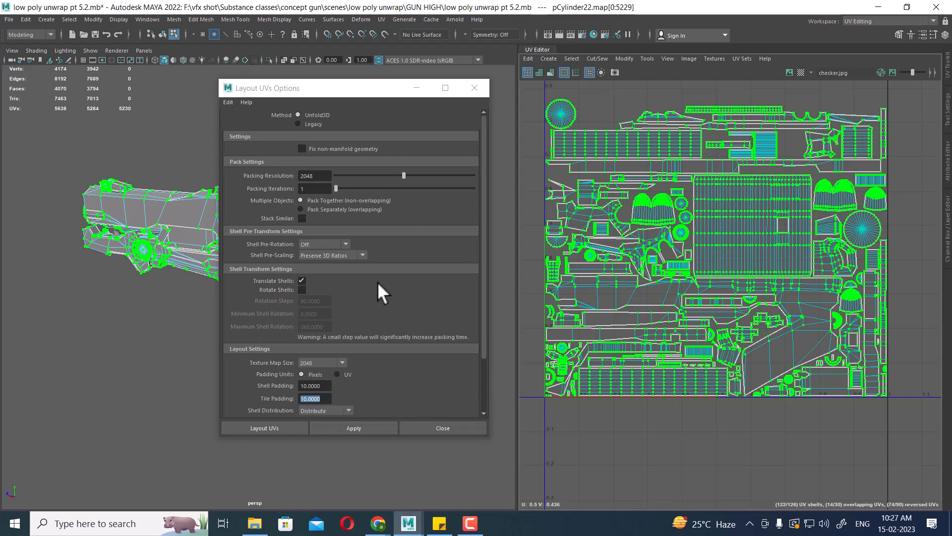
- Set the layout's texture map size to 4096 and reapply the UV layout
{"action": "left_click", "coordinate": [342, 363]}
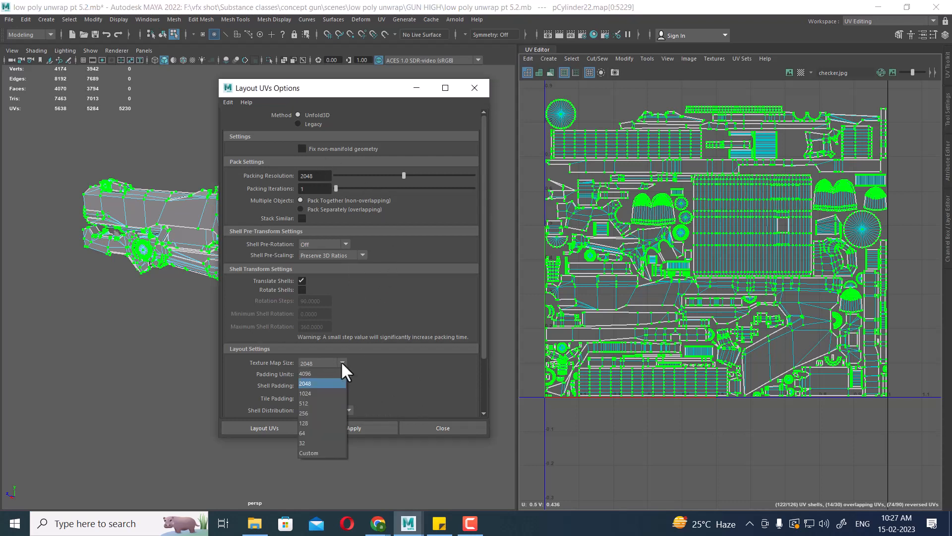
{"action": "left_click", "coordinate": [325, 374]}
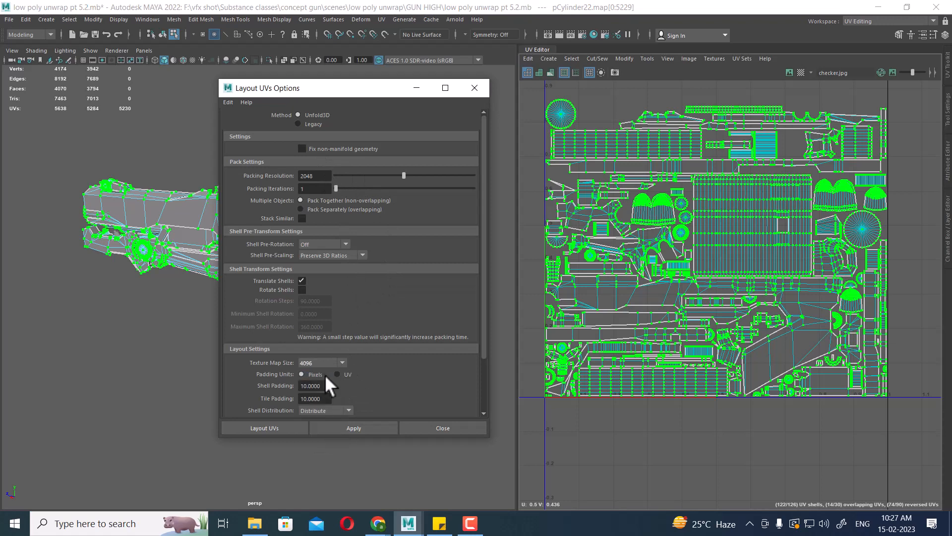
{"action": "left_click", "coordinate": [359, 428]}
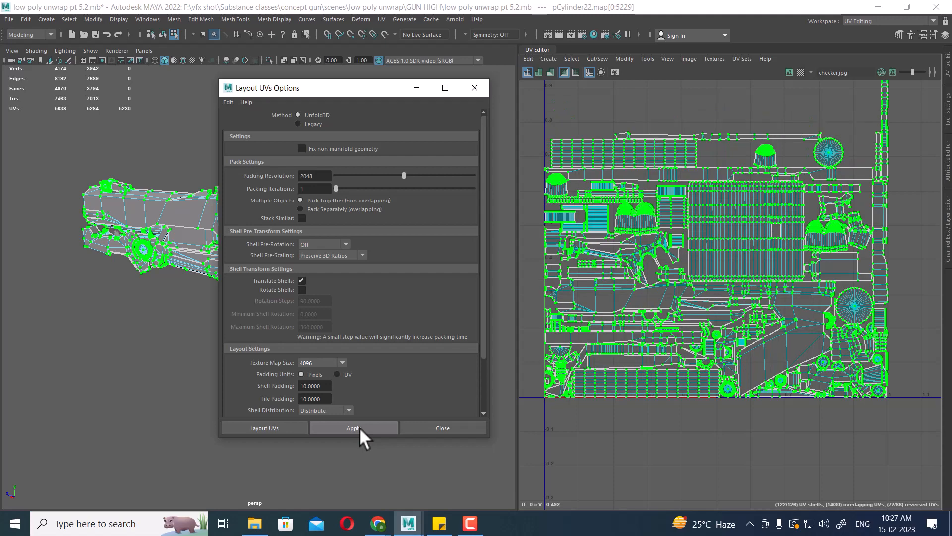
{"action": "middle_click_drag", "start_coordinate": [882, 261], "coordinate": [820, 341], "text": "alt"}
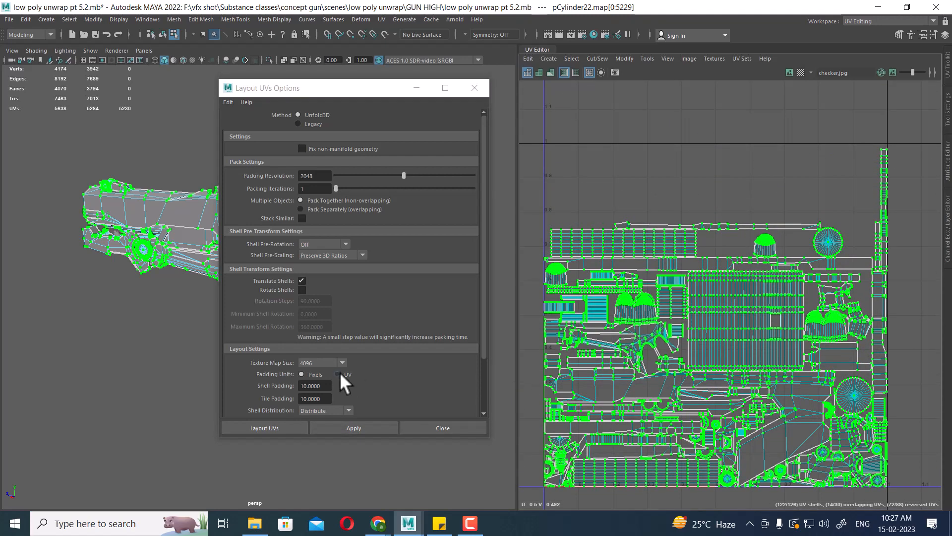
- Set the texture map size to 2048 and the tile padding to 5 pixels, reapplying the UV layout
{"action": "left_click", "coordinate": [321, 363]}
{"action": "left_click", "coordinate": [322, 384]}
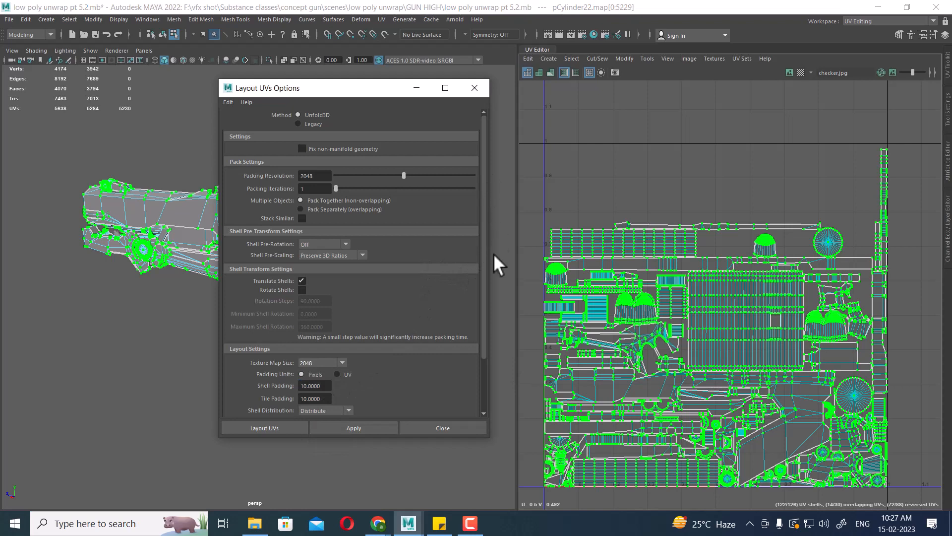
{"action": "left_click_drag", "start_coordinate": [484, 325], "coordinate": [499, 387]}
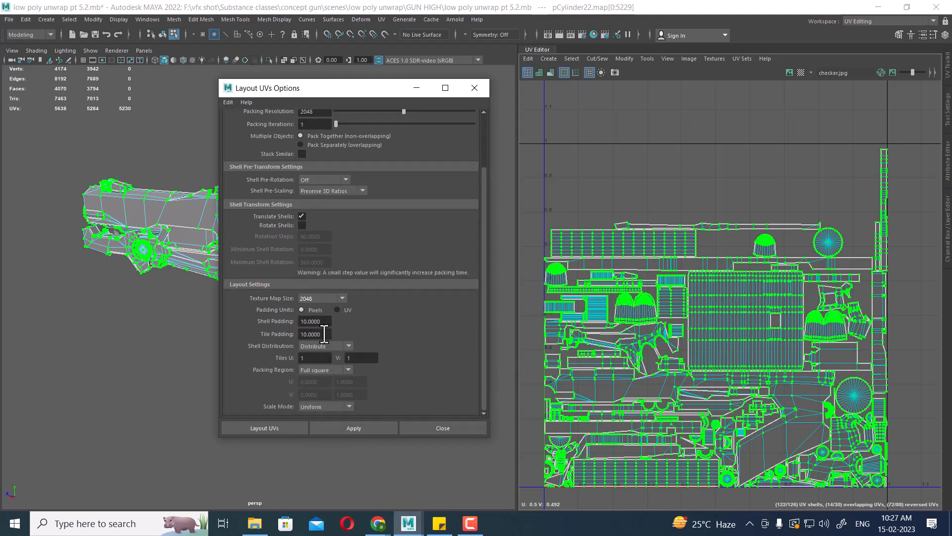
{"action": "left_click_drag", "start_coordinate": [325, 333], "coordinate": [260, 331]}
{"action": "type", "text": "5"}
{"action": "key", "text": "Return"}
{"action": "left_click", "coordinate": [342, 425]}
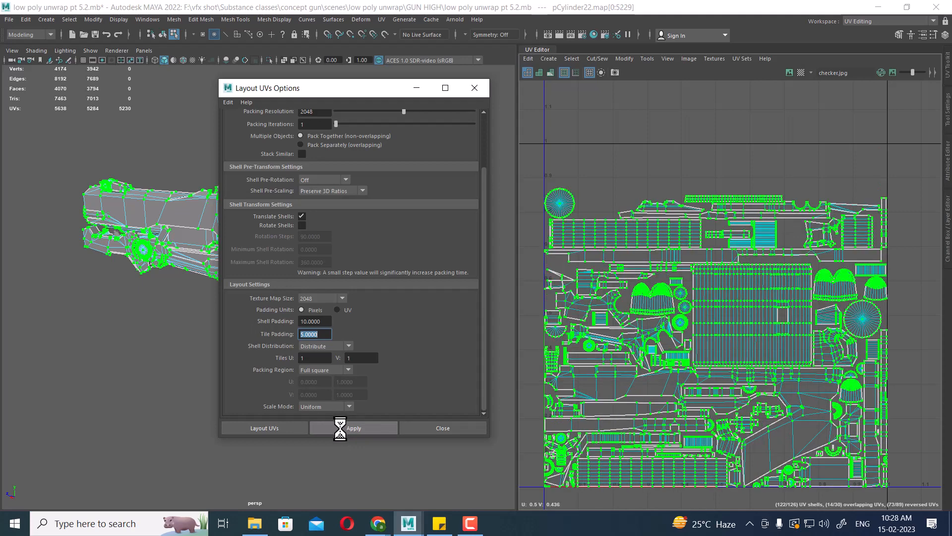
- Examine the gaps between neighbouring UV shells up close in the repacked layout
{"action": "middle_click_drag", "start_coordinate": [742, 355], "coordinate": [712, 255], "text": "alt"}
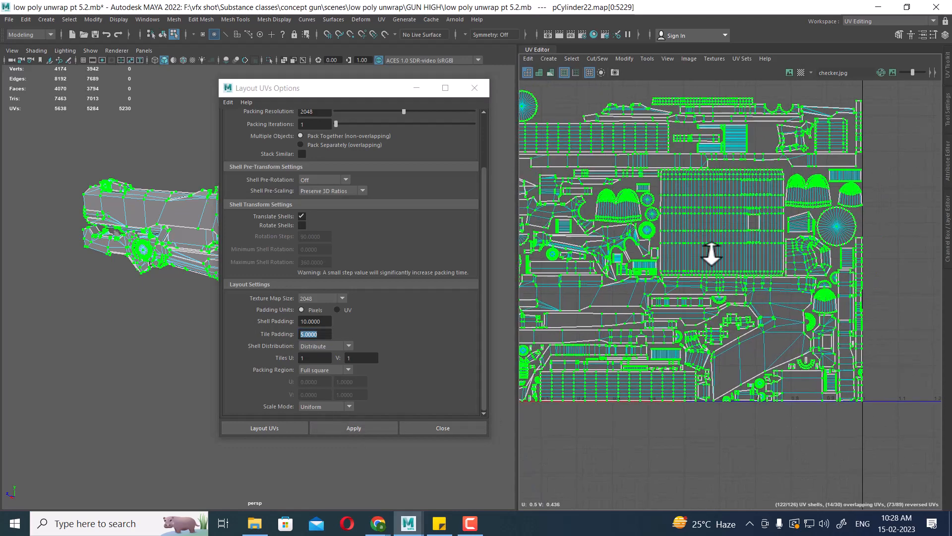
{"action": "right_click_drag", "start_coordinate": [712, 255], "coordinate": [727, 271], "text": "alt"}
{"action": "middle_click_drag", "start_coordinate": [726, 271], "coordinate": [777, 278], "text": "alt"}
{"action": "right_click_drag", "start_coordinate": [736, 279], "coordinate": [790, 286], "text": "alt"}
{"action": "middle_click_drag", "start_coordinate": [790, 286], "coordinate": [734, 275], "text": "alt"}
{"action": "right_click_drag", "start_coordinate": [734, 275], "coordinate": [726, 274], "text": "alt"}
{"action": "middle_click_drag", "start_coordinate": [726, 274], "coordinate": [761, 287], "text": "alt"}
{"action": "right_click_drag", "start_coordinate": [762, 287], "coordinate": [763, 291], "text": "alt"}
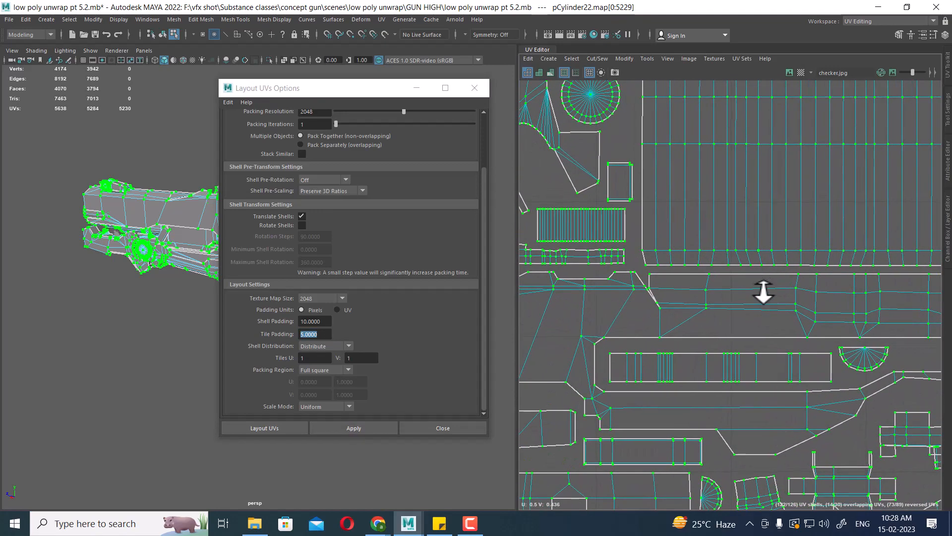
- Set the shell padding to 20 pixels and reapply the UV layout
{"action": "left_click", "coordinate": [330, 322]}
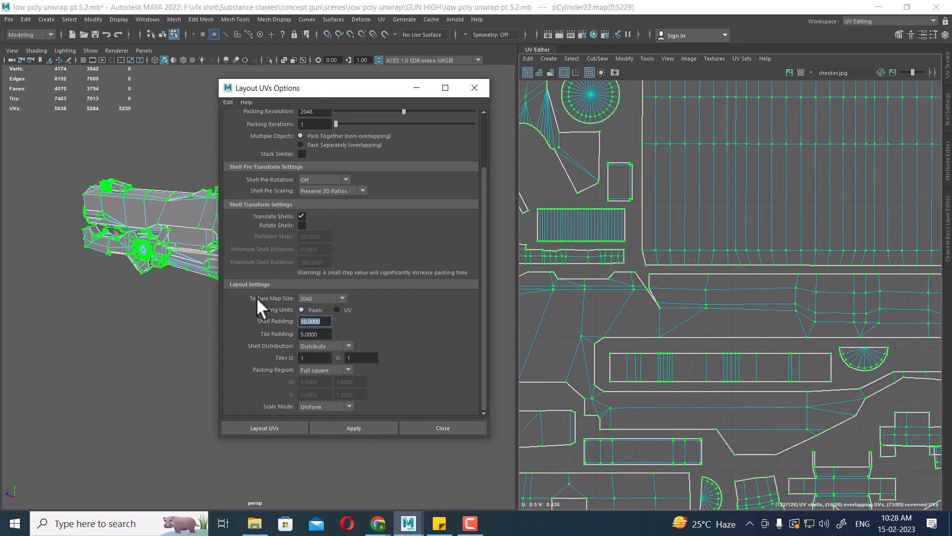
{"action": "type", "text": "20"}
{"action": "key", "text": "Return"}
{"action": "left_click", "coordinate": [367, 425]}
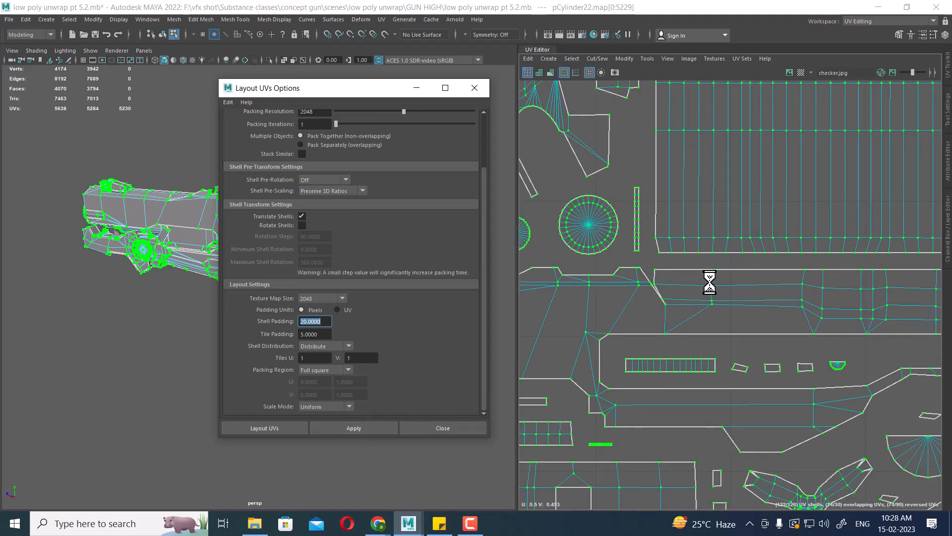
{"action": "right_click_drag", "start_coordinate": [737, 368], "coordinate": [580, 109], "text": "alt"}
{"action": "middle_click_drag", "start_coordinate": [695, 213], "coordinate": [651, 242], "text": "alt"}
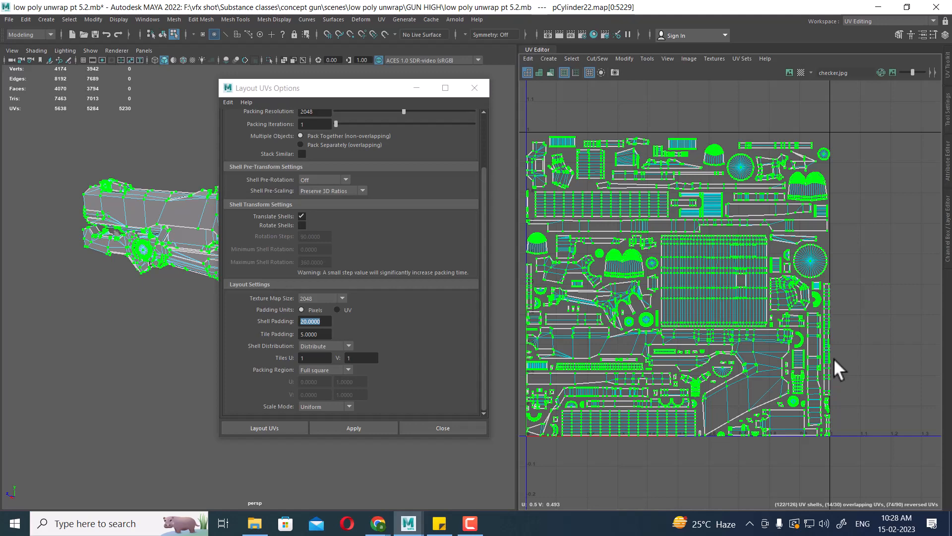
- Close the layout options, return to object mode and select the gun mesh
{"action": "left_click", "coordinate": [442, 431]}
{"action": "left_click_drag", "start_coordinate": [433, 327], "coordinate": [395, 304], "text": "alt"}
{"action": "right_click_drag", "start_coordinate": [257, 222], "coordinate": [329, 186]}
{"action": "left_click", "coordinate": [332, 191]}
{"action": "left_click", "coordinate": [251, 278]}
{"action": "middle_click_drag", "start_coordinate": [275, 324], "coordinate": [361, 302], "text": "alt"}
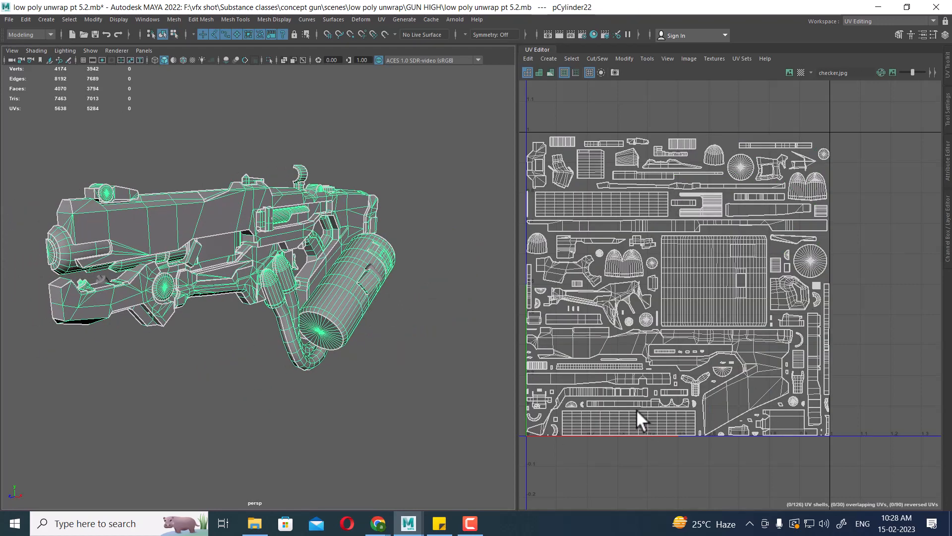
- Display the gun with its checker texture in the 3D view to check the packed UVs
{"action": "left_click_drag", "start_coordinate": [265, 300], "coordinate": [206, 292], "text": "alt"}
{"action": "right_click_drag", "start_coordinate": [202, 295], "coordinate": [241, 316], "text": "alt"}
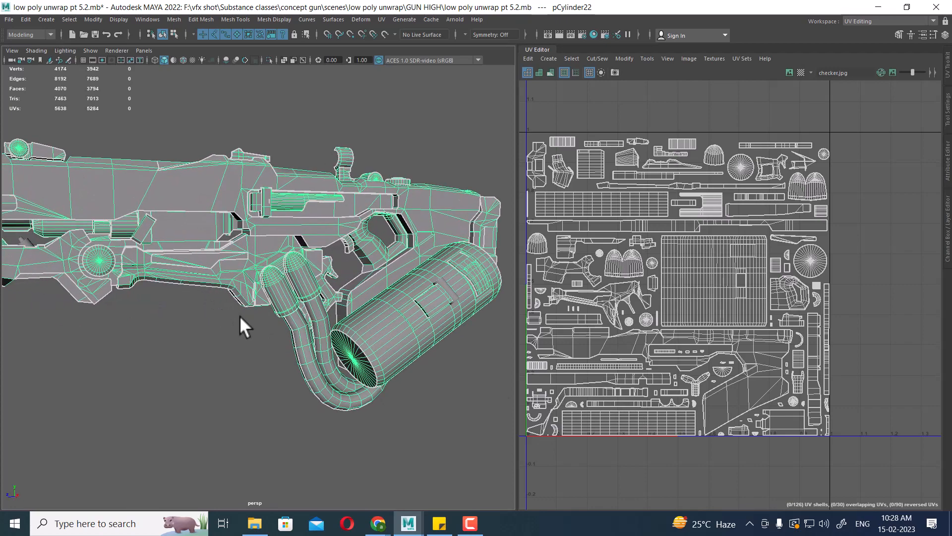
{"action": "right_click_drag", "start_coordinate": [623, 292], "coordinate": [608, 312], "text": "alt"}
{"action": "middle_click_drag", "start_coordinate": [608, 312], "coordinate": [704, 311], "text": "alt"}
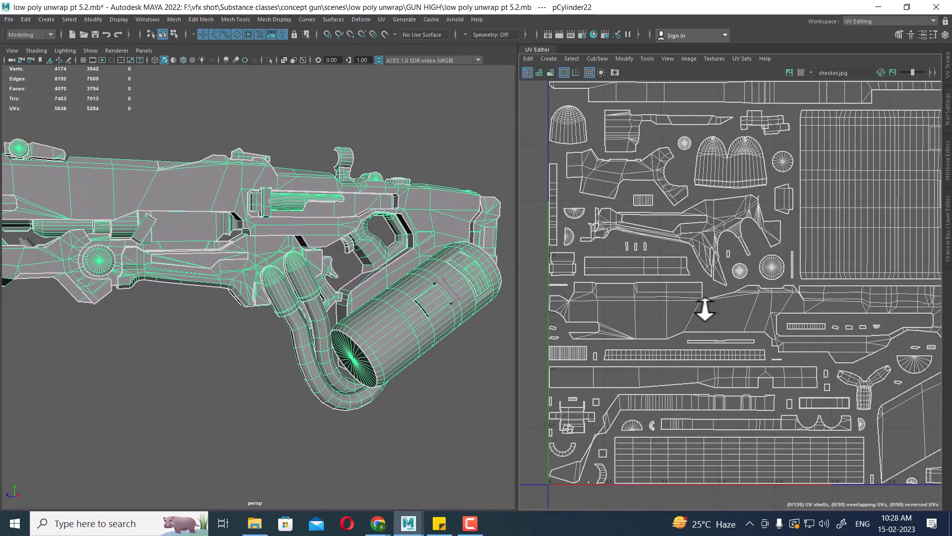
{"action": "right_click_drag", "start_coordinate": [704, 311], "coordinate": [714, 322], "text": "alt"}
{"action": "right_click_drag", "start_coordinate": [302, 327], "coordinate": [297, 294], "text": "alt"}
{"action": "key", "text": "4"}
{"action": "key", "text": "6"}
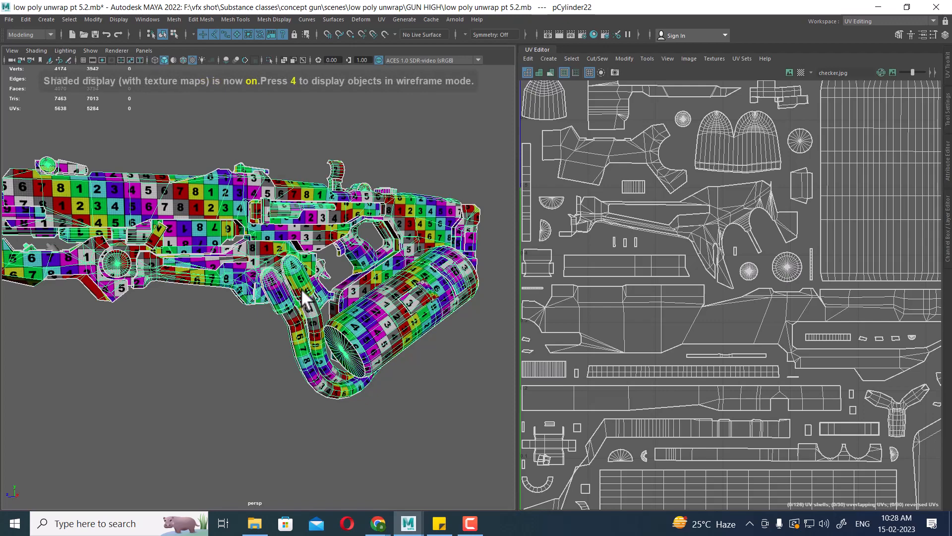
- Examine the checker pattern along the gun's body, sight, pipes and cylinder for consistent texel scale
{"action": "left_click_drag", "start_coordinate": [367, 317], "coordinate": [277, 347], "text": "alt"}
{"action": "right_click_drag", "start_coordinate": [277, 347], "coordinate": [263, 396], "text": "alt"}
{"action": "left_click_drag", "start_coordinate": [340, 350], "coordinate": [284, 344], "text": "alt"}
{"action": "middle_click_drag", "start_coordinate": [303, 303], "coordinate": [198, 257], "text": "alt"}
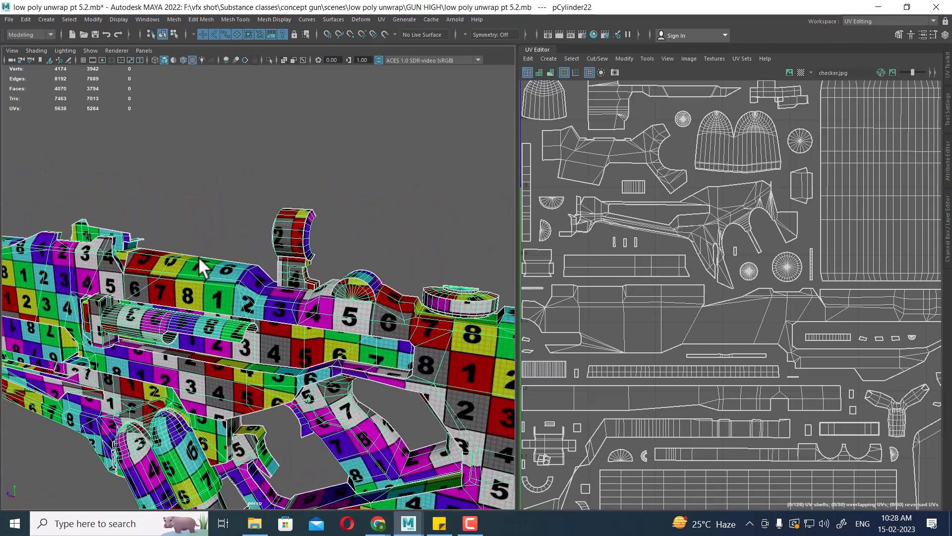
{"action": "right_click_drag", "start_coordinate": [198, 256], "coordinate": [196, 315], "text": "alt"}
{"action": "middle_click_drag", "start_coordinate": [325, 301], "coordinate": [288, 313], "text": "alt"}
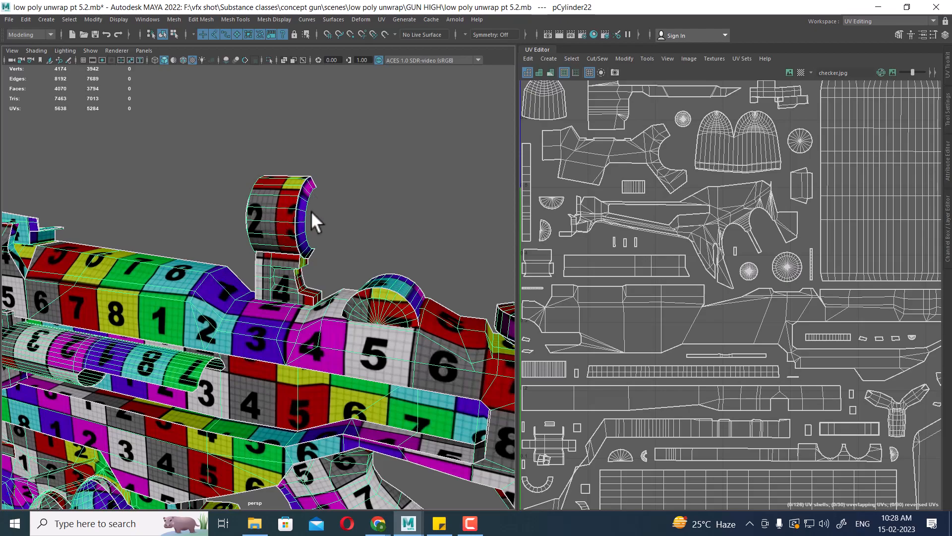
{"action": "left_click_drag", "start_coordinate": [304, 215], "coordinate": [355, 240], "text": "alt"}
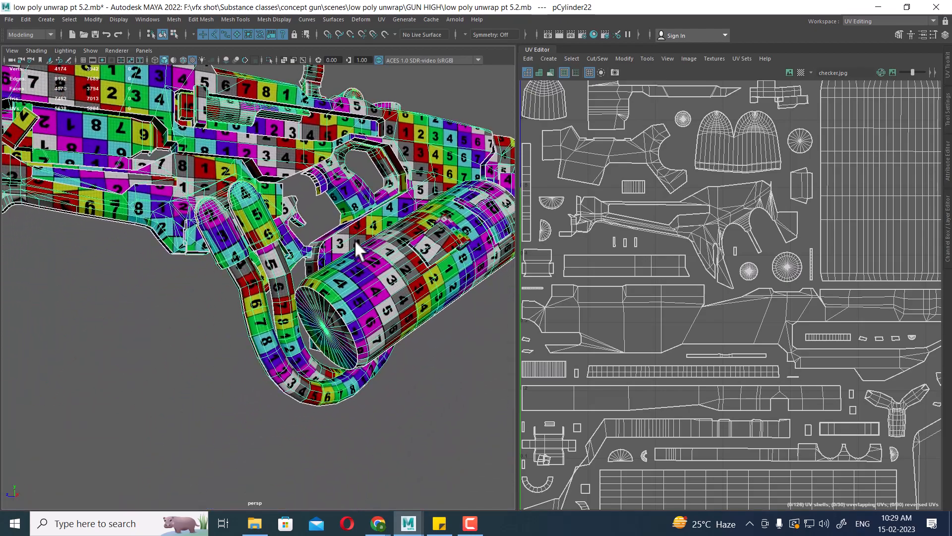
{"action": "right_click_drag", "start_coordinate": [355, 240], "coordinate": [324, 222], "text": "alt"}
{"action": "left_click_drag", "start_coordinate": [324, 223], "coordinate": [311, 252], "text": "alt"}
- In the top view, show the gun as wireframe and snap its pivot to a vertex on the flat cut edge
{"action": "key", "text": "space"}
{"action": "scroll", "coordinate": [362, 260], "scroll_direction": "up", "scroll_amount": 4}
{"action": "middle_click_drag", "start_coordinate": [413, 324], "coordinate": [319, 350], "text": "alt"}
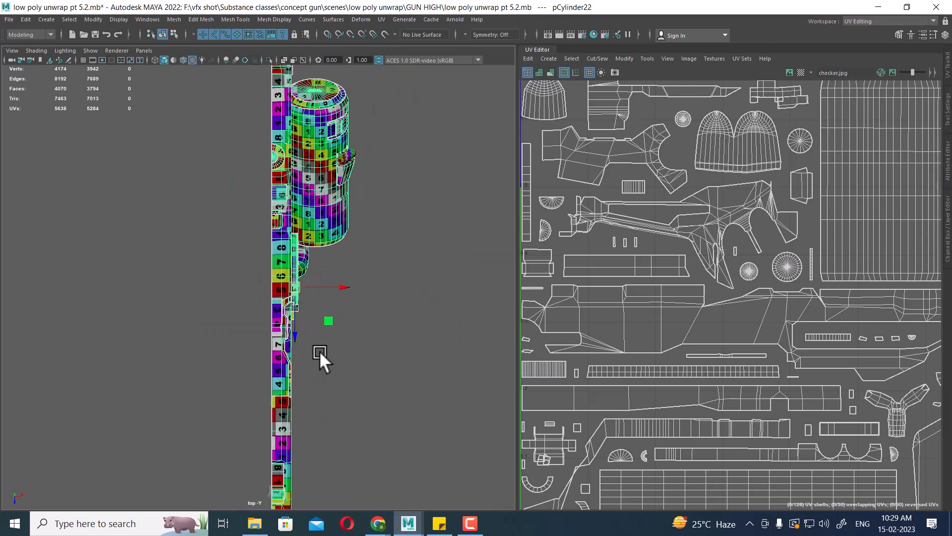
{"action": "right_click_drag", "start_coordinate": [319, 350], "coordinate": [357, 311], "text": "alt"}
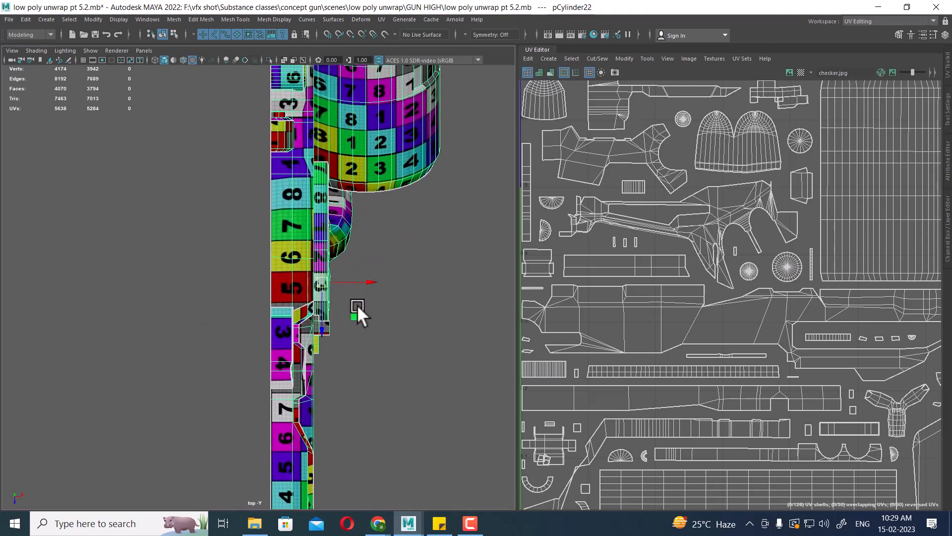
{"action": "key", "text": "4"}
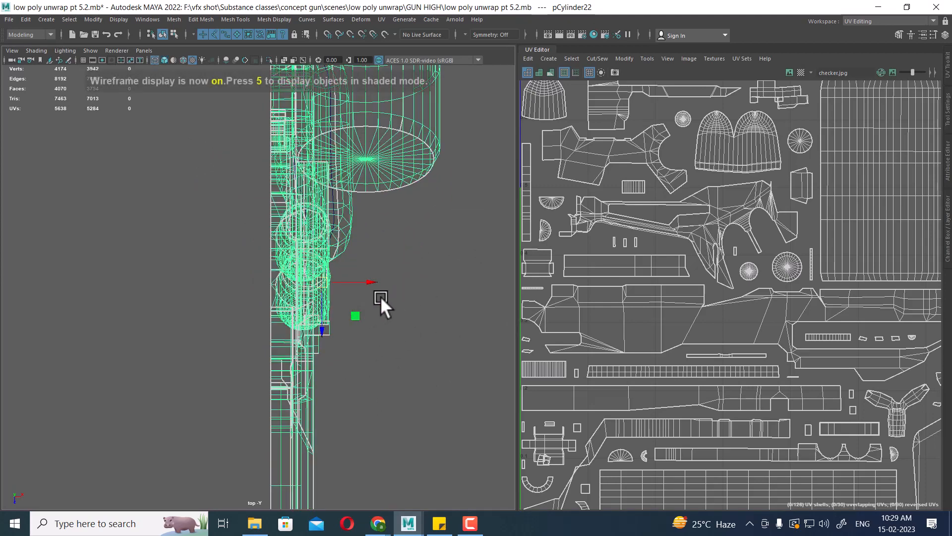
{"action": "key", "text": "d"}
{"action": "key", "text": "v"}
{"action": "left_click", "coordinate": [271, 269]}
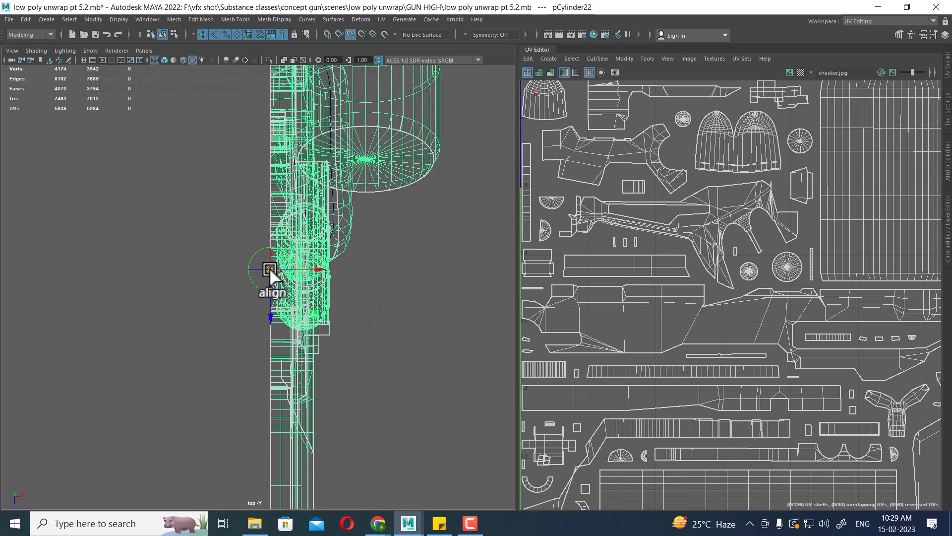
- Mirror the half gun across the world X axis in the negative direction, combined with the original and without merging borders
{"action": "key", "text": "space"}
{"action": "left_click_drag", "start_coordinate": [412, 267], "coordinate": [379, 239], "text": "alt"}
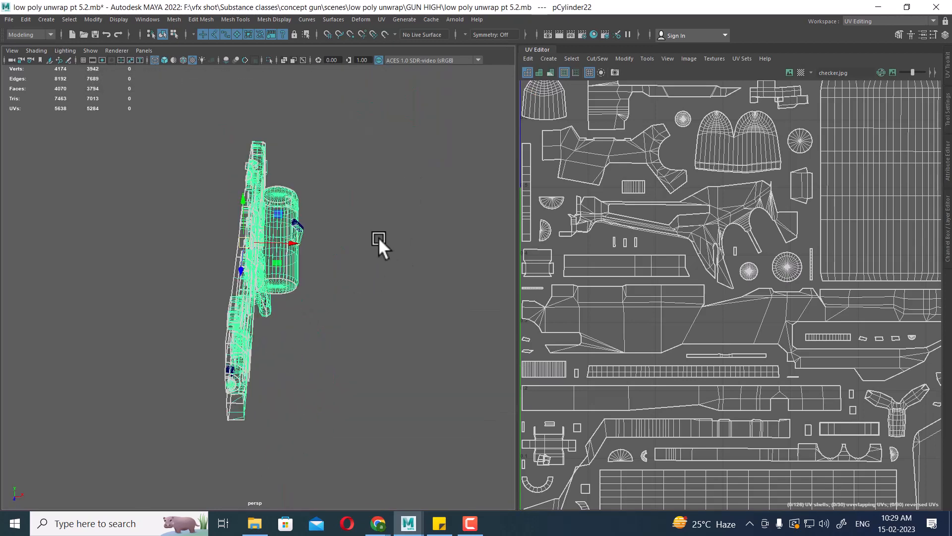
{"action": "right_click", "coordinate": [360, 167], "text": "shift"}
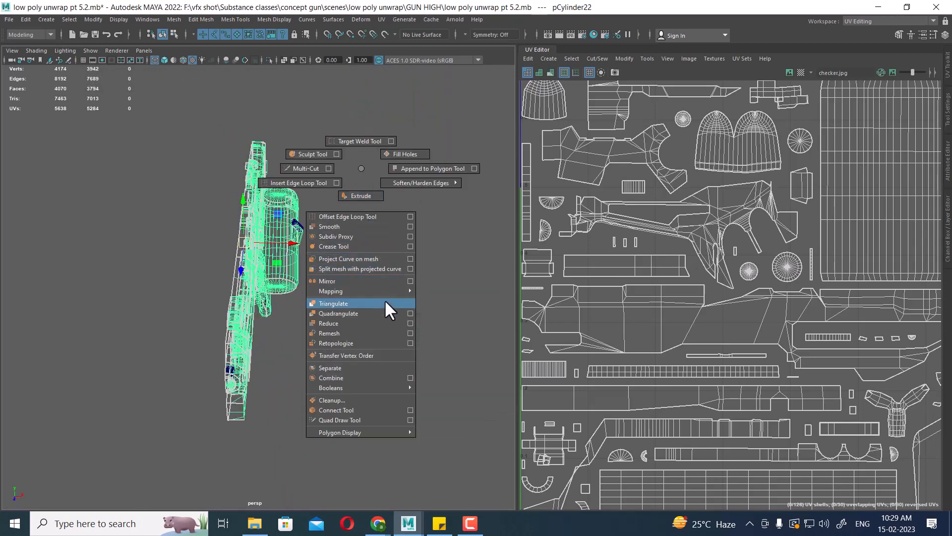
{"action": "left_click", "coordinate": [410, 281]}
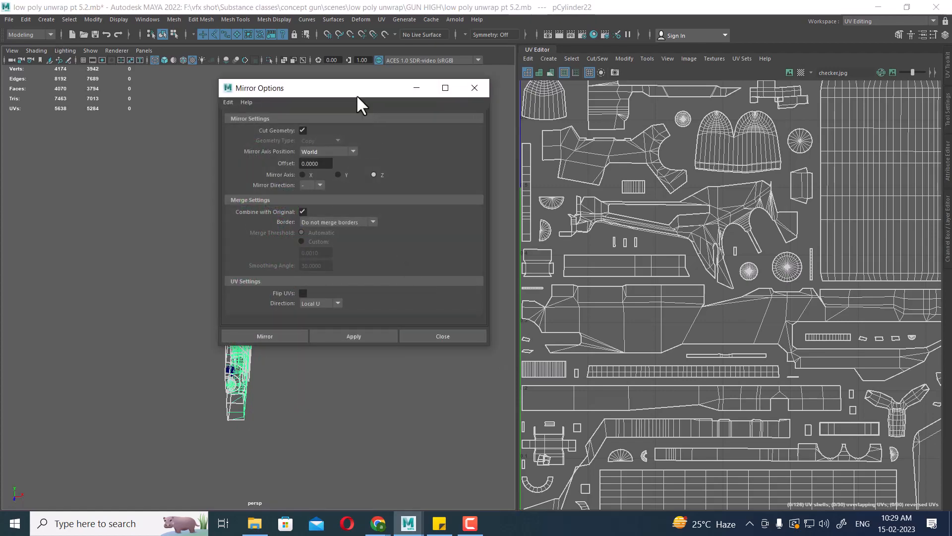
{"action": "left_click_drag", "start_coordinate": [358, 97], "coordinate": [497, 101]}
{"action": "left_click_drag", "start_coordinate": [291, 255], "coordinate": [248, 258], "text": "alt"}
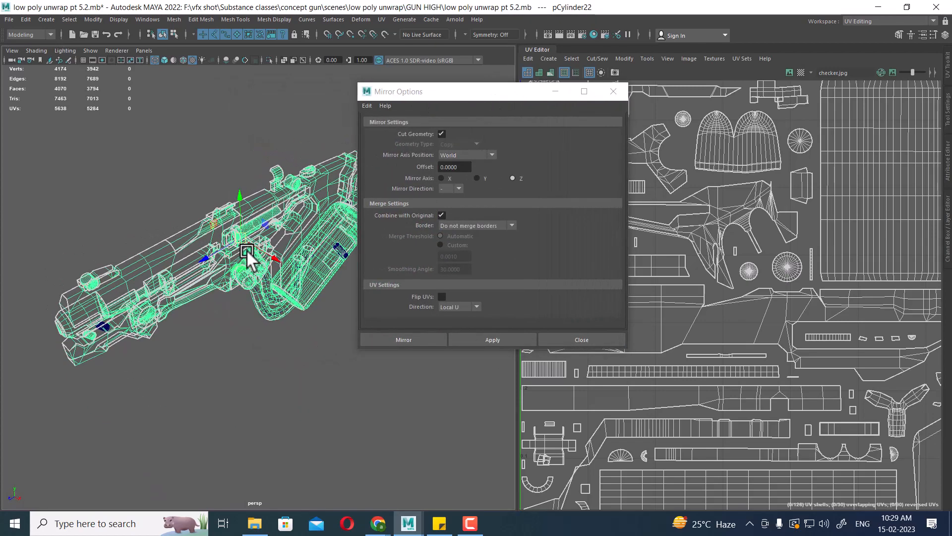
{"action": "left_click", "coordinate": [441, 178]}
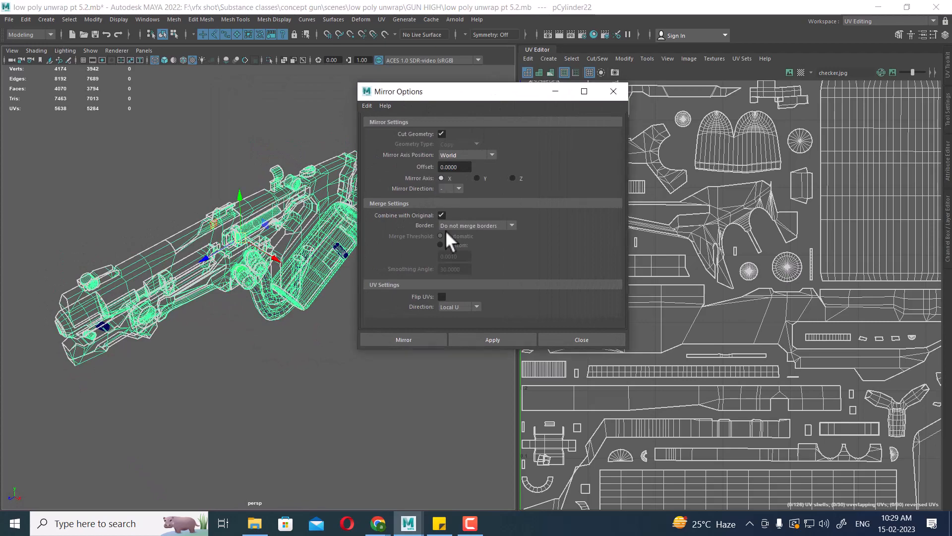
{"action": "left_click", "coordinate": [486, 343]}
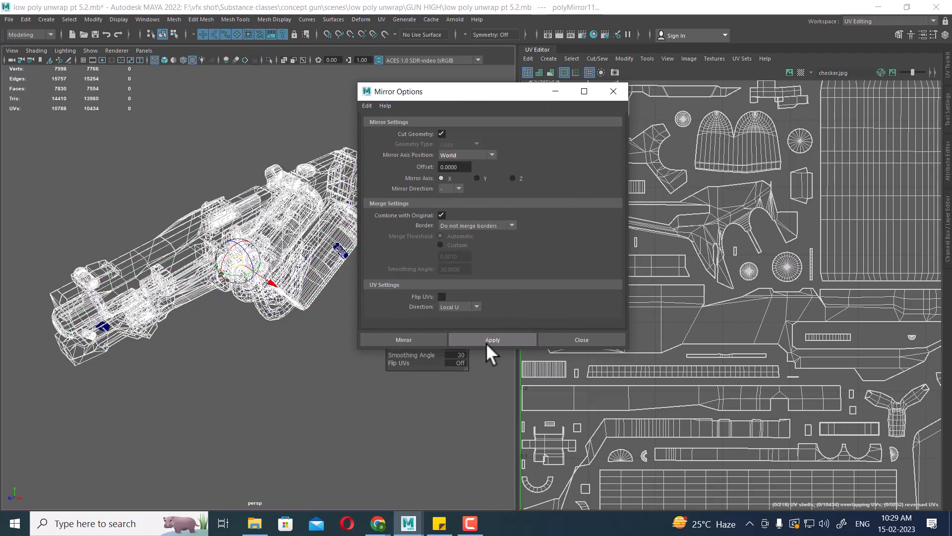
- Inspect the mirrored gun in shaded display from the front, underside and side, and close the mirror options
{"action": "left_click_drag", "start_coordinate": [377, 323], "coordinate": [298, 327], "text": "alt"}
{"action": "right_click_drag", "start_coordinate": [298, 328], "coordinate": [290, 363], "text": "alt"}
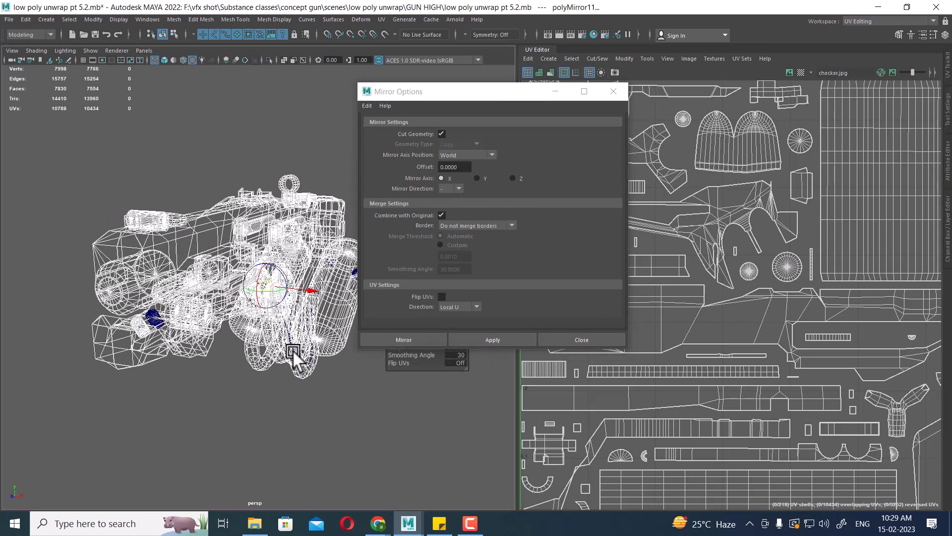
{"action": "key", "text": "5"}
{"action": "scroll", "coordinate": [196, 334], "scroll_direction": "up", "scroll_amount": 3}
{"action": "middle_click_drag", "start_coordinate": [196, 333], "coordinate": [224, 347], "text": "alt"}
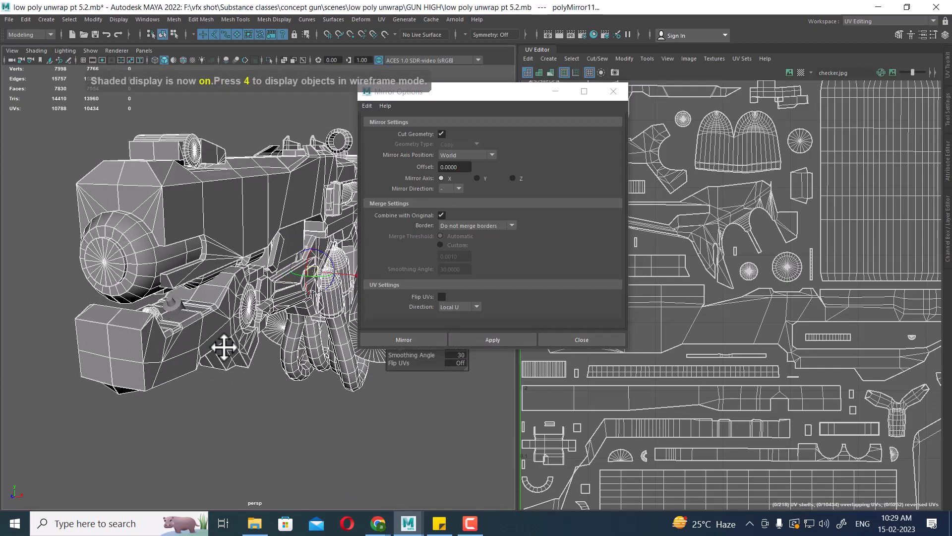
{"action": "mouse_move", "coordinate": [224, 347]}
{"action": "left_mouse_down", "text": "alt"}
{"action": "mouse_move", "coordinate": [215, 319]}
{"action": "mouse_move", "coordinate": [233, 315]}
{"action": "mouse_move", "coordinate": [221, 341]}
{"action": "mouse_move", "coordinate": [306, 354]}
{"action": "mouse_move", "coordinate": [170, 276]}
{"action": "mouse_move", "coordinate": [206, 365]}
{"action": "left_mouse_up", "text": "alt"}
{"action": "scroll", "coordinate": [184, 253], "scroll_direction": "up", "scroll_amount": 3}
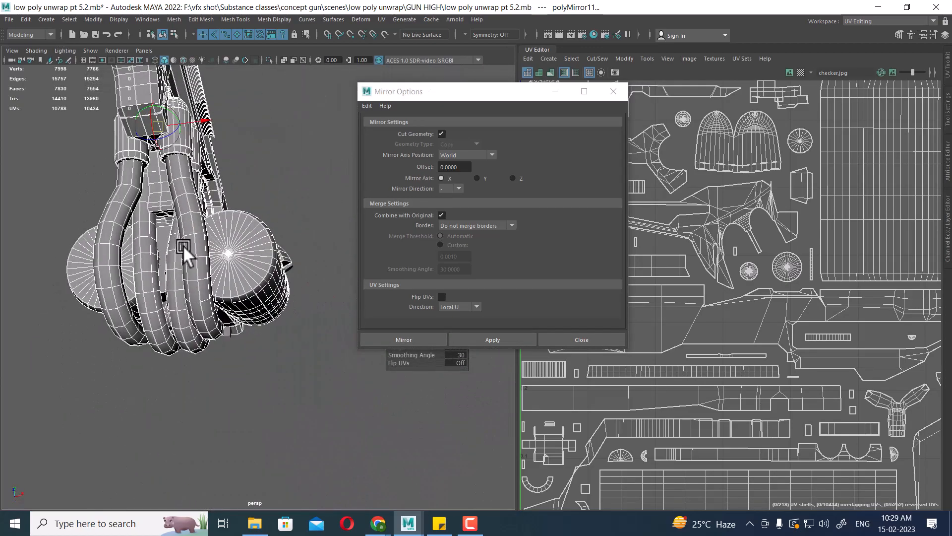
{"action": "left_click_drag", "start_coordinate": [183, 253], "coordinate": [246, 331], "text": "alt"}
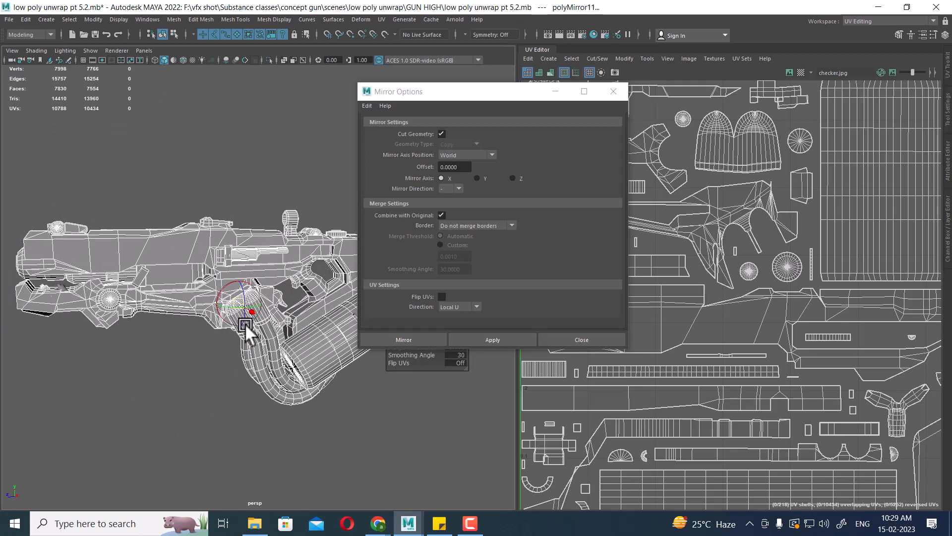
{"action": "left_click", "coordinate": [599, 336]}
- Check the complete gun in wireframe and shaded display, and show its checker texture on both halves
{"action": "scroll", "coordinate": [257, 322], "scroll_direction": "down", "scroll_amount": 5}
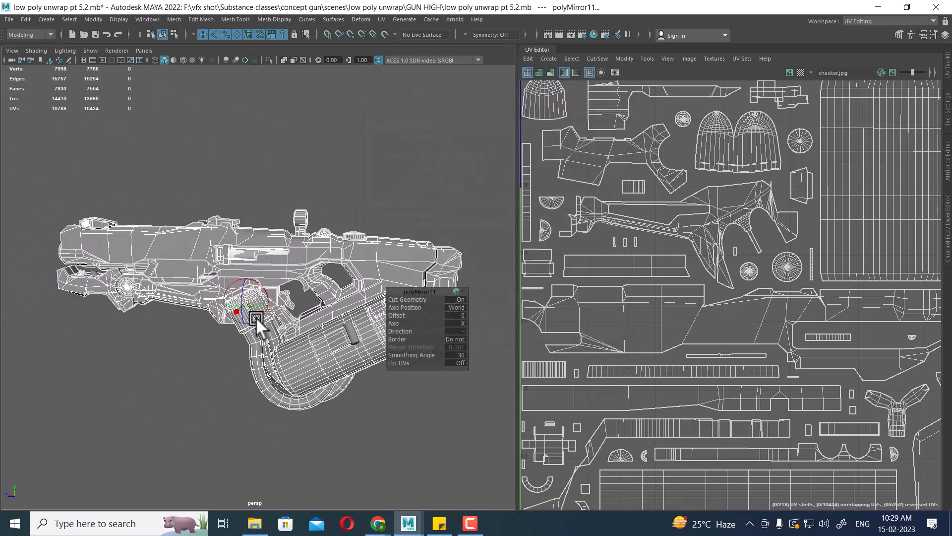
{"action": "left_click_drag", "start_coordinate": [292, 337], "coordinate": [305, 358], "text": "alt"}
{"action": "key", "text": "4"}
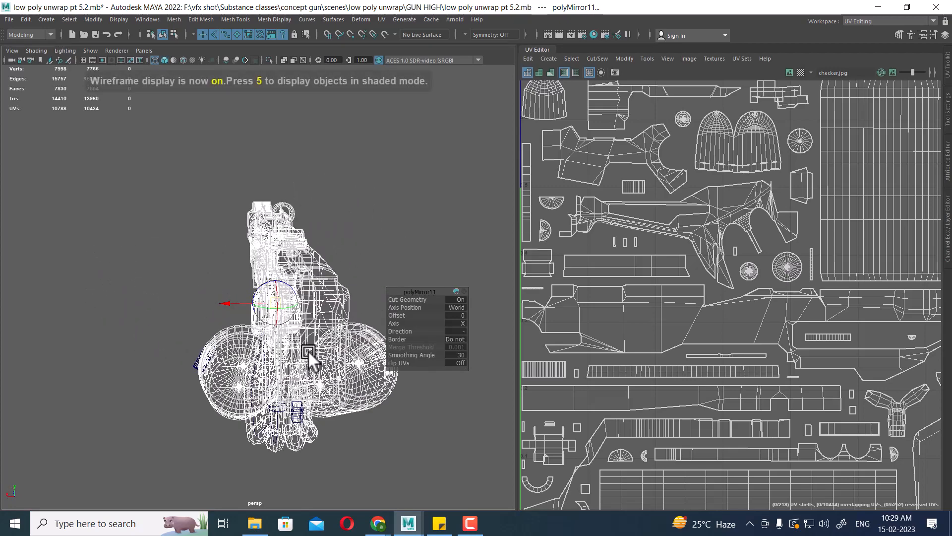
{"action": "key", "text": "5"}
{"action": "mouse_move", "coordinate": [308, 350]}
{"action": "left_mouse_down", "text": "alt"}
{"action": "mouse_move", "coordinate": [393, 357]}
{"action": "mouse_move", "coordinate": [260, 297]}
{"action": "mouse_move", "coordinate": [284, 329]}
{"action": "left_mouse_up", "text": "alt"}
{"action": "key", "text": "6"}
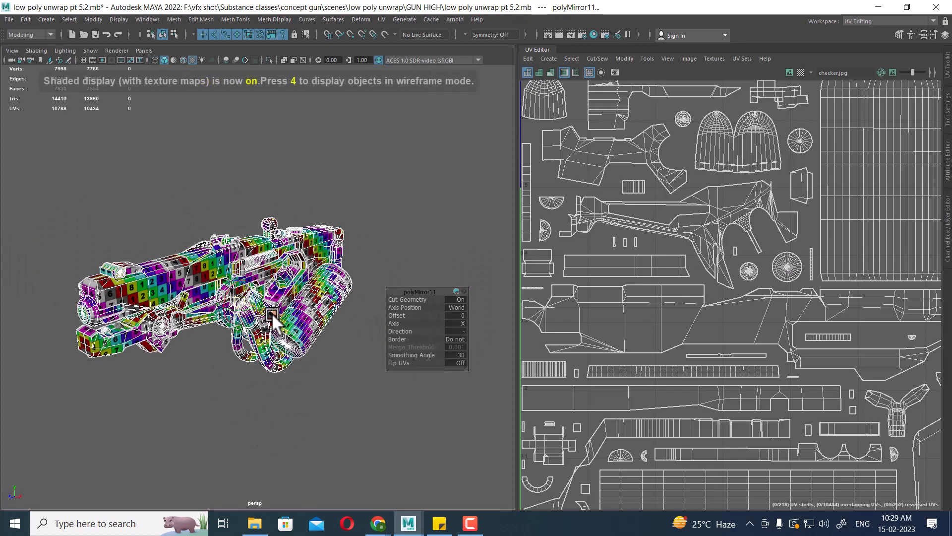
{"action": "right_click_drag", "start_coordinate": [274, 322], "coordinate": [295, 387], "text": "alt"}
{"action": "left_click_drag", "start_coordinate": [295, 388], "coordinate": [223, 260], "text": "alt"}
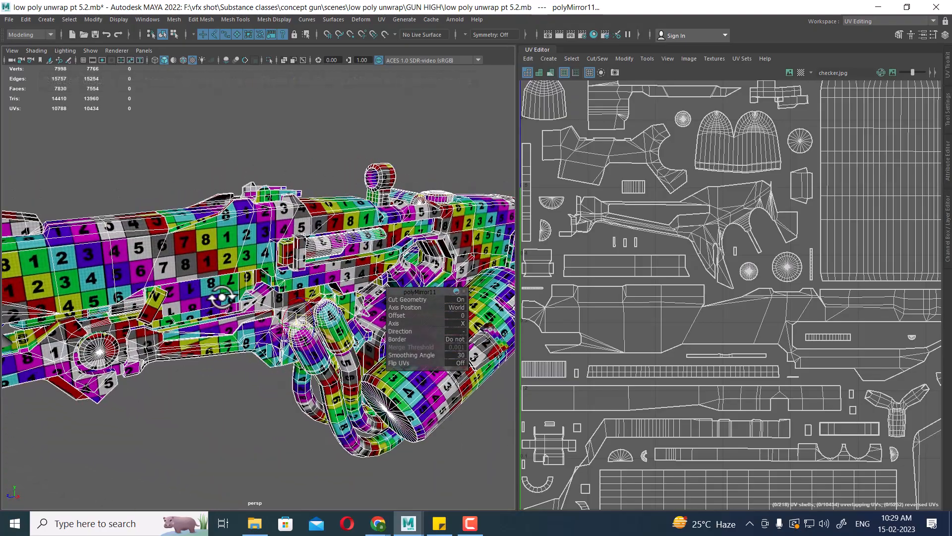
{"action": "middle_click_drag", "start_coordinate": [224, 261], "coordinate": [248, 267], "text": "alt"}
{"action": "scroll", "coordinate": [262, 275], "scroll_direction": "down", "scroll_amount": 5}
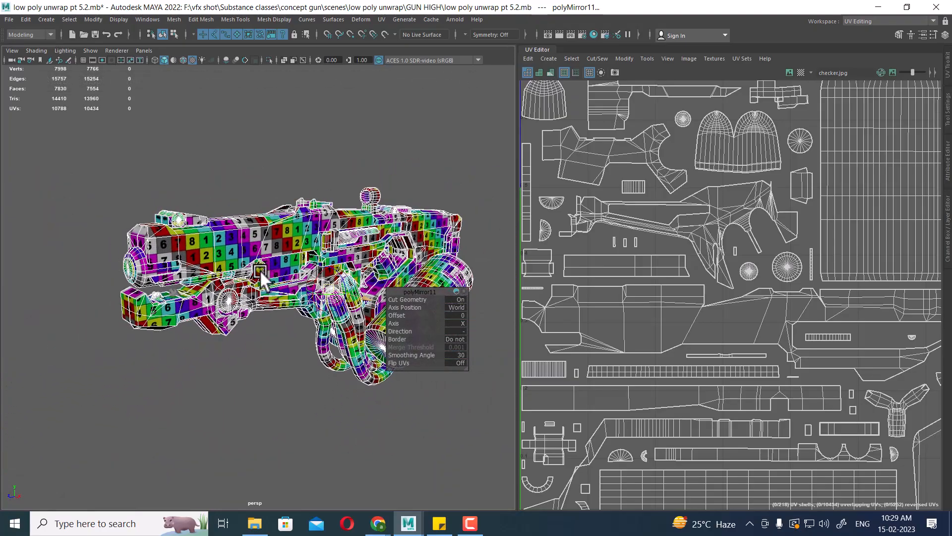
- Reselect the mirrored gun and compare its checker pattern from several angles with the full UV tile
{"action": "left_click", "coordinate": [377, 432]}
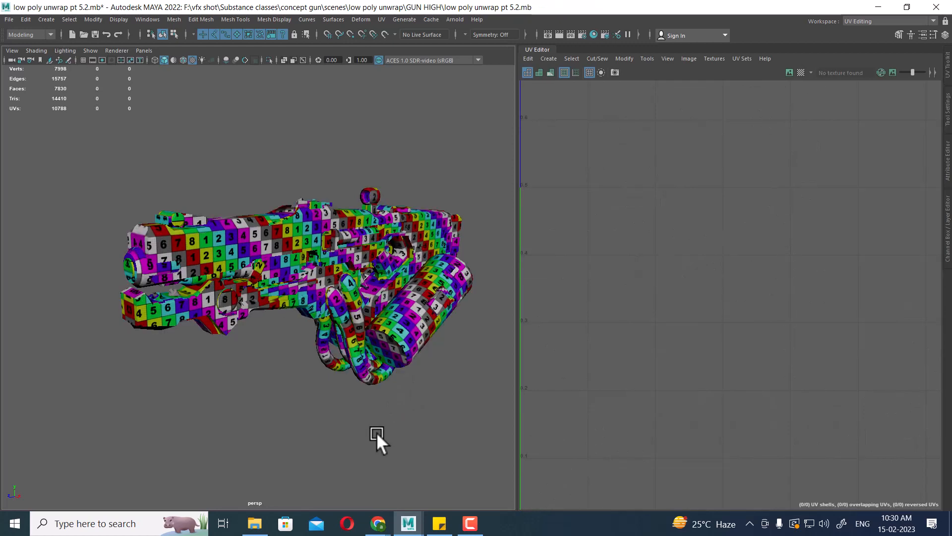
{"action": "left_click", "coordinate": [348, 251]}
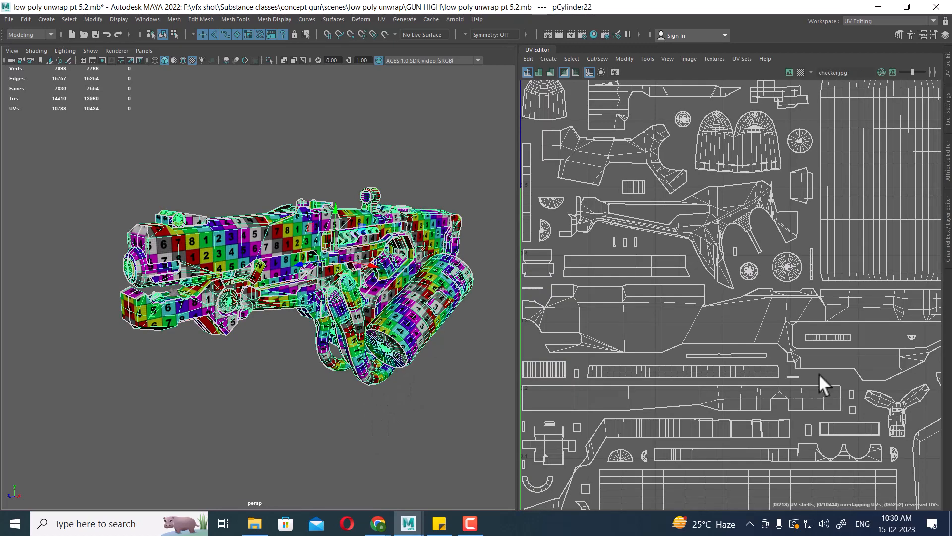
{"action": "scroll", "coordinate": [820, 373], "scroll_direction": "down", "scroll_amount": 5}
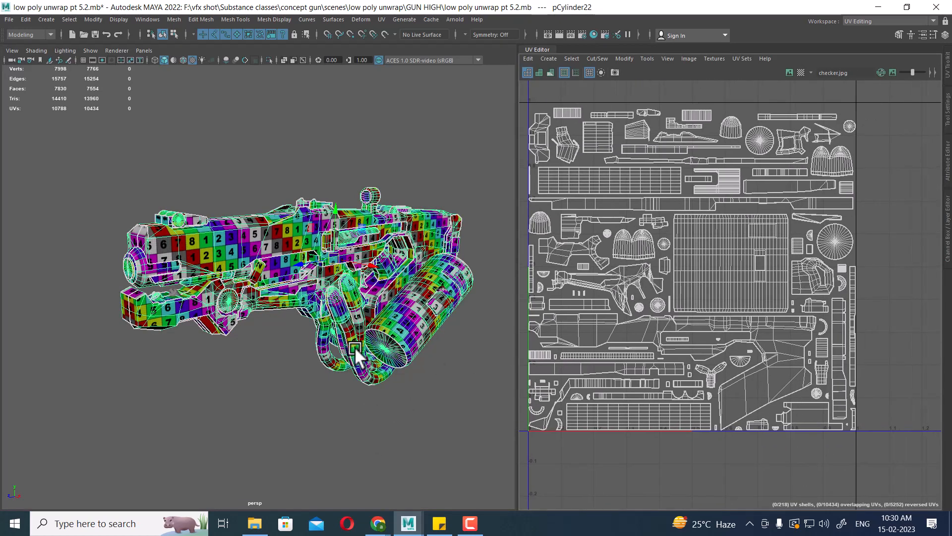
{"action": "scroll", "coordinate": [301, 353], "scroll_direction": "up", "scroll_amount": 5}
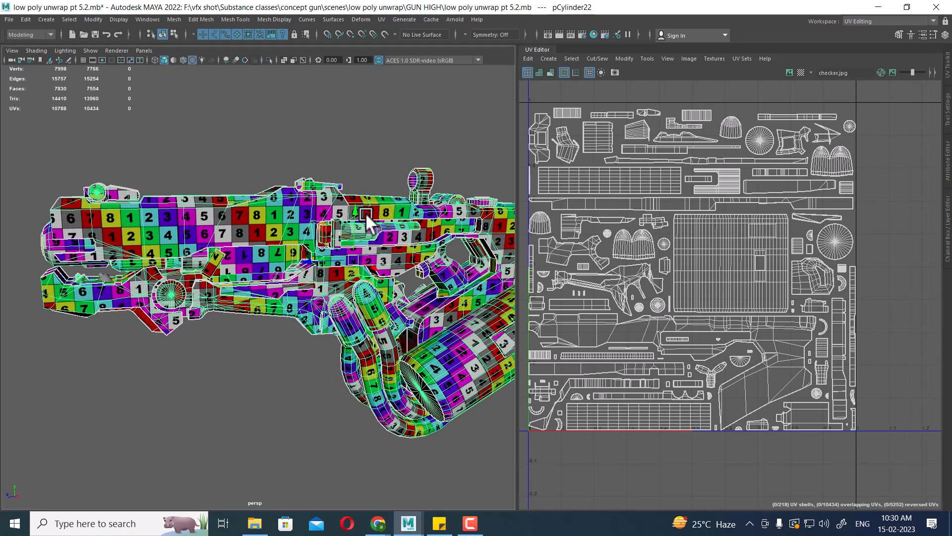
{"action": "left_click_drag", "start_coordinate": [365, 212], "coordinate": [480, 249], "text": "alt"}
{"action": "left_click_drag", "start_coordinate": [287, 179], "coordinate": [309, 205], "text": "alt"}
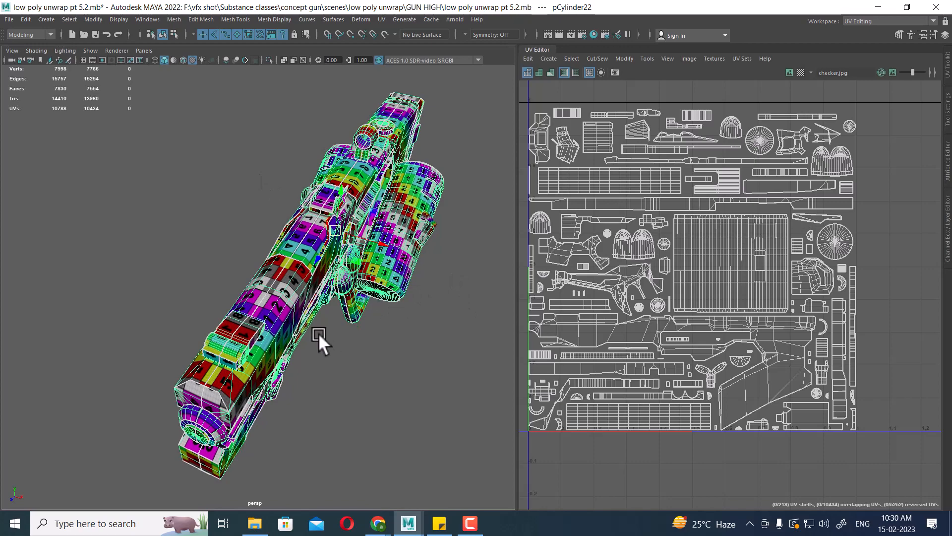
{"action": "left_click_drag", "start_coordinate": [318, 332], "coordinate": [296, 299], "text": "alt"}
{"action": "scroll", "coordinate": [296, 298], "scroll_direction": "up", "scroll_amount": 3}
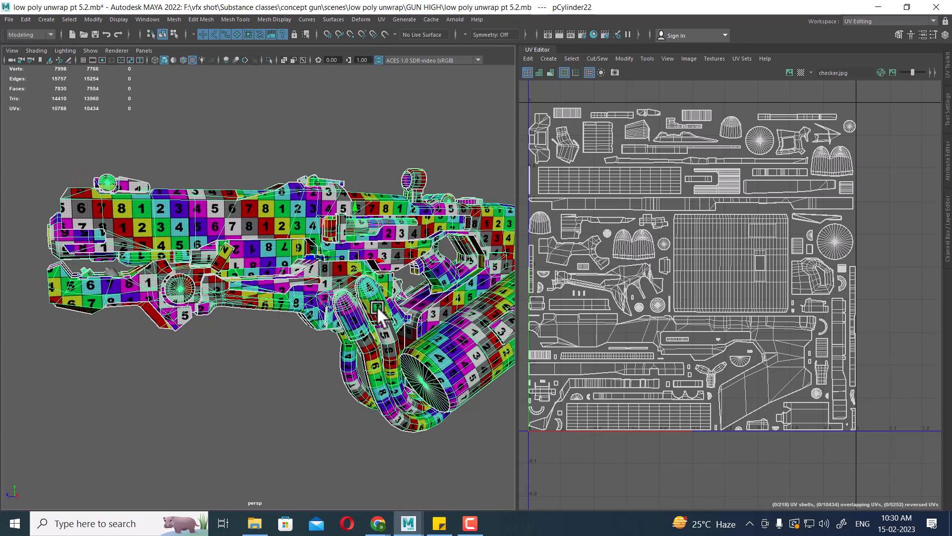
{"action": "scroll", "coordinate": [380, 313], "scroll_direction": "down", "scroll_amount": 2}
{"action": "left_click_drag", "start_coordinate": [380, 313], "coordinate": [304, 228], "text": "alt"}
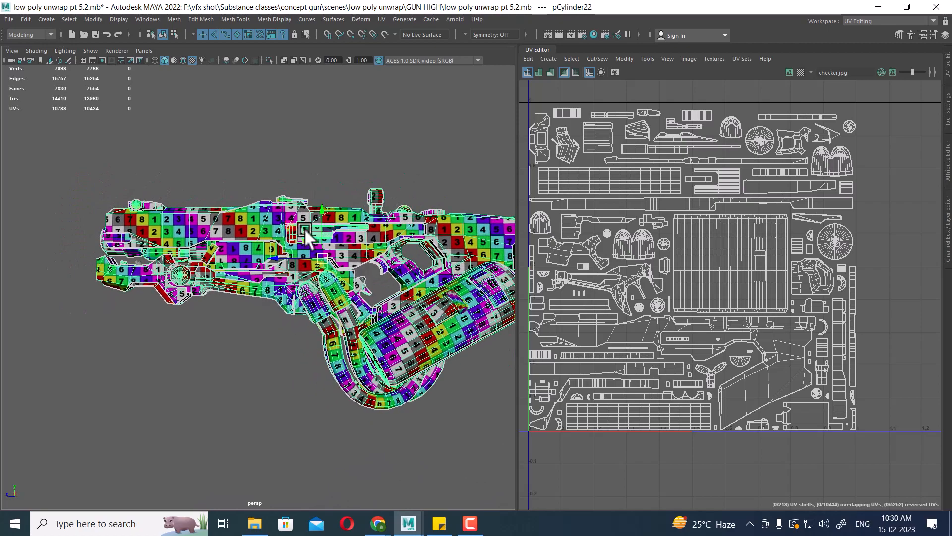
{"action": "scroll", "coordinate": [346, 304], "scroll_direction": "up", "scroll_amount": 3}
{"action": "left_click_drag", "start_coordinate": [347, 304], "coordinate": [315, 234], "text": "alt"}
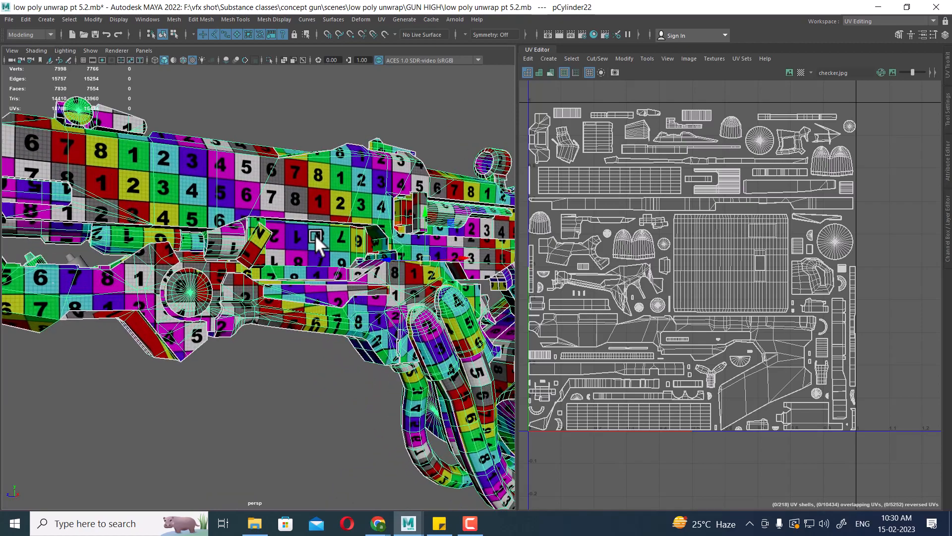
- Select a face on the middle of the gun's side and locate its shell in the UV layout
{"action": "right_click_drag", "start_coordinate": [316, 250], "coordinate": [324, 275]}
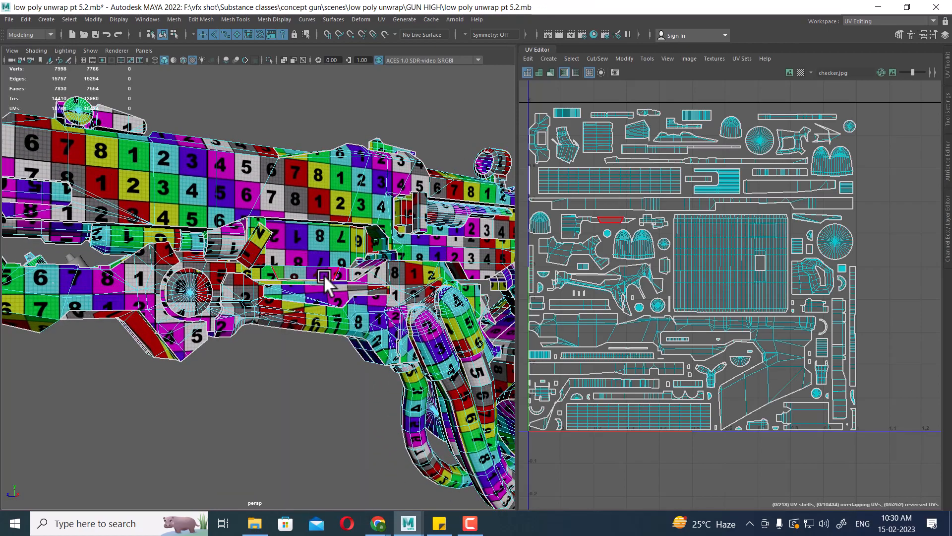
{"action": "left_click", "coordinate": [318, 236]}
{"action": "scroll", "coordinate": [818, 372], "scroll_direction": "up", "scroll_amount": 4}
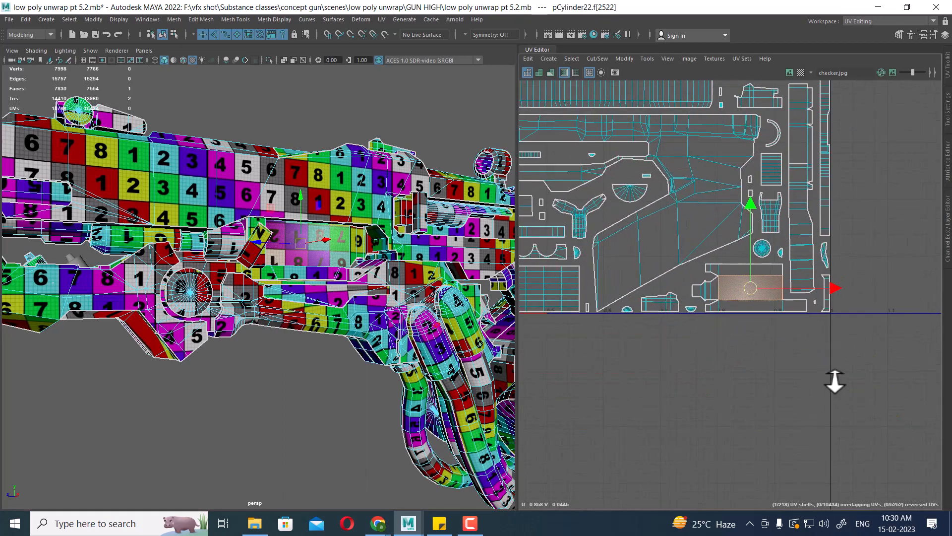
{"action": "left_click_drag", "start_coordinate": [311, 213], "coordinate": [280, 219], "text": "alt"}
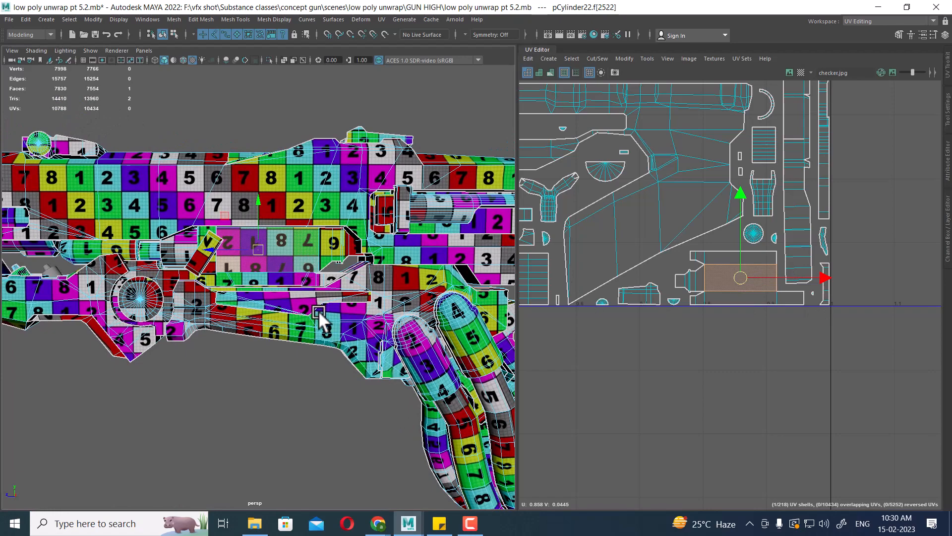
{"action": "scroll", "coordinate": [318, 311], "scroll_direction": "down", "scroll_amount": 5}
{"action": "left_click_drag", "start_coordinate": [318, 311], "coordinate": [355, 298], "text": "alt"}
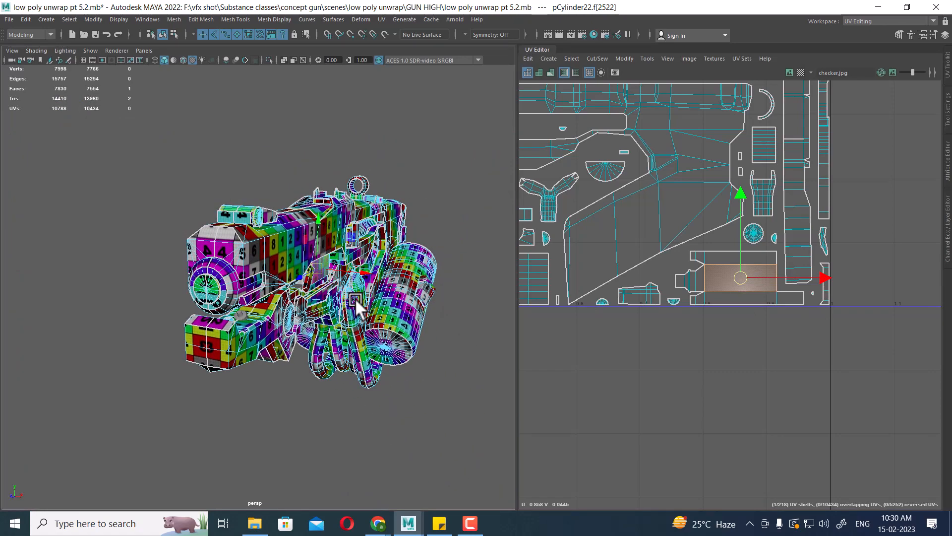
- Undo the face selection and the mirroring to return to the half gun
{"action": "key", "text": "ctrl+z"}
{"action": "key", "text": "ctrl+z"}
{"action": "key", "text": "ctrl+z"}
{"action": "key", "text": "ctrl+z"}
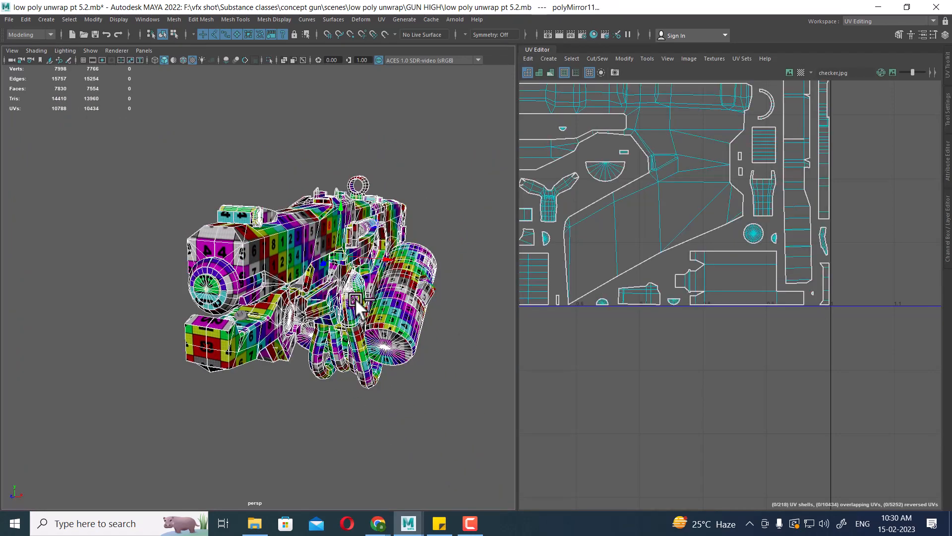
{"action": "key", "text": "ctrl+z"}
{"action": "left_click_drag", "start_coordinate": [336, 328], "coordinate": [202, 261], "text": "alt"}
{"action": "scroll", "coordinate": [203, 260], "scroll_direction": "up", "scroll_amount": 4}
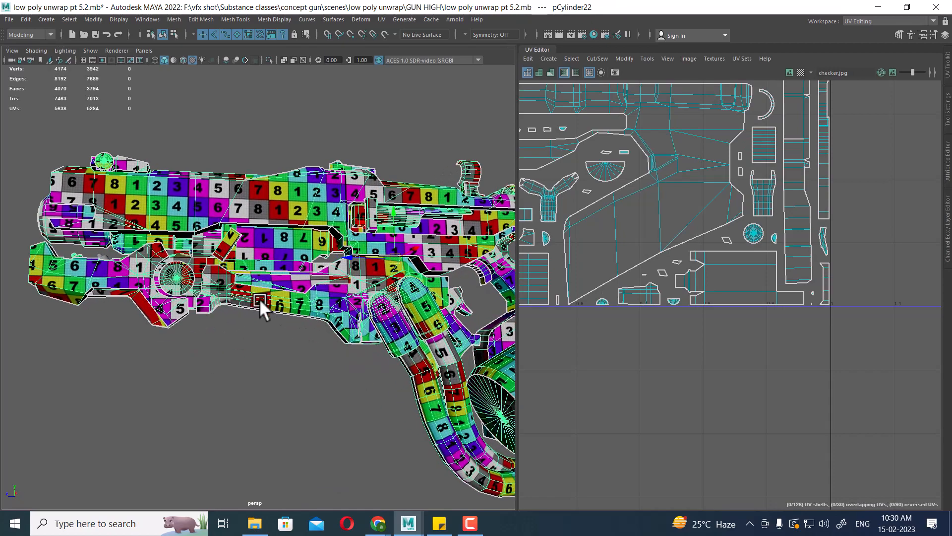
- Rotate the large rectangular UV shell near the tile's lower-right corner by 180 degrees so its checker numbers read upright
{"action": "left_click_drag", "start_coordinate": [260, 298], "coordinate": [276, 321], "text": "alt"}
{"action": "scroll", "coordinate": [332, 237], "scroll_direction": "up", "scroll_amount": 6}
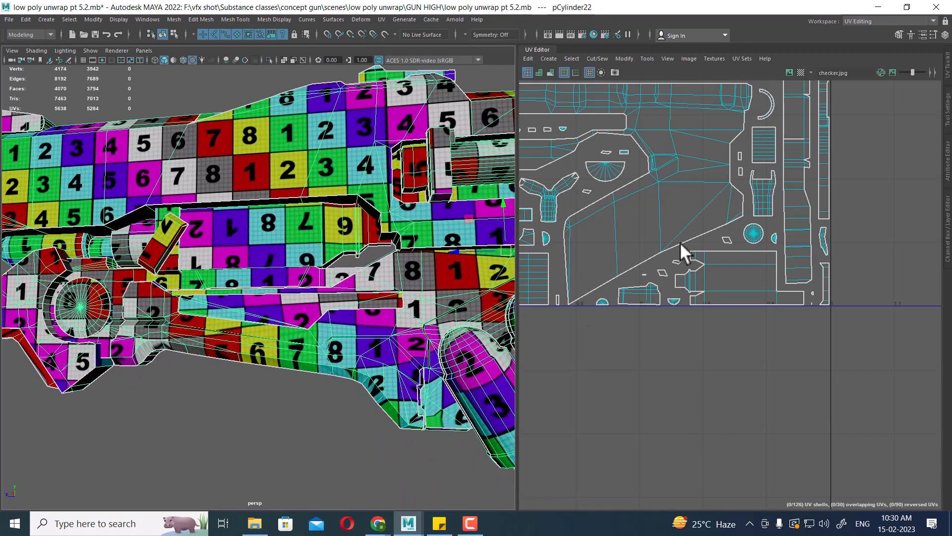
{"action": "scroll", "coordinate": [696, 246], "scroll_direction": "up", "scroll_amount": 3}
{"action": "right_click_drag", "start_coordinate": [715, 270], "coordinate": [774, 263]}
{"action": "double_click", "coordinate": [709, 252]}
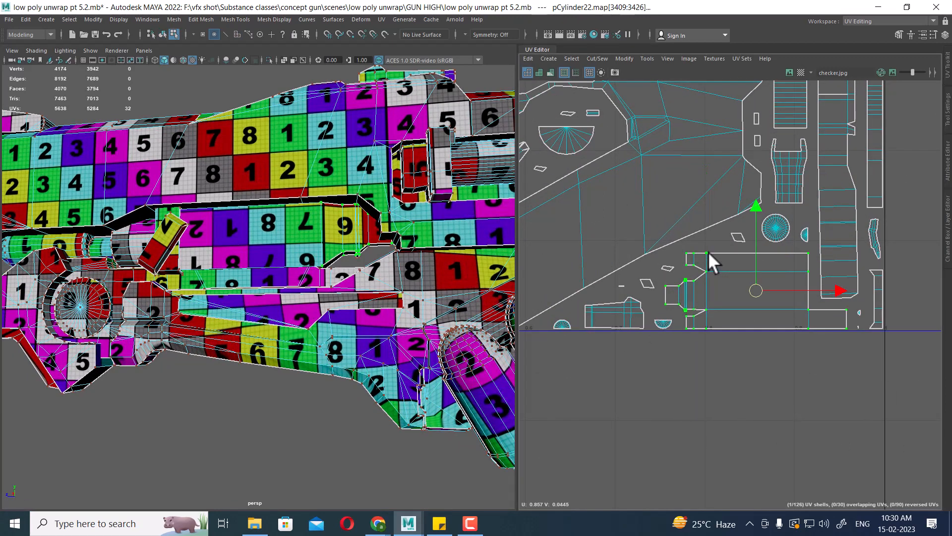
{"action": "right_click", "coordinate": [707, 230], "text": "shift"}
{"action": "right_click_drag", "start_coordinate": [709, 232], "coordinate": [762, 260], "text": "ctrl"}
{"action": "right_click_drag", "start_coordinate": [762, 177], "coordinate": [819, 206], "text": "shift"}
- Check the direction of the checker numbers along the gun's side, from the front barrel to the rear tank
{"action": "scroll", "coordinate": [302, 332], "scroll_direction": "down", "scroll_amount": 2}
{"action": "middle_click_drag", "start_coordinate": [246, 320], "coordinate": [306, 338], "text": "alt"}
{"action": "left_click_drag", "start_coordinate": [105, 285], "coordinate": [152, 300], "text": "alt"}
{"action": "scroll", "coordinate": [160, 310], "scroll_direction": "up", "scroll_amount": 2}
{"action": "scroll", "coordinate": [161, 310], "scroll_direction": "up", "scroll_amount": 1}
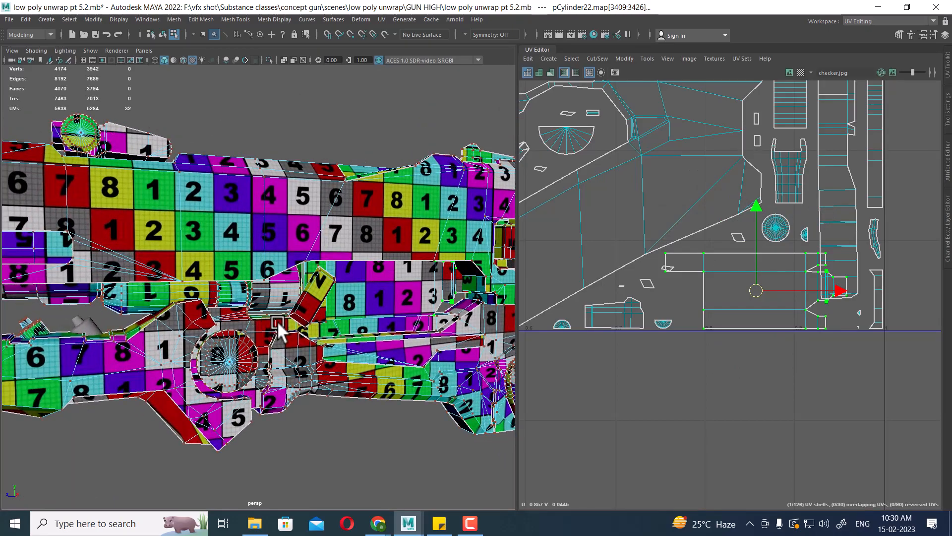
{"action": "left_click_drag", "start_coordinate": [274, 318], "coordinate": [250, 295], "text": "alt"}
{"action": "scroll", "coordinate": [317, 314], "scroll_direction": "down", "scroll_amount": 2}
{"action": "middle_click_drag", "start_coordinate": [250, 294], "coordinate": [200, 269], "text": "alt"}
{"action": "scroll", "coordinate": [202, 273], "scroll_direction": "down", "scroll_amount": 6}
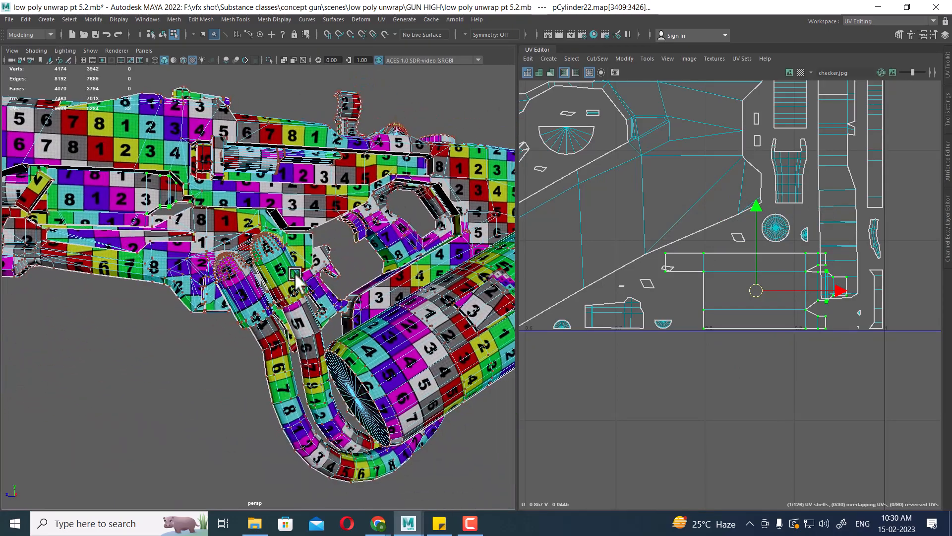
{"action": "left_click_drag", "start_coordinate": [243, 280], "coordinate": [267, 249], "text": "alt"}
- Select the faces of the small separate cylinder on the rear tank and examine its shells in the UV layout
{"action": "key", "text": "F8"}
{"action": "right_click", "coordinate": [311, 211]}
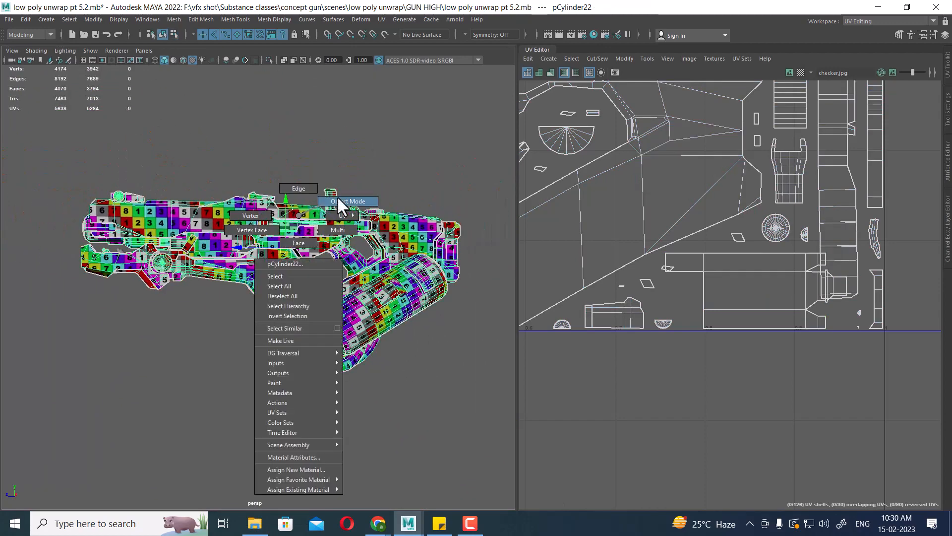
{"action": "left_click", "coordinate": [378, 154]}
{"action": "left_click_drag", "start_coordinate": [292, 271], "coordinate": [346, 283], "text": "alt"}
{"action": "scroll", "coordinate": [344, 278], "scroll_direction": "up", "scroll_amount": 10}
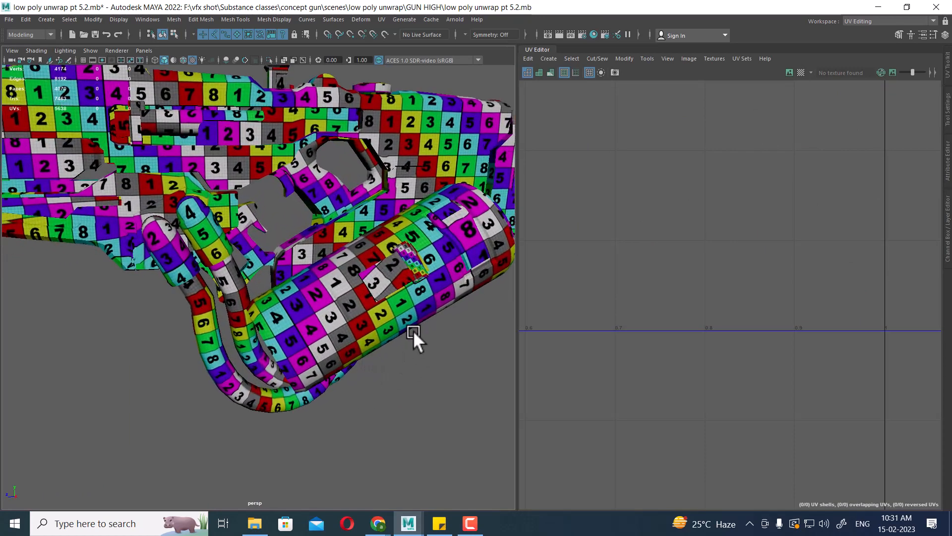
{"action": "left_click", "coordinate": [357, 221]}
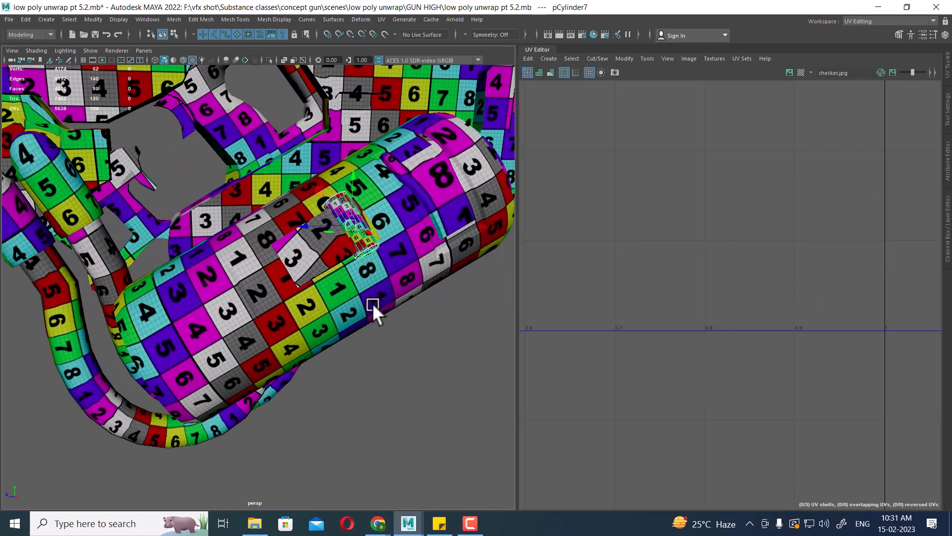
{"action": "left_click", "coordinate": [391, 277]}
{"action": "scroll", "coordinate": [694, 223], "scroll_direction": "up", "scroll_amount": 3}
{"action": "right_click", "coordinate": [350, 199]}
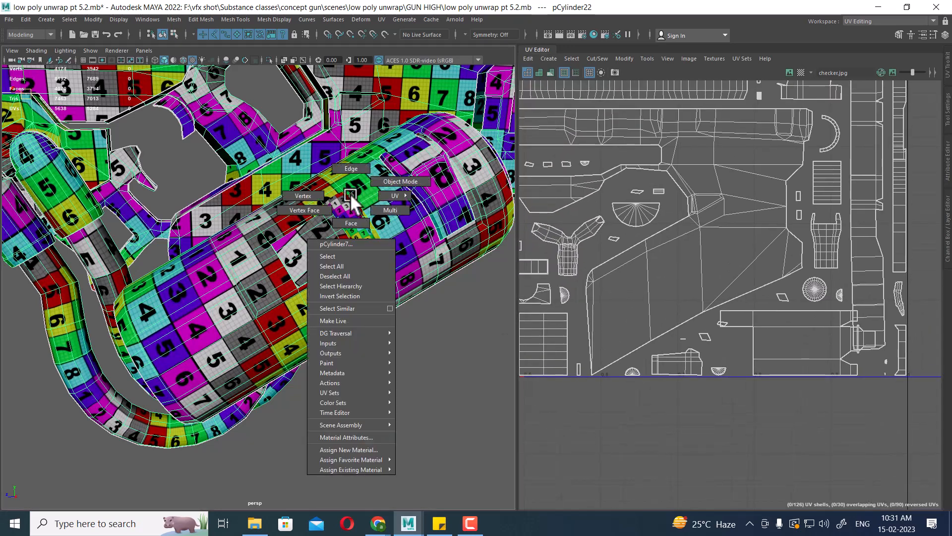
{"action": "right_click_drag", "start_coordinate": [351, 198], "coordinate": [351, 223]}
{"action": "left_click", "coordinate": [351, 221]}
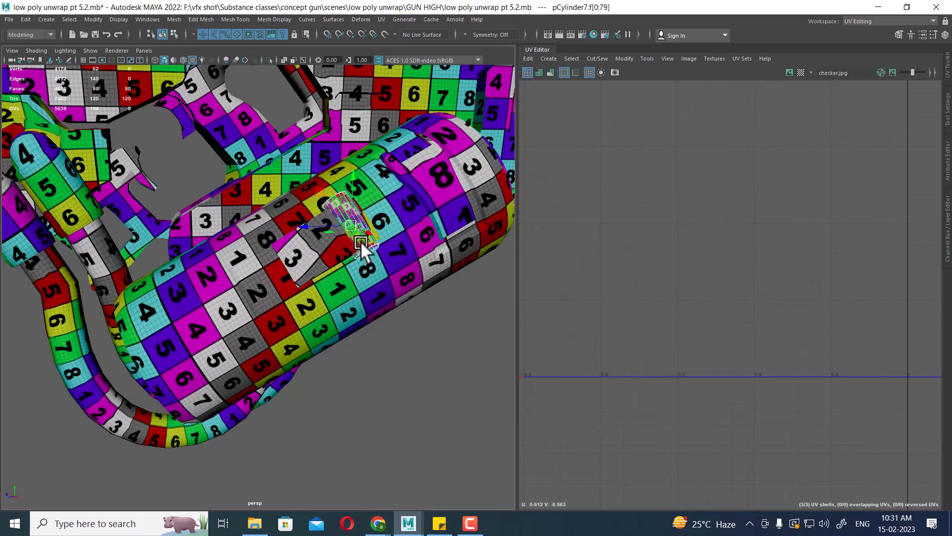
{"action": "scroll", "coordinate": [694, 270], "scroll_direction": "down", "scroll_amount": 5}
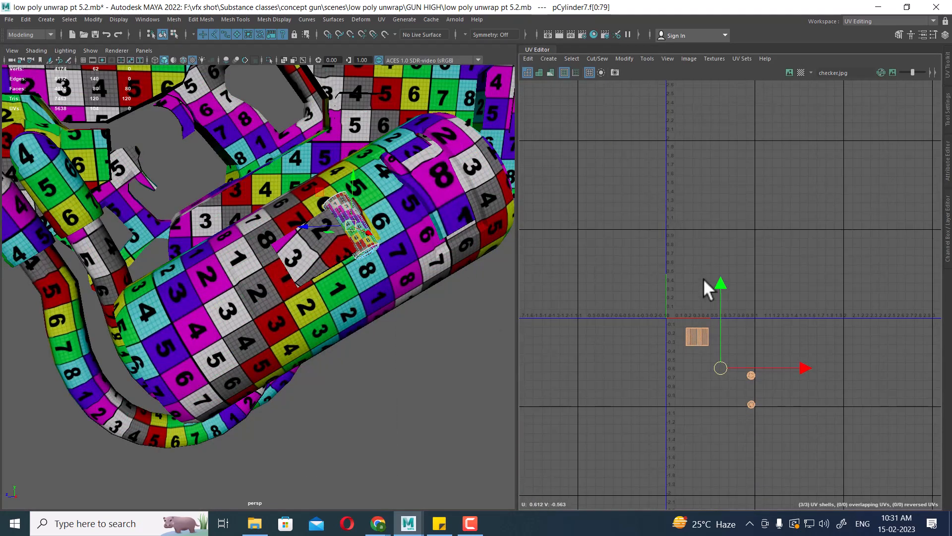
- Combine the main gun mesh with the small cylinder on the tank into one object
{"action": "left_click_drag", "start_coordinate": [320, 264], "coordinate": [318, 285], "text": "alt"}
{"action": "right_click_drag", "start_coordinate": [353, 233], "coordinate": [382, 209]}
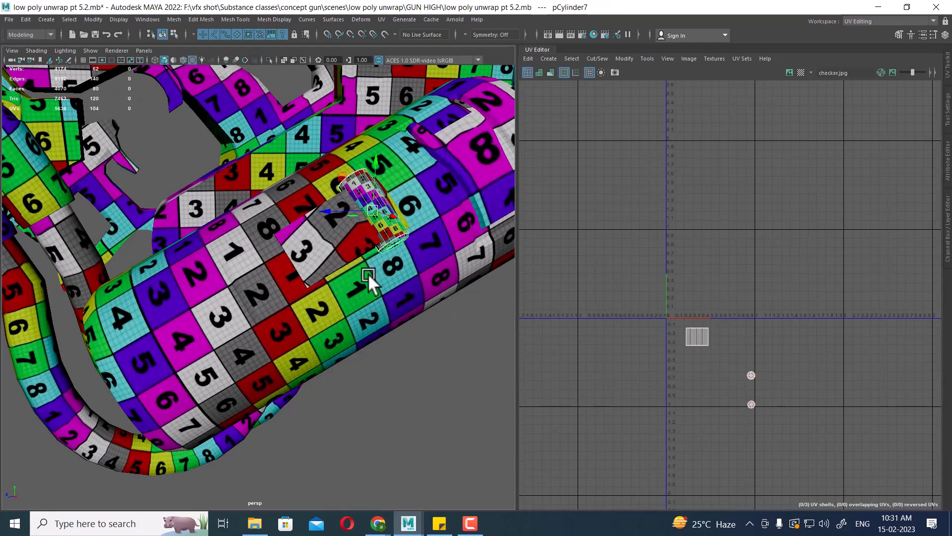
{"action": "left_click", "coordinate": [346, 308]}
{"action": "left_click_drag", "start_coordinate": [346, 308], "coordinate": [296, 268], "text": "alt"}
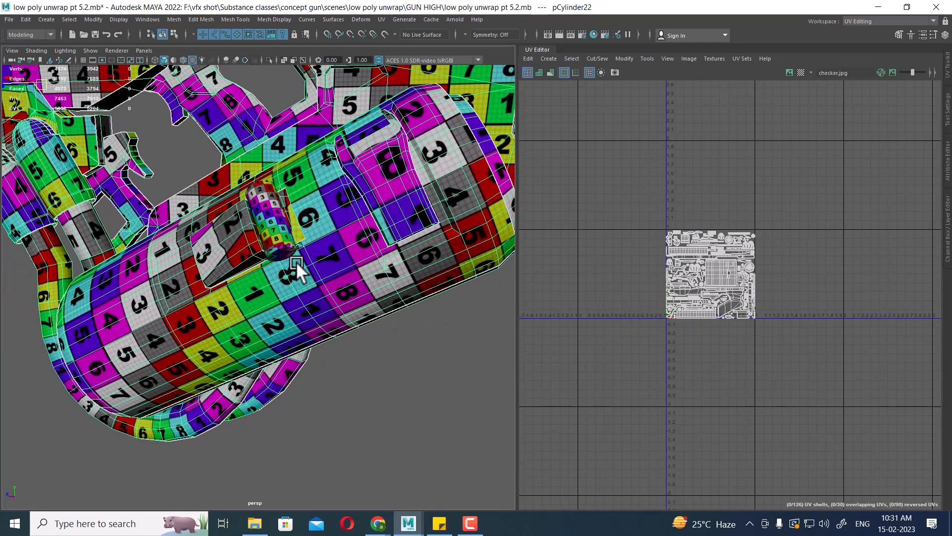
{"action": "left_click", "coordinate": [278, 247]}
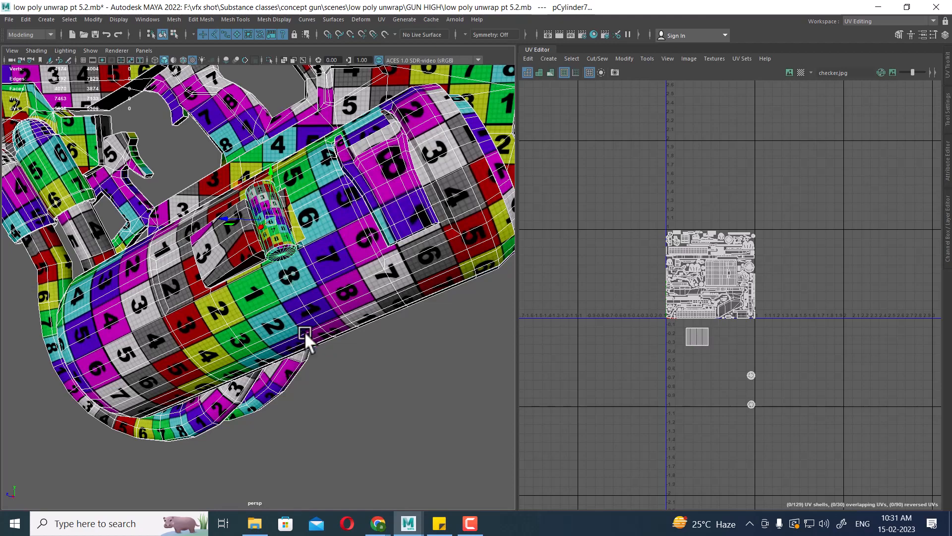
{"action": "mouse_move", "coordinate": [343, 281]}
{"action": "left_mouse_down", "text": "alt"}
{"action": "mouse_move", "coordinate": [298, 275]}
{"action": "mouse_move", "coordinate": [344, 281]}
{"action": "left_mouse_up", "text": "alt"}
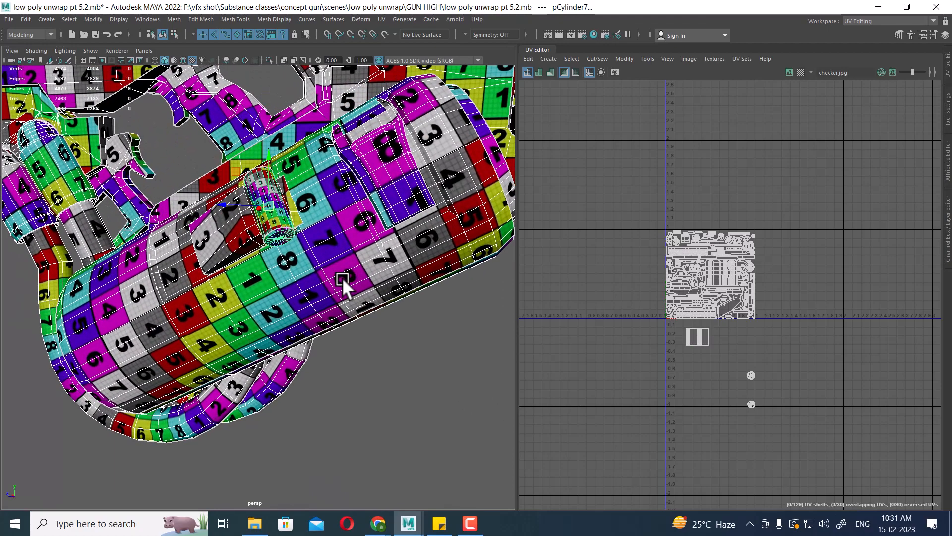
{"action": "right_click", "coordinate": [342, 177], "text": "shift"}
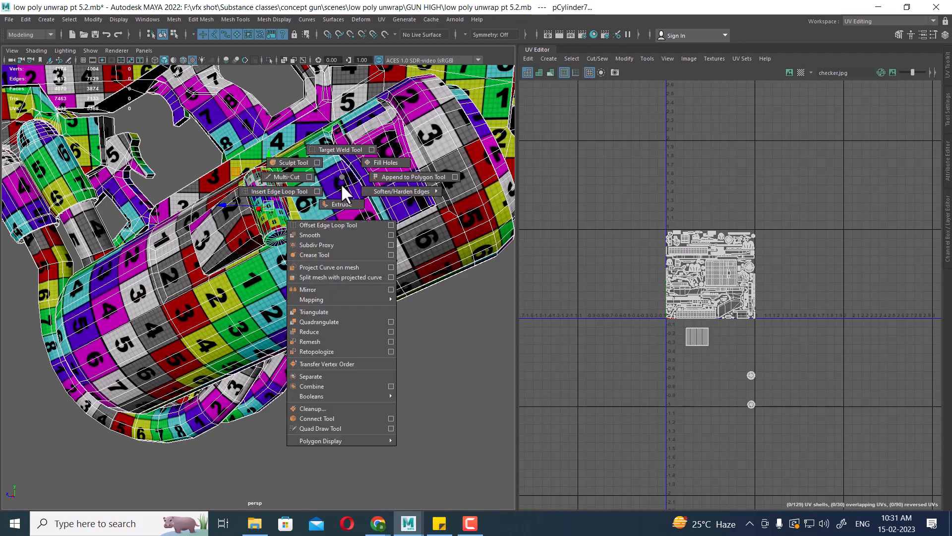
{"action": "left_click", "coordinate": [328, 377]}
{"action": "scroll", "coordinate": [327, 381], "scroll_direction": "down", "scroll_amount": 5}
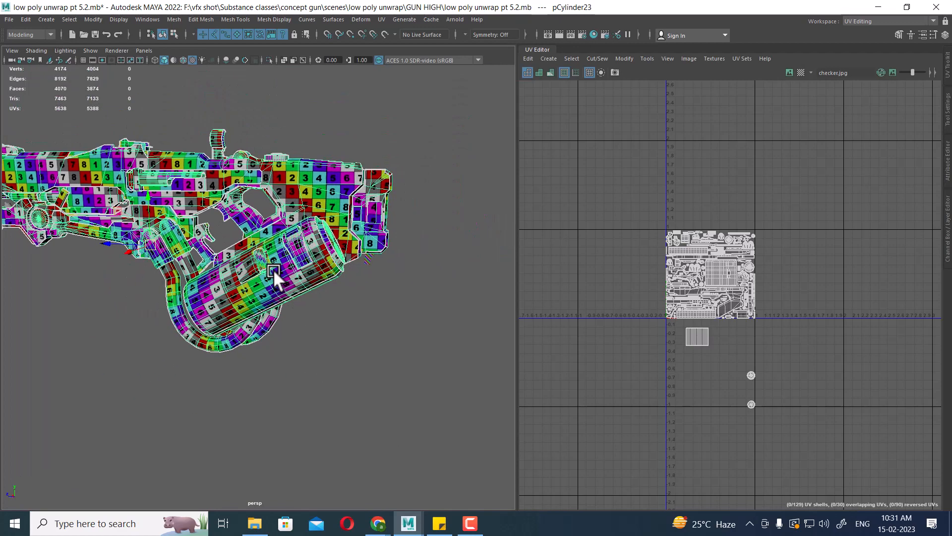
- Display the UVs of all gun parts together and examine the overlapping shells in the tile
{"action": "left_click_drag", "start_coordinate": [339, 326], "coordinate": [361, 215], "text": "alt"}
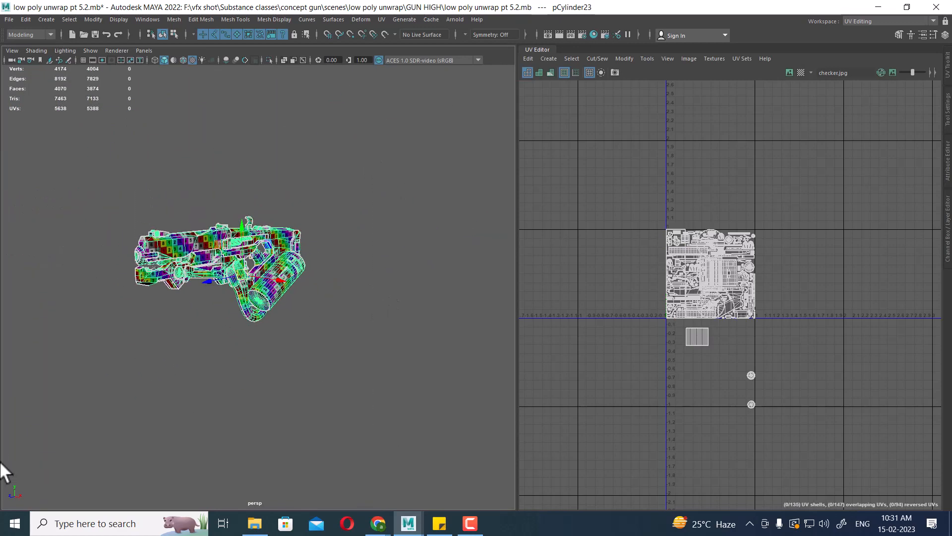
{"action": "scroll", "coordinate": [381, 305], "scroll_direction": "up", "scroll_amount": 5}
{"action": "left_click_drag", "start_coordinate": [394, 361], "coordinate": [463, 361], "text": "alt"}
{"action": "right_click_drag", "start_coordinate": [799, 234], "coordinate": [754, 220]}
{"action": "right_click_drag", "start_coordinate": [747, 214], "coordinate": [843, 314], "text": "alt"}
{"action": "left_click_drag", "start_coordinate": [375, 273], "coordinate": [266, 257], "text": "alt"}
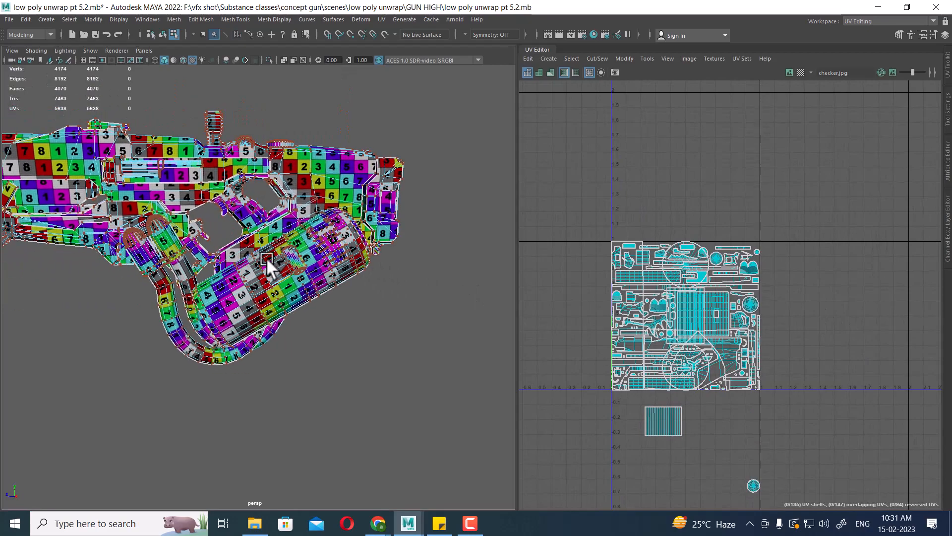
{"action": "right_click_drag", "start_coordinate": [267, 257], "coordinate": [464, 379], "text": "alt"}
{"action": "middle_click_drag", "start_coordinate": [708, 364], "coordinate": [708, 291], "text": "alt"}
{"action": "right_click_drag", "start_coordinate": [708, 292], "coordinate": [763, 399], "text": "alt"}
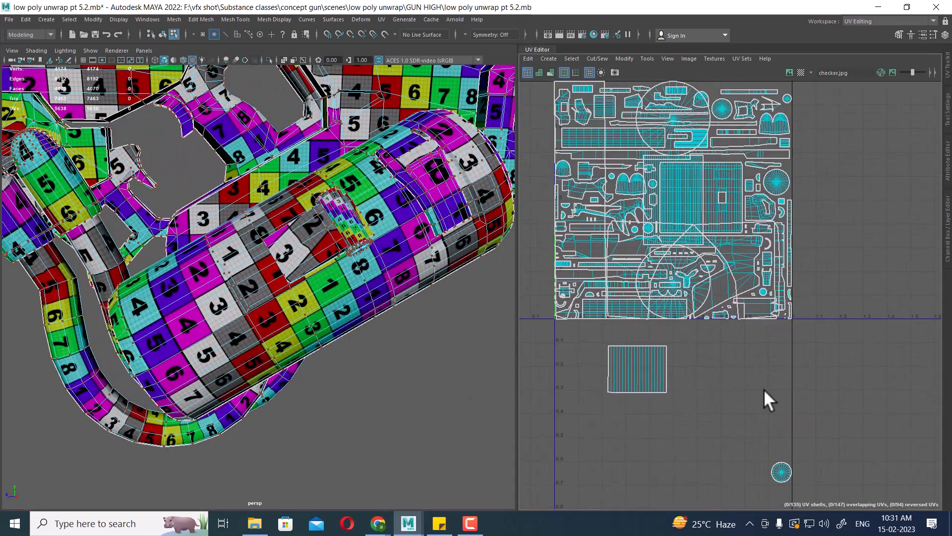
- Select the large circular overlapping shell and locate its faces at the front of the gun in wireframe display
{"action": "left_click", "coordinate": [675, 310]}
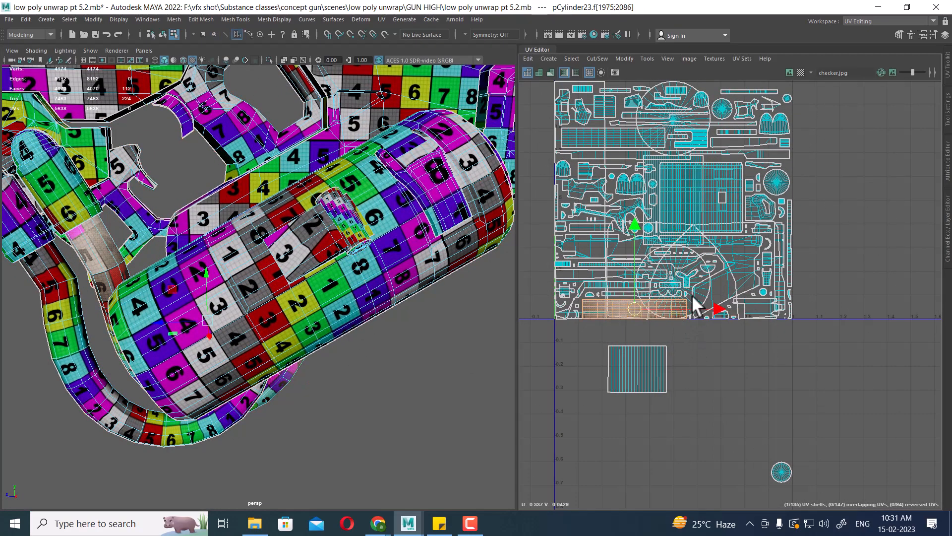
{"action": "scroll", "coordinate": [693, 308], "scroll_direction": "up", "scroll_amount": 5}
{"action": "left_click", "coordinate": [728, 276]}
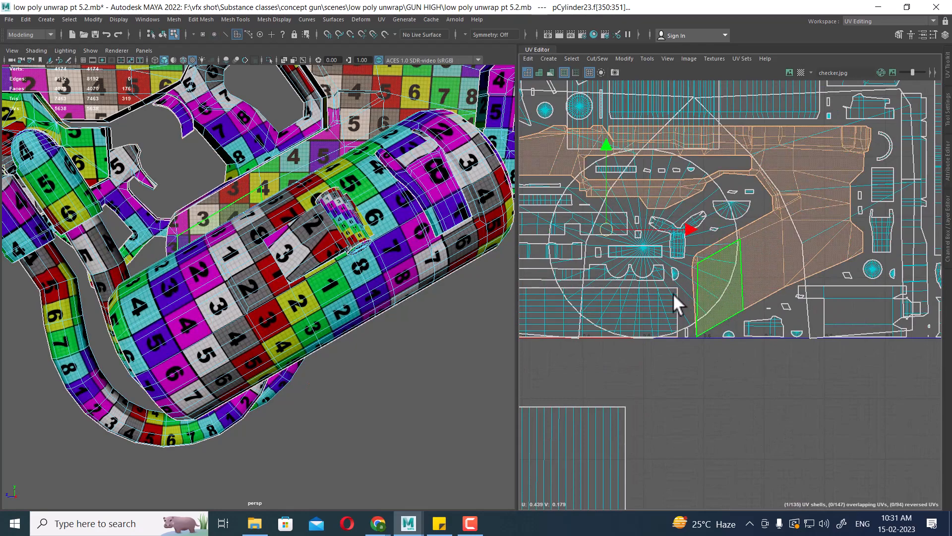
{"action": "scroll", "coordinate": [731, 367], "scroll_direction": "up", "scroll_amount": 3}
{"action": "left_click", "coordinate": [708, 349]}
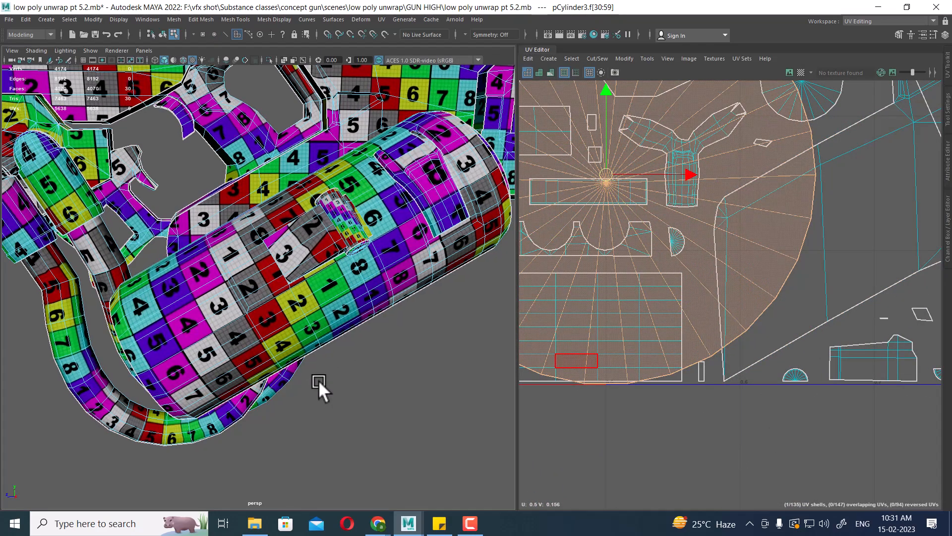
{"action": "scroll", "coordinate": [298, 347], "scroll_direction": "down", "scroll_amount": 10}
{"action": "key", "text": "4"}
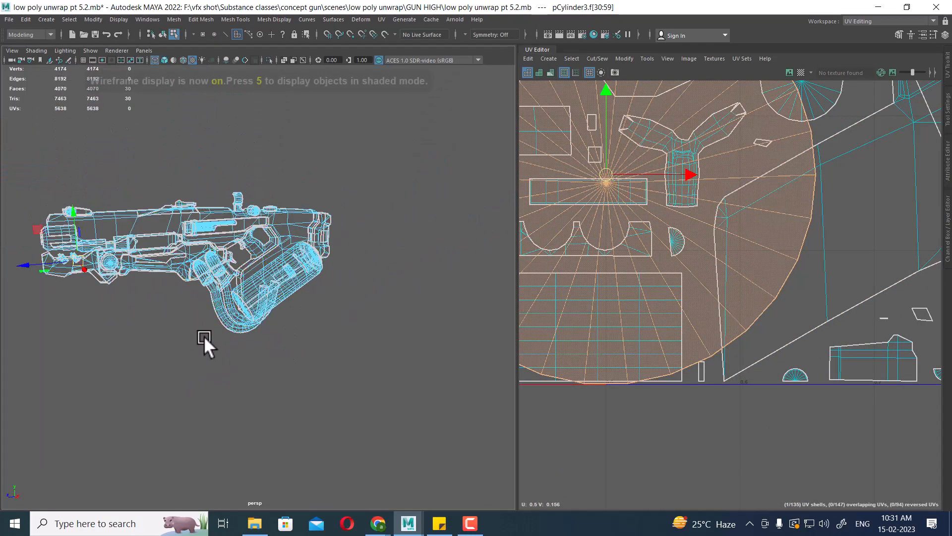
{"action": "middle_click_drag", "start_coordinate": [92, 294], "coordinate": [388, 295], "text": "alt"}
{"action": "right_click_drag", "start_coordinate": [388, 295], "coordinate": [406, 338], "text": "alt"}
{"action": "middle_click_drag", "start_coordinate": [405, 337], "coordinate": [221, 350], "text": "alt"}
{"action": "right_click_drag", "start_coordinate": [221, 350], "coordinate": [287, 420], "text": "alt"}
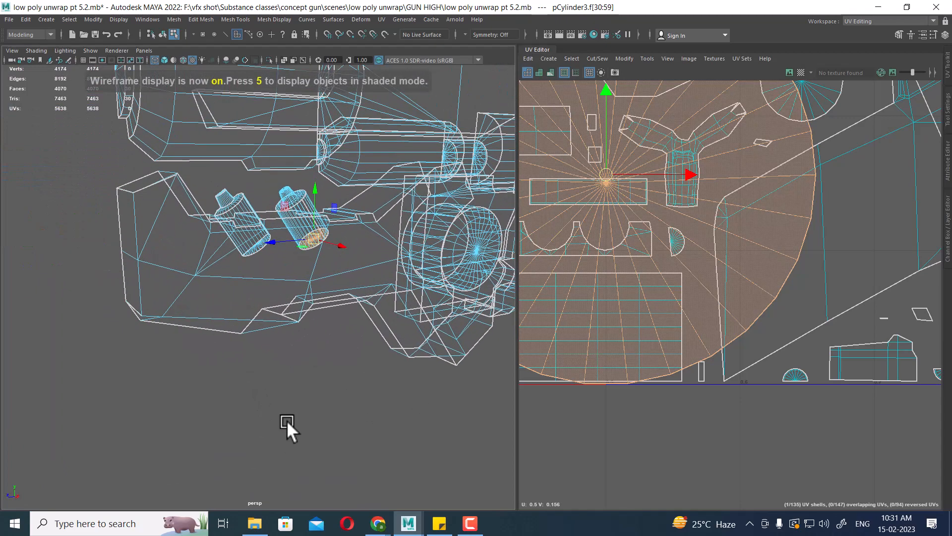
- Restore textured display, return to object selection and delete the untextured small canister on the gun's lower front housing
{"action": "scroll", "coordinate": [324, 385], "scroll_direction": "down", "scroll_amount": 5}
{"action": "key", "text": "6"}
{"action": "scroll", "coordinate": [297, 325], "scroll_direction": "up", "scroll_amount": 3}
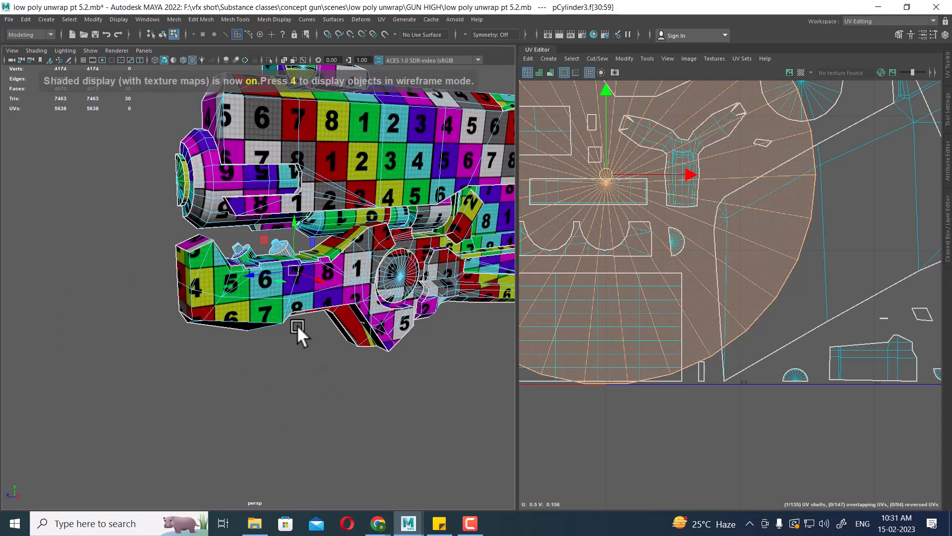
{"action": "scroll", "coordinate": [296, 325], "scroll_direction": "up", "scroll_amount": 5}
{"action": "right_click_drag", "start_coordinate": [275, 200], "coordinate": [346, 194]}
{"action": "left_click", "coordinate": [317, 253]}
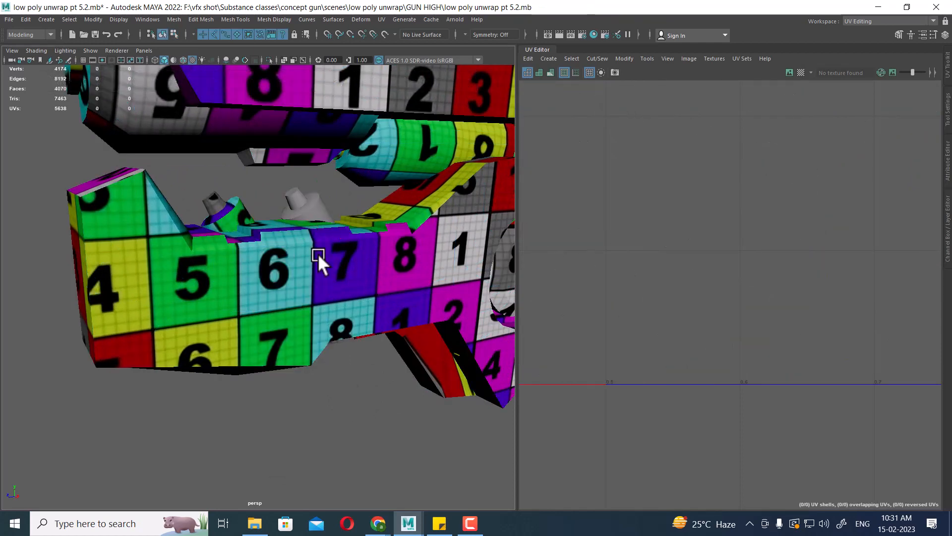
{"action": "left_click", "coordinate": [310, 203]}
{"action": "key", "text": "Delete"}
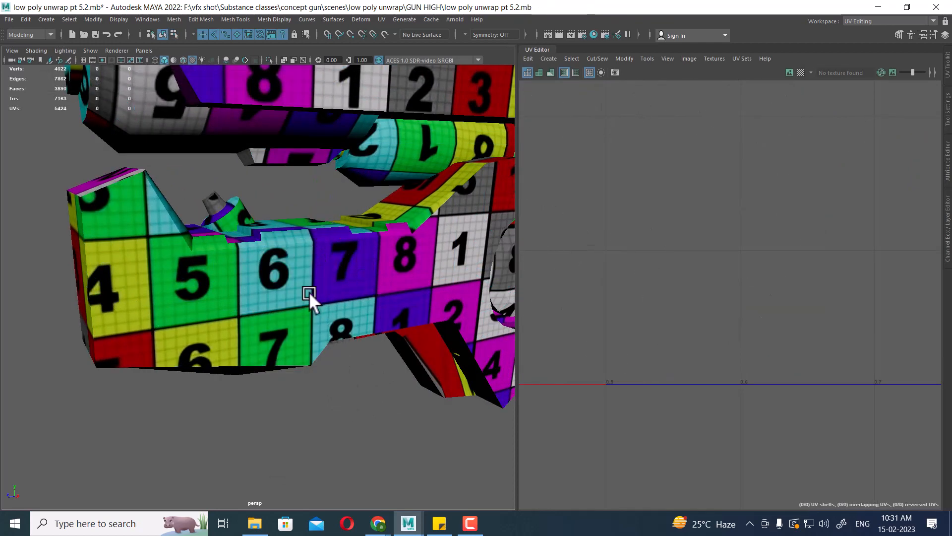
- Reselect the combined gun and inspect the checker pattern along its front and middle side
{"action": "left_click", "coordinate": [314, 247]}
{"action": "scroll", "coordinate": [317, 302], "scroll_direction": "down", "scroll_amount": 6}
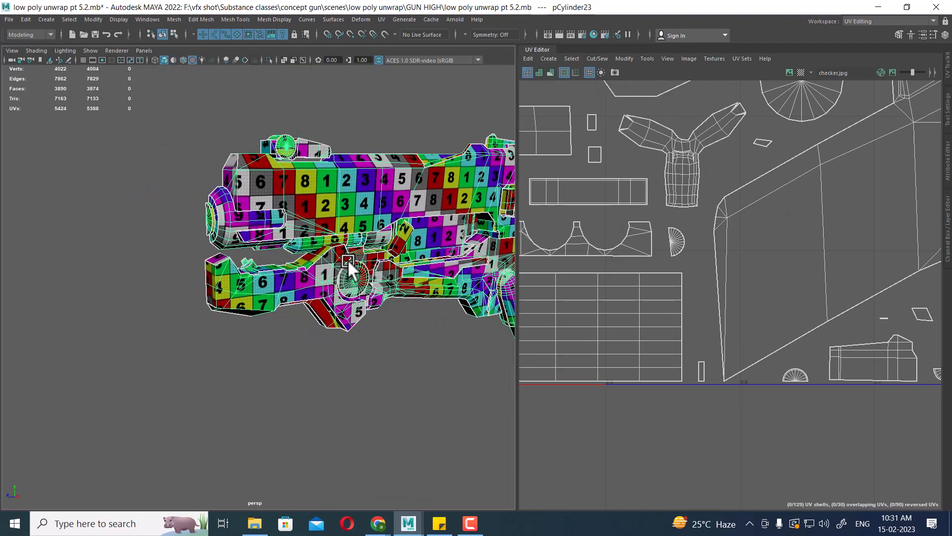
{"action": "left_click_drag", "start_coordinate": [347, 259], "coordinate": [276, 300], "text": "alt"}
{"action": "scroll", "coordinate": [275, 300], "scroll_direction": "up", "scroll_amount": 4}
{"action": "middle_click_drag", "start_coordinate": [446, 273], "coordinate": [295, 241], "text": "alt"}
{"action": "left_click_drag", "start_coordinate": [295, 241], "coordinate": [322, 252], "text": "alt"}
{"action": "scroll", "coordinate": [293, 233], "scroll_direction": "down", "scroll_amount": 5}
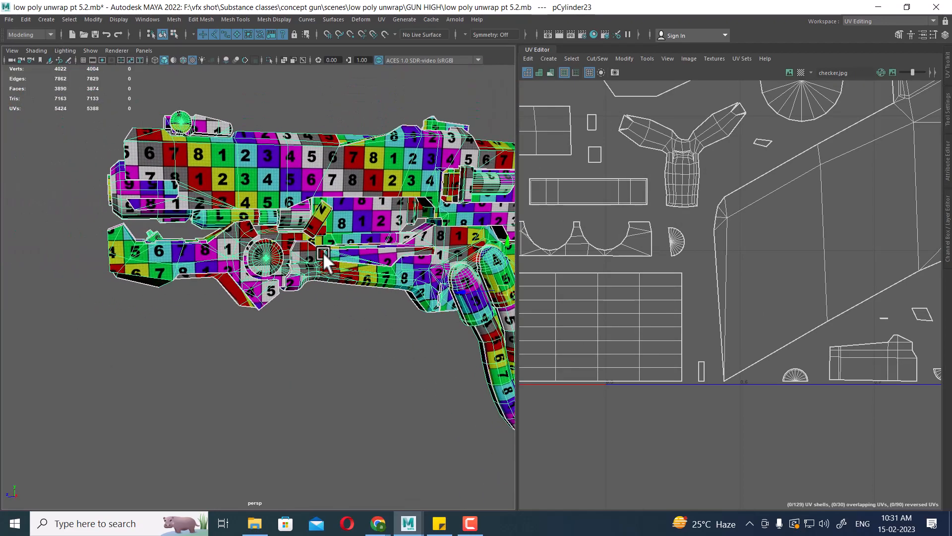
{"action": "scroll", "coordinate": [337, 292], "scroll_direction": "up", "scroll_amount": 4}
{"action": "scroll", "coordinate": [384, 337], "scroll_direction": "down", "scroll_amount": 3}
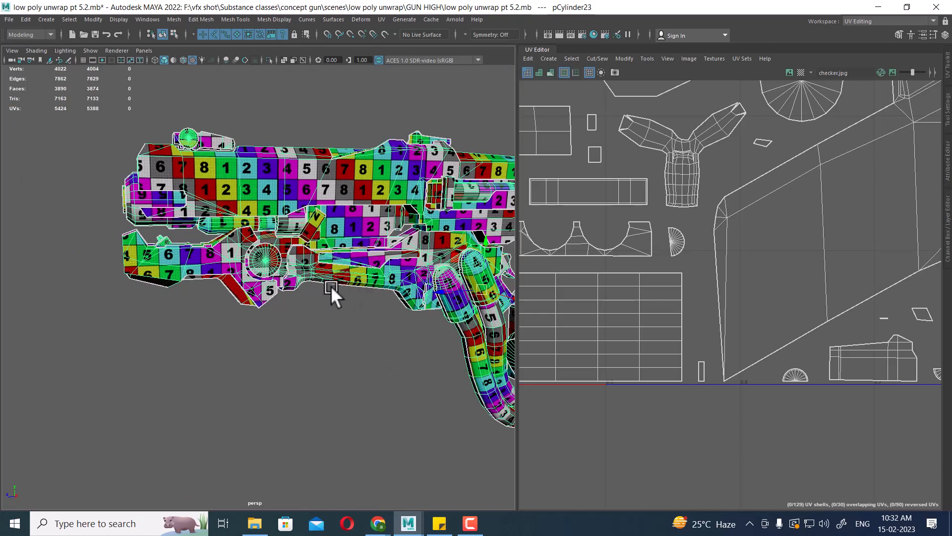
- Select the faces of the slanted block on the gun's middle side and locate its UV shell in the tile
{"action": "right_click_drag", "start_coordinate": [338, 268], "coordinate": [325, 234]}
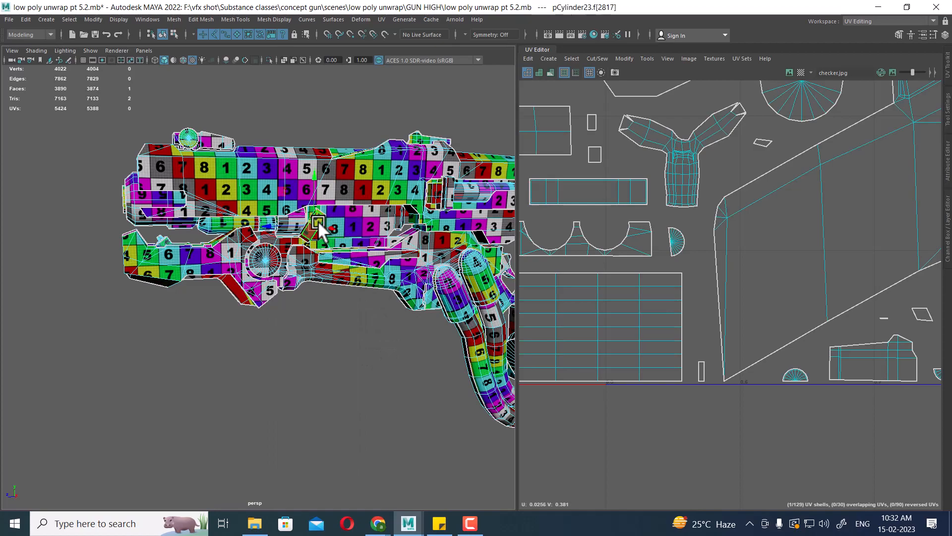
{"action": "scroll", "coordinate": [328, 261], "scroll_direction": "up", "scroll_amount": 8}
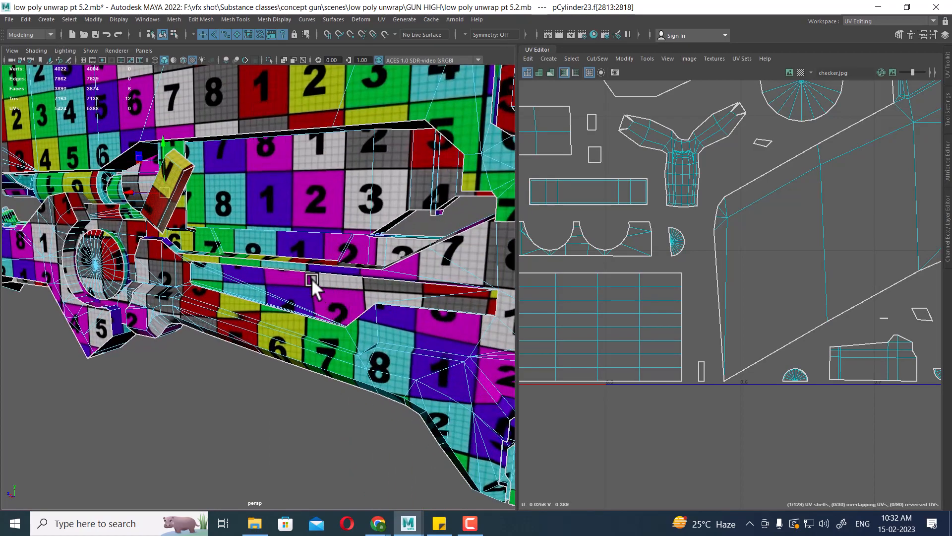
{"action": "scroll", "coordinate": [697, 271], "scroll_direction": "down", "scroll_amount": 1}
{"action": "scroll", "coordinate": [698, 272], "scroll_direction": "down", "scroll_amount": 9}
{"action": "middle_click_drag", "start_coordinate": [601, 181], "coordinate": [656, 210], "text": "alt"}
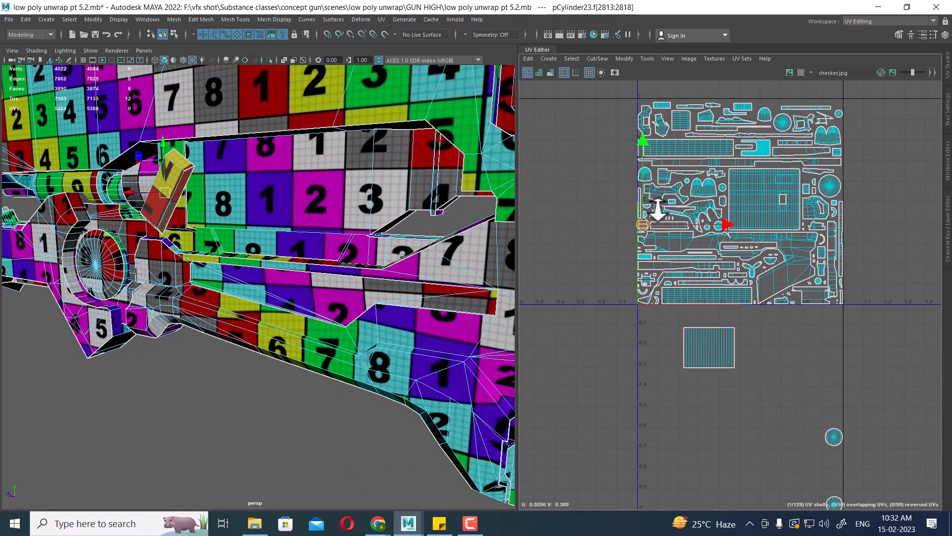
{"action": "scroll", "coordinate": [657, 210], "scroll_direction": "up", "scroll_amount": 5}
{"action": "scroll", "coordinate": [276, 169], "scroll_direction": "down", "scroll_amount": 6}
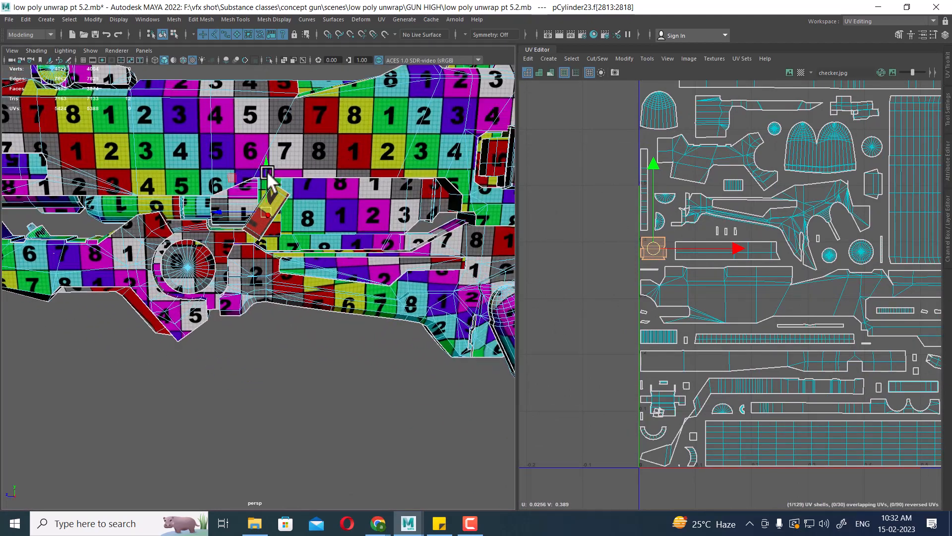
- Open eldar-safin-energy-rifle-348194.jpg from the concept gun folder, examine the slanted blocks in the reference, and return to Maya
{"action": "left_click", "coordinate": [255, 523]}
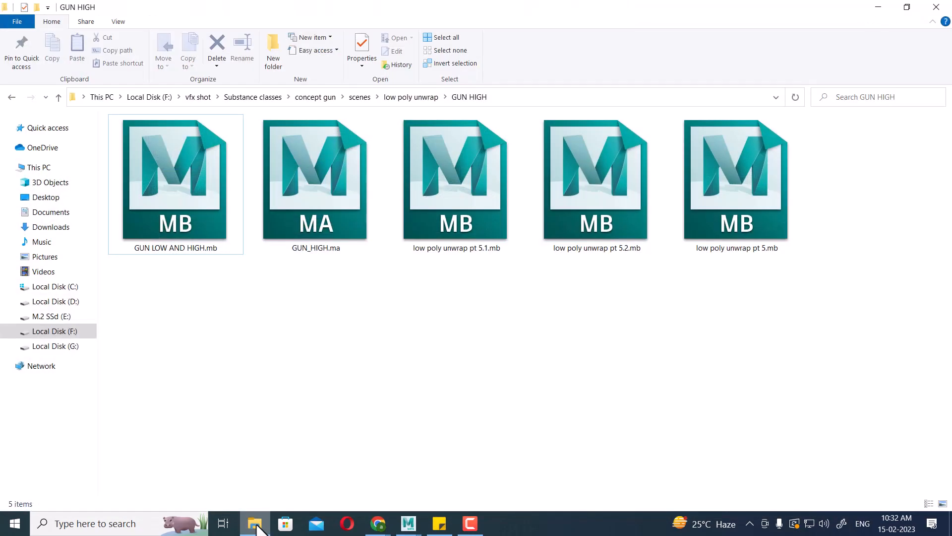
{"action": "left_click", "coordinate": [414, 97]}
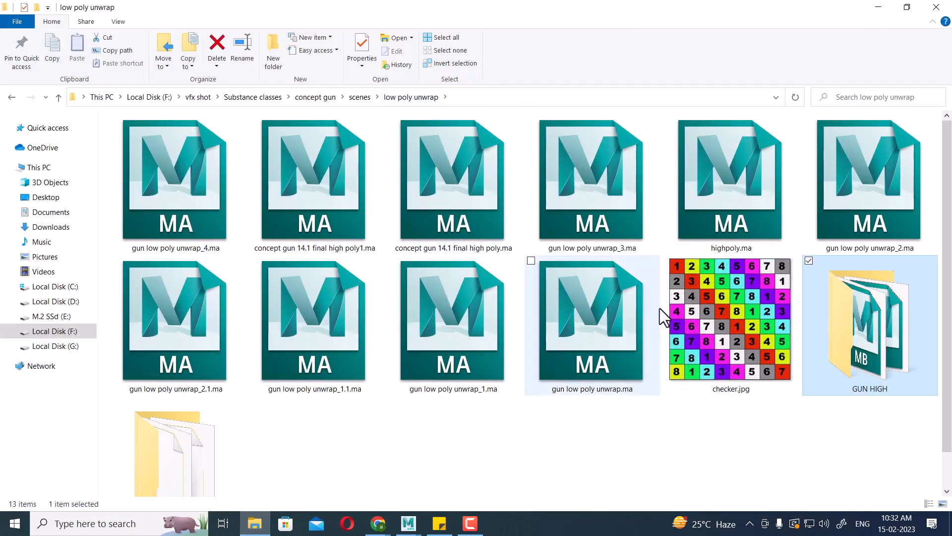
{"action": "left_click", "coordinate": [360, 98]}
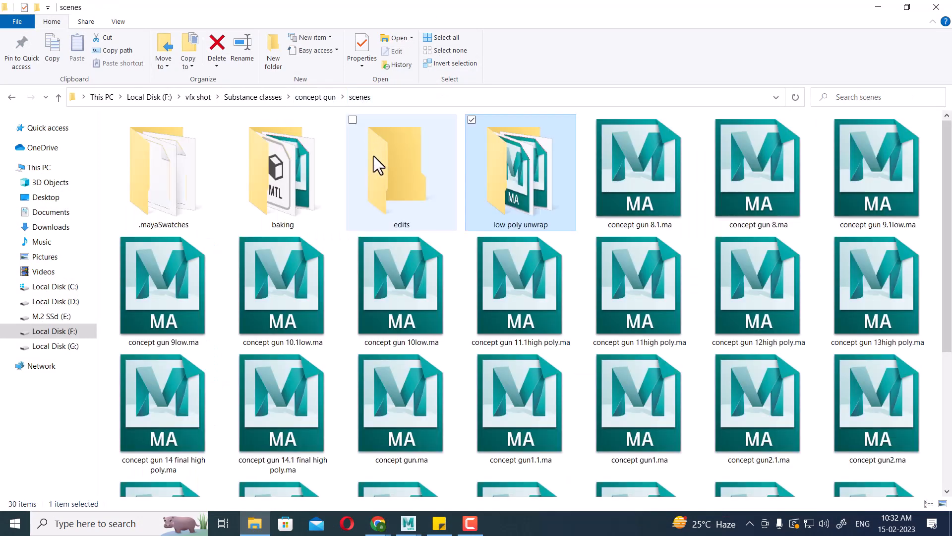
{"action": "scroll", "coordinate": [585, 323], "scroll_direction": "down", "scroll_amount": 5}
{"action": "scroll", "coordinate": [436, 223], "scroll_direction": "up", "scroll_amount": 5}
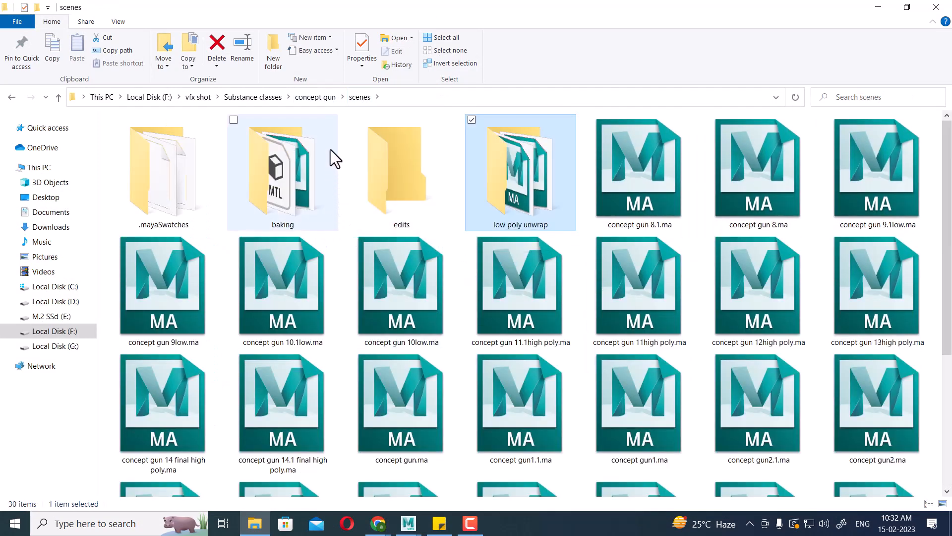
{"action": "left_click", "coordinate": [315, 97]}
{"action": "double_click", "coordinate": [415, 413]}
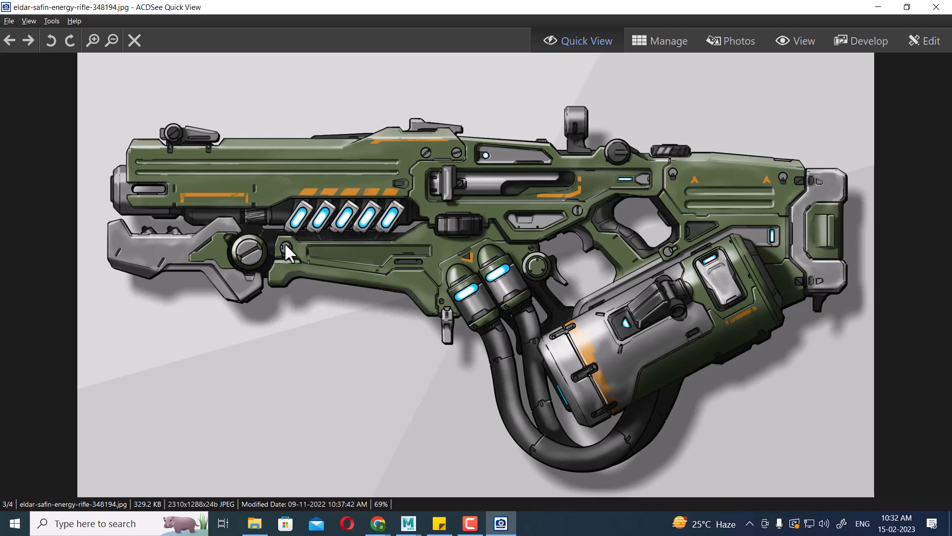
{"action": "left_click", "coordinate": [879, 7]}
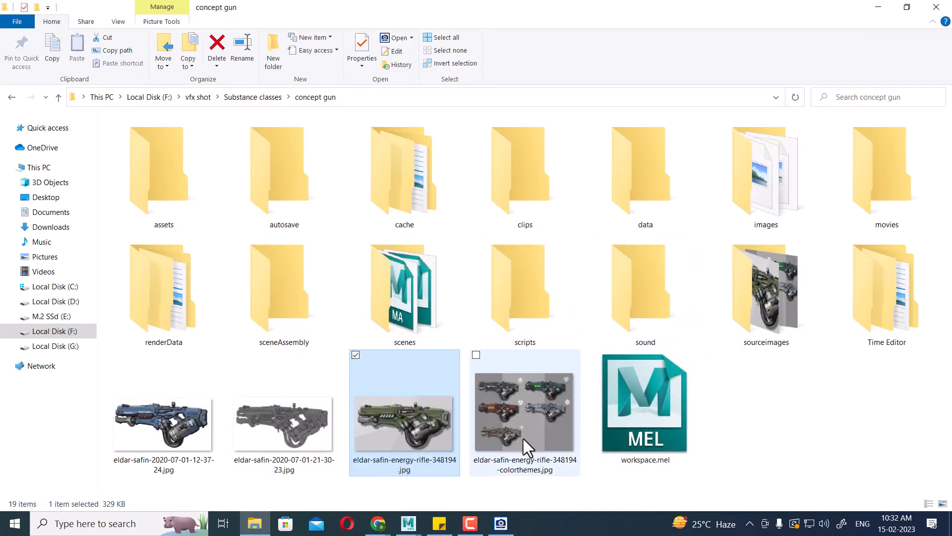
{"action": "mouse_move", "coordinate": [407, 522]}
{"action": "left_click", "coordinate": [421, 472]}
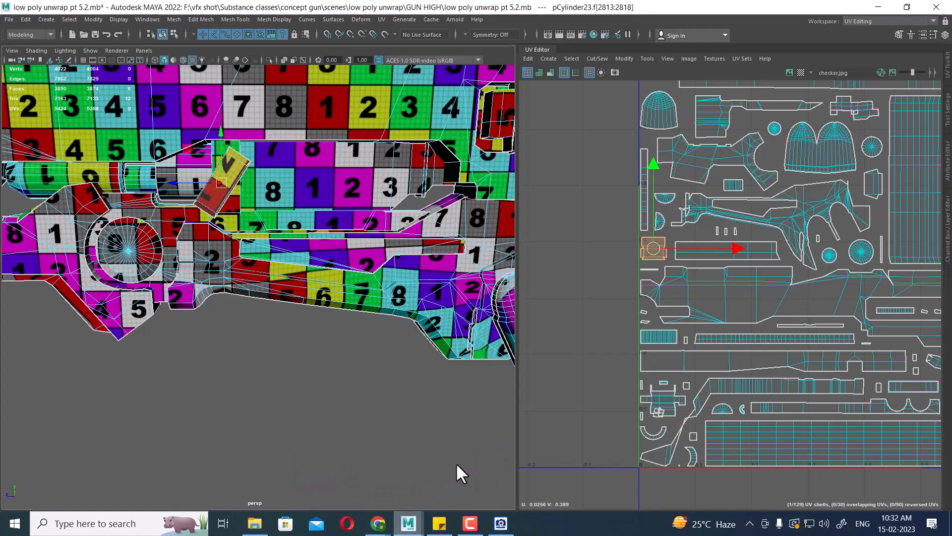
- Restore shaded display and object selection, and separate the combined gun mesh into its individual parts
{"action": "scroll", "coordinate": [282, 216], "scroll_direction": "up", "scroll_amount": 5}
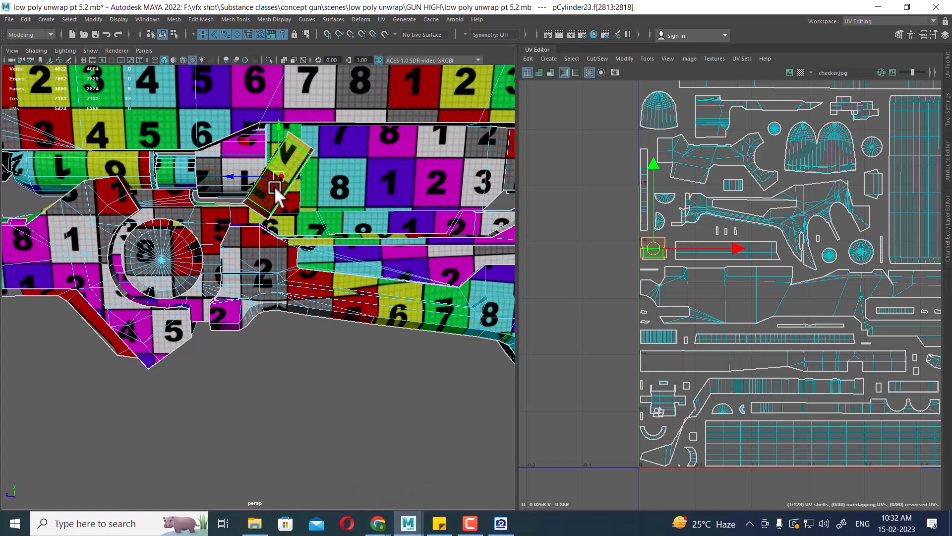
{"action": "key", "text": "5"}
{"action": "scroll", "coordinate": [320, 257], "scroll_direction": "down", "scroll_amount": 5}
{"action": "left_click_drag", "start_coordinate": [320, 257], "coordinate": [255, 141], "text": "alt"}
{"action": "scroll", "coordinate": [320, 213], "scroll_direction": "up", "scroll_amount": 3}
{"action": "right_click_drag", "start_coordinate": [254, 137], "coordinate": [333, 97]}
{"action": "left_click_drag", "start_coordinate": [332, 96], "coordinate": [315, 340], "text": "alt"}
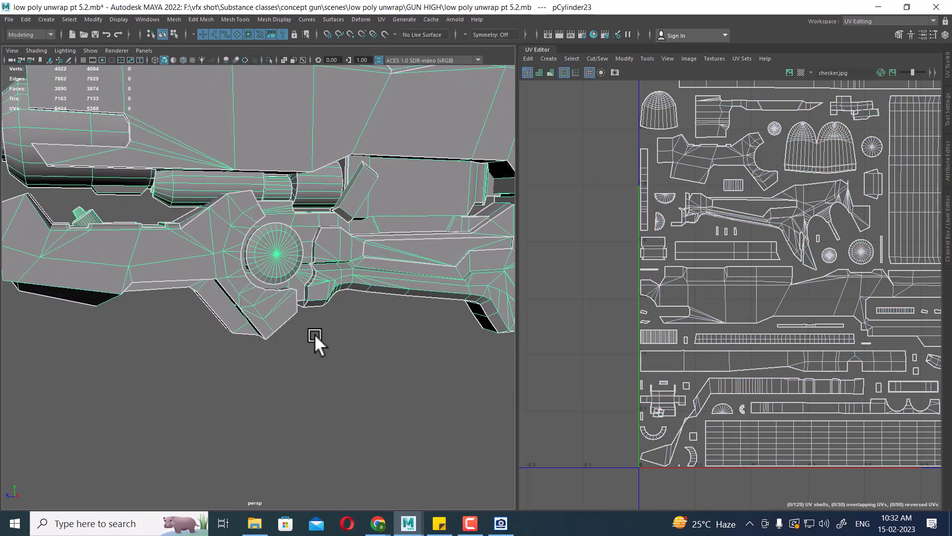
{"action": "left_click_drag", "start_coordinate": [349, 189], "coordinate": [294, 153], "text": "alt"}
{"action": "right_click_drag", "start_coordinate": [295, 155], "coordinate": [290, 355], "text": "shift"}
{"action": "left_click", "coordinate": [298, 342]}
{"action": "scroll", "coordinate": [277, 307], "scroll_direction": "up", "scroll_amount": 5}
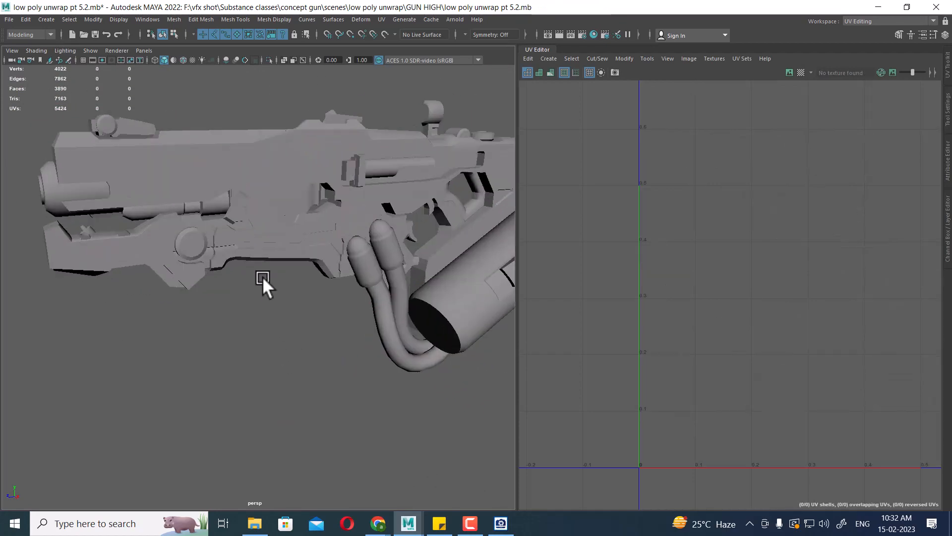
- Select the slanted block on the gun's middle side and center its pivot in the side view
{"action": "left_click", "coordinate": [237, 172]}
{"action": "key", "text": "space"}
{"action": "left_click_drag", "start_coordinate": [287, 206], "coordinate": [305, 200]}
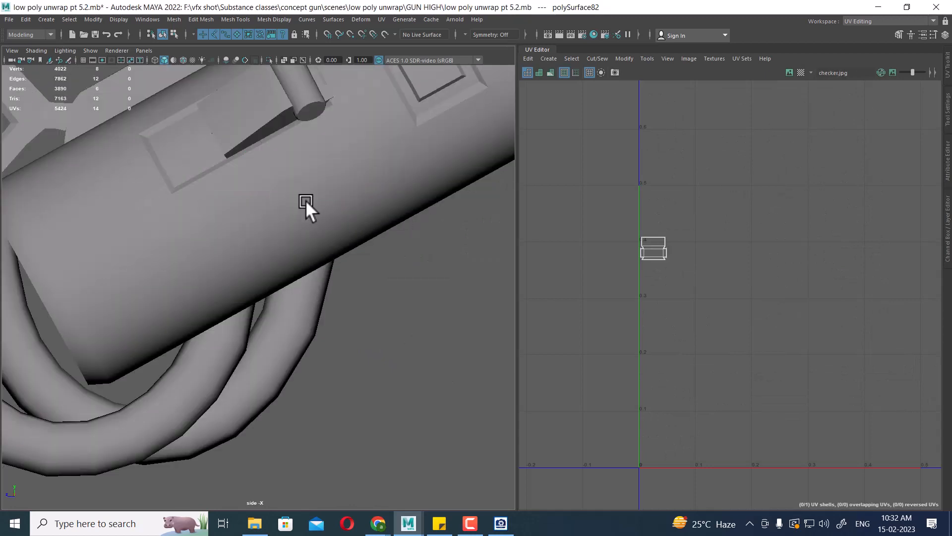
{"action": "key", "text": "f"}
{"action": "mouse_move", "coordinate": [338, 246]}
{"action": "right_mouse_down", "text": "alt"}
{"action": "mouse_move", "coordinate": [276, 213]}
{"action": "mouse_move", "coordinate": [332, 258]}
{"action": "right_mouse_up", "text": "alt"}
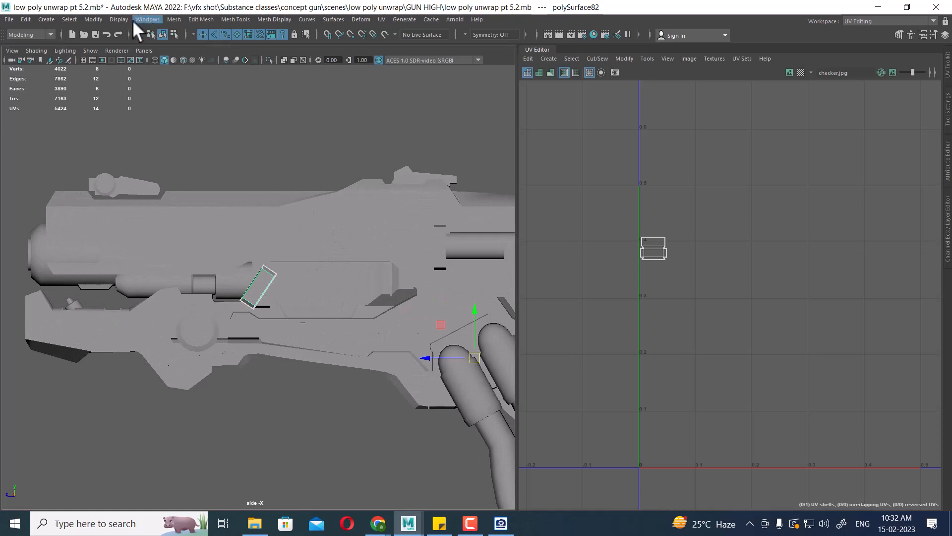
{"action": "left_click", "coordinate": [96, 19]}
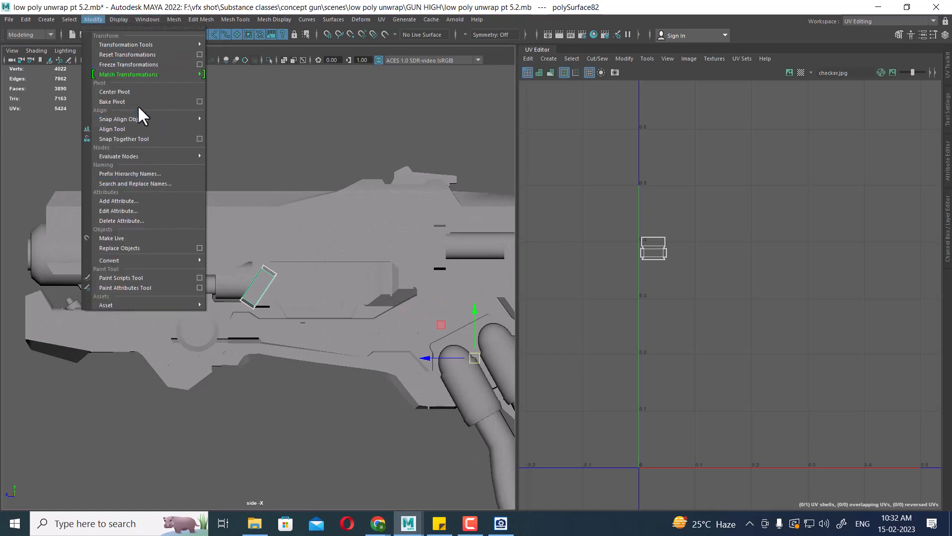
{"action": "left_click", "coordinate": [115, 92]}
{"action": "scroll", "coordinate": [274, 287], "scroll_direction": "up", "scroll_amount": 3}
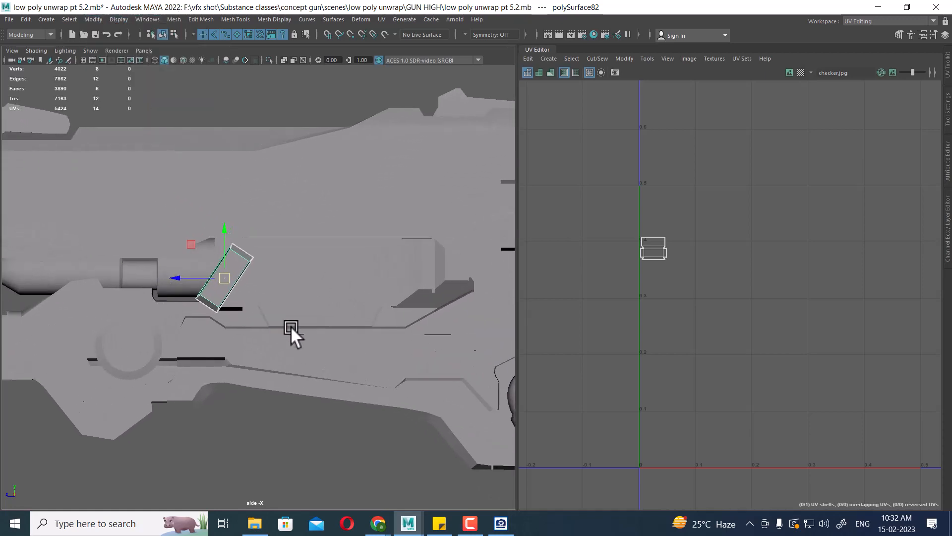
- Duplicate the slanted block four times in an evenly spaced row toward the gun's rear, using wireframe display for placement
{"action": "key", "text": "4"}
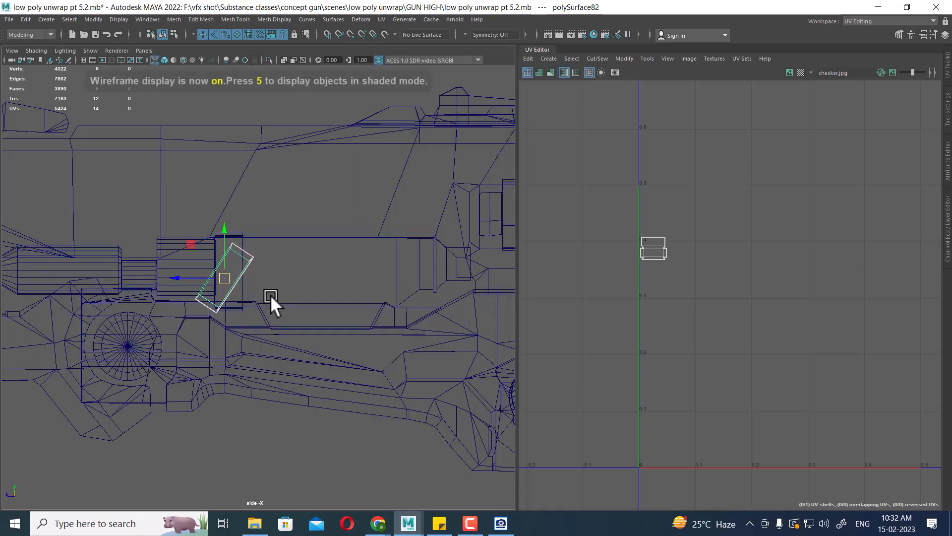
{"action": "key", "text": "ctrl+d"}
{"action": "left_click_drag", "start_coordinate": [187, 275], "coordinate": [234, 280]}
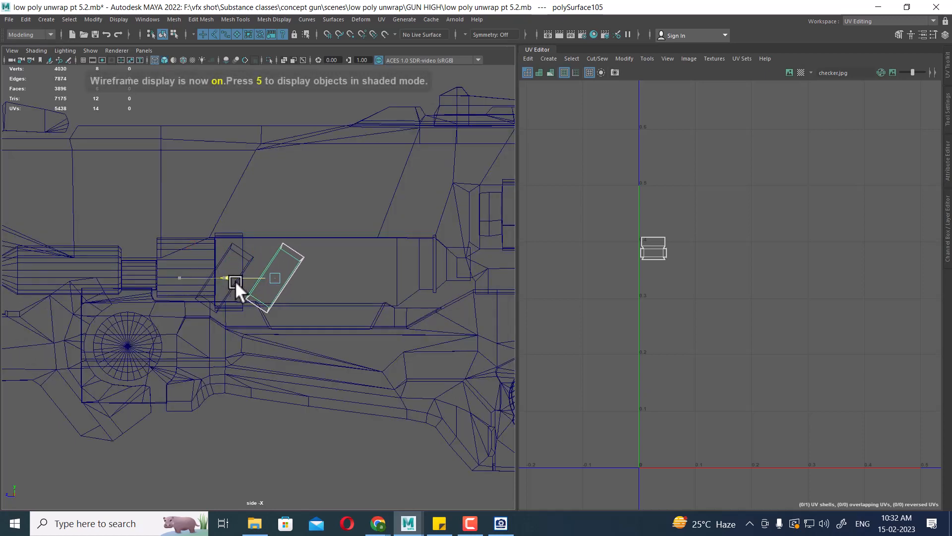
{"action": "key", "text": "shift+d"}
{"action": "key", "text": "shift+d"}
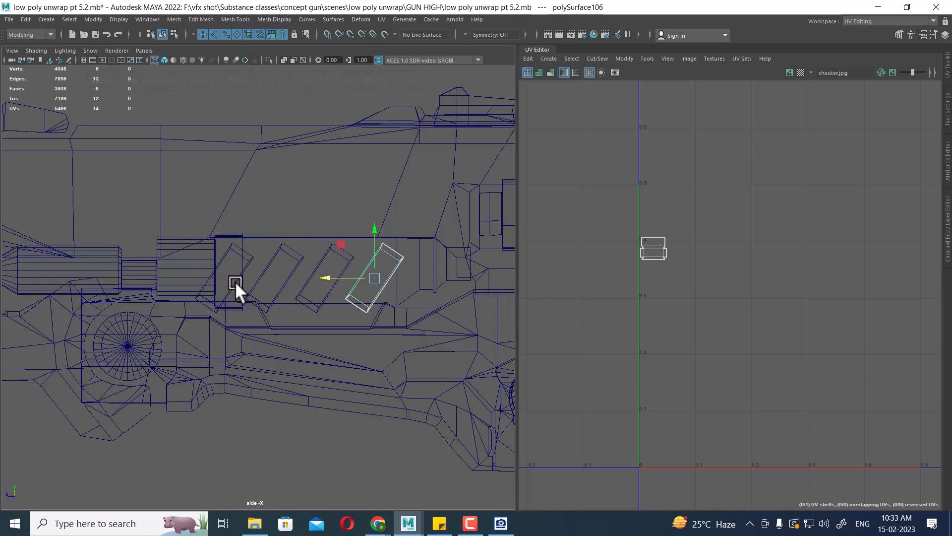
{"action": "key", "text": "shift+d"}
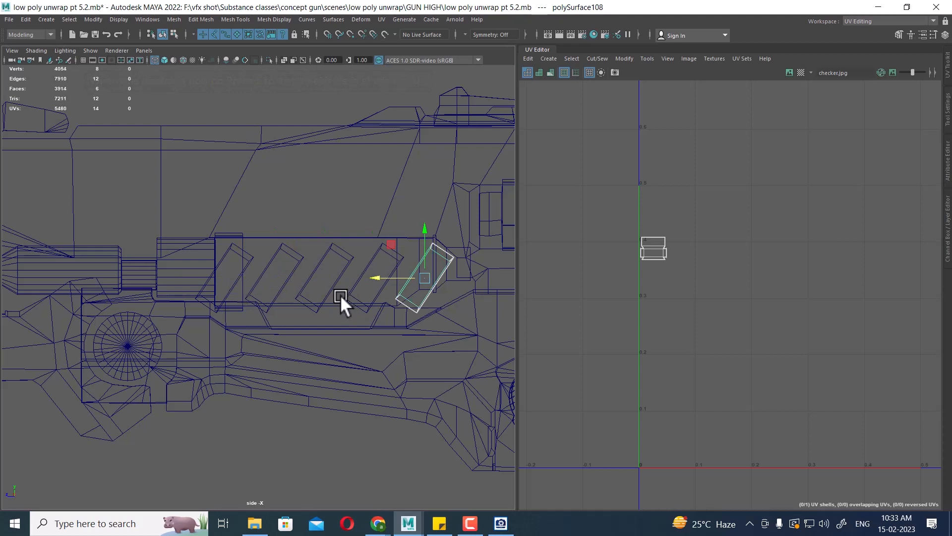
{"action": "key", "text": "5"}
- Compare the row of slanted blocks with the reference image and delete the four duplicates
{"action": "left_click", "coordinate": [502, 525]}
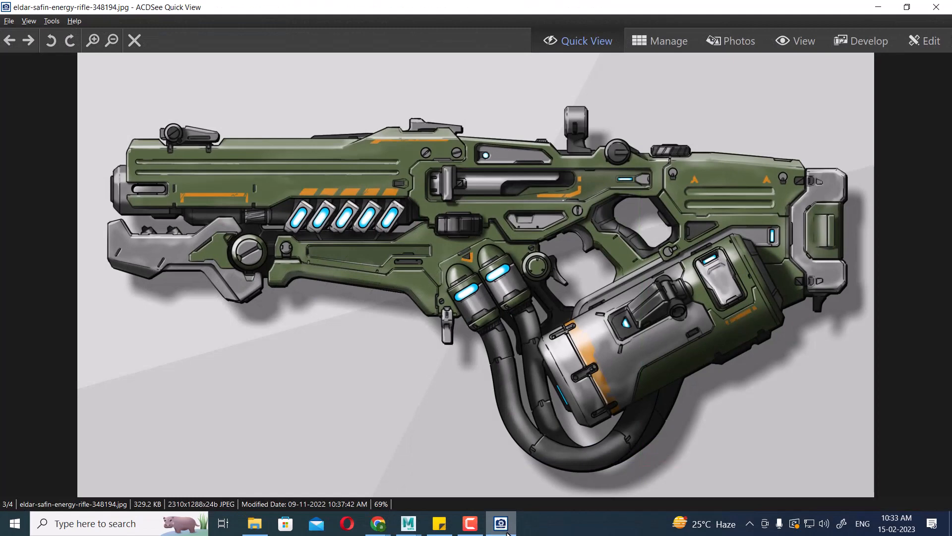
{"action": "left_click", "coordinate": [502, 524]}
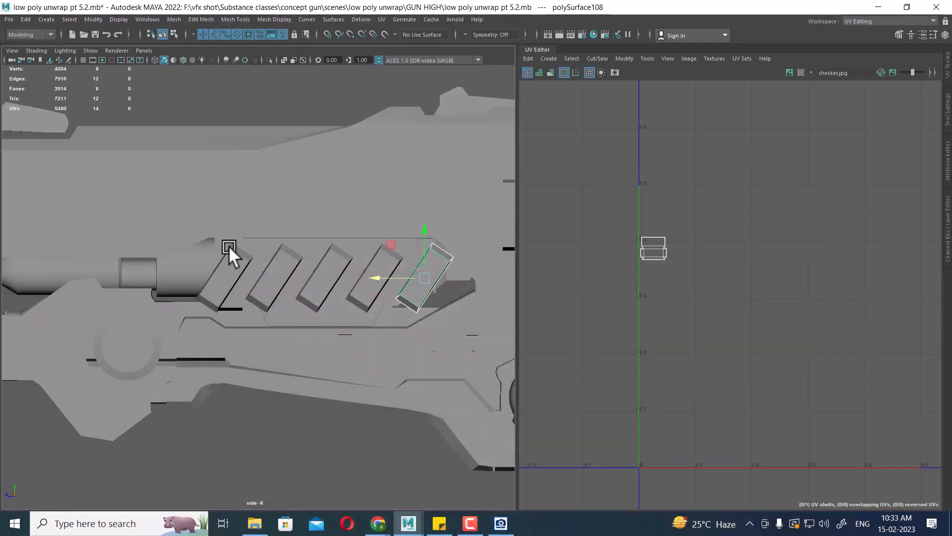
{"action": "left_click", "coordinate": [364, 297], "text": "shift"}
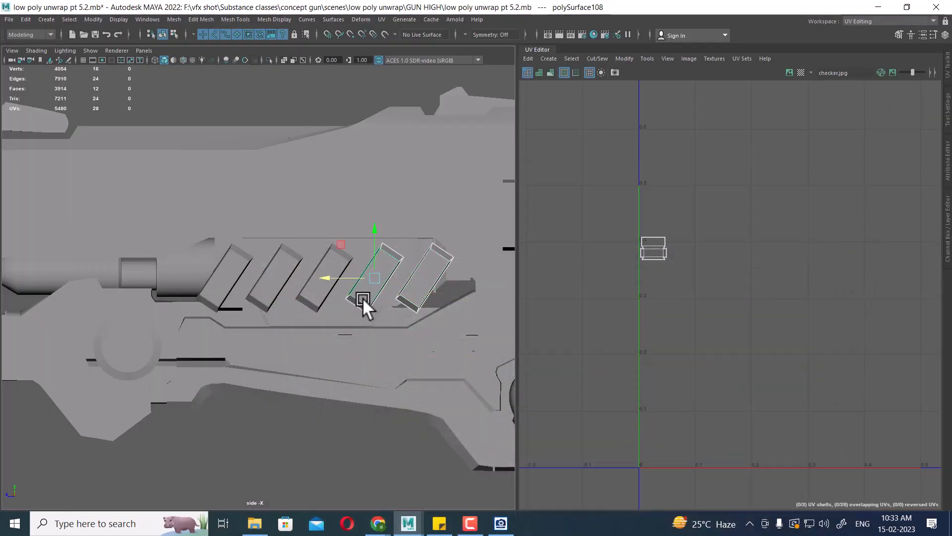
{"action": "left_click", "coordinate": [317, 293], "text": "shift"}
{"action": "left_click", "coordinate": [273, 293], "text": "shift"}
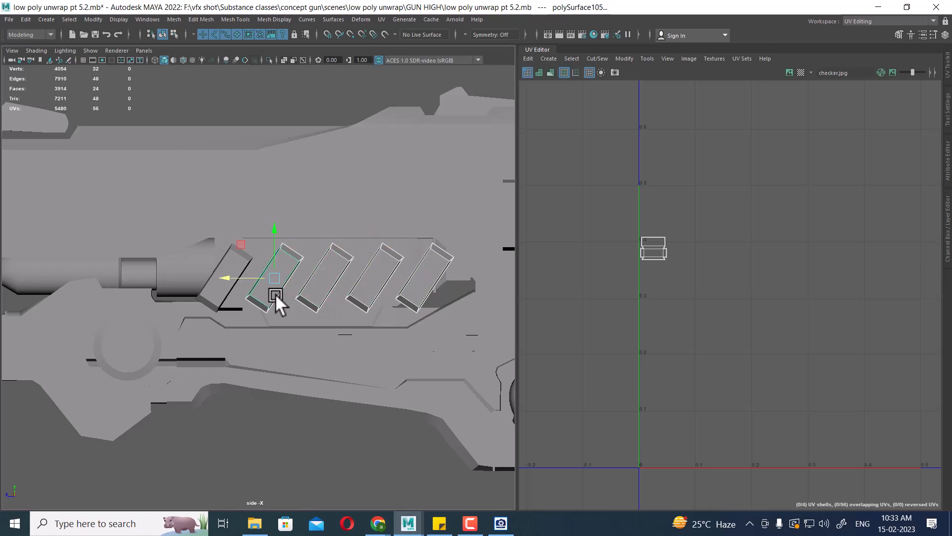
{"action": "key", "text": "Delete"}
- Combine the slanted block with the narrow part behind it and duplicate the piece four times in a tighter, evenly spaced row toward the rear
{"action": "left_click", "coordinate": [226, 240]}
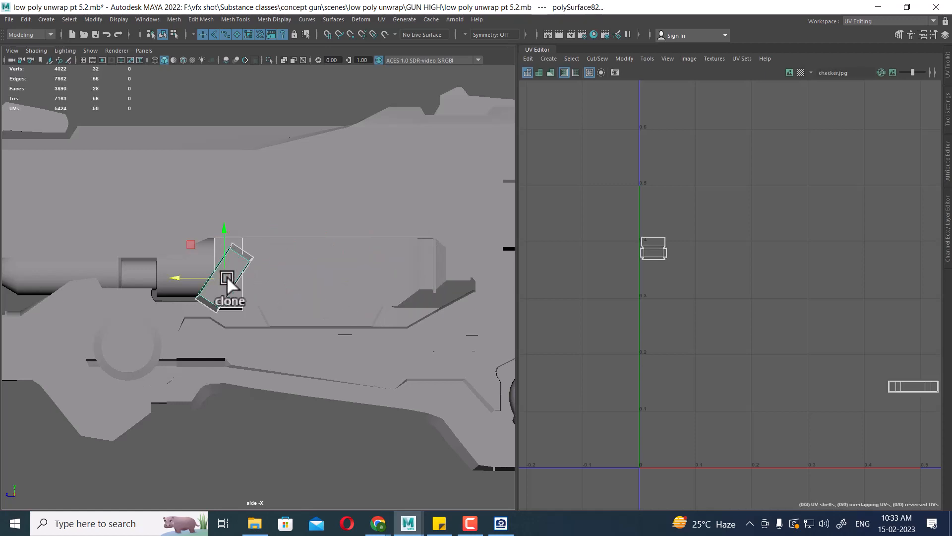
{"action": "right_click_drag", "start_coordinate": [237, 243], "coordinate": [223, 454]}
{"action": "key", "text": "ctrl+d"}
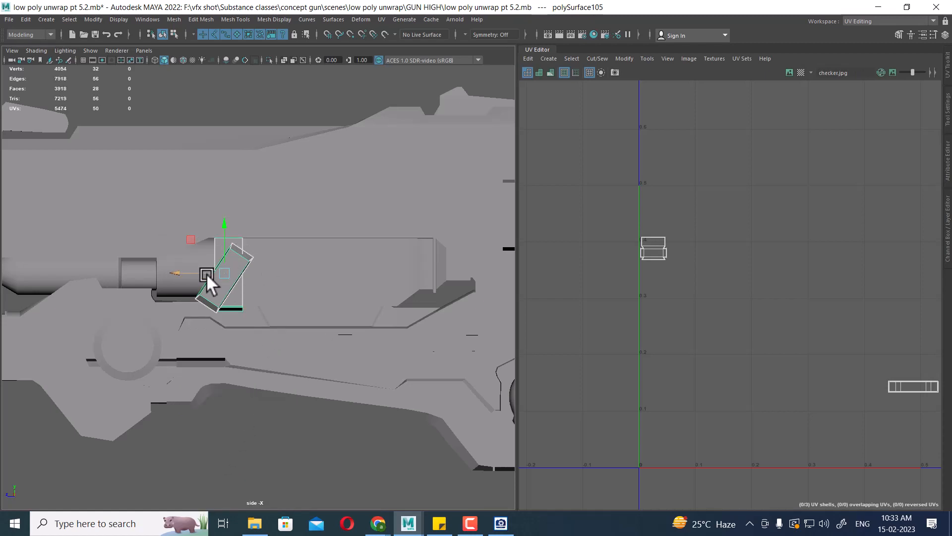
{"action": "left_click_drag", "start_coordinate": [177, 272], "coordinate": [218, 273]}
{"action": "key", "text": "shift+d"}
{"action": "key", "text": "shift+d"}
{"action": "key", "text": "shift+d"}
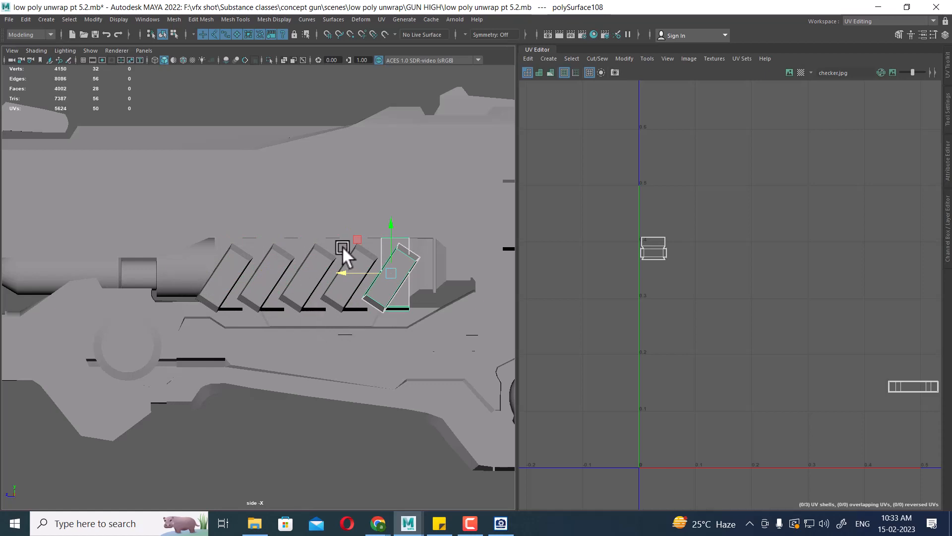
- Select the remaining small canister on the front lower housing and center its pivot in the side view
{"action": "scroll", "coordinate": [339, 337], "scroll_direction": "down", "scroll_amount": 5}
{"action": "key", "text": "space"}
{"action": "left_click_drag", "start_coordinate": [340, 376], "coordinate": [333, 267]}
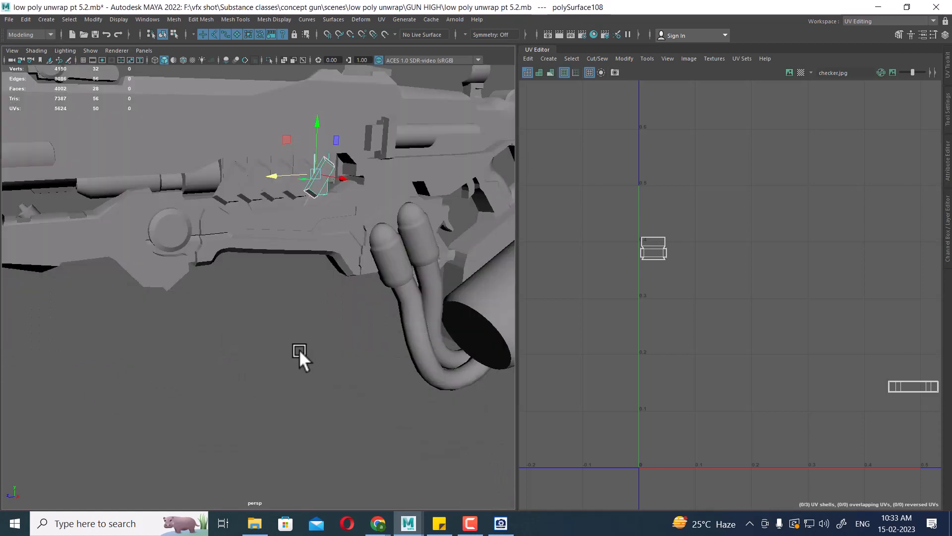
{"action": "mouse_move", "coordinate": [299, 349]}
{"action": "left_mouse_down", "text": "alt"}
{"action": "mouse_move", "coordinate": [365, 325]}
{"action": "mouse_move", "coordinate": [206, 272]}
{"action": "left_mouse_up", "text": "alt"}
{"action": "left_click", "coordinate": [177, 262]}
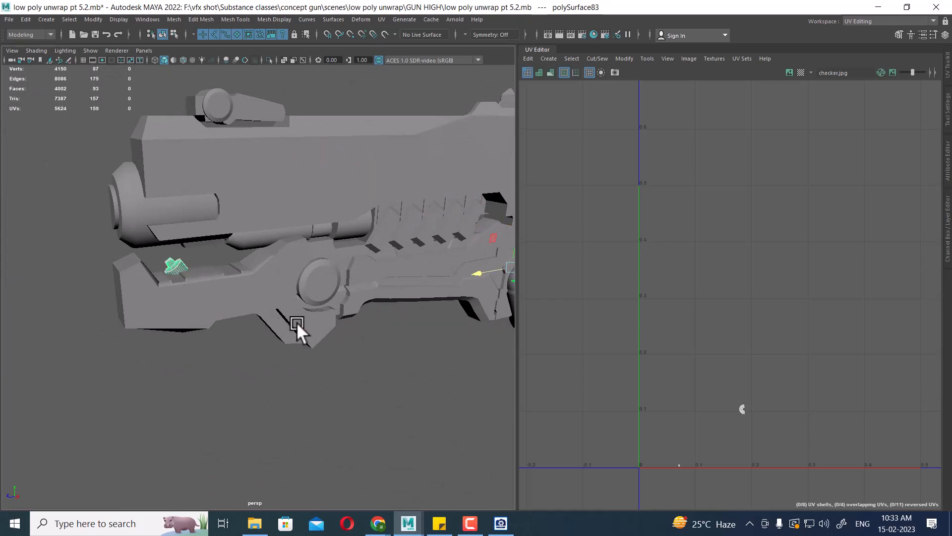
{"action": "key", "text": "space"}
{"action": "left_click_drag", "start_coordinate": [296, 323], "coordinate": [357, 328]}
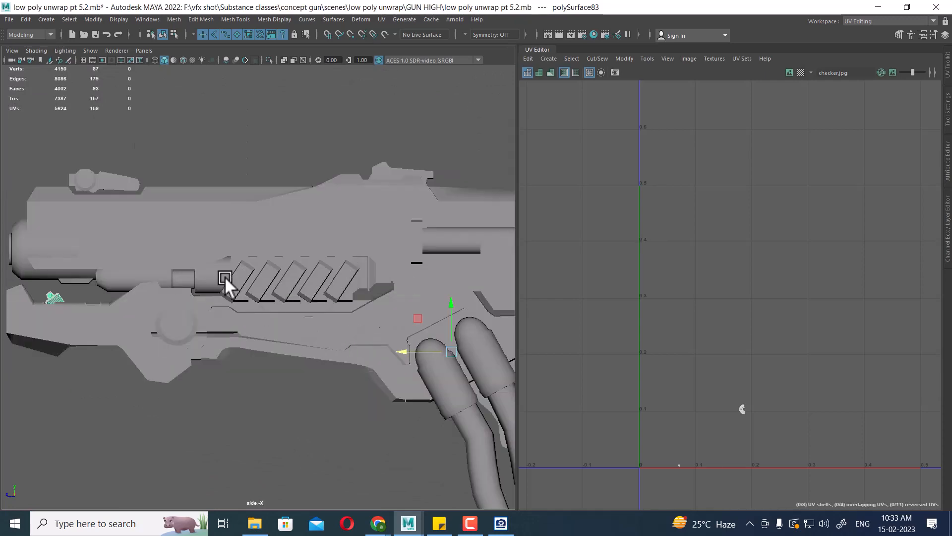
{"action": "left_click", "coordinate": [94, 19]}
{"action": "left_click", "coordinate": [129, 92]}
{"action": "middle_click_drag", "start_coordinate": [98, 325], "coordinate": [227, 346], "text": "alt"}
{"action": "scroll", "coordinate": [165, 355], "scroll_direction": "up", "scroll_amount": 6}
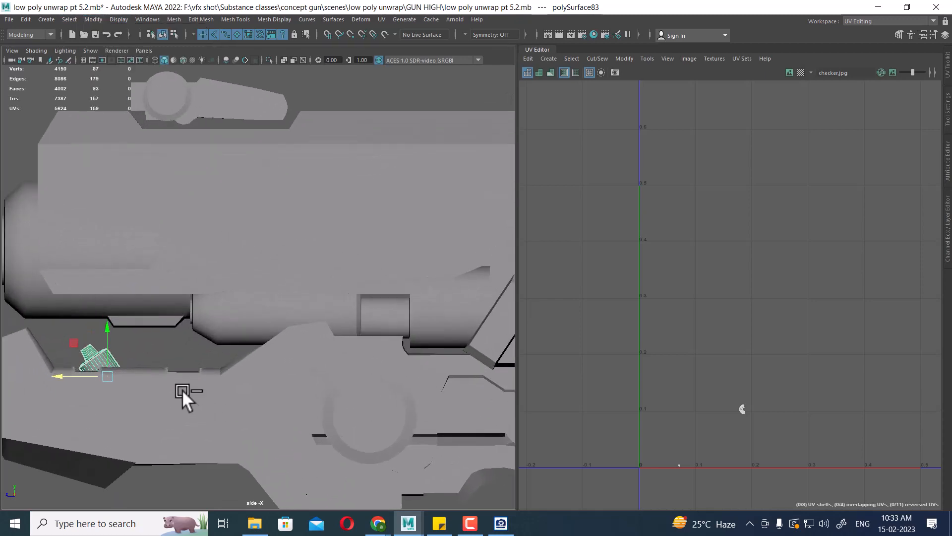
- Duplicate the small canister and place the copy behind it, over the housing's second recess
{"action": "key", "text": "ctrl+d"}
{"action": "left_click_drag", "start_coordinate": [66, 373], "coordinate": [118, 377]}
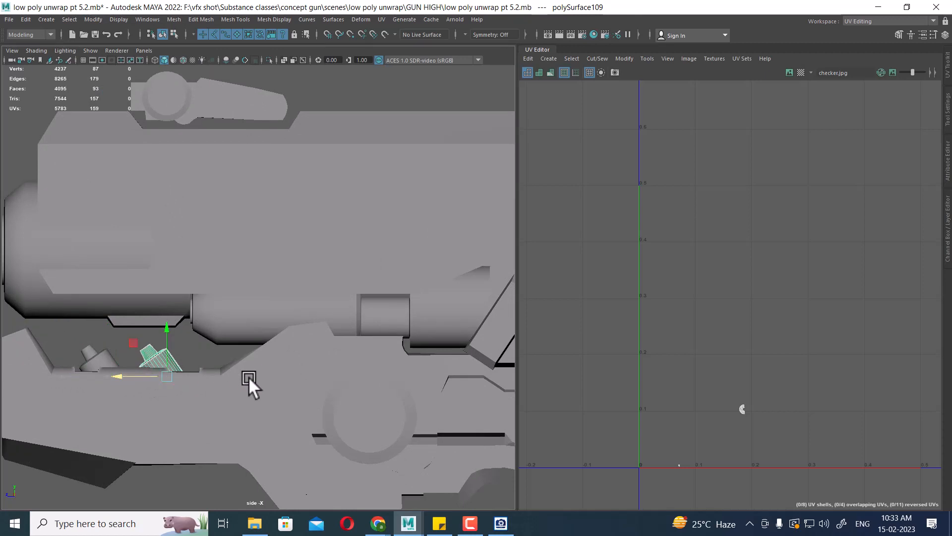
{"action": "scroll", "coordinate": [249, 377], "scroll_direction": "down", "scroll_amount": 5}
{"action": "right_click_drag", "start_coordinate": [295, 340], "coordinate": [383, 204]}
{"action": "left_click", "coordinate": [351, 417]}
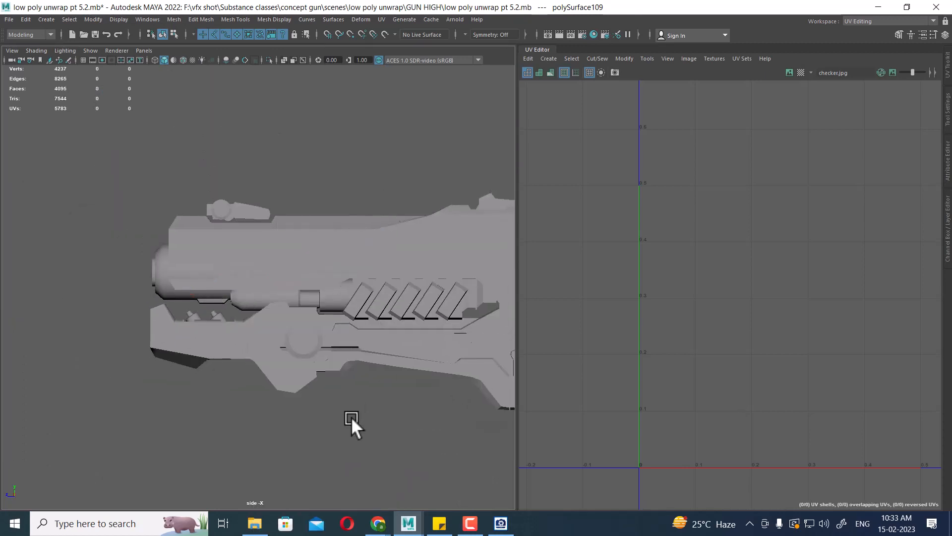
- Select all parts of the half gun in the perspective view, check the reference image, and combine the parts into one mesh
{"action": "scroll", "coordinate": [355, 351], "scroll_direction": "down", "scroll_amount": 4}
{"action": "middle_click_drag", "start_coordinate": [356, 351], "coordinate": [248, 279], "text": "alt"}
{"action": "key", "text": "space"}
{"action": "left_click_drag", "start_coordinate": [298, 355], "coordinate": [207, 271]}
{"action": "scroll", "coordinate": [379, 337], "scroll_direction": "down", "scroll_amount": 5}
{"action": "left_click_drag", "start_coordinate": [447, 141], "coordinate": [6, 484]}
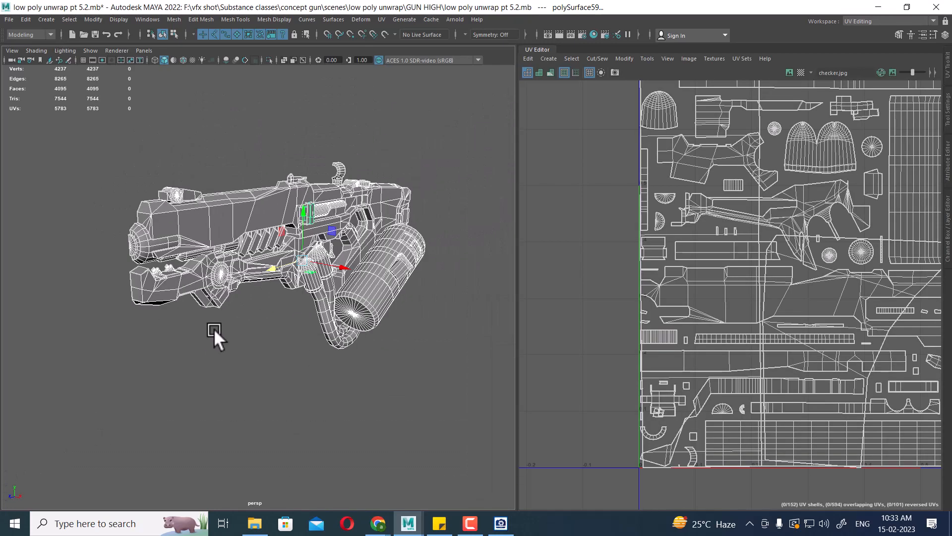
{"action": "left_click", "coordinate": [500, 522]}
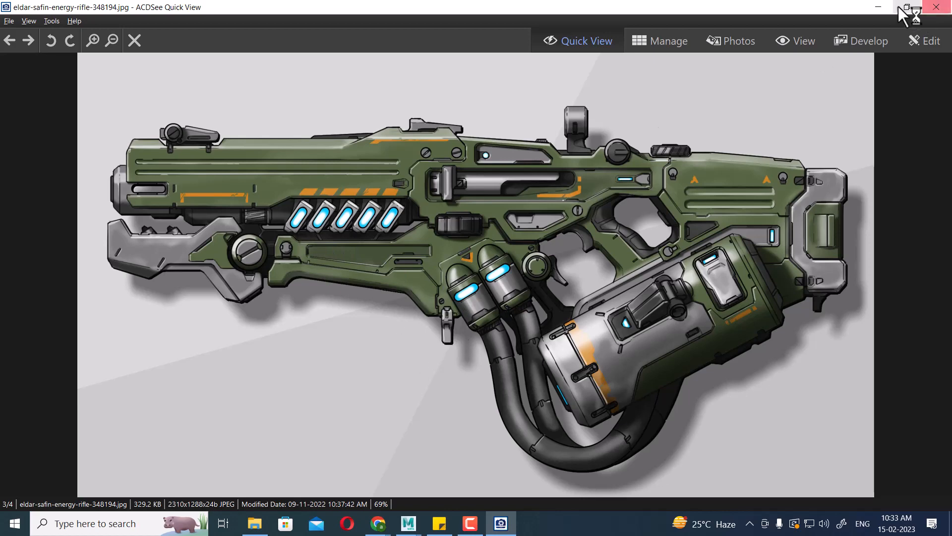
{"action": "left_click", "coordinate": [878, 7]}
{"action": "right_click_drag", "start_coordinate": [381, 164], "coordinate": [379, 367]}
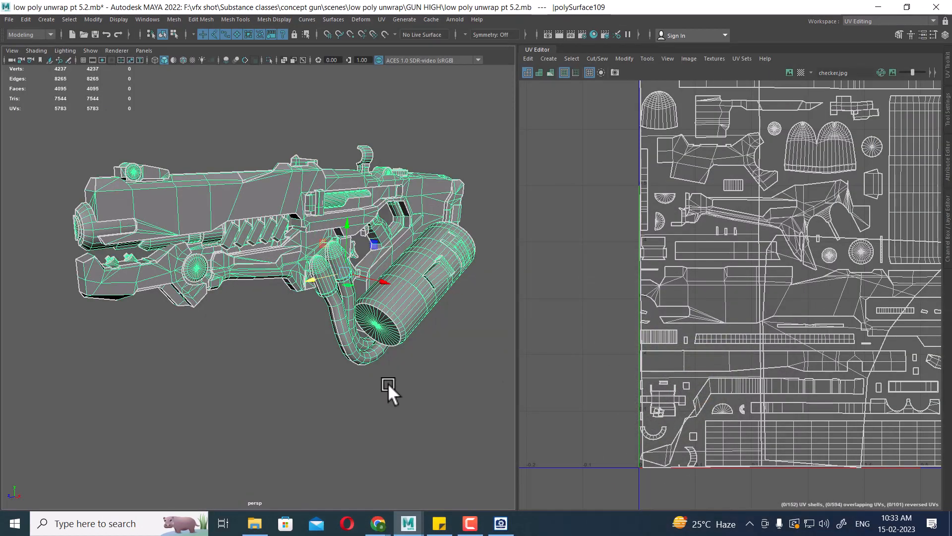
- Examine the combined gun from above and look over its full UV layout for shells outside the unit square
{"action": "left_click_drag", "start_coordinate": [388, 383], "coordinate": [322, 285], "text": "alt"}
{"action": "scroll", "coordinate": [321, 284], "scroll_direction": "down", "scroll_amount": 2}
{"action": "left_click", "coordinate": [393, 324]}
{"action": "left_click", "coordinate": [364, 320]}
{"action": "left_click_drag", "start_coordinate": [364, 319], "coordinate": [362, 293], "text": "alt"}
{"action": "key", "text": "space"}
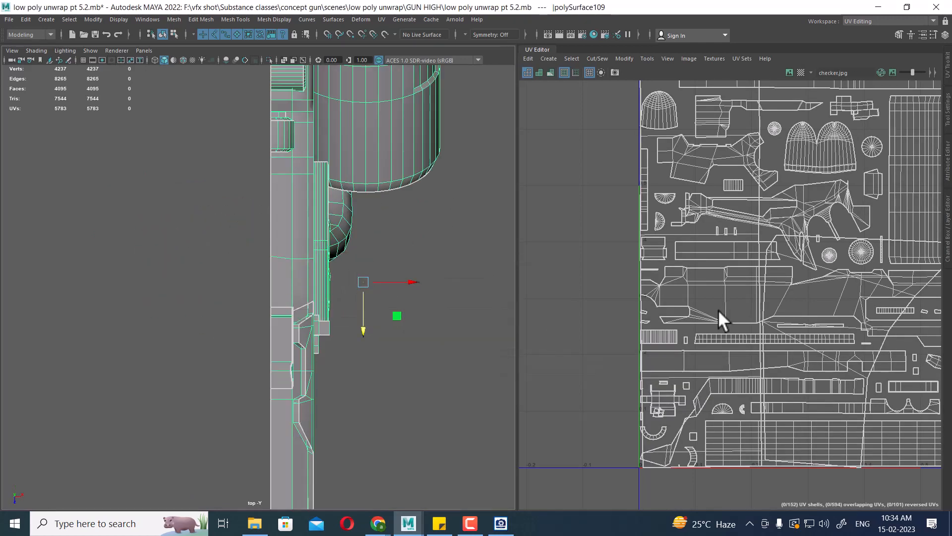
{"action": "scroll", "coordinate": [753, 317], "scroll_direction": "down", "scroll_amount": 8}
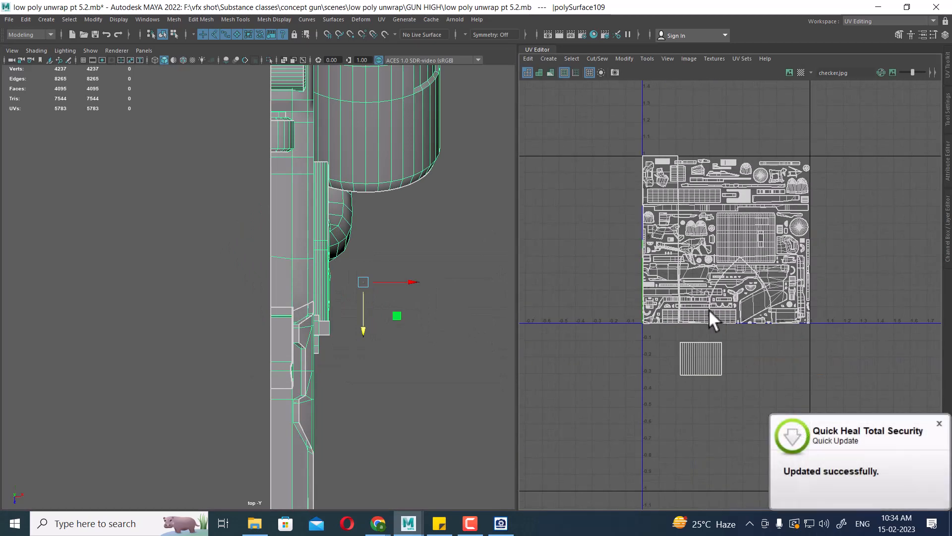
{"action": "middle_click_drag", "start_coordinate": [863, 331], "coordinate": [805, 265], "text": "alt"}
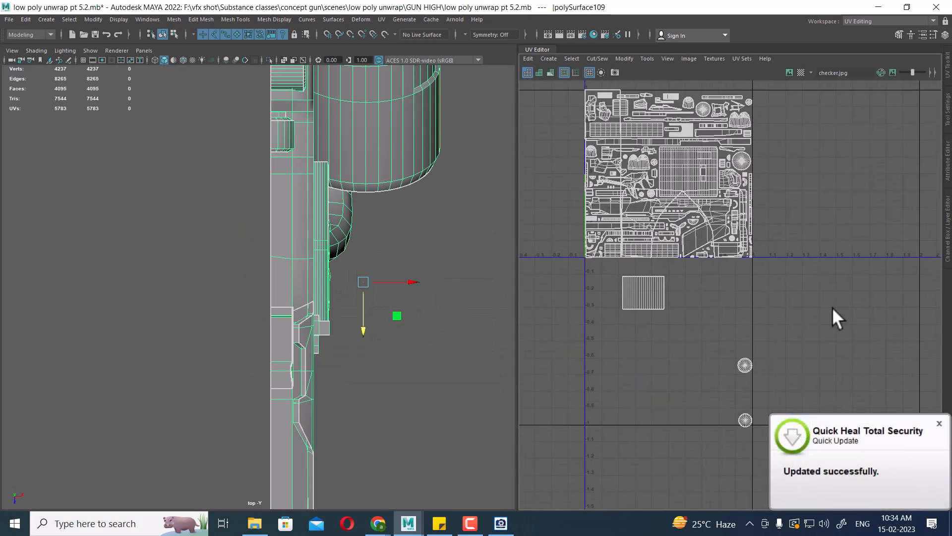
{"action": "left_click", "coordinate": [939, 426]}
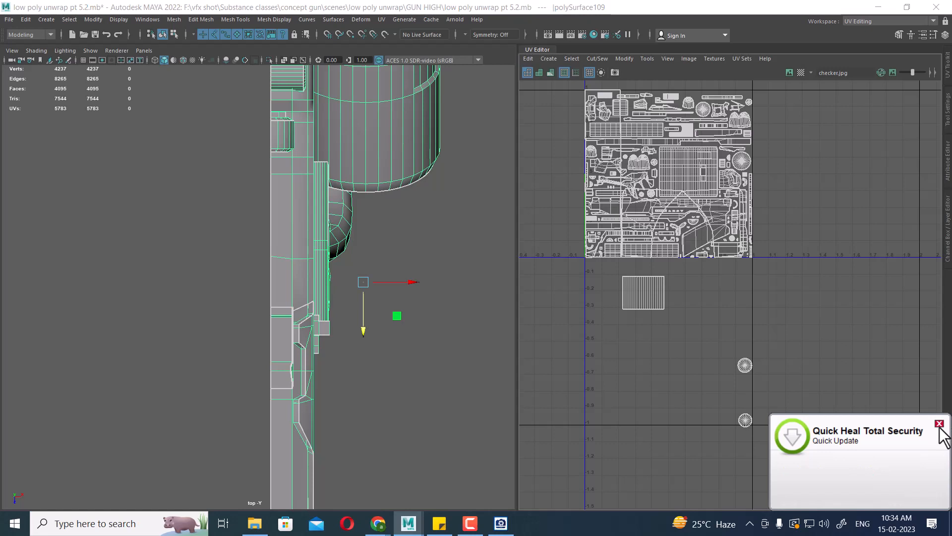
- Select all UVs of the combined gun and lay the shells out inside the 0–1 tile
{"action": "right_click_drag", "start_coordinate": [812, 271], "coordinate": [887, 265]}
{"action": "scroll", "coordinate": [823, 322], "scroll_direction": "down", "scroll_amount": 3}
{"action": "left_click_drag", "start_coordinate": [652, 151], "coordinate": [776, 486]}
{"action": "right_click", "coordinate": [755, 176], "text": "shift"}
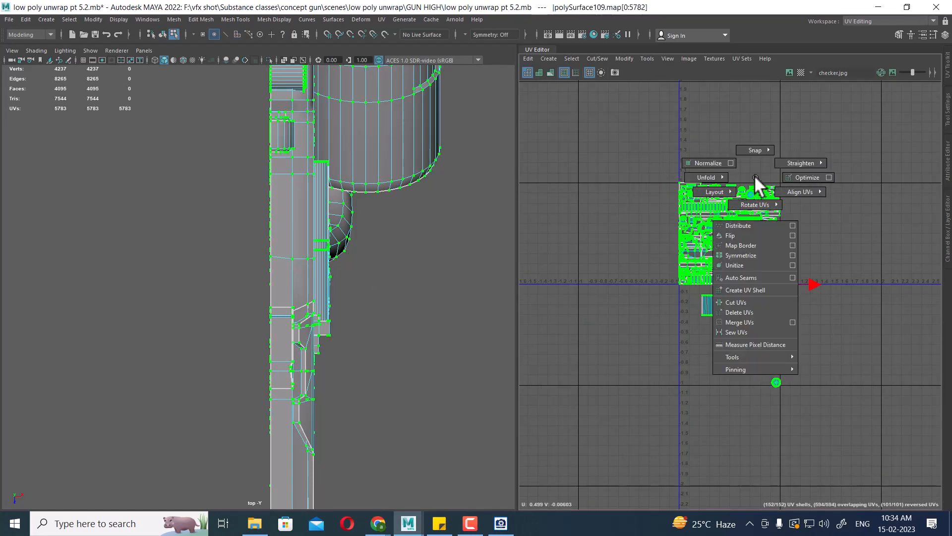
{"action": "right_click_drag", "start_coordinate": [755, 177], "coordinate": [632, 215], "text": "shift"}
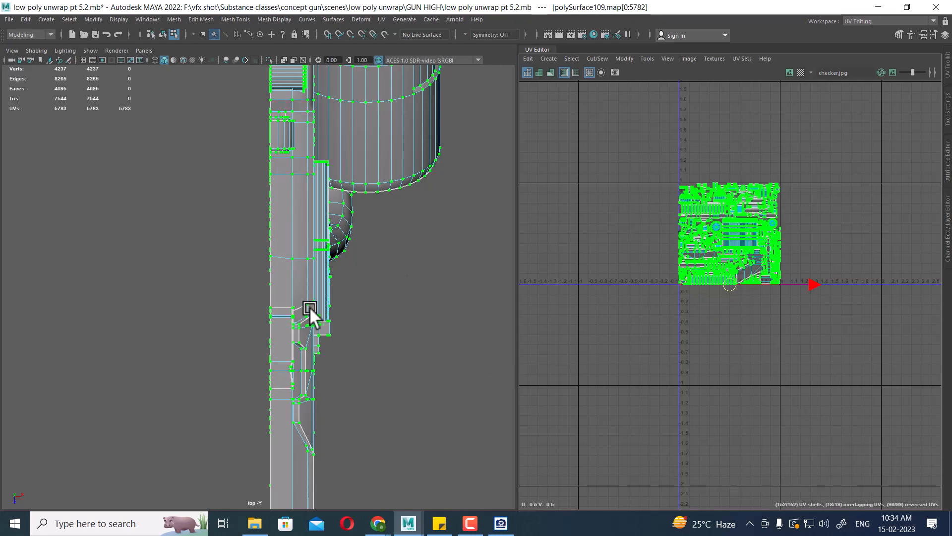
- Compare the gun in the perspective view with its packed UV shells
{"action": "scroll", "coordinate": [351, 355], "scroll_direction": "down", "scroll_amount": 3}
{"action": "key", "text": "space"}
{"action": "left_click_drag", "start_coordinate": [351, 355], "coordinate": [298, 283]}
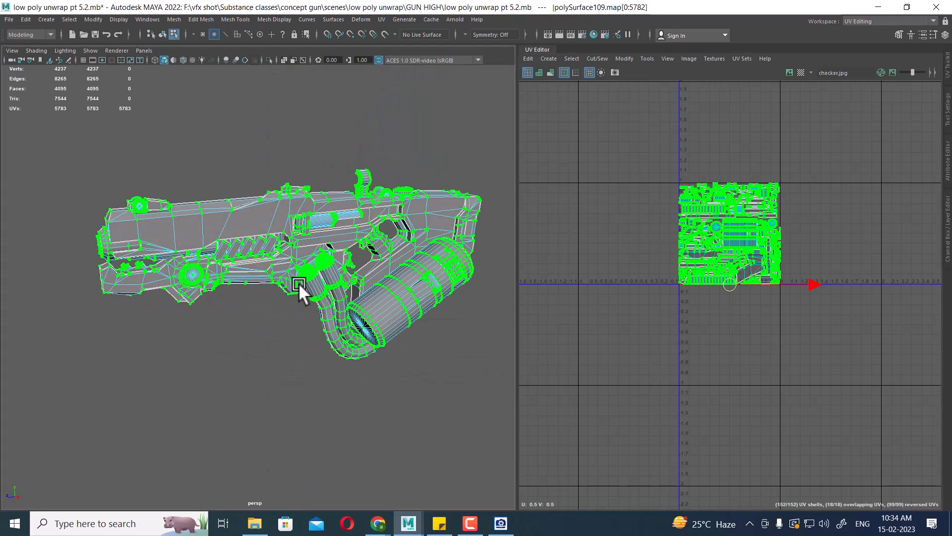
{"action": "scroll", "coordinate": [299, 283], "scroll_direction": "up", "scroll_amount": 4}
{"action": "middle_click_drag", "start_coordinate": [298, 284], "coordinate": [311, 311], "text": "alt"}
{"action": "right_click_drag", "start_coordinate": [764, 264], "coordinate": [882, 496], "text": "alt"}
{"action": "middle_click_drag", "start_coordinate": [754, 278], "coordinate": [797, 336], "text": "alt"}
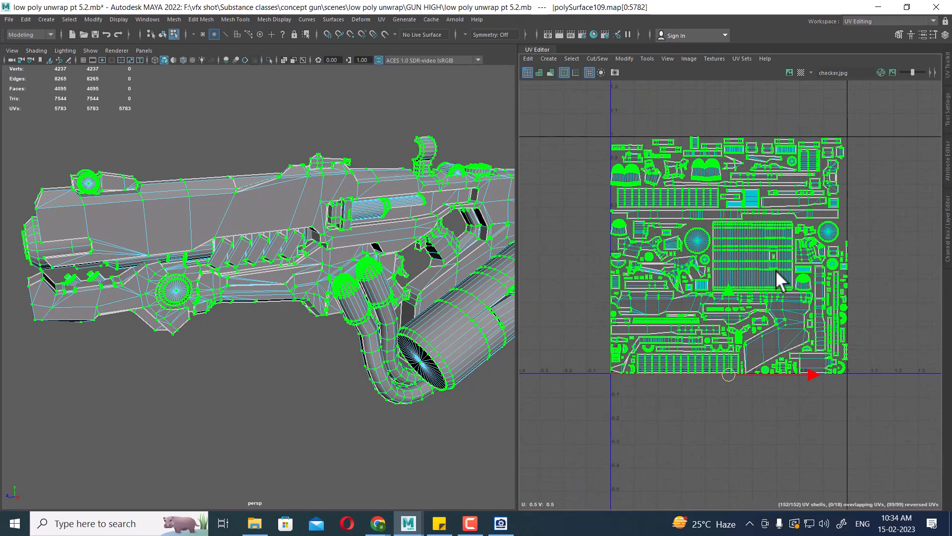
{"action": "left_click_drag", "start_coordinate": [440, 273], "coordinate": [418, 263], "text": "alt"}
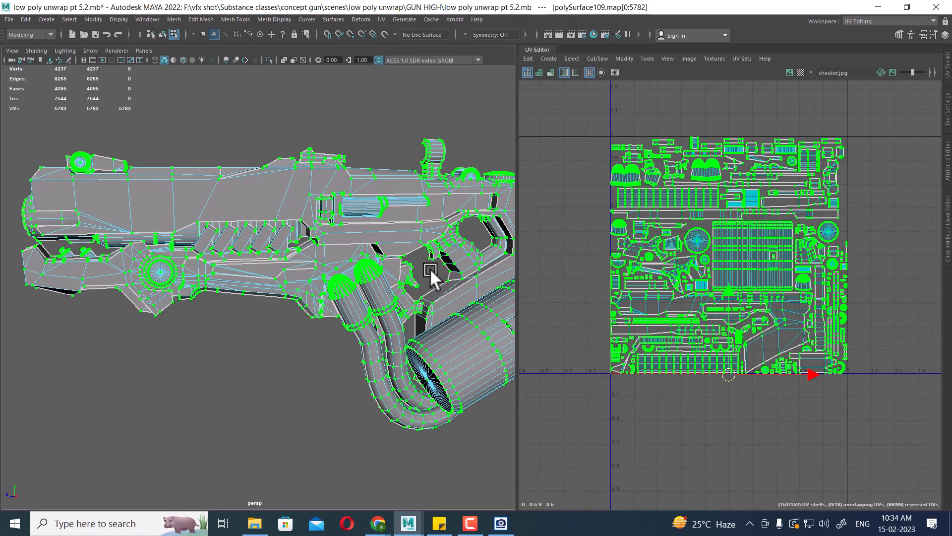
- Turn on textured display and examine the checker pattern on the gun from the canister to the front lower housing
{"action": "key", "text": "4"}
{"action": "key", "text": "6"}
{"action": "scroll", "coordinate": [324, 283], "scroll_direction": "up", "scroll_amount": 3}
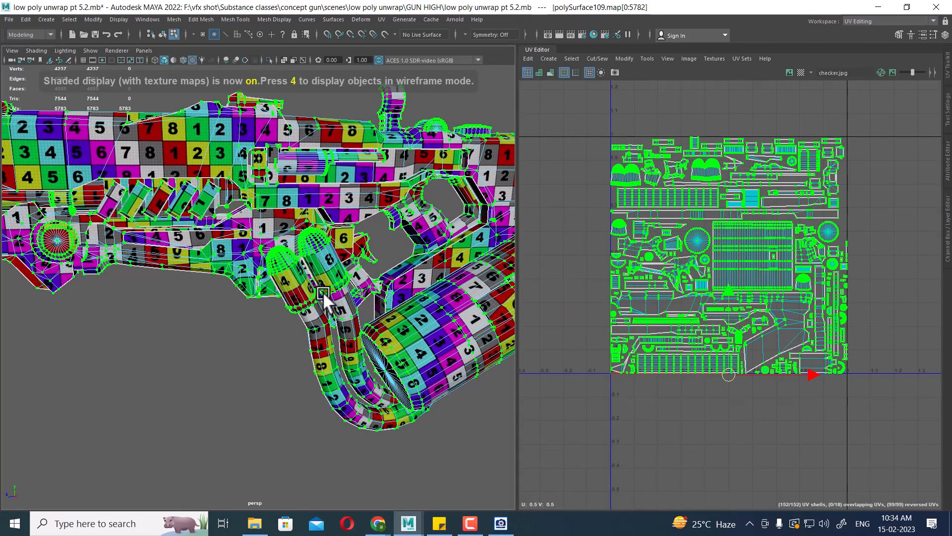
{"action": "left_click_drag", "start_coordinate": [323, 297], "coordinate": [297, 285], "text": "alt"}
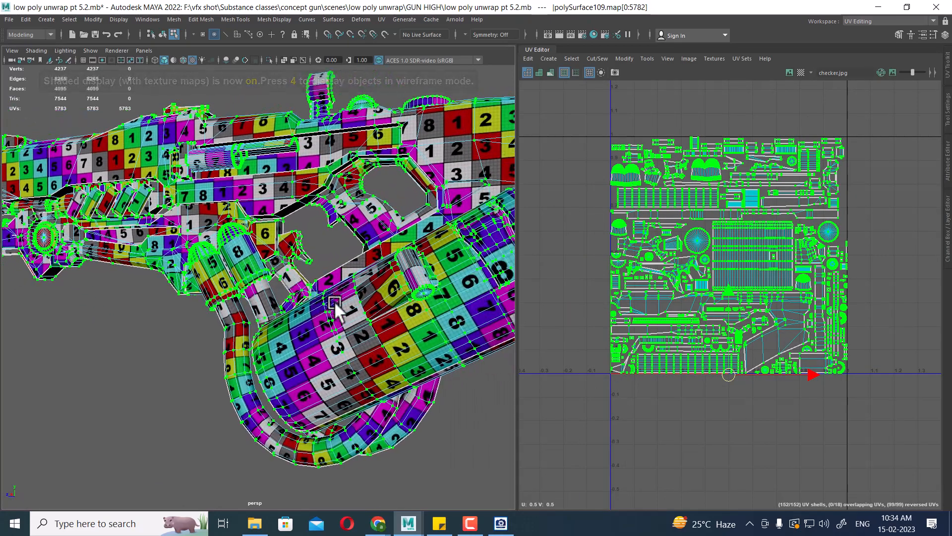
{"action": "scroll", "coordinate": [335, 310], "scroll_direction": "down", "scroll_amount": 5}
{"action": "left_click_drag", "start_coordinate": [344, 314], "coordinate": [388, 312], "text": "alt"}
{"action": "scroll", "coordinate": [289, 259], "scroll_direction": "up", "scroll_amount": 8}
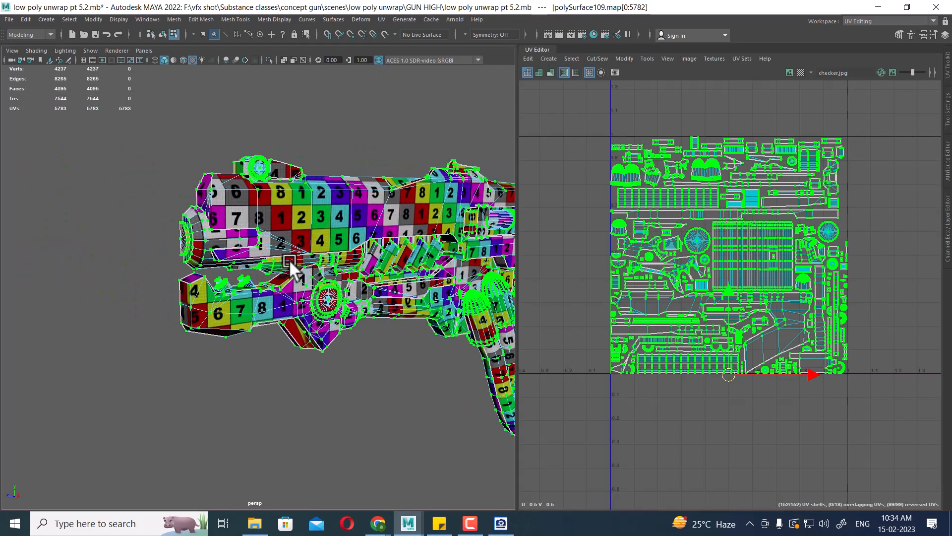
{"action": "scroll", "coordinate": [311, 299], "scroll_direction": "up", "scroll_amount": 3}
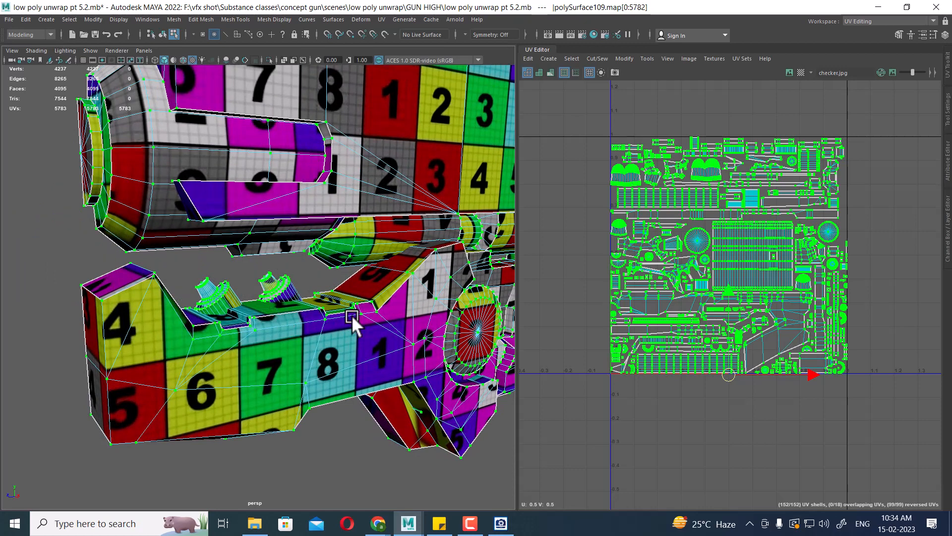
- Lay out all UVs again with the texture map size set to 4096
{"action": "right_click", "coordinate": [710, 196], "text": "shift"}
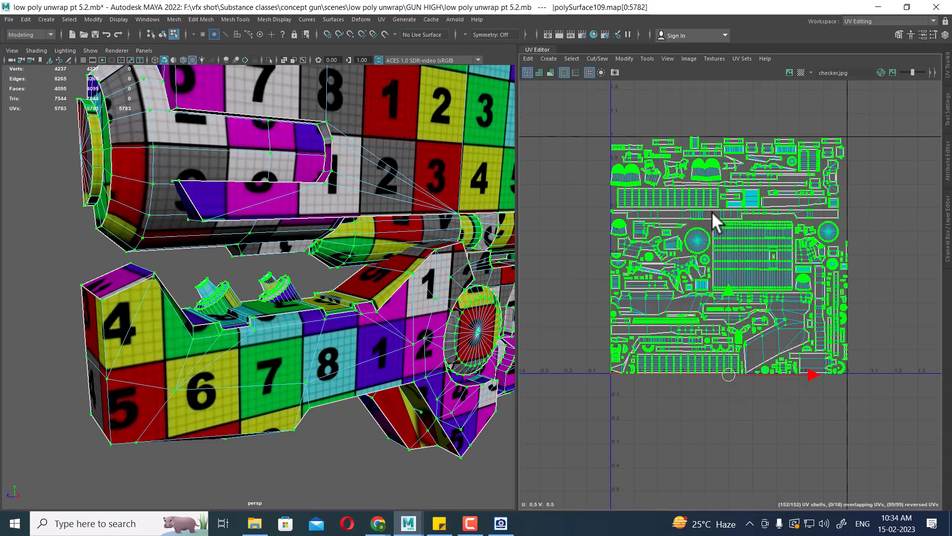
{"action": "scroll", "coordinate": [712, 212], "scroll_direction": "down", "scroll_amount": 1}
{"action": "right_click", "coordinate": [715, 203], "text": "shift"}
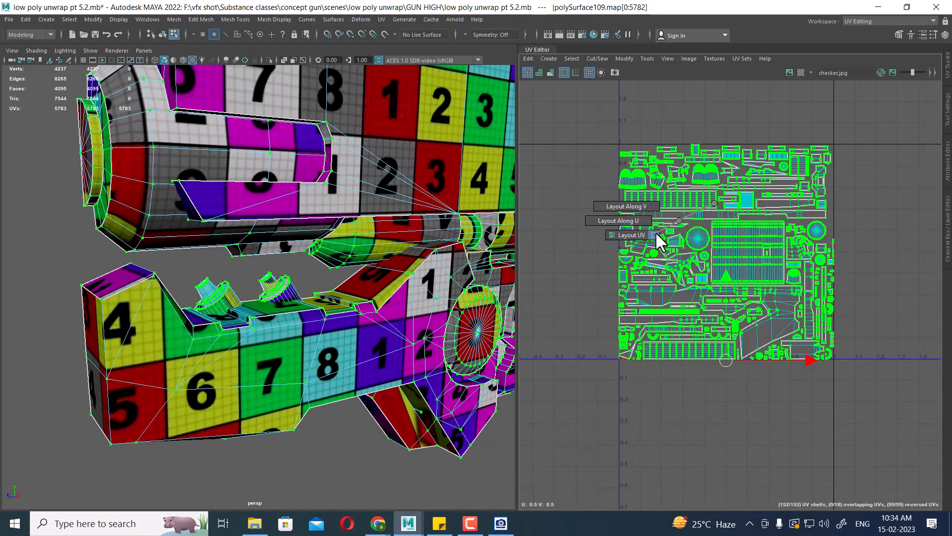
{"action": "left_click", "coordinate": [657, 234]}
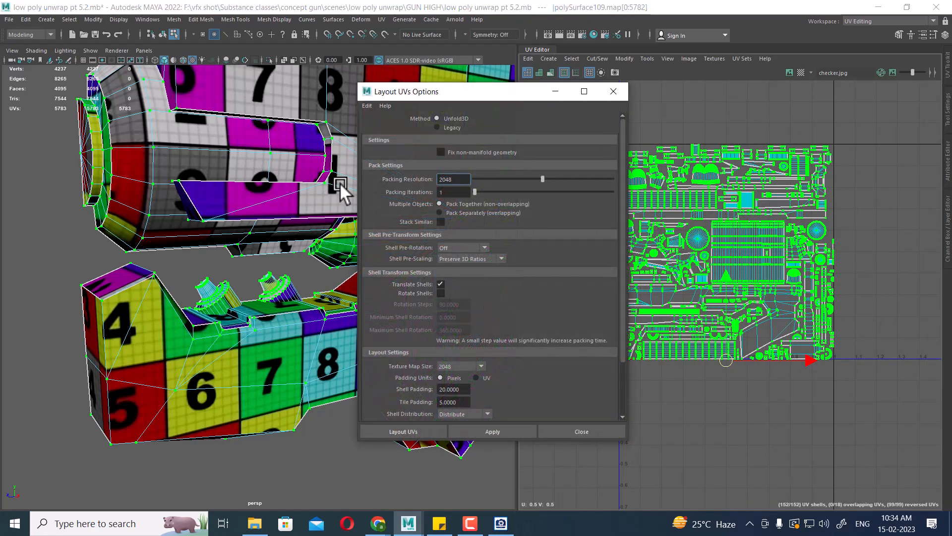
{"action": "double_click", "coordinate": [449, 179]}
{"action": "left_click", "coordinate": [477, 370]}
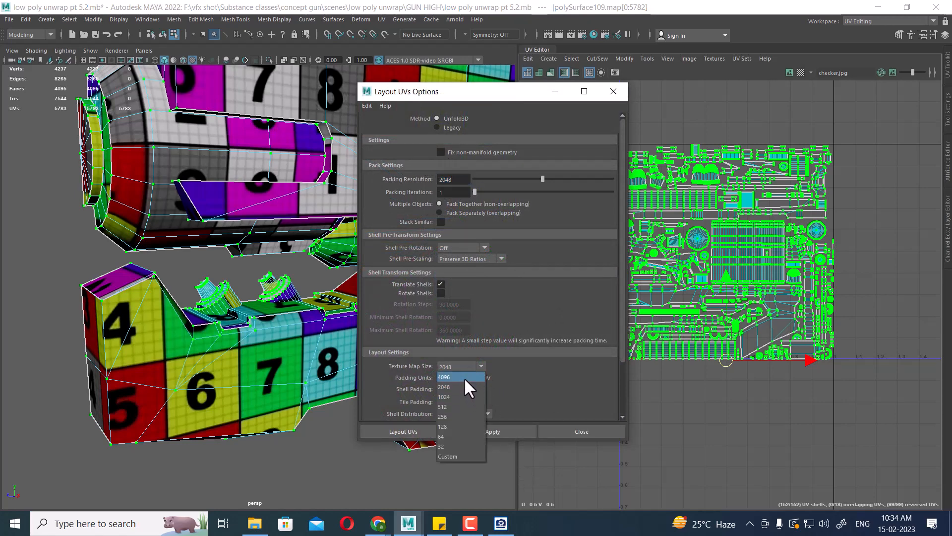
{"action": "left_click", "coordinate": [464, 379]}
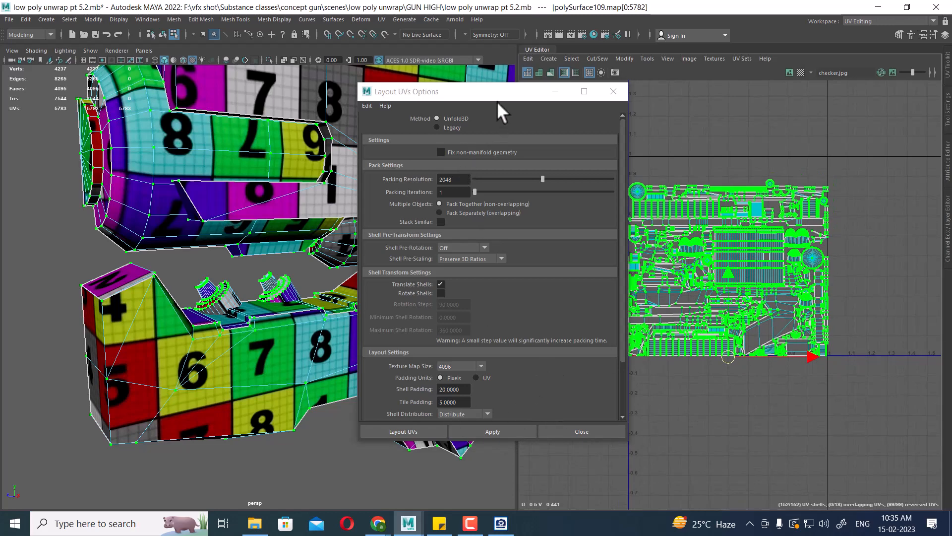
- Check the spacing between the UV shells, set the shell padding to 40 pixels and apply the layout
{"action": "left_click_drag", "start_coordinate": [497, 101], "coordinate": [219, 115]}
{"action": "scroll", "coordinate": [389, 283], "scroll_direction": "up", "scroll_amount": 5}
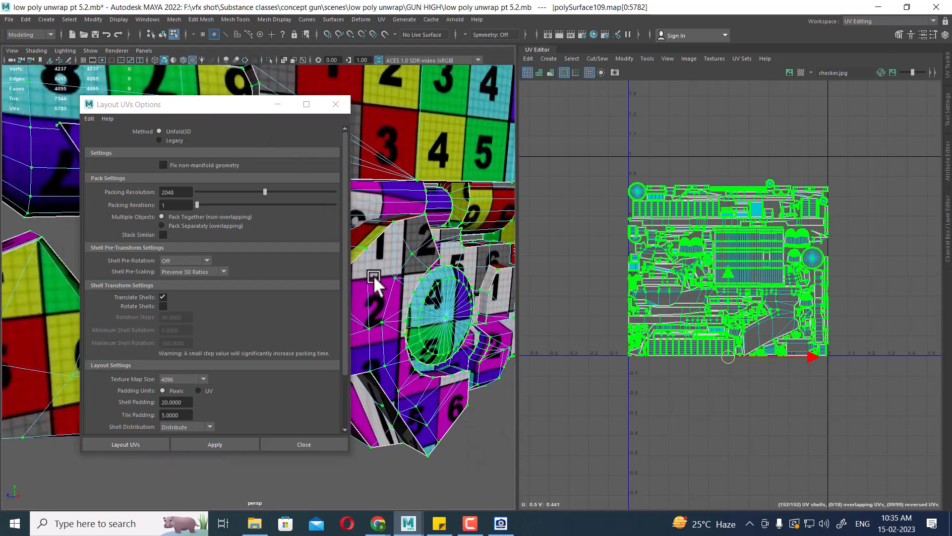
{"action": "scroll", "coordinate": [375, 286], "scroll_direction": "up", "scroll_amount": 2}
{"action": "scroll", "coordinate": [714, 361], "scroll_direction": "up", "scroll_amount": 4}
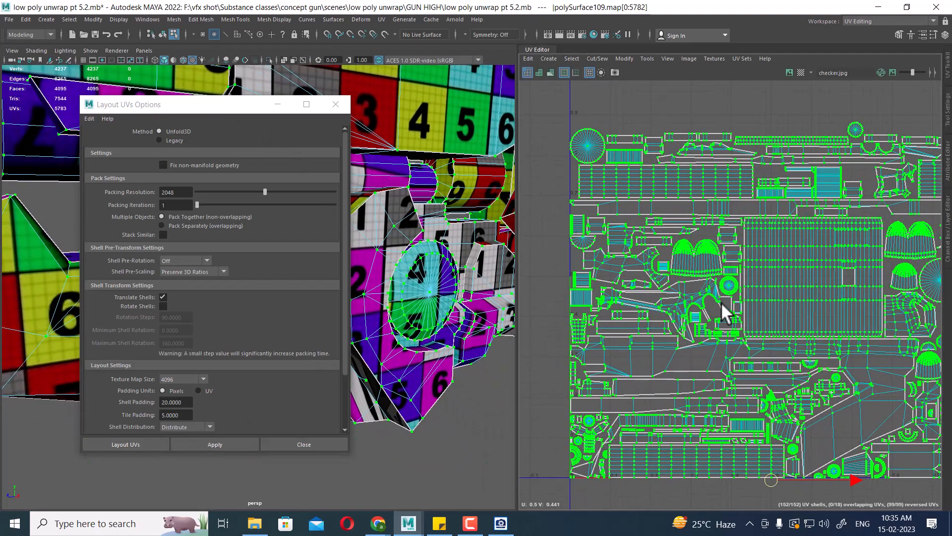
{"action": "scroll", "coordinate": [725, 313], "scroll_direction": "down", "scroll_amount": 2}
{"action": "left_click", "coordinate": [185, 403]}
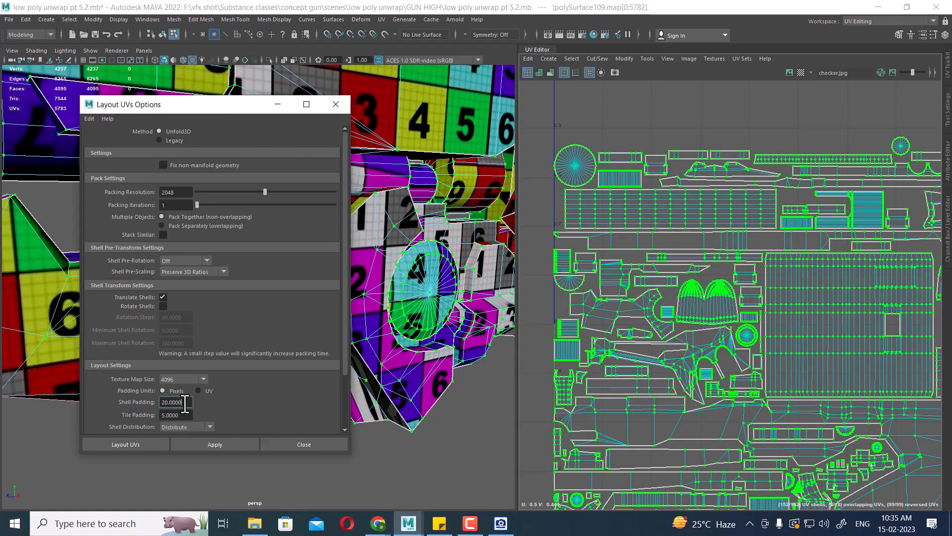
{"action": "left_click_drag", "start_coordinate": [185, 403], "coordinate": [108, 402]}
{"action": "type", "text": "40"}
{"action": "key", "text": "Return"}
{"action": "left_click", "coordinate": [229, 438]}
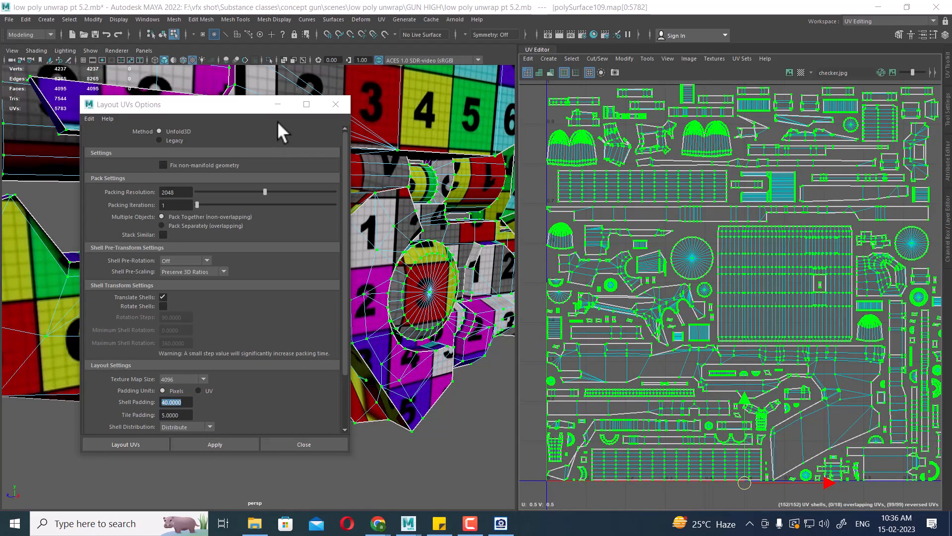
- Minimize the layout options and examine the repacked UV shells up close for spacing and self-crossing borders
{"action": "left_click", "coordinate": [278, 105]}
{"action": "right_click_drag", "start_coordinate": [775, 232], "coordinate": [745, 230], "text": "alt"}
{"action": "middle_click_drag", "start_coordinate": [745, 231], "coordinate": [704, 200], "text": "alt"}
{"action": "mouse_move", "coordinate": [704, 200]}
{"action": "right_mouse_down", "text": "alt"}
{"action": "mouse_move", "coordinate": [703, 217]}
{"action": "mouse_move", "coordinate": [714, 215]}
{"action": "right_mouse_up", "text": "alt"}
{"action": "middle_click_drag", "start_coordinate": [714, 215], "coordinate": [754, 267], "text": "alt"}
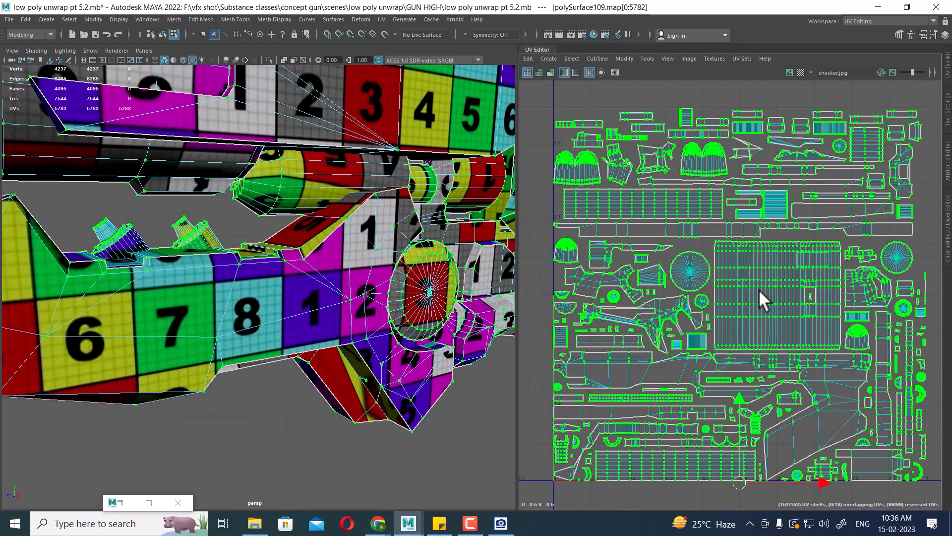
{"action": "right_click_drag", "start_coordinate": [755, 293], "coordinate": [737, 305], "text": "alt"}
{"action": "middle_click_drag", "start_coordinate": [737, 305], "coordinate": [727, 225], "text": "alt"}
{"action": "right_click_drag", "start_coordinate": [727, 225], "coordinate": [730, 247], "text": "alt"}
{"action": "middle_click_drag", "start_coordinate": [730, 247], "coordinate": [905, 218], "text": "alt"}
{"action": "right_click_drag", "start_coordinate": [733, 313], "coordinate": [750, 326], "text": "alt"}
{"action": "middle_click_drag", "start_coordinate": [750, 325], "coordinate": [829, 246], "text": "alt"}
{"action": "right_click_drag", "start_coordinate": [828, 247], "coordinate": [864, 298], "text": "alt"}
{"action": "middle_click_drag", "start_coordinate": [864, 298], "coordinate": [838, 398], "text": "alt"}
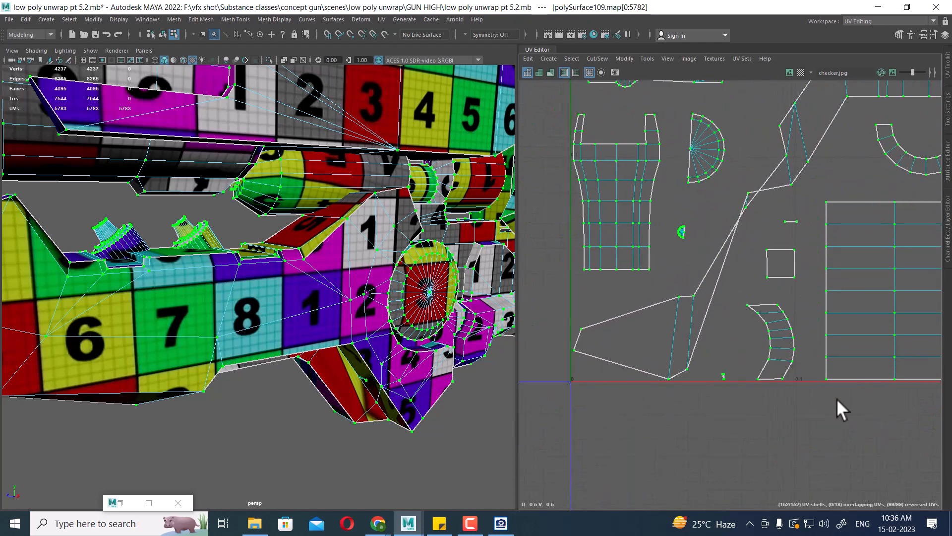
- Locate the crossed UV of the angled strip on the model and move it outward to uncross the strip's borders
{"action": "right_click_drag", "start_coordinate": [788, 332], "coordinate": [724, 231], "text": "alt"}
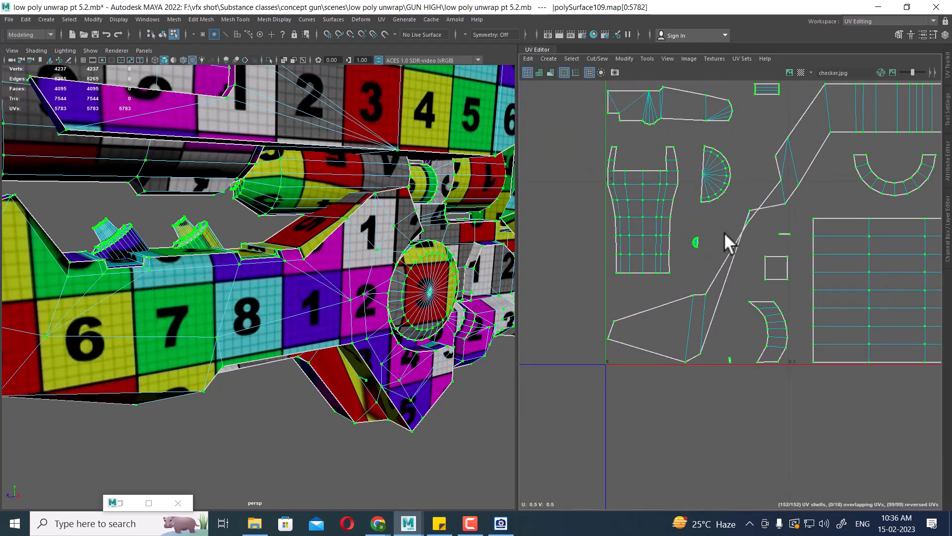
{"action": "middle_click_drag", "start_coordinate": [724, 231], "coordinate": [698, 295], "text": "alt"}
{"action": "right_click_drag", "start_coordinate": [699, 295], "coordinate": [733, 259], "text": "alt"}
{"action": "scroll", "coordinate": [737, 272], "scroll_direction": "up", "scroll_amount": 1}
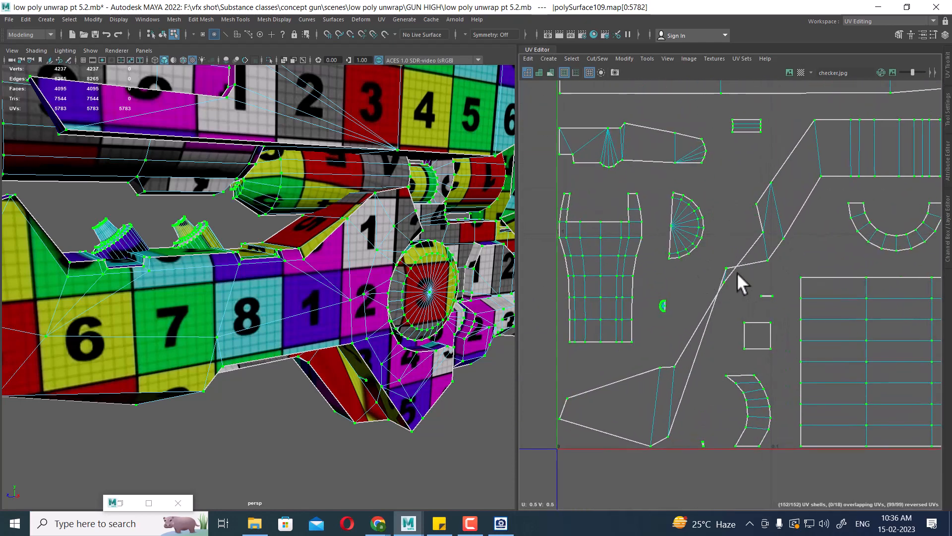
{"action": "left_click", "coordinate": [726, 269]}
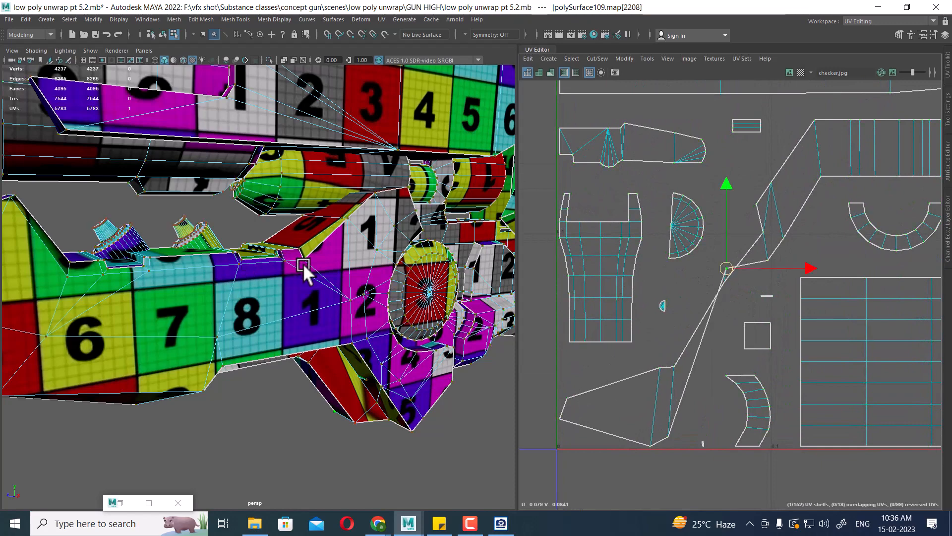
{"action": "key", "text": "f"}
{"action": "right_click_drag", "start_coordinate": [311, 274], "coordinate": [263, 269], "text": "alt"}
{"action": "left_click_drag", "start_coordinate": [263, 270], "coordinate": [333, 254], "text": "alt"}
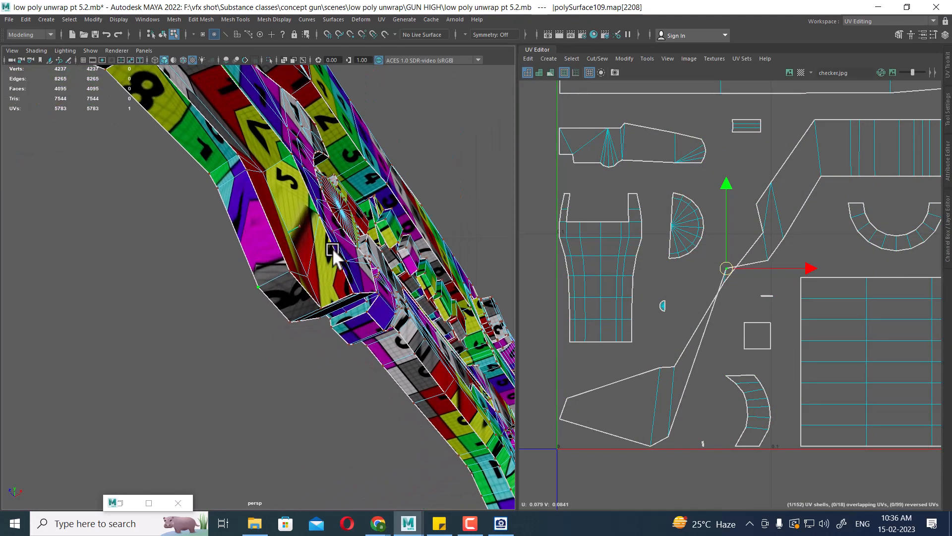
{"action": "scroll", "coordinate": [746, 280], "scroll_direction": "up", "scroll_amount": 2}
{"action": "mouse_move", "coordinate": [736, 293]}
{"action": "left_mouse_down"}
{"action": "mouse_move", "coordinate": [734, 318]}
{"action": "mouse_move", "coordinate": [747, 302]}
{"action": "left_mouse_up"}
{"action": "scroll", "coordinate": [734, 226], "scroll_direction": "down", "scroll_amount": 4}
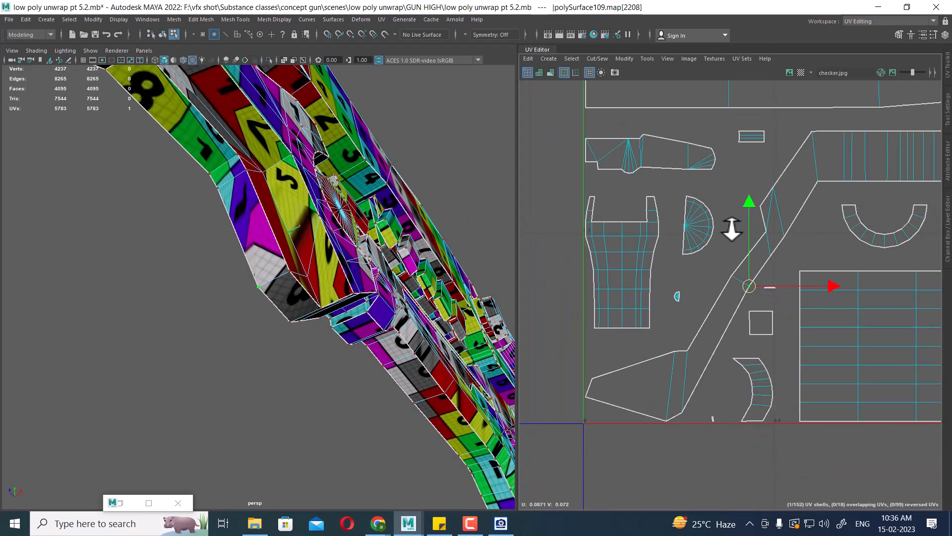
- Examine the angled strip's UV shell and the matching underside area of the gun for crossed borders
{"action": "middle_click_drag", "start_coordinate": [733, 220], "coordinate": [607, 228], "text": "alt"}
{"action": "scroll", "coordinate": [738, 226], "scroll_direction": "down", "scroll_amount": 5}
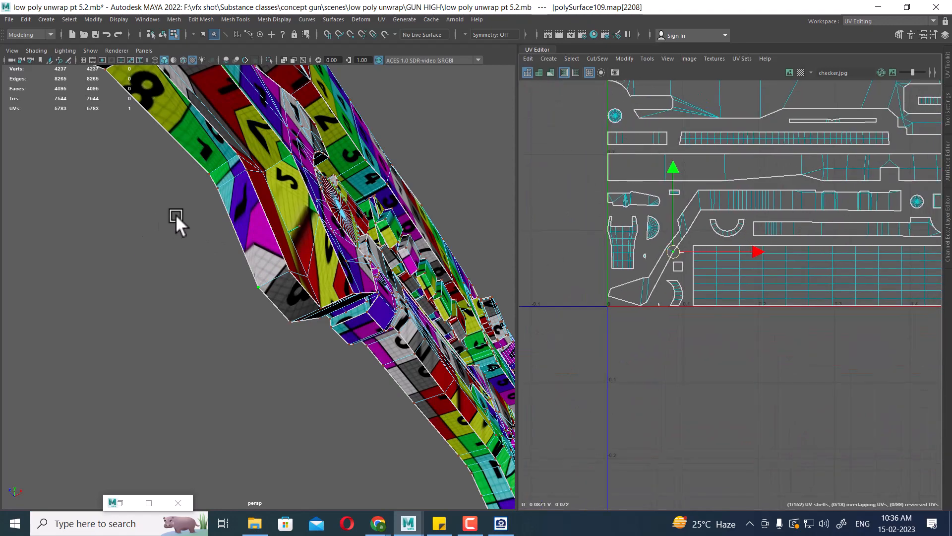
{"action": "left_click_drag", "start_coordinate": [176, 213], "coordinate": [248, 271], "text": "alt"}
{"action": "right_click_drag", "start_coordinate": [204, 243], "coordinate": [255, 271], "text": "alt"}
{"action": "scroll", "coordinate": [694, 268], "scroll_direction": "up", "scroll_amount": 4}
{"action": "middle_click_drag", "start_coordinate": [647, 252], "coordinate": [719, 209], "text": "alt"}
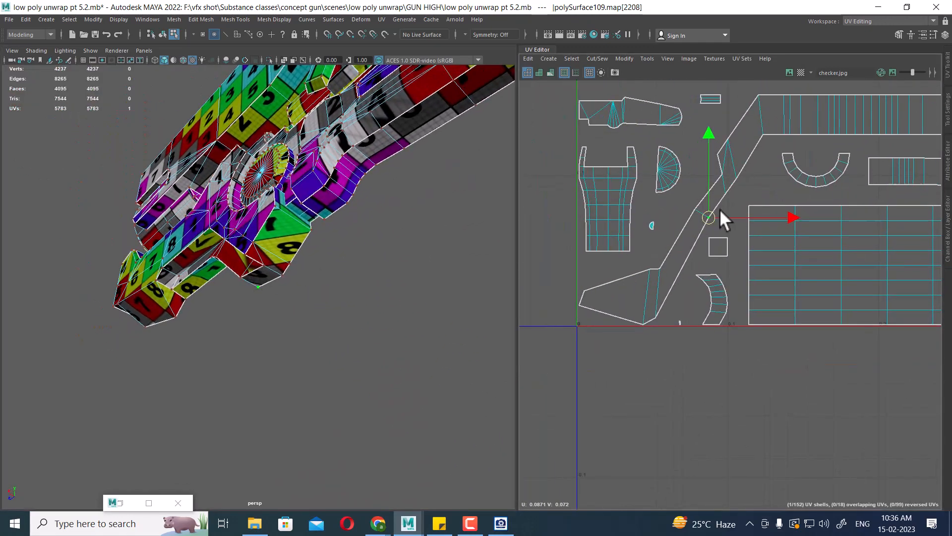
{"action": "left_click", "coordinate": [695, 214]}
{"action": "scroll", "coordinate": [695, 214], "scroll_direction": "down", "scroll_amount": 3}
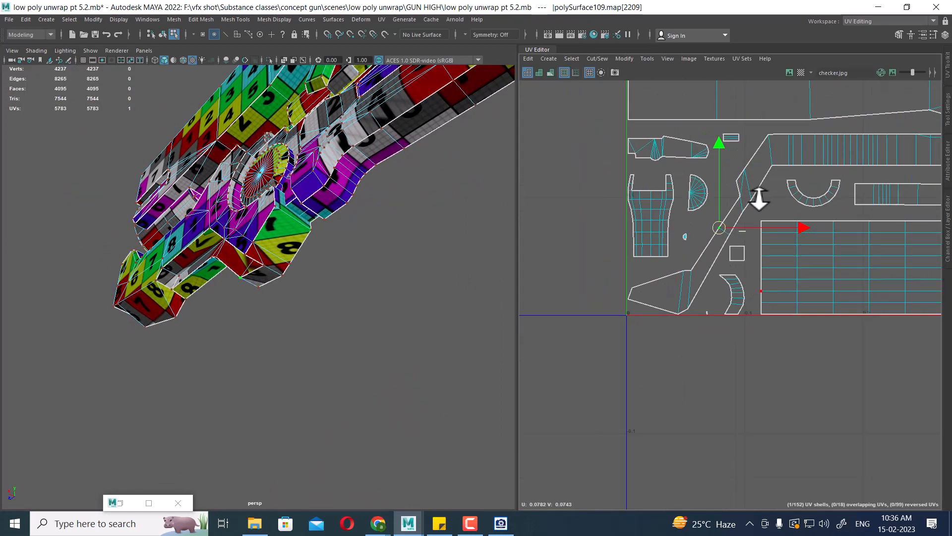
{"action": "left_click_drag", "start_coordinate": [198, 233], "coordinate": [275, 253], "text": "alt"}
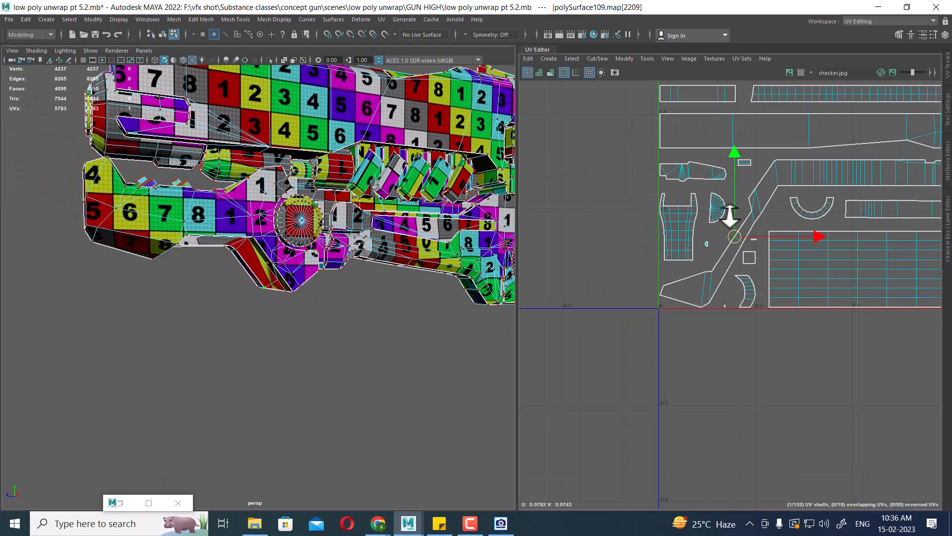
{"action": "middle_click_drag", "start_coordinate": [729, 213], "coordinate": [631, 212], "text": "alt"}
{"action": "scroll", "coordinate": [707, 178], "scroll_direction": "down", "scroll_amount": 1}
- Try to unfold the long angled strip's whole UV shell and undo the unfold
{"action": "double_click", "coordinate": [743, 173]}
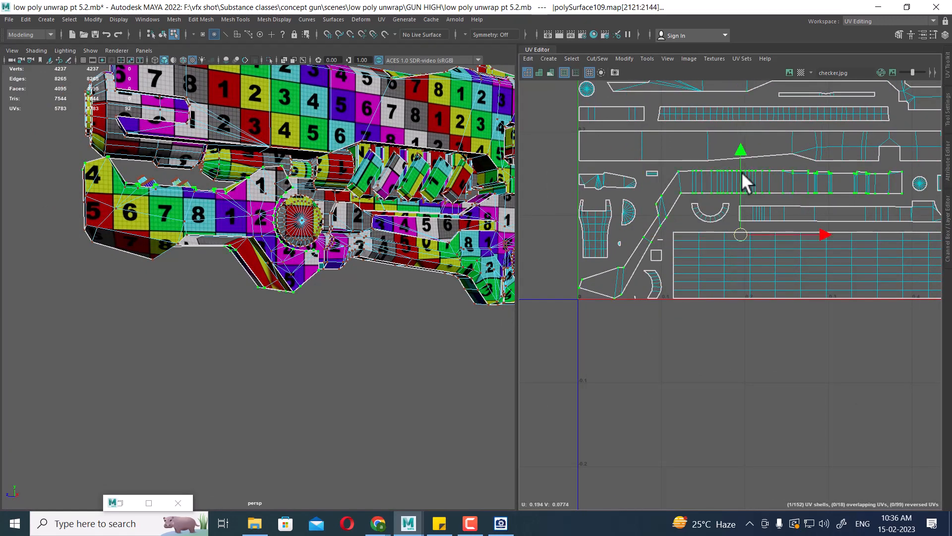
{"action": "right_click", "coordinate": [742, 166], "text": "shift"}
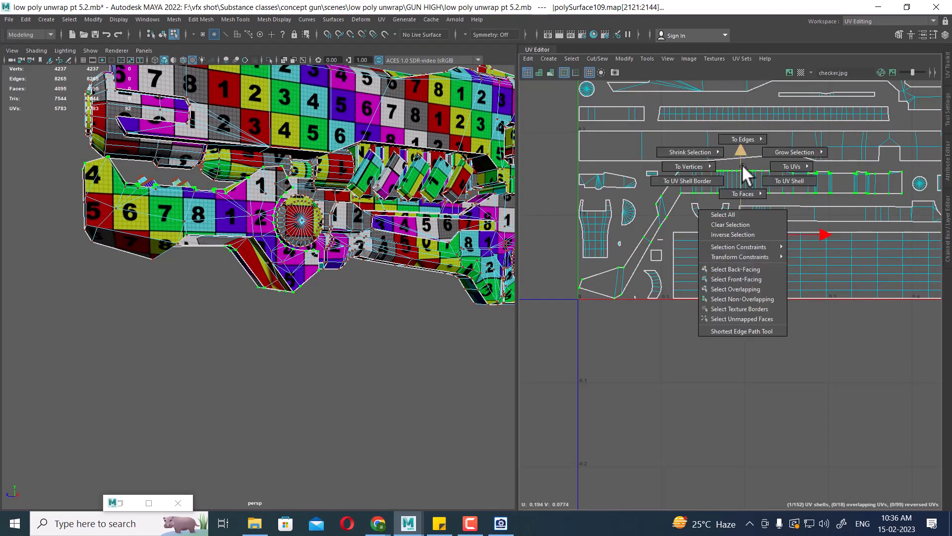
{"action": "right_click_drag", "start_coordinate": [750, 167], "coordinate": [645, 167], "text": "shift"}
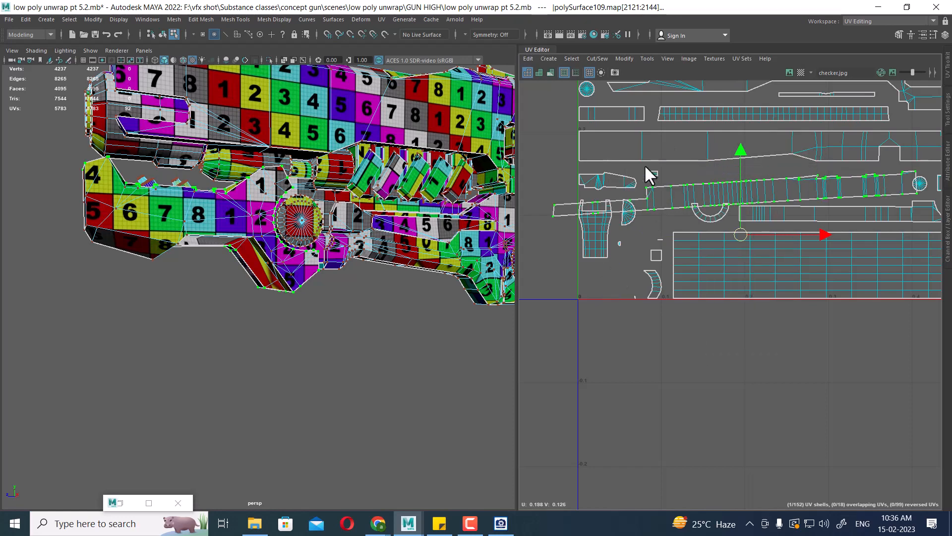
{"action": "left_click_drag", "start_coordinate": [258, 219], "coordinate": [234, 226], "text": "alt"}
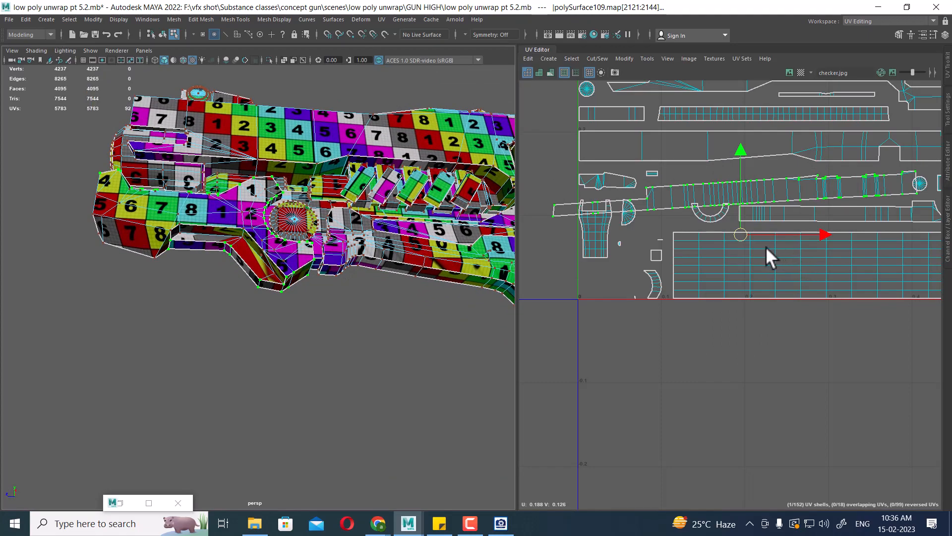
{"action": "mouse_move", "coordinate": [300, 285]}
{"action": "left_mouse_down", "text": "alt"}
{"action": "mouse_move", "coordinate": [296, 340]}
{"action": "mouse_move", "coordinate": [286, 258]}
{"action": "mouse_move", "coordinate": [298, 277]}
{"action": "left_mouse_up", "text": "alt"}
{"action": "key", "text": "ctrl+u"}
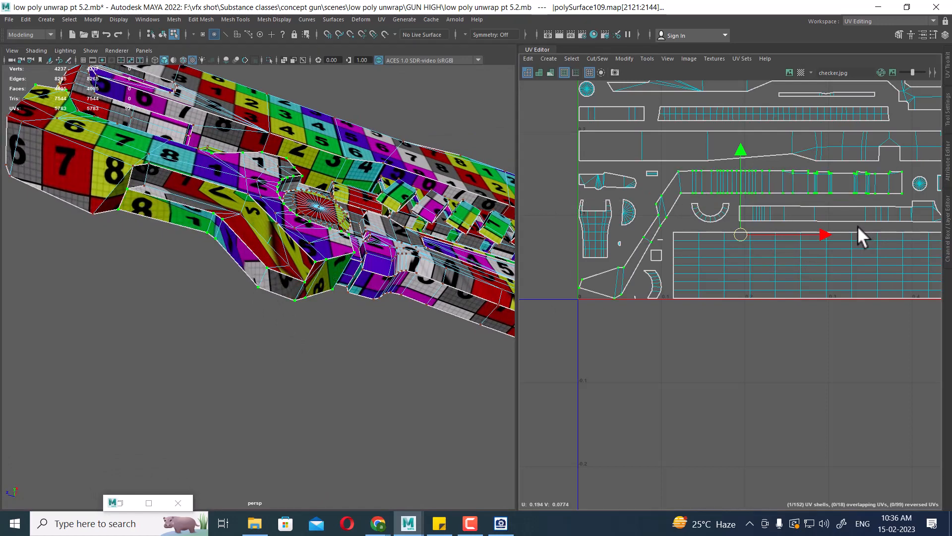
- Select all faces of the long angled strip's UV shell and unfold the shell
{"action": "right_click", "coordinate": [695, 172]}
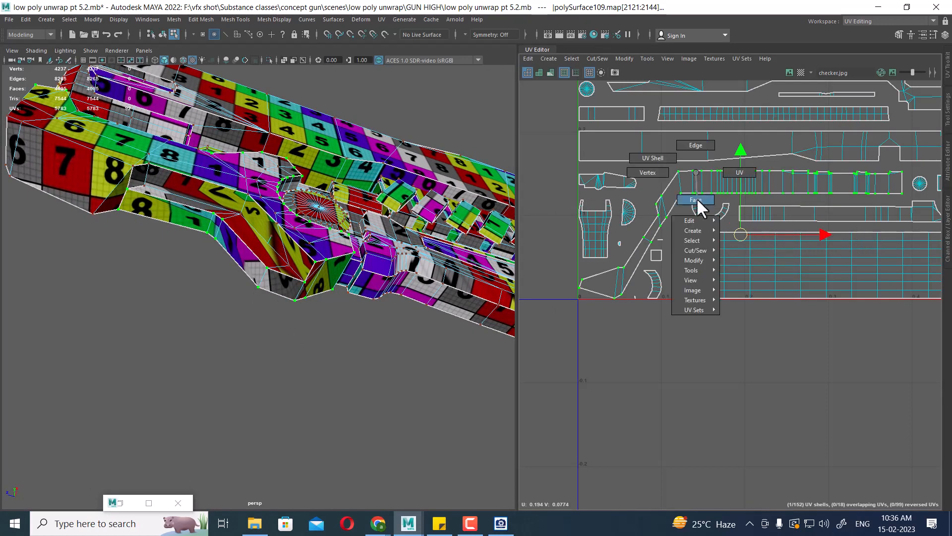
{"action": "left_click", "coordinate": [696, 199]}
{"action": "left_click", "coordinate": [706, 181]}
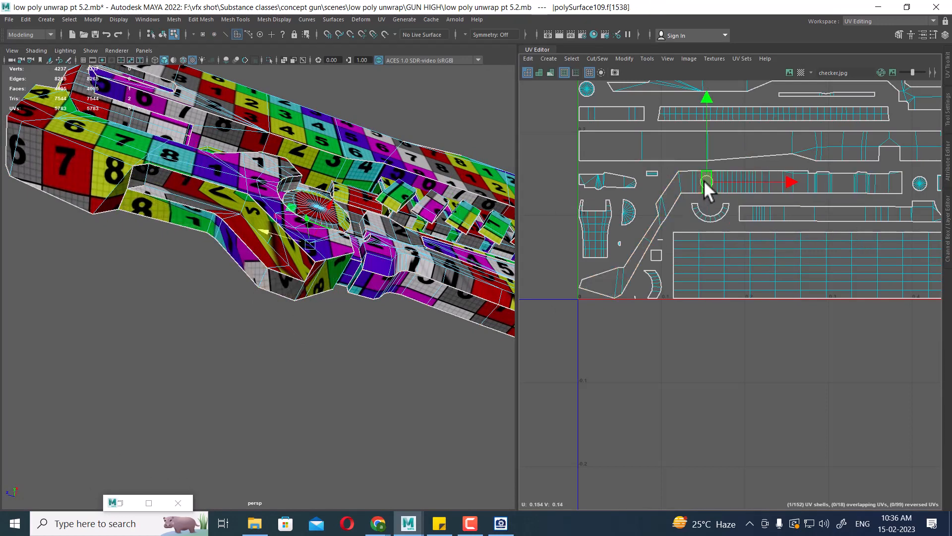
{"action": "double_click", "coordinate": [704, 180]}
{"action": "scroll", "coordinate": [186, 295], "scroll_direction": "up", "scroll_amount": 10}
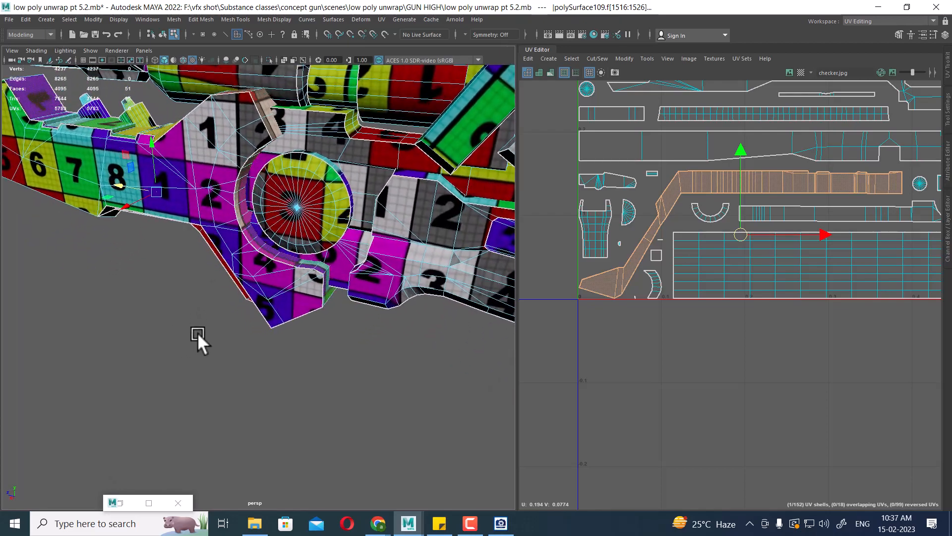
{"action": "scroll", "coordinate": [198, 331], "scroll_direction": "down", "scroll_amount": 3}
{"action": "left_click_drag", "start_coordinate": [201, 329], "coordinate": [192, 286], "text": "alt"}
{"action": "scroll", "coordinate": [697, 285], "scroll_direction": "down", "scroll_amount": 2}
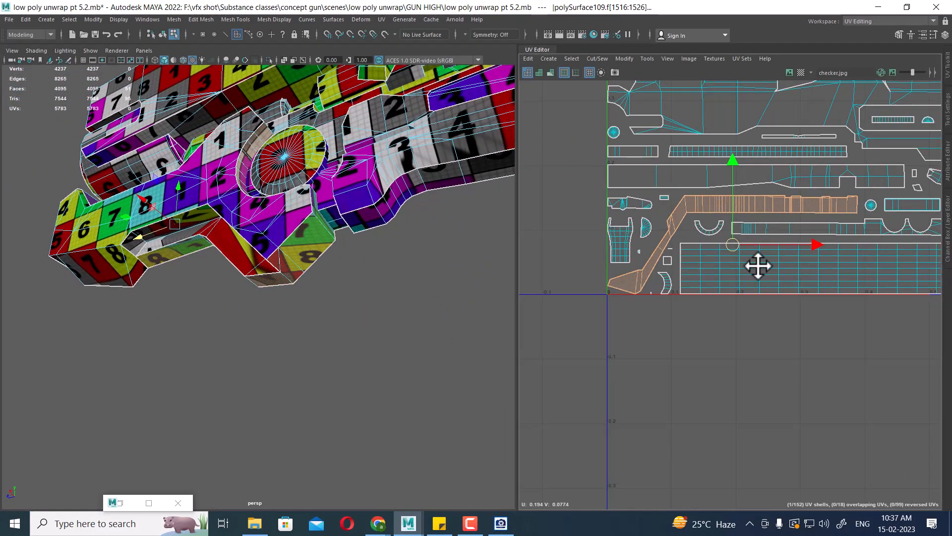
{"action": "scroll", "coordinate": [734, 266], "scroll_direction": "down", "scroll_amount": 2}
{"action": "right_click_drag", "start_coordinate": [748, 251], "coordinate": [647, 249], "text": "shift"}
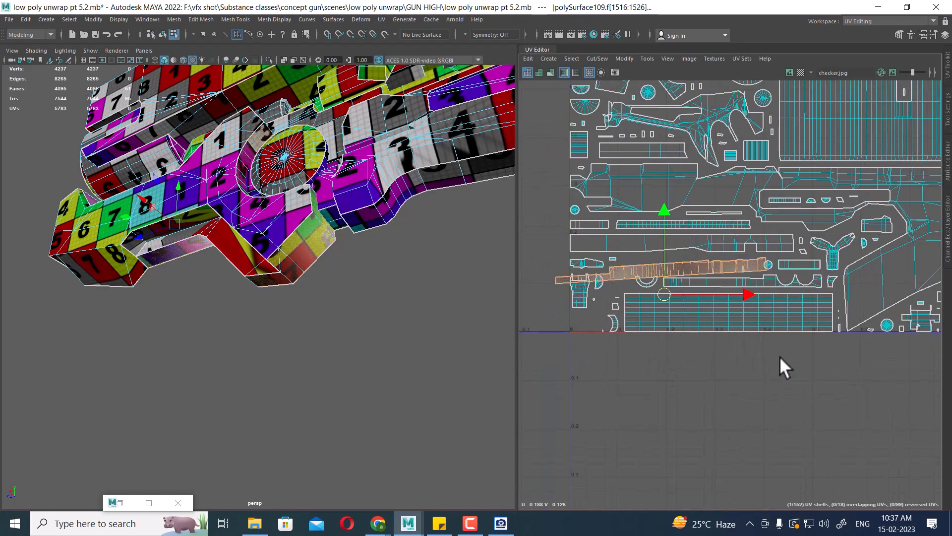
- Pick the stretched face on the slanted underside part of the gun, select its whole crossed UV shell and unfold it
{"action": "scroll", "coordinate": [754, 327], "scroll_direction": "down", "scroll_amount": 4}
{"action": "left_click_drag", "start_coordinate": [270, 223], "coordinate": [310, 243], "text": "alt"}
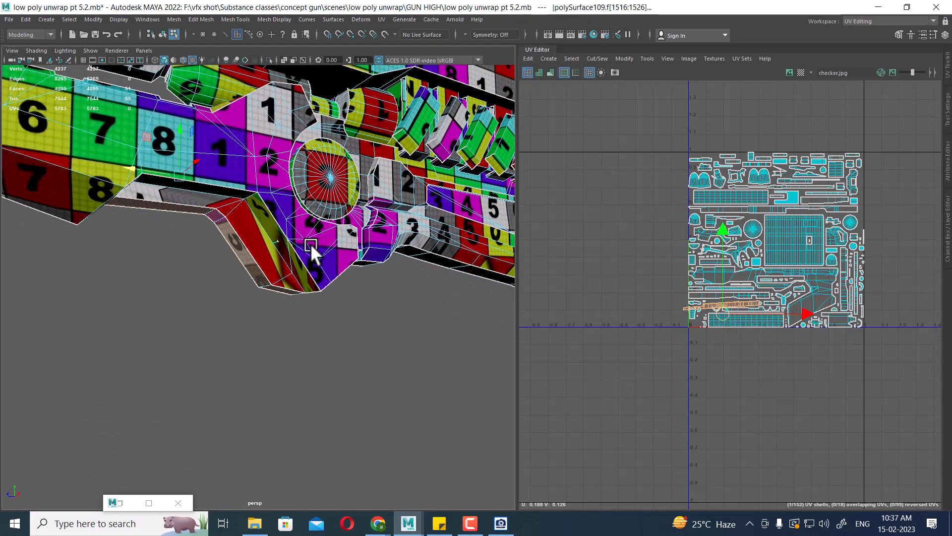
{"action": "left_click", "coordinate": [242, 216]}
{"action": "scroll", "coordinate": [875, 291], "scroll_direction": "up", "scroll_amount": 6}
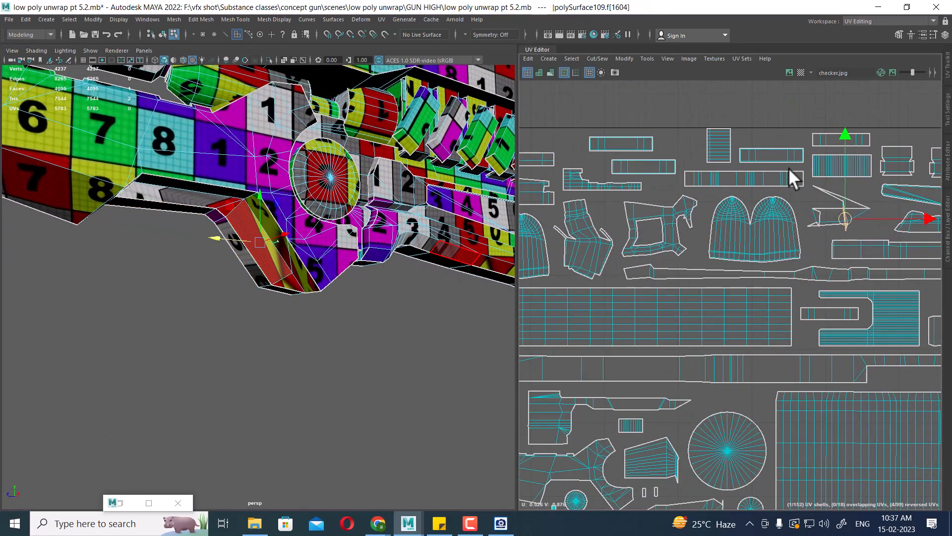
{"action": "scroll", "coordinate": [826, 241], "scroll_direction": "up", "scroll_amount": 3}
{"action": "middle_click_drag", "start_coordinate": [876, 250], "coordinate": [790, 242], "text": "alt"}
{"action": "double_click", "coordinate": [774, 210]}
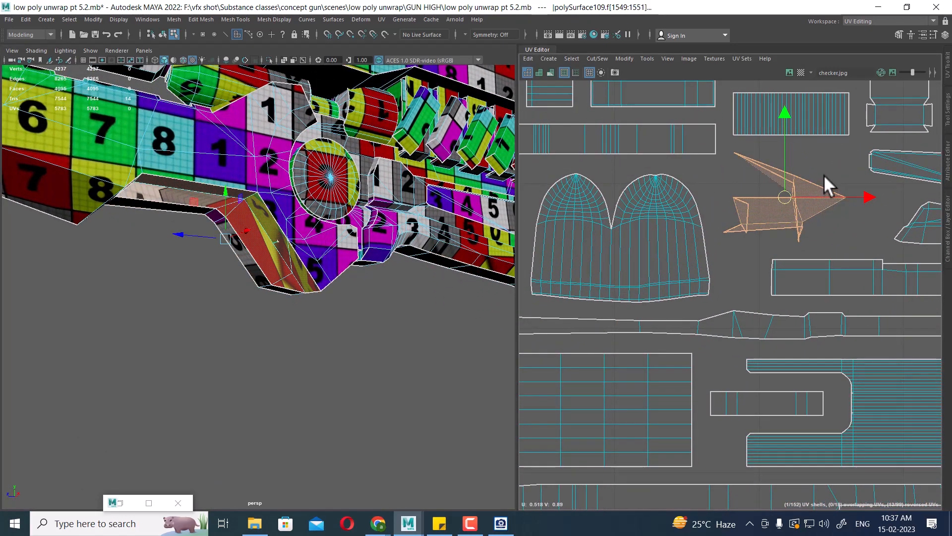
{"action": "right_click_drag", "start_coordinate": [825, 176], "coordinate": [704, 179], "text": "shift"}
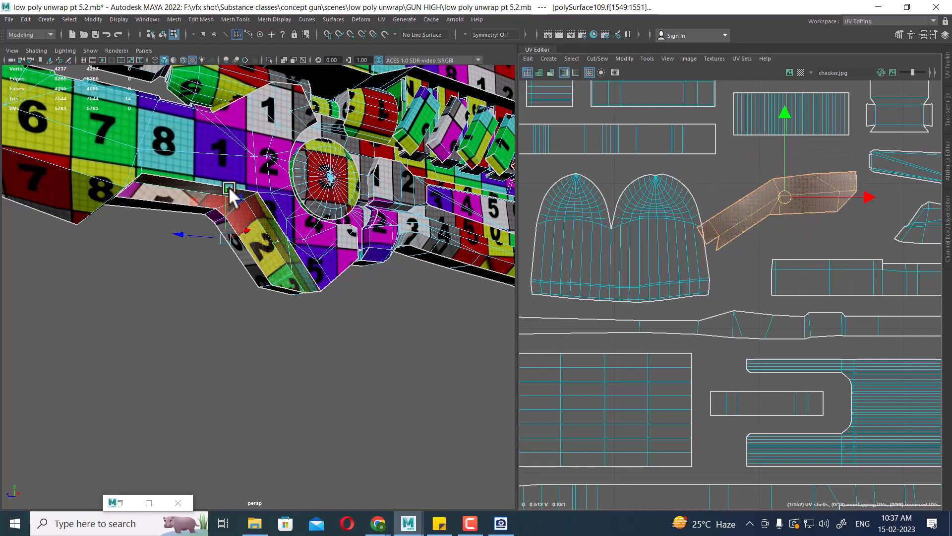
- Select the tilted UV shell with thin side flaps, between the double-domed shell and the frame-shaped shell, and unfold it
{"action": "left_click_drag", "start_coordinate": [229, 195], "coordinate": [328, 235], "text": "alt"}
{"action": "scroll", "coordinate": [328, 236], "scroll_direction": "down", "scroll_amount": 3}
{"action": "middle_click_drag", "start_coordinate": [327, 235], "coordinate": [222, 199], "text": "alt"}
{"action": "left_click_drag", "start_coordinate": [222, 199], "coordinate": [414, 278], "text": "alt"}
{"action": "scroll", "coordinate": [763, 320], "scroll_direction": "down", "scroll_amount": 6}
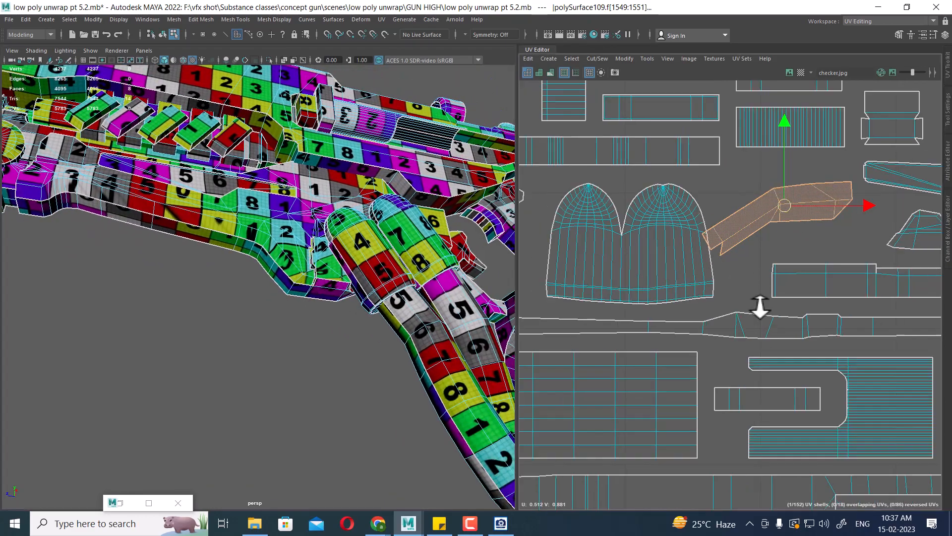
{"action": "middle_click_drag", "start_coordinate": [762, 319], "coordinate": [825, 243], "text": "alt"}
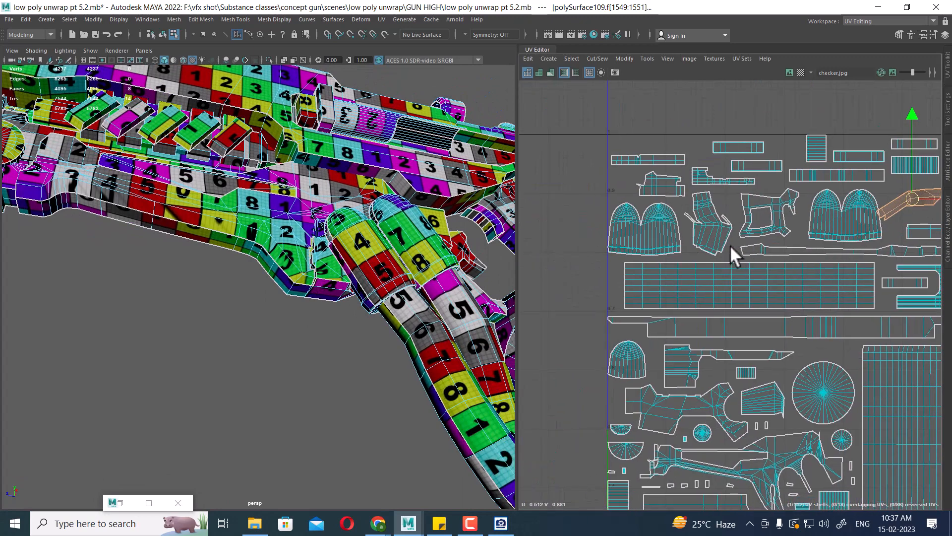
{"action": "scroll", "coordinate": [730, 245], "scroll_direction": "up", "scroll_amount": 2}
{"action": "double_click", "coordinate": [722, 228]}
{"action": "right_click", "coordinate": [757, 182], "text": "shift"}
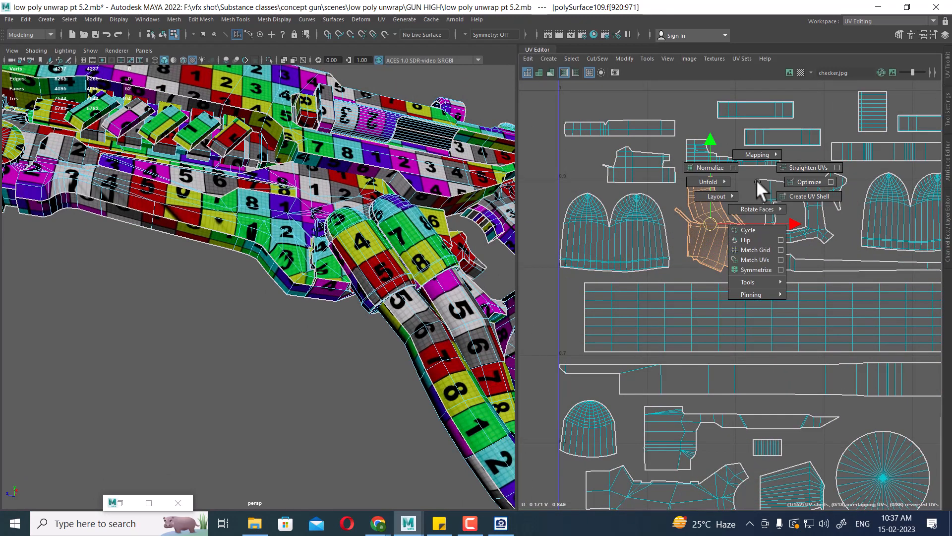
{"action": "right_click_drag", "start_coordinate": [757, 181], "coordinate": [697, 192], "text": "shift"}
{"action": "right_click_drag", "start_coordinate": [764, 176], "coordinate": [651, 173], "text": "shift"}
- Examine the full UV layout and the checker texture around the gun for remaining problem shells
{"action": "scroll", "coordinate": [740, 215], "scroll_direction": "down", "scroll_amount": 3}
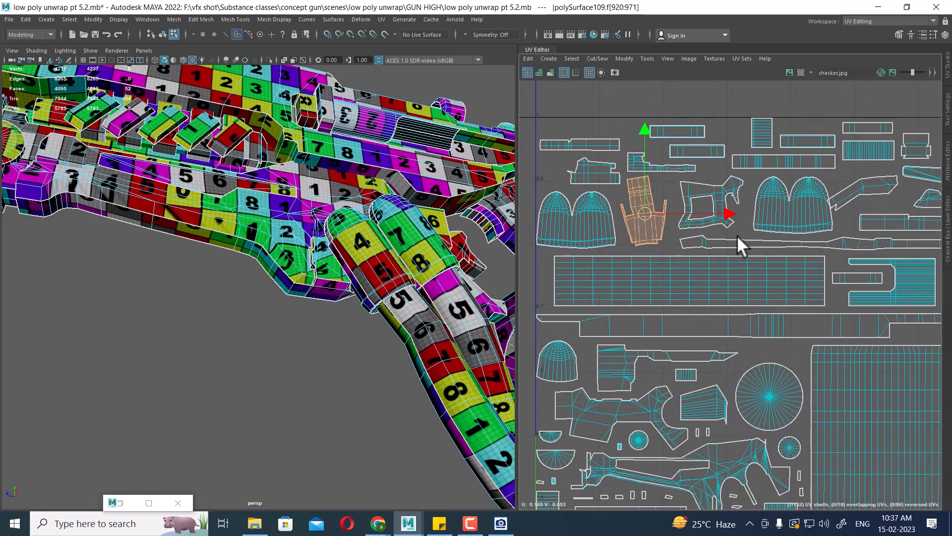
{"action": "scroll", "coordinate": [734, 241], "scroll_direction": "down", "scroll_amount": 2}
{"action": "middle_click_drag", "start_coordinate": [790, 273], "coordinate": [708, 201], "text": "alt"}
{"action": "scroll", "coordinate": [768, 284], "scroll_direction": "down", "scroll_amount": 2}
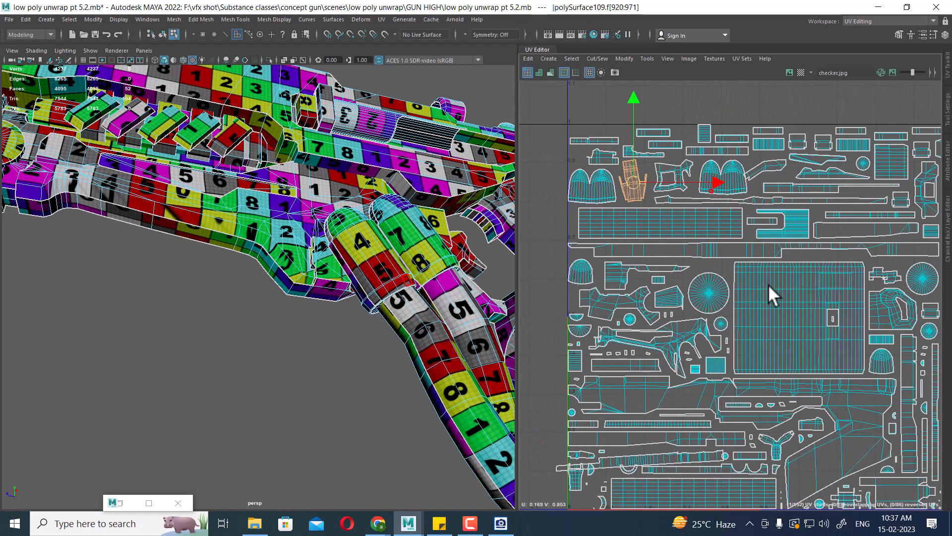
{"action": "middle_click_drag", "start_coordinate": [754, 275], "coordinate": [686, 198], "text": "alt"}
{"action": "left_click_drag", "start_coordinate": [238, 253], "coordinate": [317, 304], "text": "alt"}
{"action": "middle_click_drag", "start_coordinate": [335, 305], "coordinate": [231, 288], "text": "alt"}
{"action": "left_click_drag", "start_coordinate": [232, 287], "coordinate": [309, 225], "text": "alt"}
{"action": "middle_click_drag", "start_coordinate": [258, 298], "coordinate": [400, 281], "text": "alt"}
{"action": "right_click_drag", "start_coordinate": [400, 280], "coordinate": [300, 320], "text": "alt"}
{"action": "middle_click_drag", "start_coordinate": [300, 320], "coordinate": [367, 307], "text": "alt"}
- Select all UVs of the gun and apply the layout with texture map size 4096 and shell padding of 40 pixels
{"action": "right_click_drag", "start_coordinate": [731, 322], "coordinate": [731, 255], "text": "alt"}
{"action": "right_click_drag", "start_coordinate": [718, 221], "coordinate": [762, 221]}
{"action": "left_click_drag", "start_coordinate": [854, 149], "coordinate": [559, 439]}
{"action": "right_click", "coordinate": [744, 208], "text": "shift"}
{"action": "mouse_move", "coordinate": [705, 223]}
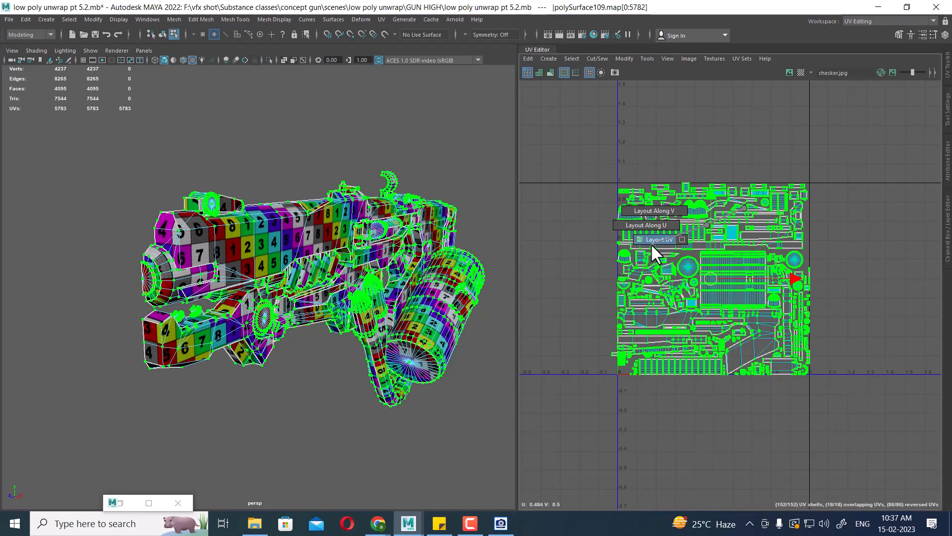
{"action": "left_click", "coordinate": [682, 240]}
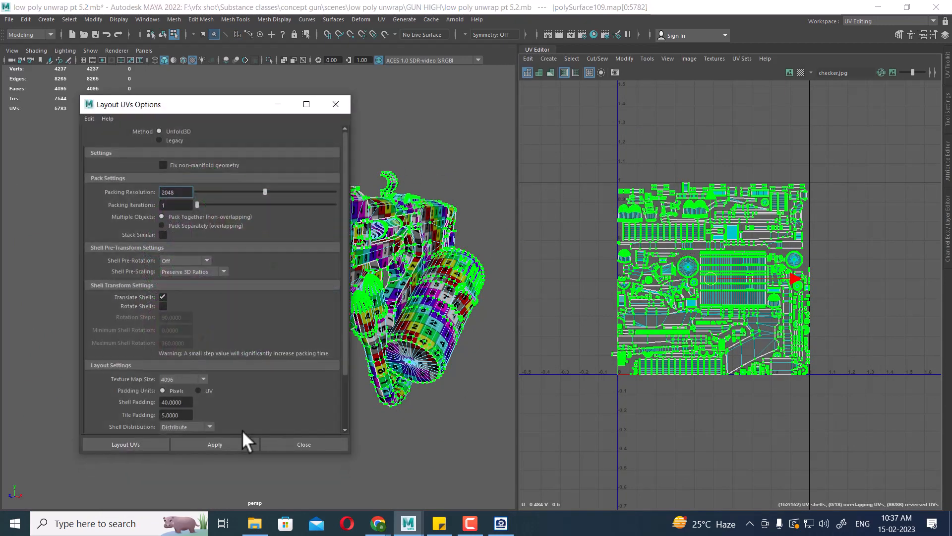
{"action": "left_click", "coordinate": [224, 441]}
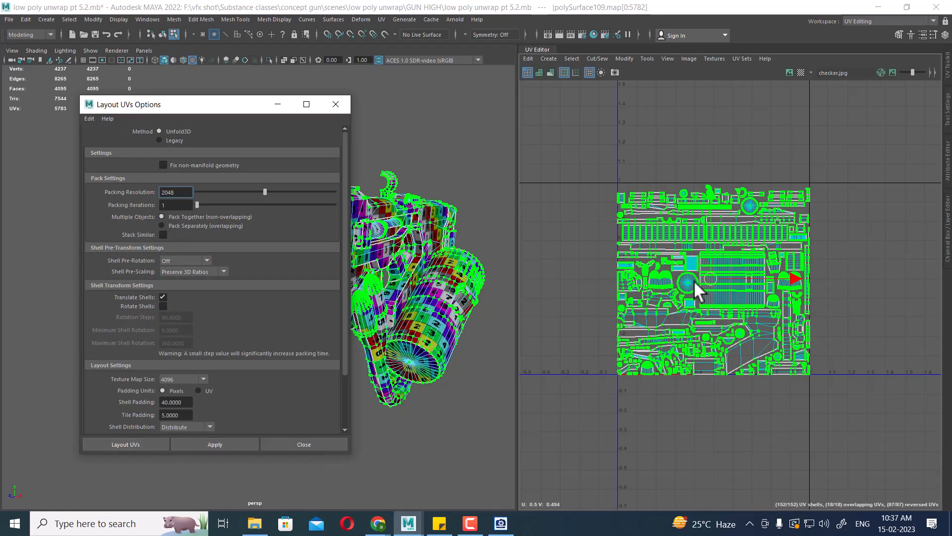
- Inspect the repacked UV shells up close, checking shell spacing and the borders of the lower shells
{"action": "scroll", "coordinate": [733, 328], "scroll_direction": "up", "scroll_amount": 5}
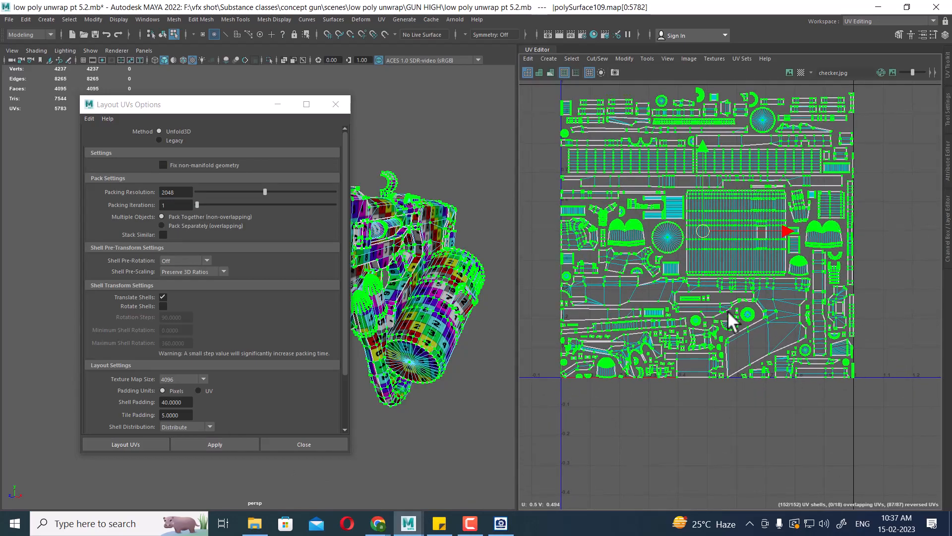
{"action": "scroll", "coordinate": [730, 307], "scroll_direction": "up", "scroll_amount": 3}
{"action": "middle_click_drag", "start_coordinate": [740, 289], "coordinate": [760, 357], "text": "alt"}
{"action": "scroll", "coordinate": [759, 357], "scroll_direction": "down", "scroll_amount": 1}
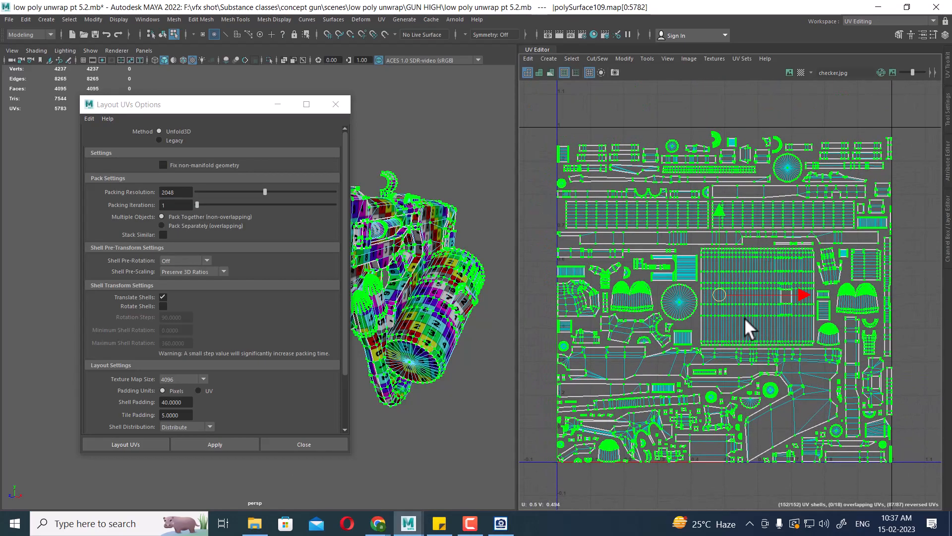
{"action": "right_click_drag", "start_coordinate": [718, 271], "coordinate": [748, 292], "text": "alt"}
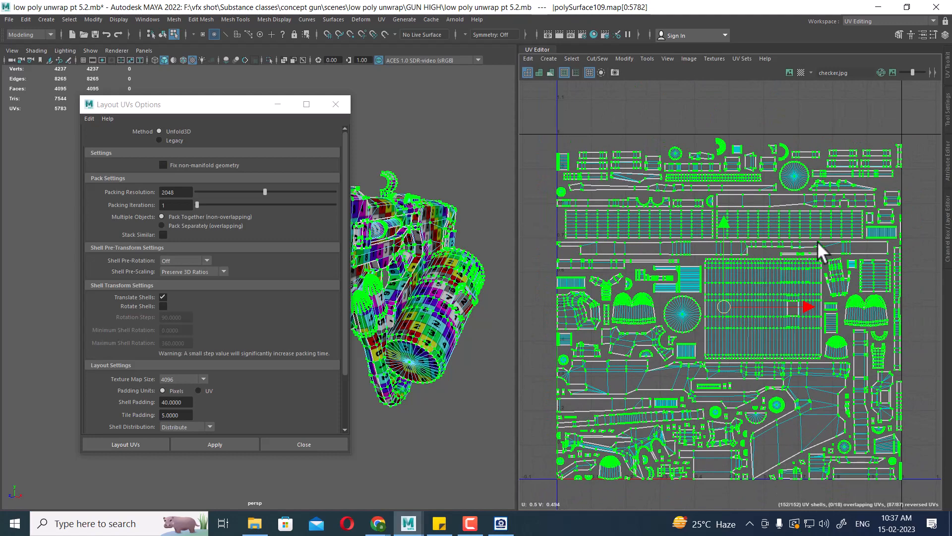
{"action": "middle_click_drag", "start_coordinate": [770, 310], "coordinate": [797, 192], "text": "alt"}
{"action": "right_click_drag", "start_coordinate": [801, 276], "coordinate": [812, 338], "text": "alt"}
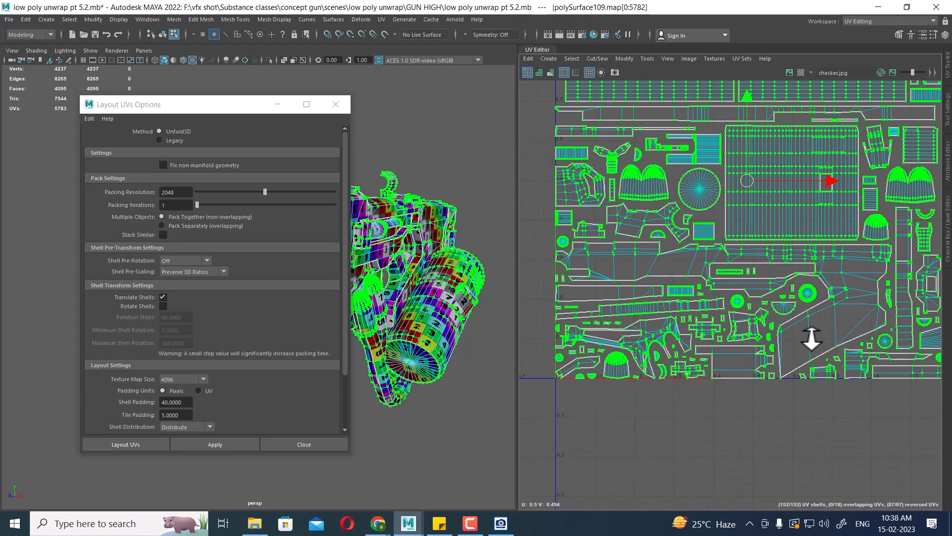
{"action": "middle_click_drag", "start_coordinate": [657, 314], "coordinate": [735, 229], "text": "alt"}
{"action": "right_click_drag", "start_coordinate": [739, 238], "coordinate": [729, 327], "text": "alt"}
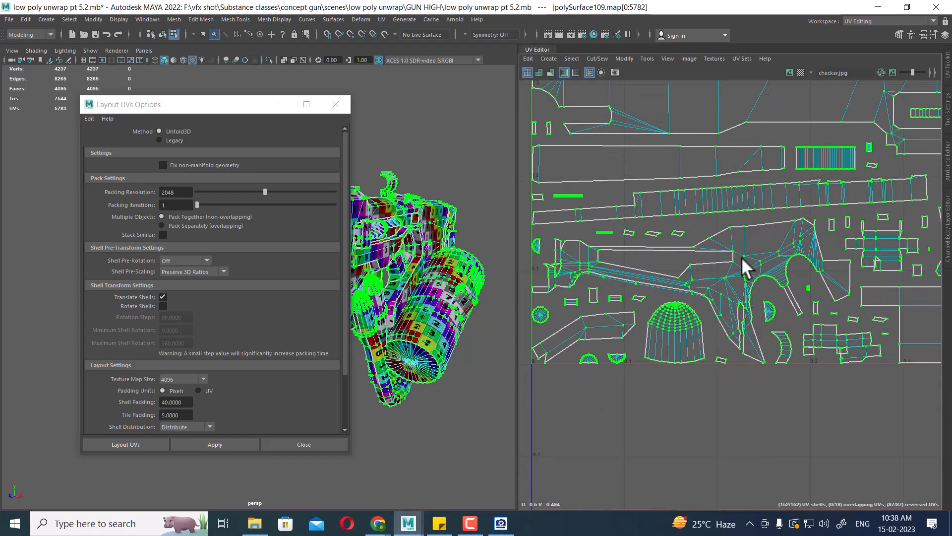
- Select the branching UV shell with curved cutouts, close the layout options and examine where the shell lies on the gun
{"action": "left_click", "coordinate": [758, 286]}
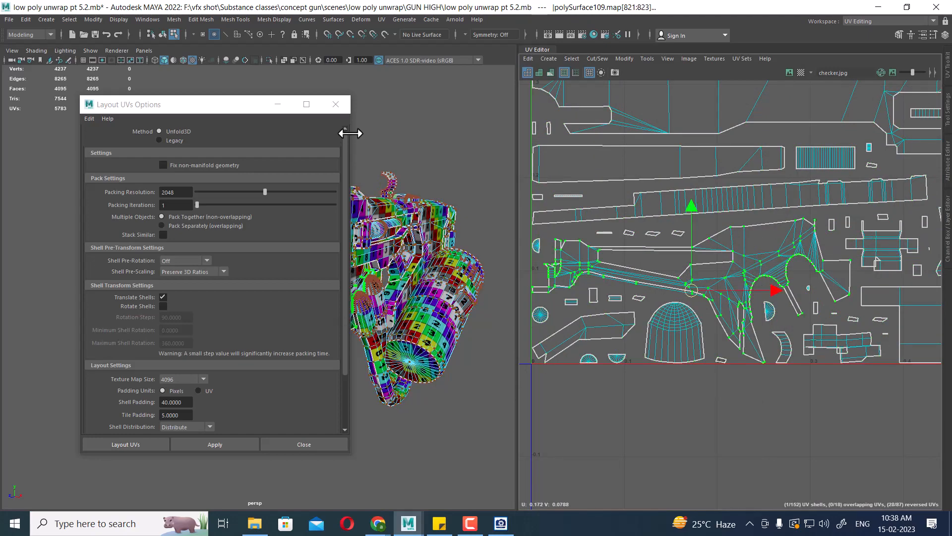
{"action": "left_click", "coordinate": [337, 105]}
{"action": "left_click_drag", "start_coordinate": [278, 297], "coordinate": [342, 331], "text": "alt"}
{"action": "left_click_drag", "start_coordinate": [273, 322], "coordinate": [296, 304], "text": "alt"}
{"action": "right_click_drag", "start_coordinate": [296, 304], "coordinate": [350, 367], "text": "alt"}
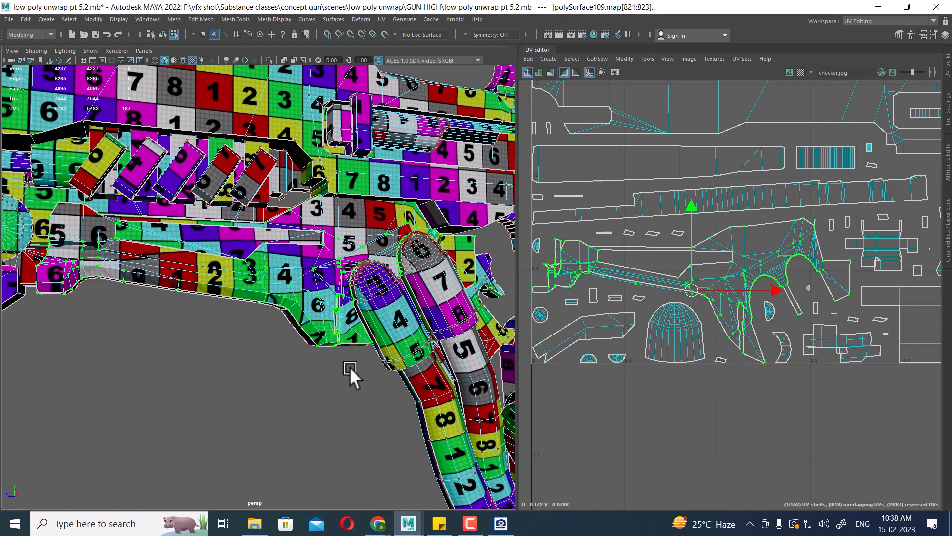
{"action": "left_click_drag", "start_coordinate": [350, 367], "coordinate": [331, 376], "text": "alt"}
{"action": "left_click_drag", "start_coordinate": [407, 312], "coordinate": [385, 341], "text": "alt"}
{"action": "right_click_drag", "start_coordinate": [385, 341], "coordinate": [305, 274], "text": "alt"}
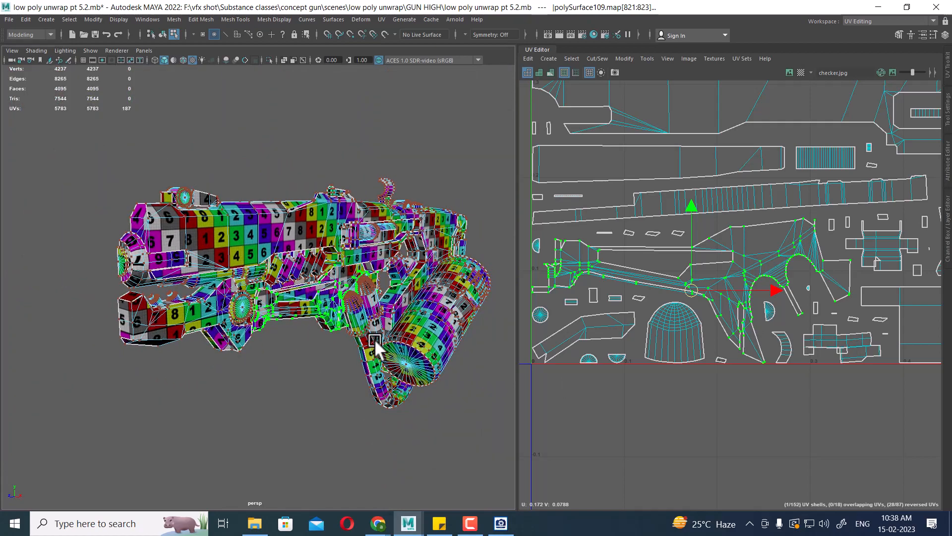
- Return the gun to object selection mode and view its repacked UV layout
{"action": "left_click_drag", "start_coordinate": [375, 340], "coordinate": [343, 249], "text": "alt"}
{"action": "right_click_drag", "start_coordinate": [349, 233], "coordinate": [416, 193]}
{"action": "scroll", "coordinate": [764, 337], "scroll_direction": "down", "scroll_amount": 6}
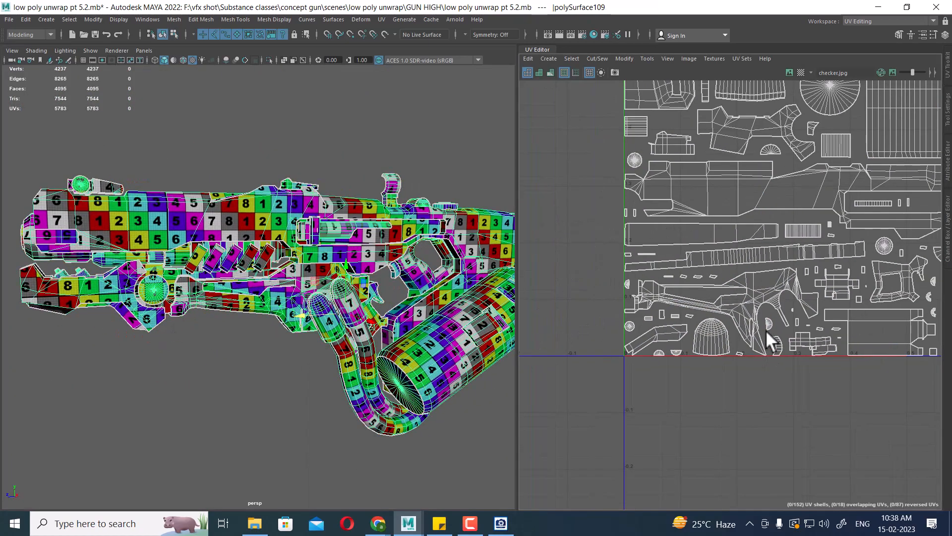
- Inspect the packed UV shells from the lower area out to the whole UV tile
{"action": "scroll", "coordinate": [734, 313], "scroll_direction": "up", "scroll_amount": 3}
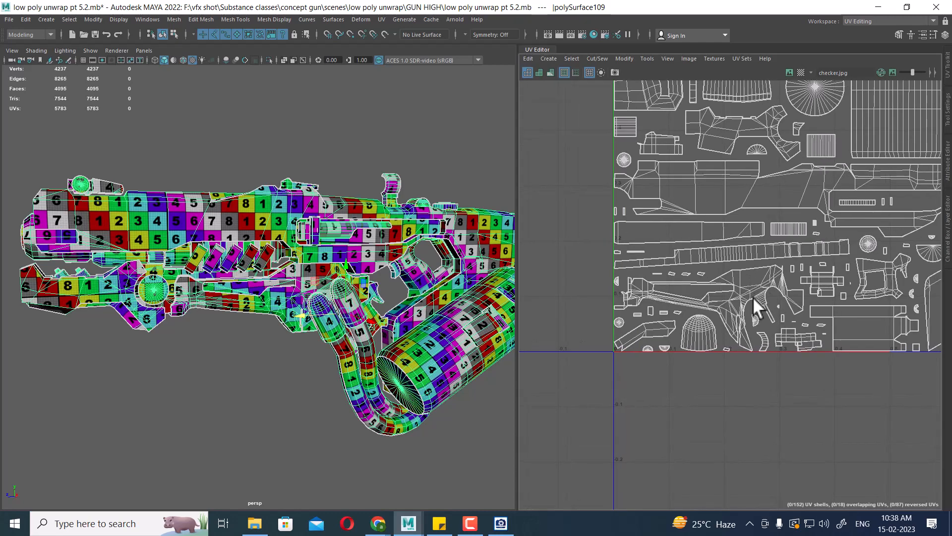
{"action": "right_click_drag", "start_coordinate": [809, 298], "coordinate": [784, 211], "text": "alt"}
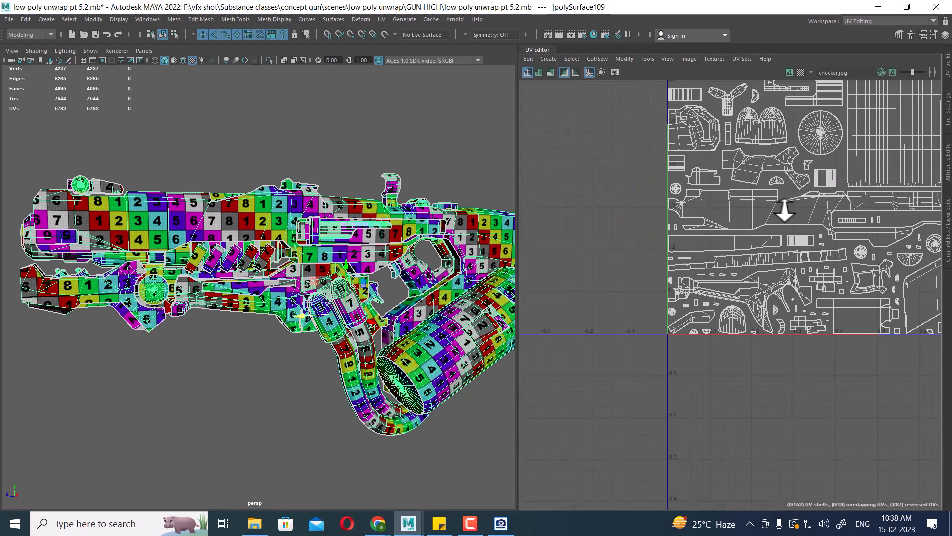
{"action": "middle_click_drag", "start_coordinate": [807, 253], "coordinate": [707, 253], "text": "alt"}
{"action": "right_click_drag", "start_coordinate": [761, 265], "coordinate": [751, 211], "text": "alt"}
{"action": "right_click_drag", "start_coordinate": [783, 239], "coordinate": [743, 170], "text": "alt"}
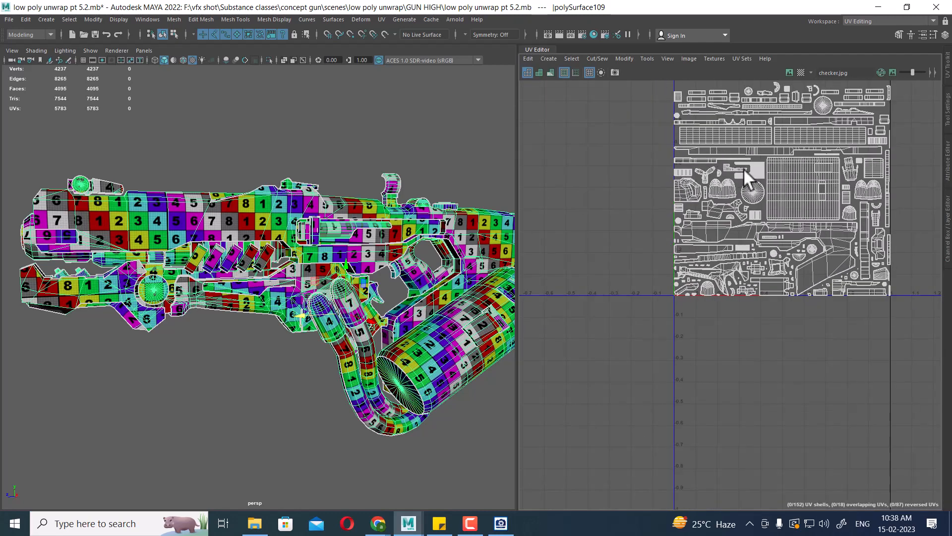
{"action": "middle_click_drag", "start_coordinate": [743, 170], "coordinate": [700, 241], "text": "alt"}
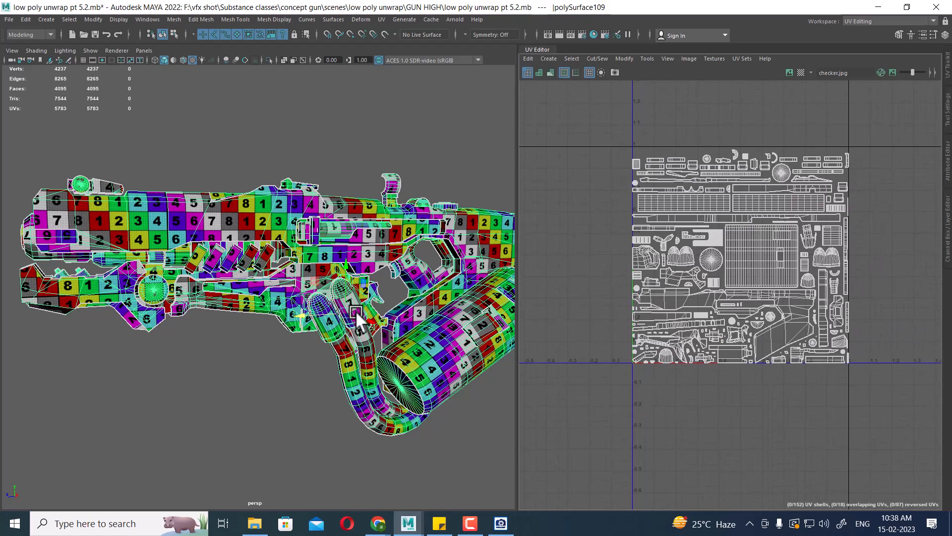
- In the top view, snap the half gun's pivot onto the flat centre edge of the mesh
{"action": "left_click_drag", "start_coordinate": [355, 311], "coordinate": [399, 320], "text": "alt"}
{"action": "key", "text": "space"}
{"action": "left_click_drag", "start_coordinate": [414, 272], "coordinate": [373, 272]}
{"action": "middle_click_drag", "start_coordinate": [388, 353], "coordinate": [411, 302], "text": "alt"}
{"action": "right_click_drag", "start_coordinate": [412, 302], "coordinate": [447, 352], "text": "alt"}
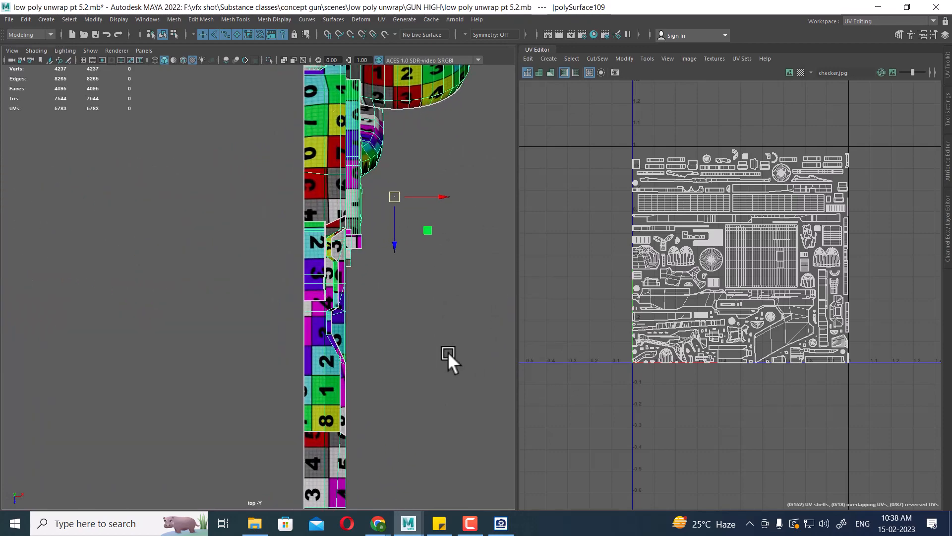
{"action": "key", "text": "d"}
{"action": "key", "text": "v"}
{"action": "middle_click", "coordinate": [300, 273]}
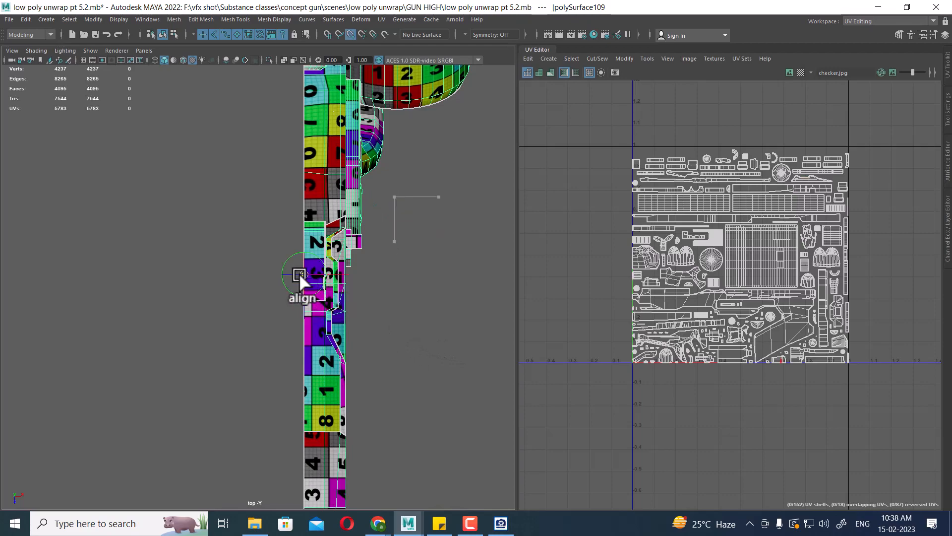
{"action": "right_click_drag", "start_coordinate": [480, 315], "coordinate": [412, 314], "text": "alt"}
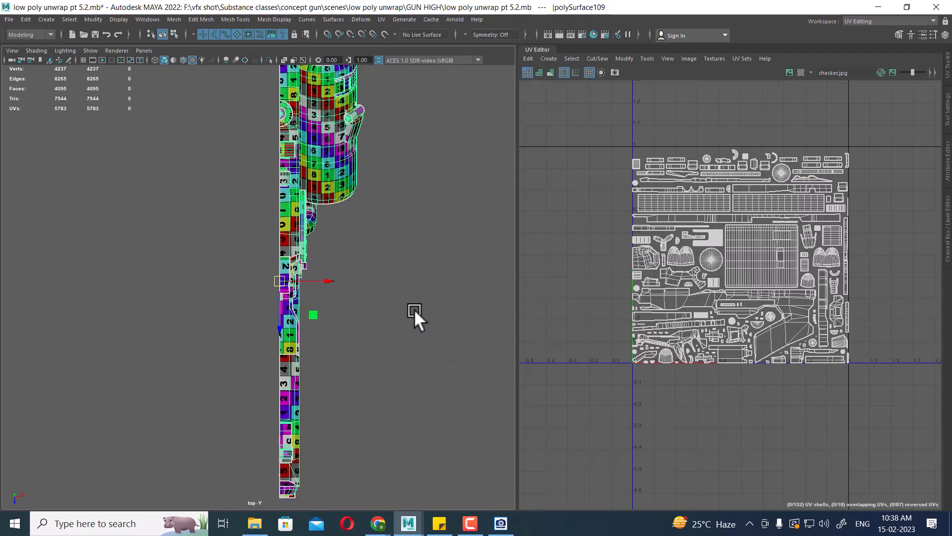
- Mirror the half gun across the world X axis in the negative direction, with cut geometry on and borders not merged
{"action": "left_click_drag", "start_coordinate": [412, 314], "coordinate": [434, 261], "text": "alt"}
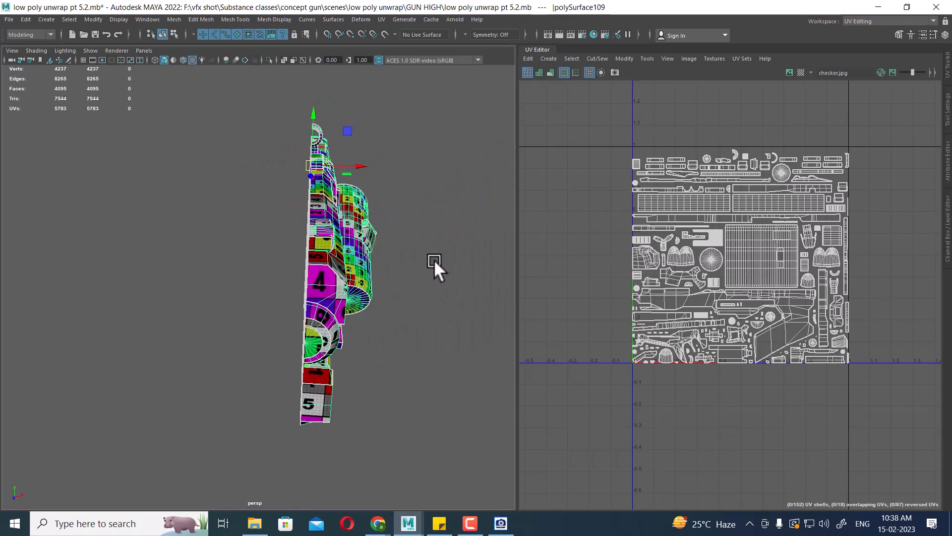
{"action": "right_click", "coordinate": [418, 149], "text": "shift"}
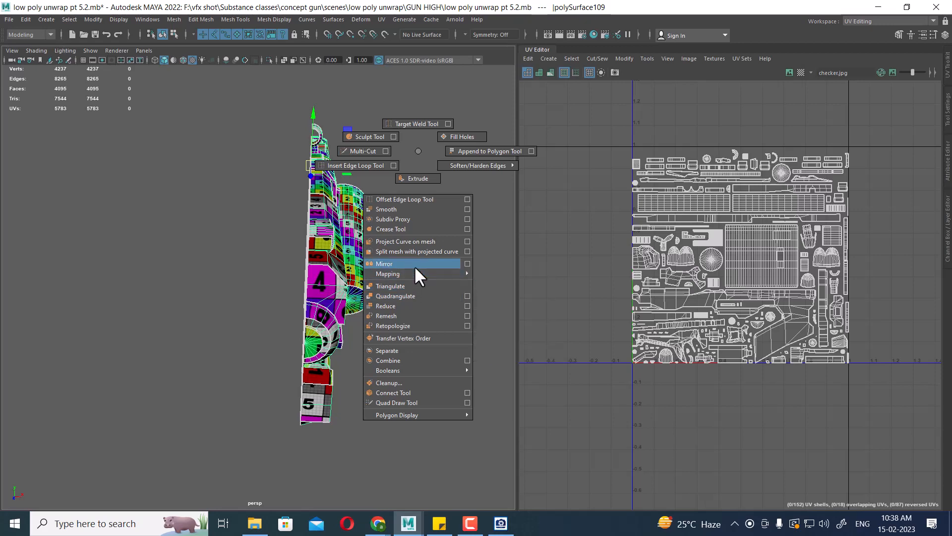
{"action": "left_click", "coordinate": [466, 263]}
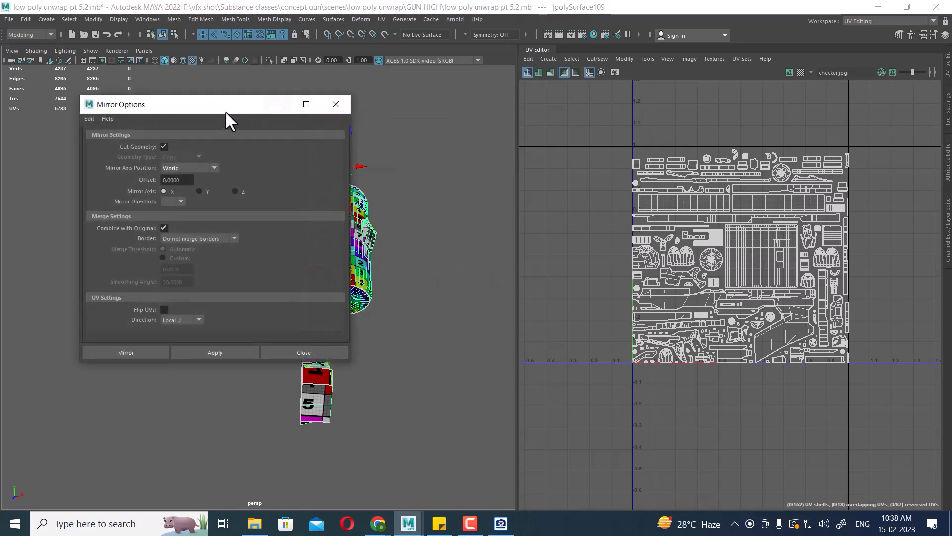
{"action": "left_click_drag", "start_coordinate": [226, 112], "coordinate": [453, 115]}
{"action": "left_click_drag", "start_coordinate": [184, 208], "coordinate": [177, 256], "text": "alt"}
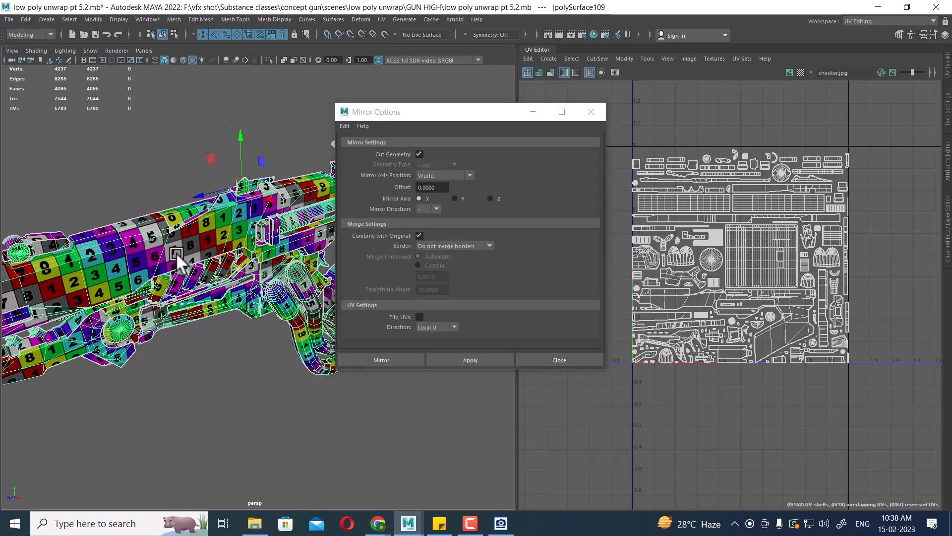
{"action": "left_click", "coordinate": [468, 361]}
{"action": "left_click", "coordinate": [594, 361]}
- Reselect the mirrored gun and examine its checker texture and overlapping UV layout
{"action": "left_click_drag", "start_coordinate": [283, 342], "coordinate": [221, 320], "text": "alt"}
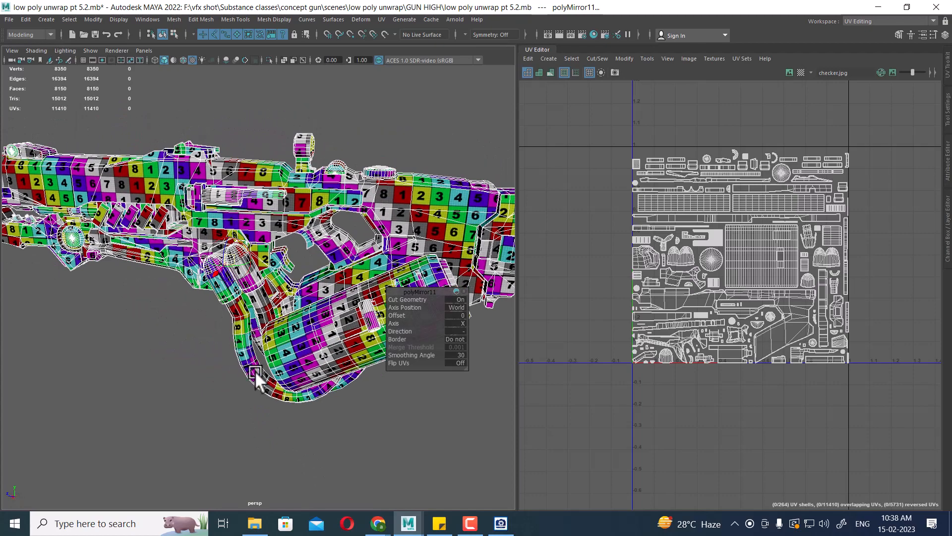
{"action": "left_click", "coordinate": [287, 460]}
{"action": "left_click", "coordinate": [310, 327]}
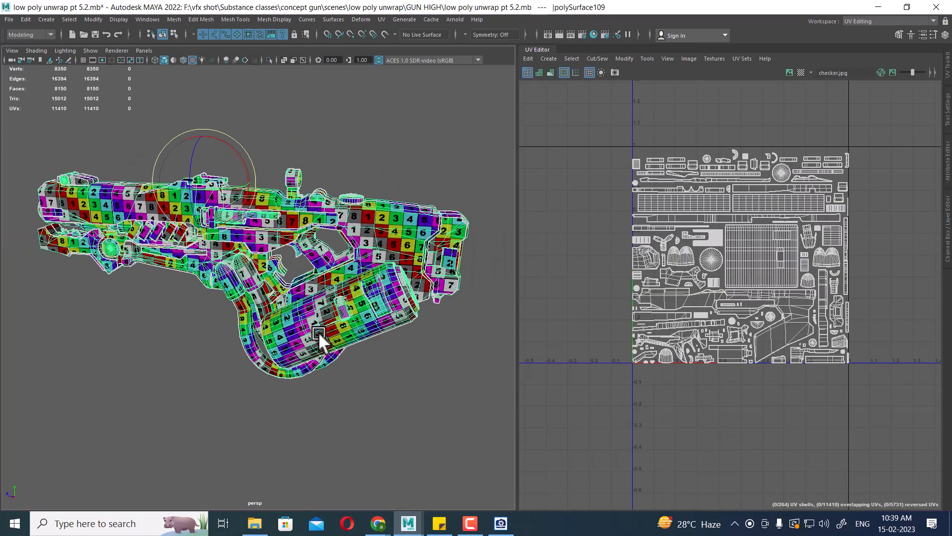
{"action": "left_click_drag", "start_coordinate": [317, 331], "coordinate": [387, 361], "text": "alt"}
{"action": "key", "text": "w"}
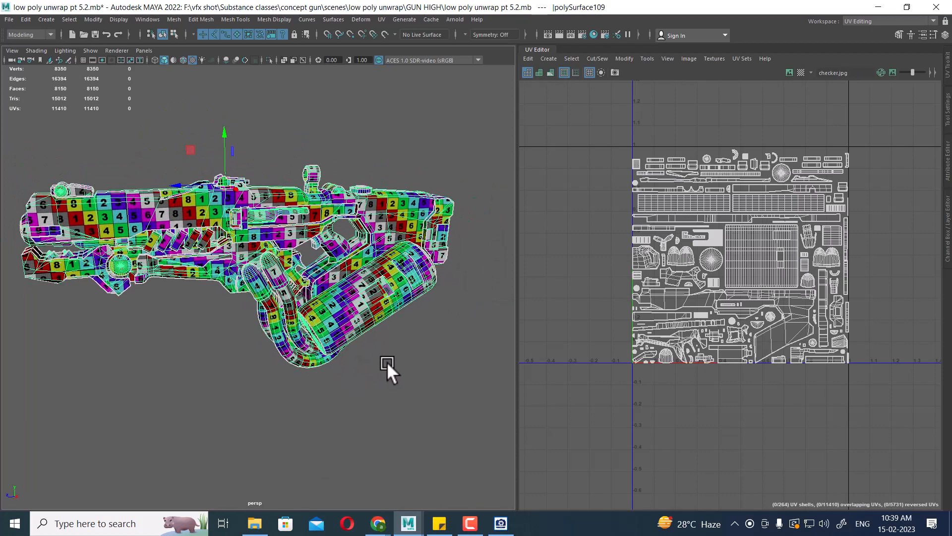
{"action": "left_click", "coordinate": [418, 365]}
{"action": "left_click", "coordinate": [388, 297]}
{"action": "scroll", "coordinate": [823, 318], "scroll_direction": "down", "scroll_amount": 2}
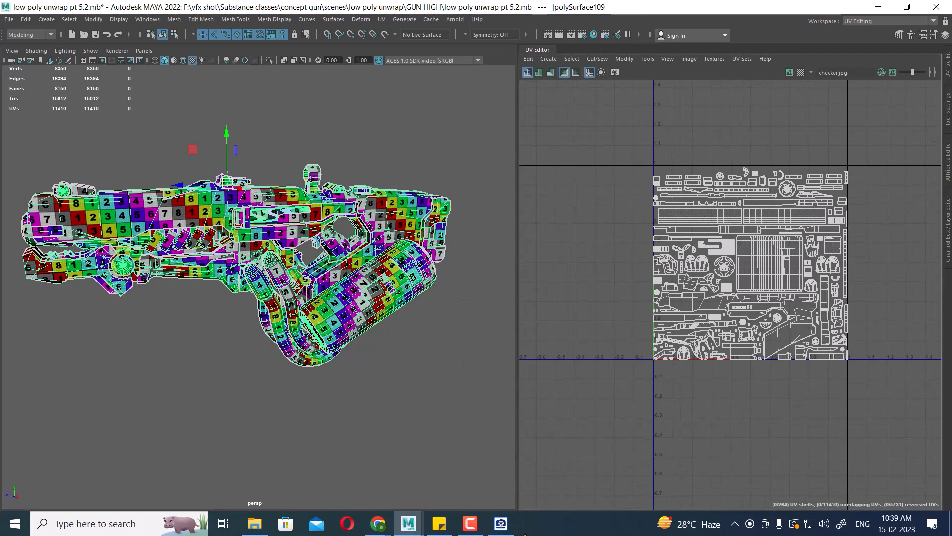
- View the rifle concept image in ACDSee Quick View, return to Maya and compare both sides of the mirrored gun
{"action": "left_click", "coordinate": [501, 525]}
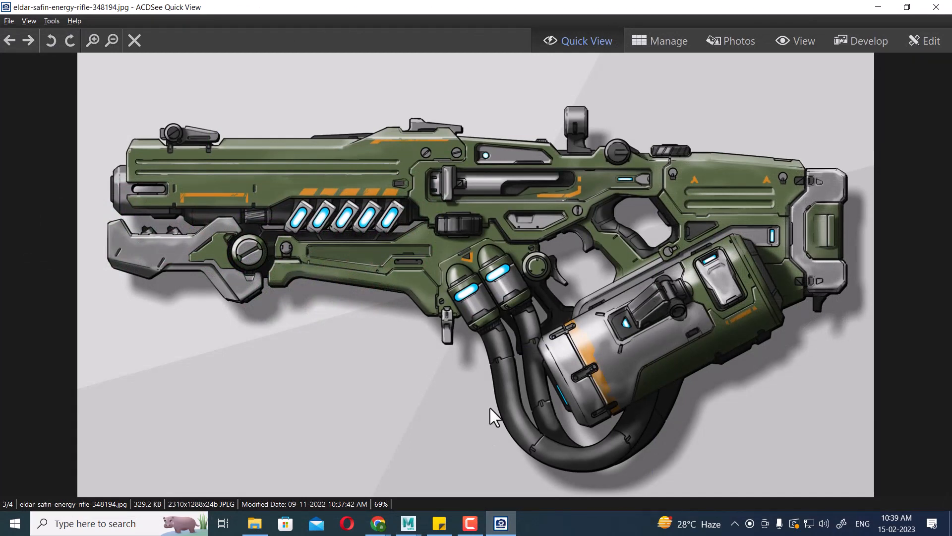
{"action": "left_click", "coordinate": [878, 7]}
{"action": "left_click_drag", "start_coordinate": [309, 332], "coordinate": [302, 332], "text": "alt"}
{"action": "left_click", "coordinate": [376, 397]}
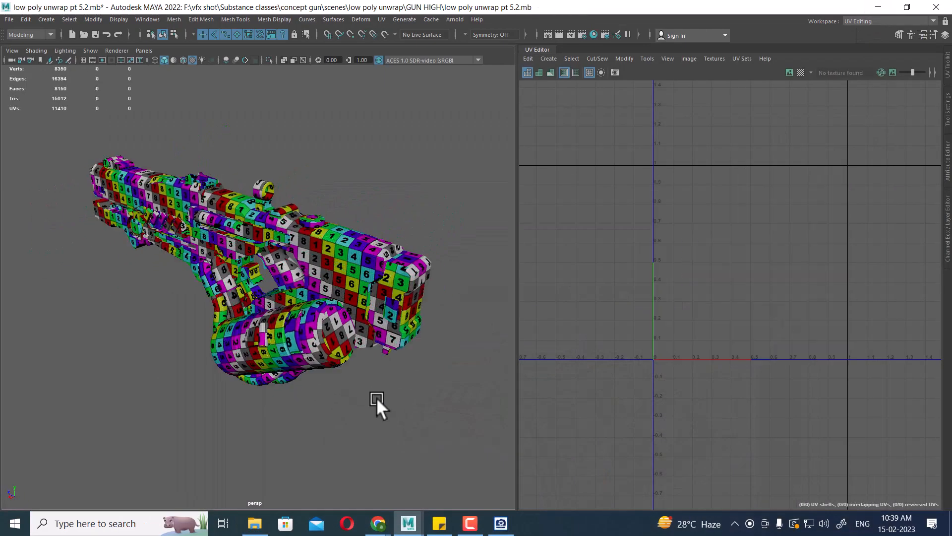
{"action": "left_click_drag", "start_coordinate": [377, 398], "coordinate": [317, 385], "text": "alt"}
{"action": "left_click_drag", "start_coordinate": [166, 276], "coordinate": [370, 319], "text": "alt"}
- Select the entire mirrored gun and check its UV layout and mesh from several angles
{"action": "left_click_drag", "start_coordinate": [438, 153], "coordinate": [79, 450]}
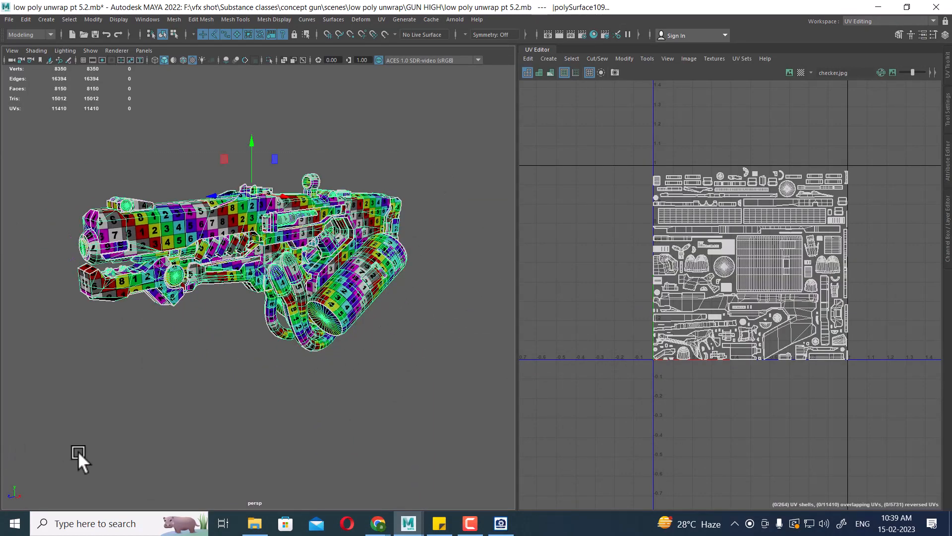
{"action": "scroll", "coordinate": [764, 310], "scroll_direction": "up", "scroll_amount": 2}
{"action": "left_click_drag", "start_coordinate": [313, 288], "coordinate": [230, 262], "text": "alt"}
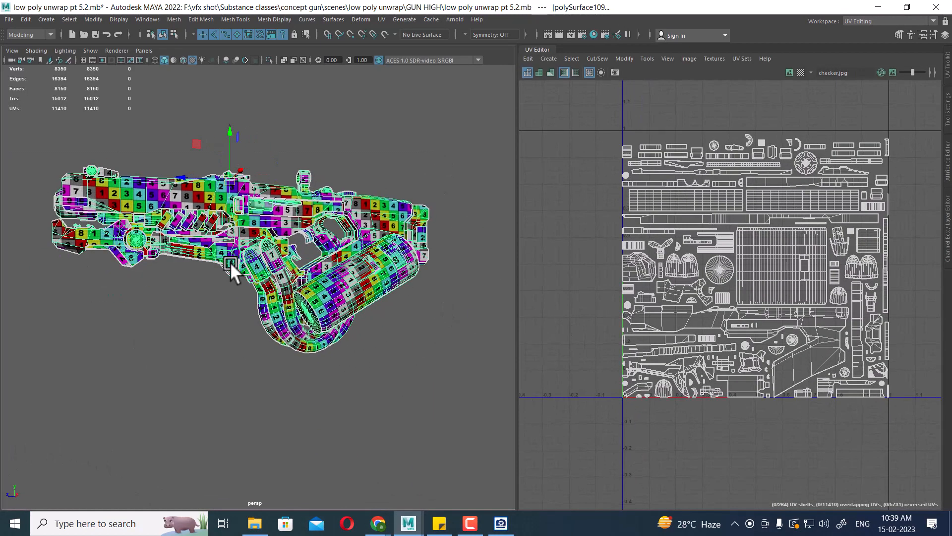
{"action": "scroll", "coordinate": [271, 302], "scroll_direction": "up", "scroll_amount": 2}
{"action": "left_click_drag", "start_coordinate": [270, 302], "coordinate": [347, 334], "text": "alt"}
{"action": "scroll", "coordinate": [341, 334], "scroll_direction": "down", "scroll_amount": 4}
- Save the scene under the new name "low poly unwrap pt 5.3 end.mb" in the GUN HIGH folder
{"action": "left_click", "coordinate": [9, 19]}
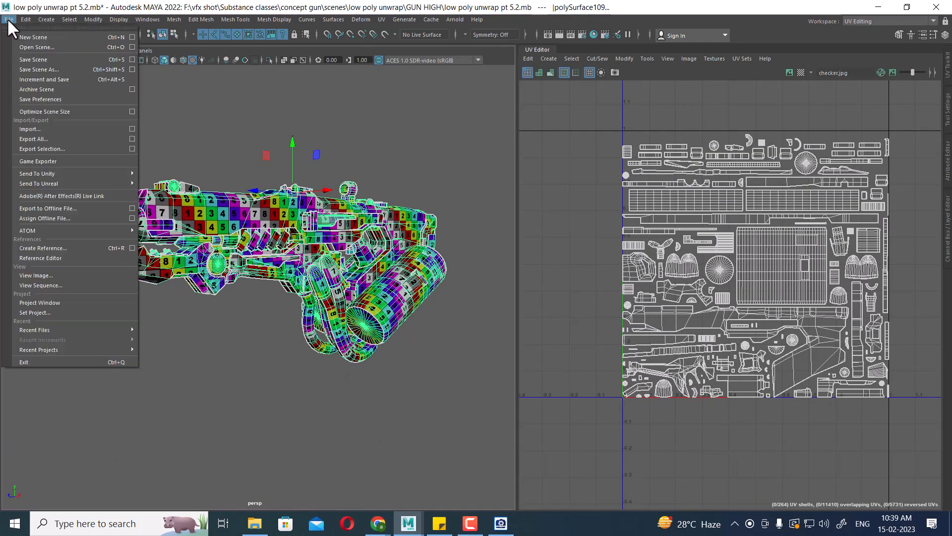
{"action": "left_click", "coordinate": [43, 67]}
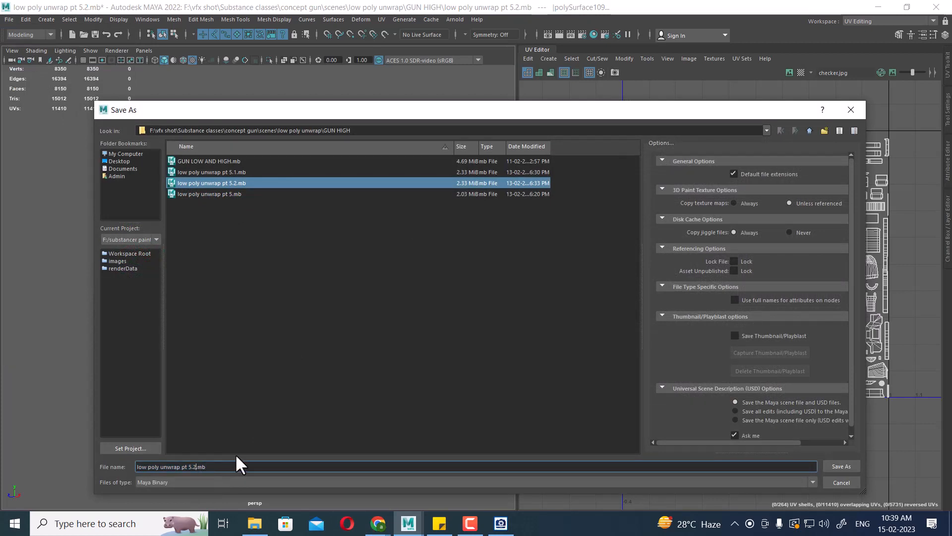
{"action": "key", "text": "BackSpace"}
{"action": "key", "text": "BackSpace"}
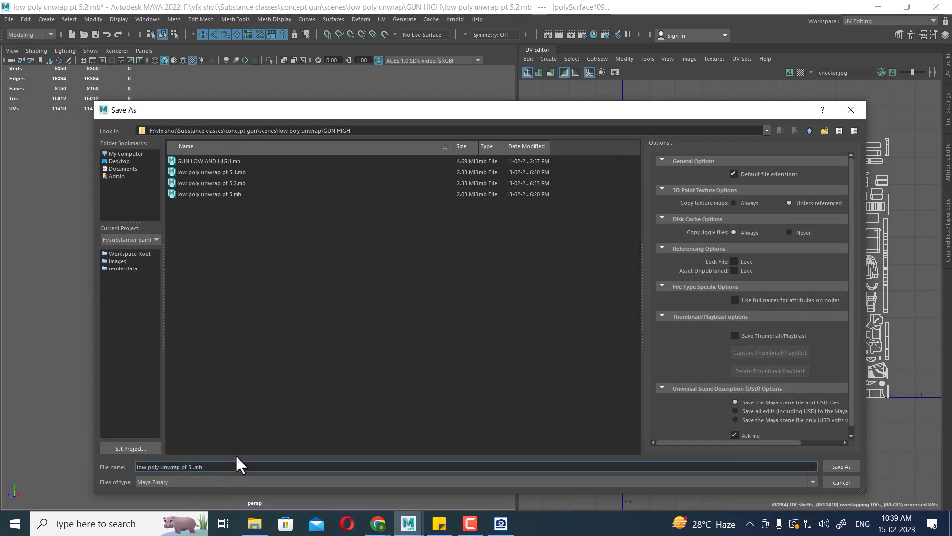
{"action": "type", "text": "3 end"}
{"action": "key", "text": "Return"}
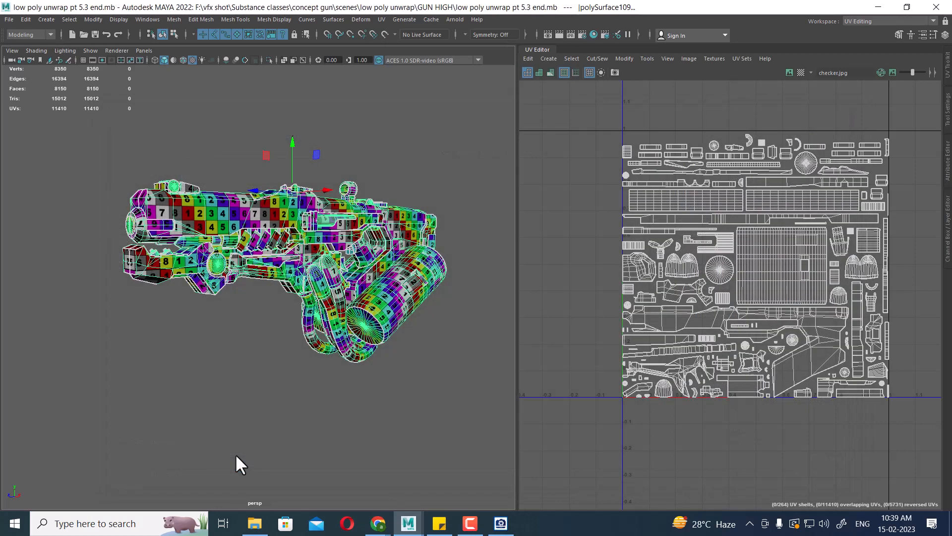
- Switch to the Maya window with GUN LOW AND HIGH.mb and inspect the high-poly gun's wireframe
{"action": "mouse_move", "coordinate": [408, 522]}
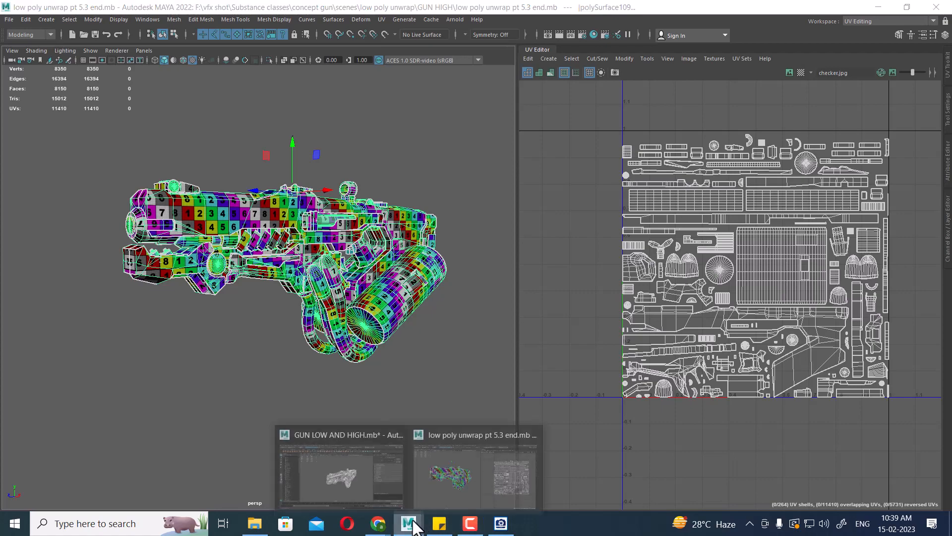
{"action": "left_click", "coordinate": [350, 452]}
{"action": "left_click_drag", "start_coordinate": [491, 343], "coordinate": [423, 318], "text": "alt"}
{"action": "right_click_drag", "start_coordinate": [423, 319], "coordinate": [489, 340], "text": "alt"}
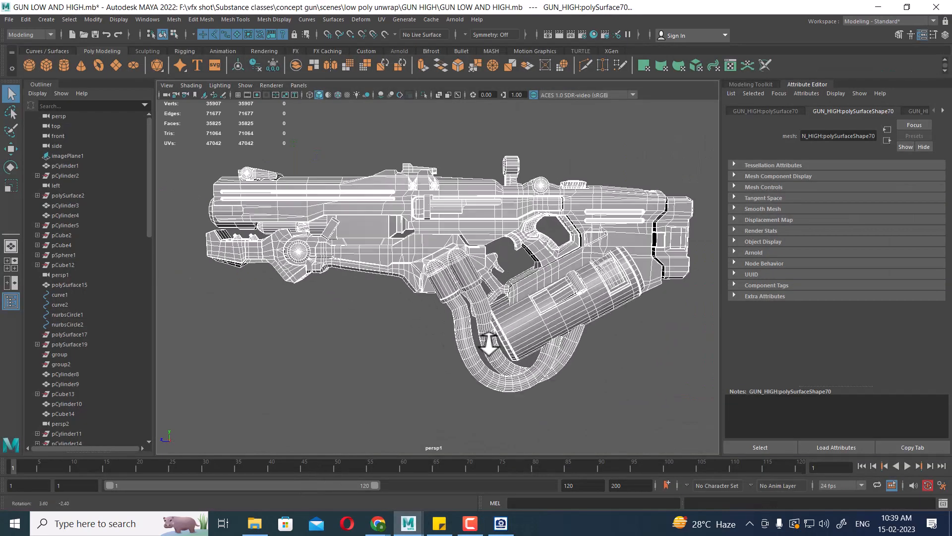
{"action": "left_click_drag", "start_coordinate": [526, 355], "coordinate": [499, 360], "text": "alt"}
{"action": "right_click_drag", "start_coordinate": [499, 359], "coordinate": [549, 360], "text": "alt"}
- Select the large cylinder of the high-poly gun to inspect it, and reselect the entire gun
{"action": "left_click", "coordinate": [549, 359]}
{"action": "left_click", "coordinate": [531, 292]}
{"action": "mouse_move", "coordinate": [531, 332]}
{"action": "left_mouse_down", "text": "alt"}
{"action": "mouse_move", "coordinate": [502, 318]}
{"action": "mouse_move", "coordinate": [496, 304]}
{"action": "mouse_move", "coordinate": [487, 323]}
{"action": "mouse_move", "coordinate": [528, 329]}
{"action": "left_mouse_up", "text": "alt"}
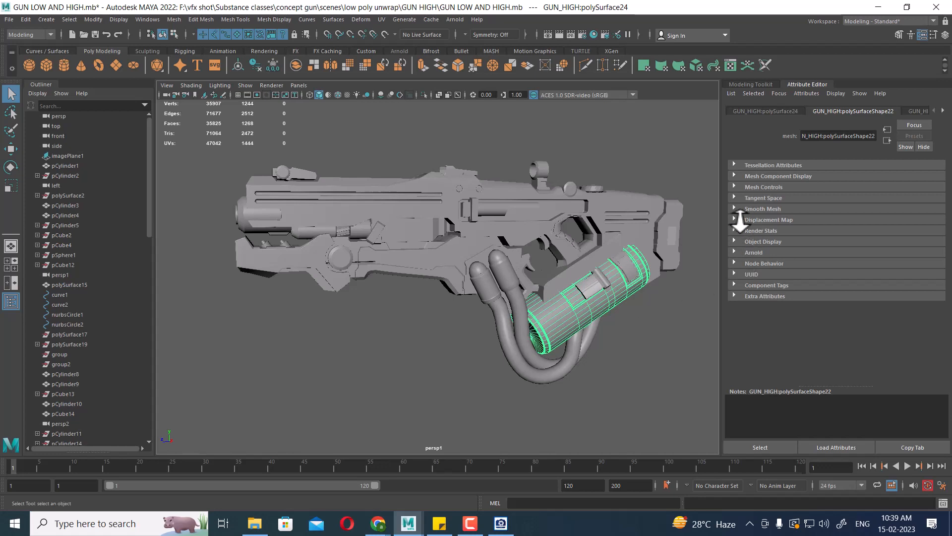
{"action": "left_click_drag", "start_coordinate": [707, 154], "coordinate": [249, 442]}
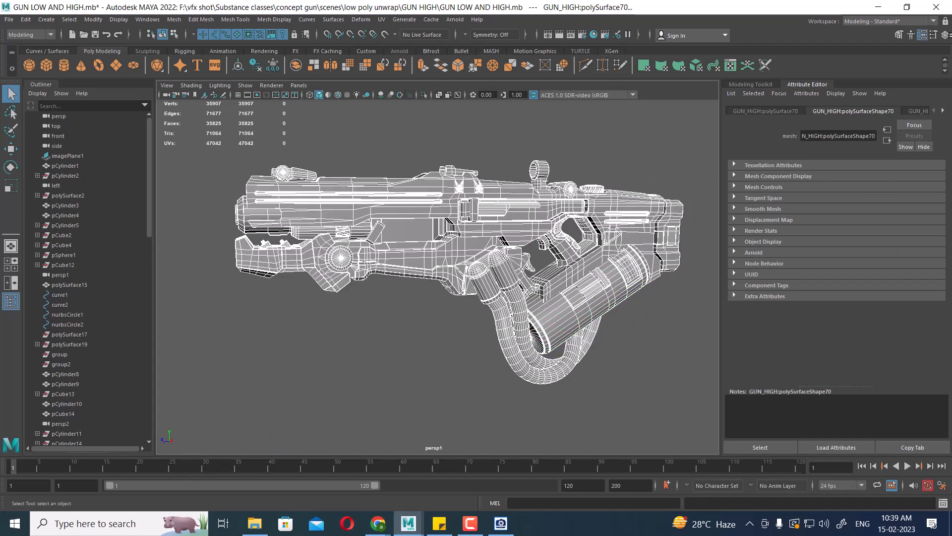
- Open the Channel Box / Layer Editor, toggle the GUN_LOW_MESH layer's visibility on and off, and highlight that layer
{"action": "left_click", "coordinate": [945, 35]}
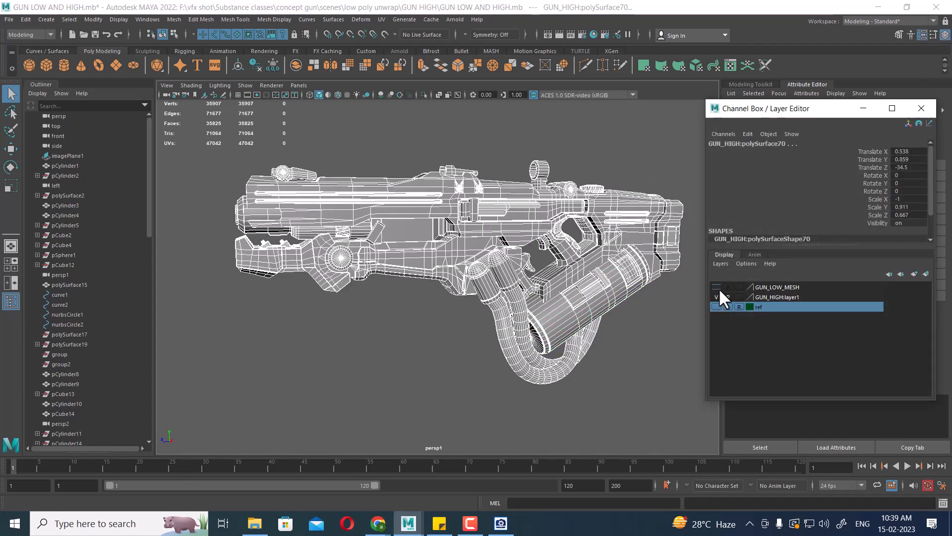
{"action": "left_click", "coordinate": [716, 286]}
{"action": "left_click", "coordinate": [716, 287]}
{"action": "left_click", "coordinate": [778, 287]}
{"action": "left_click_drag", "start_coordinate": [612, 287], "coordinate": [544, 300], "text": "alt"}
{"action": "left_click_drag", "start_coordinate": [578, 347], "coordinate": [517, 329], "text": "alt"}
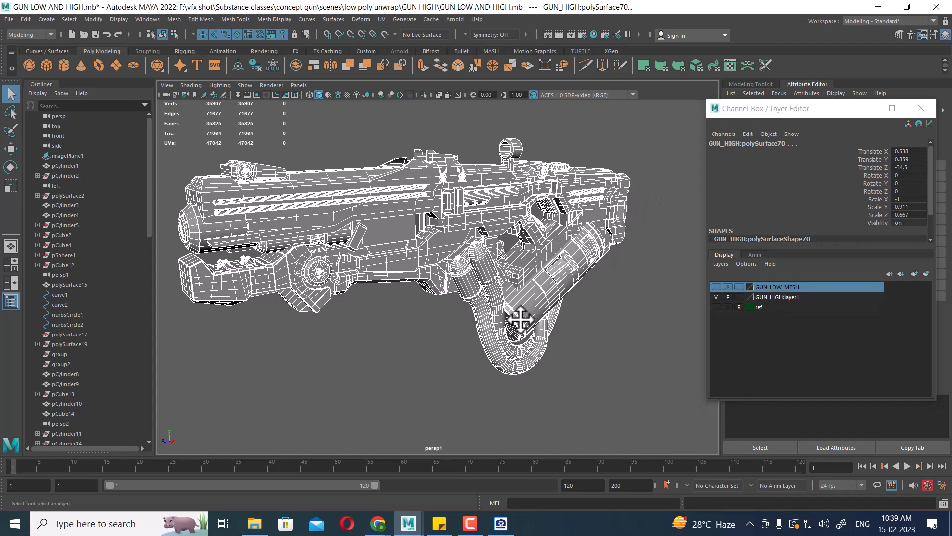
{"action": "right_click", "coordinate": [808, 292]}
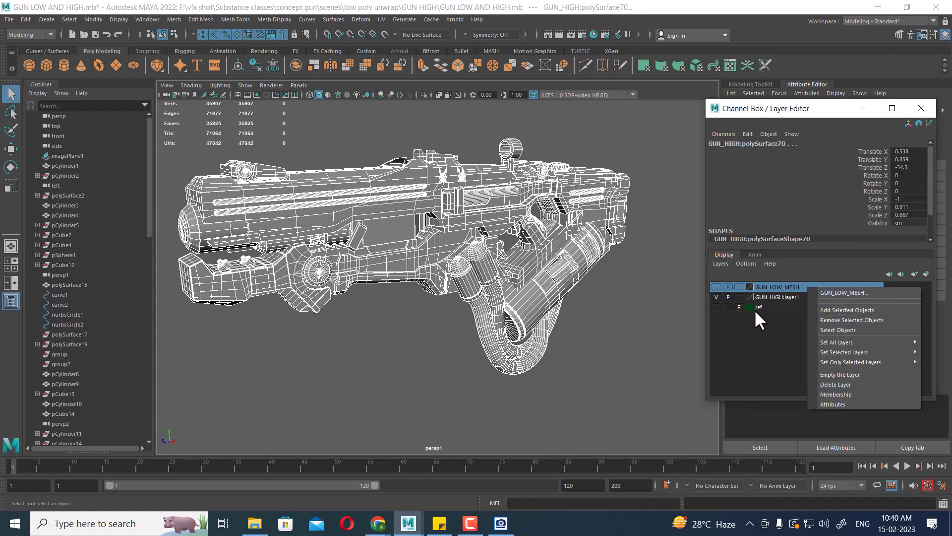
- Hide GUN_HIGH:layer1, show GUN_LOW_MESH, and delete the entire old low-poly gun
{"action": "left_click", "coordinate": [716, 296]}
{"action": "left_click", "coordinate": [715, 287]}
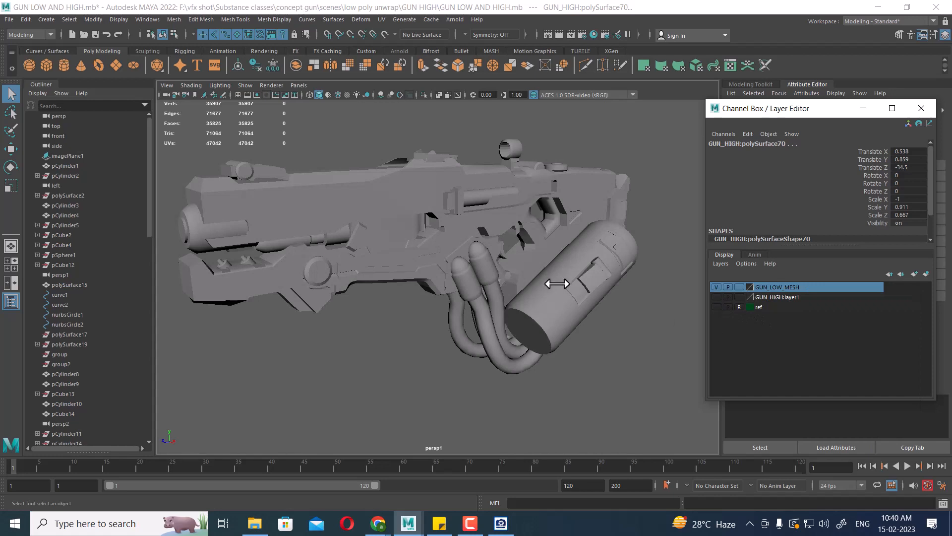
{"action": "right_click_drag", "start_coordinate": [553, 283], "coordinate": [594, 166], "text": "alt"}
{"action": "left_click_drag", "start_coordinate": [594, 166], "coordinate": [267, 397]}
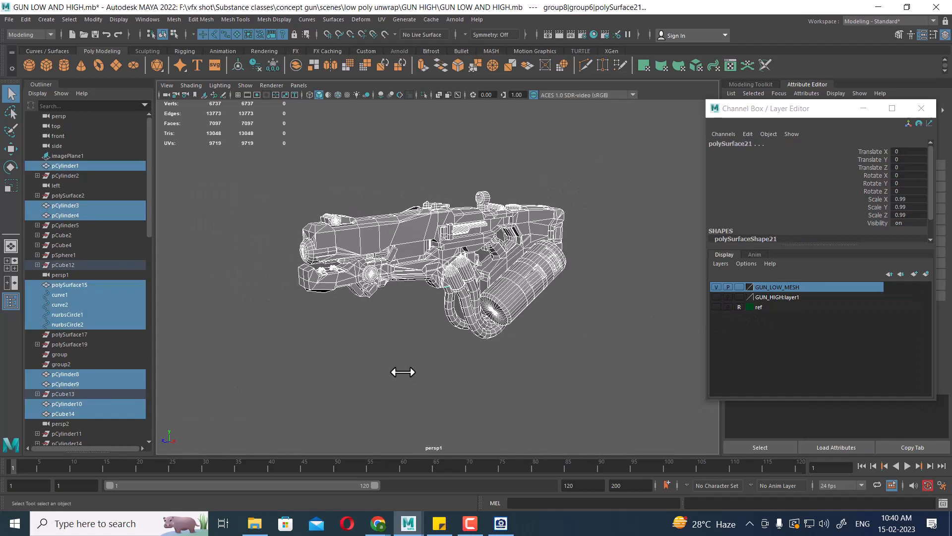
{"action": "key", "text": "Delete"}
- Make GUN_HIGH:layer1 visible again, highlight it, and select and frame the whole high-poly gun
{"action": "left_click", "coordinate": [717, 297]}
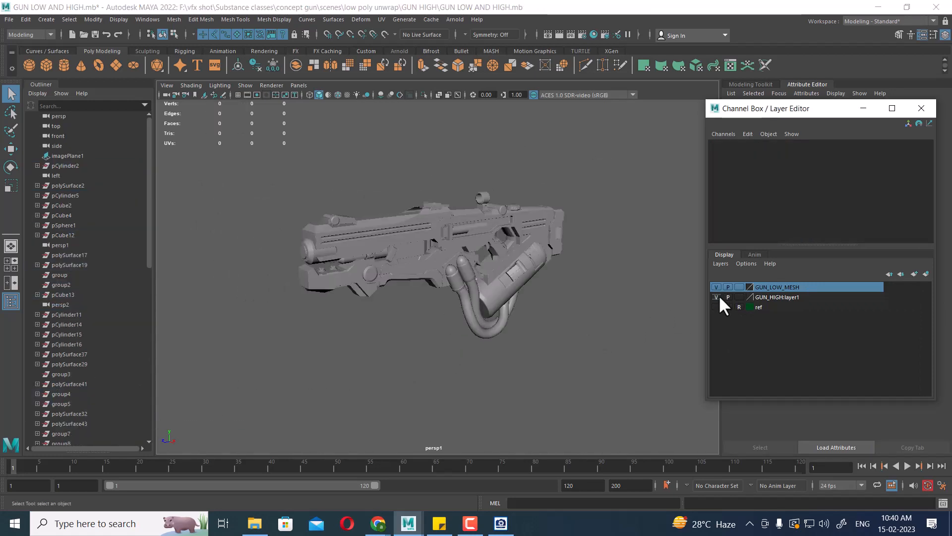
{"action": "left_click", "coordinate": [788, 296]}
{"action": "left_click_drag", "start_coordinate": [615, 164], "coordinate": [389, 394]}
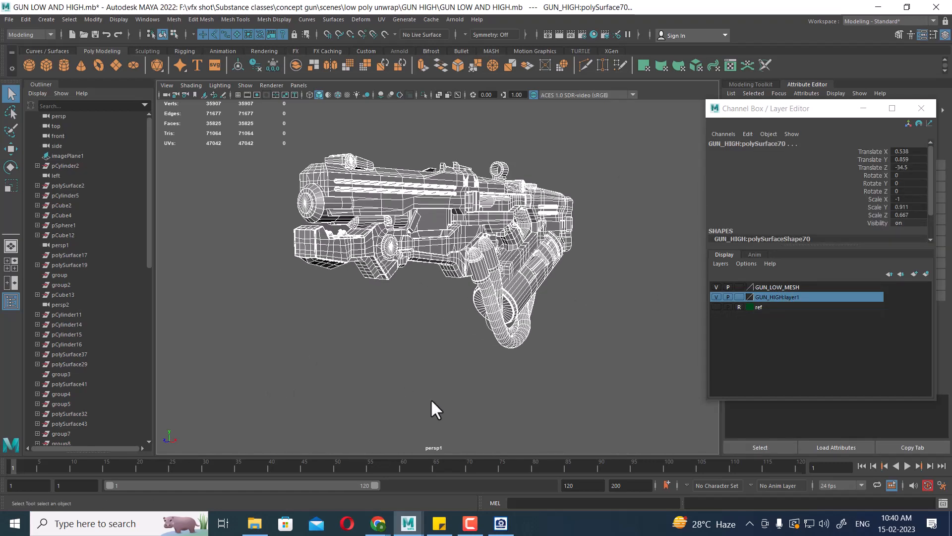
{"action": "key", "text": "f"}
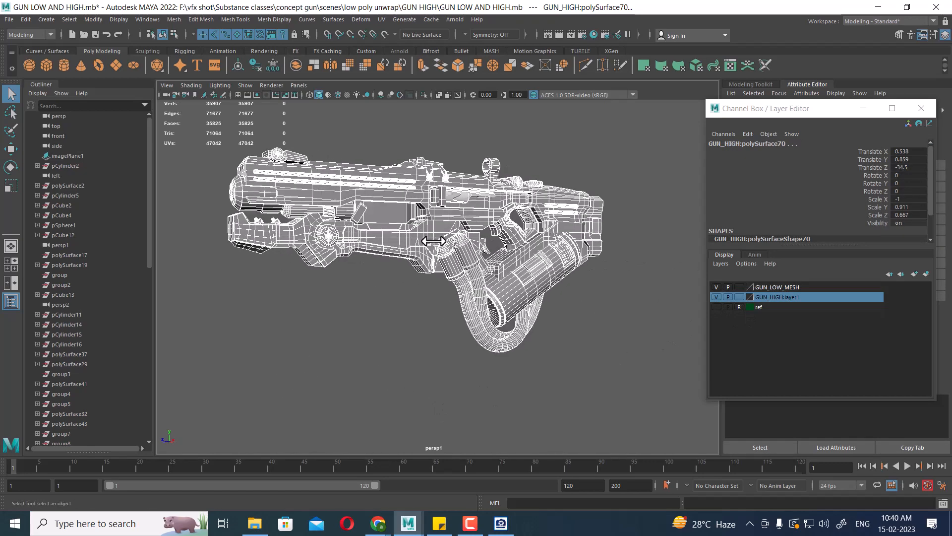
- Reset the Optimize Scene Size options to their defaults, apply the scene optimization, and close the options
{"action": "left_click", "coordinate": [9, 19]}
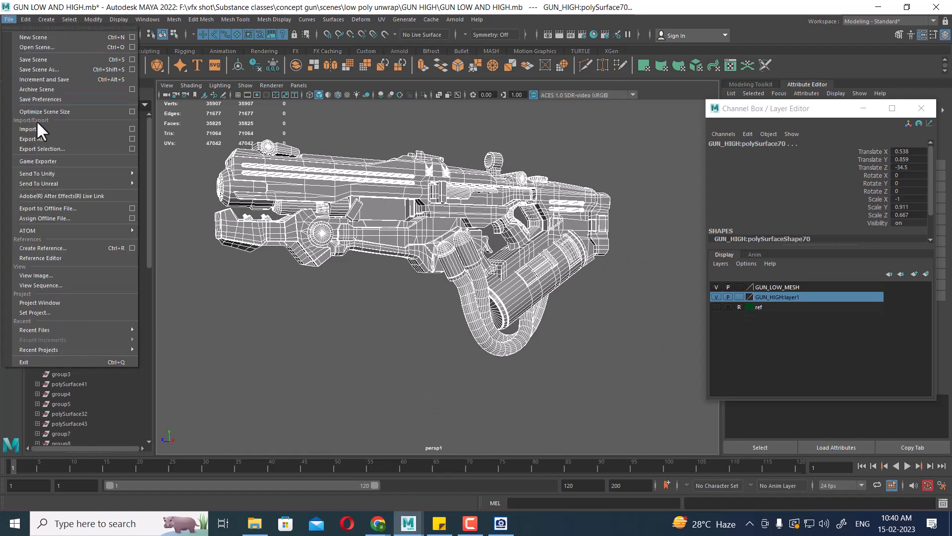
{"action": "left_click", "coordinate": [132, 110]}
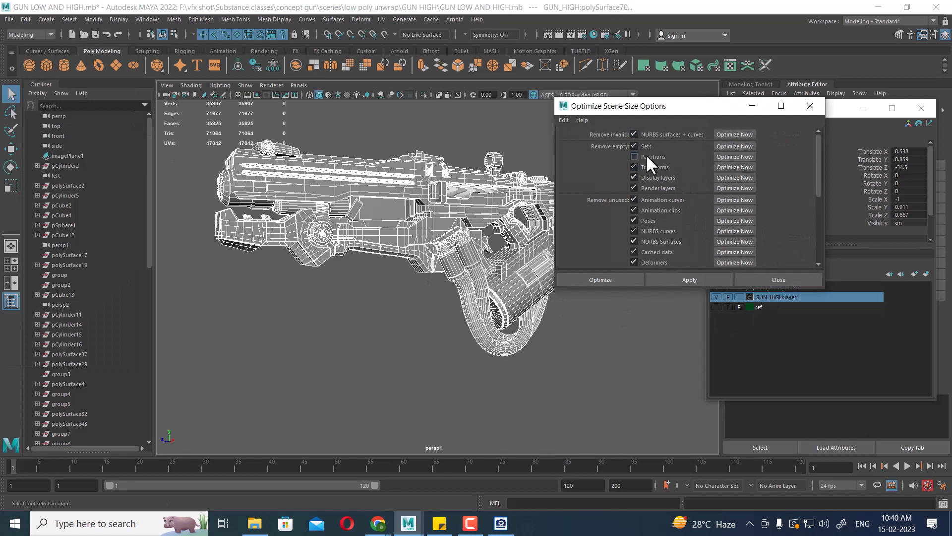
{"action": "left_click", "coordinate": [565, 120]}
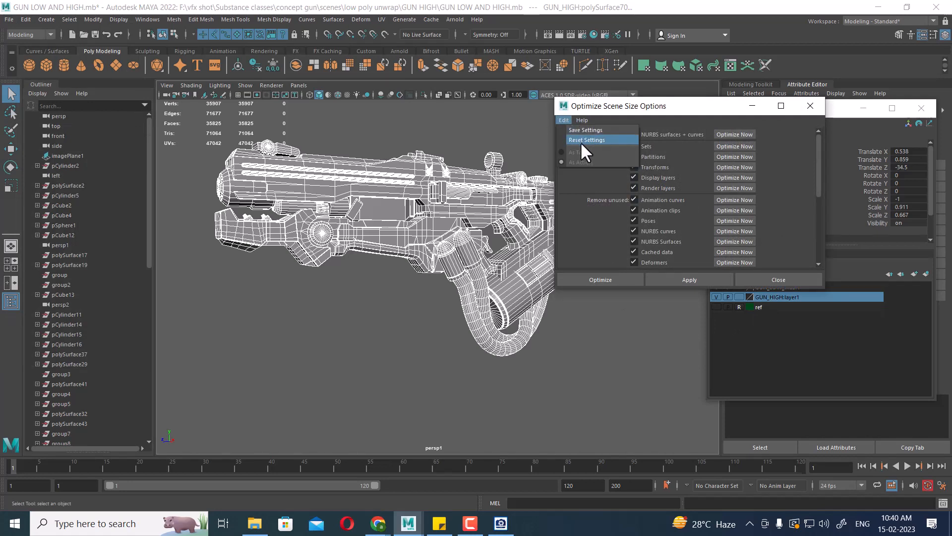
{"action": "left_click", "coordinate": [580, 141]}
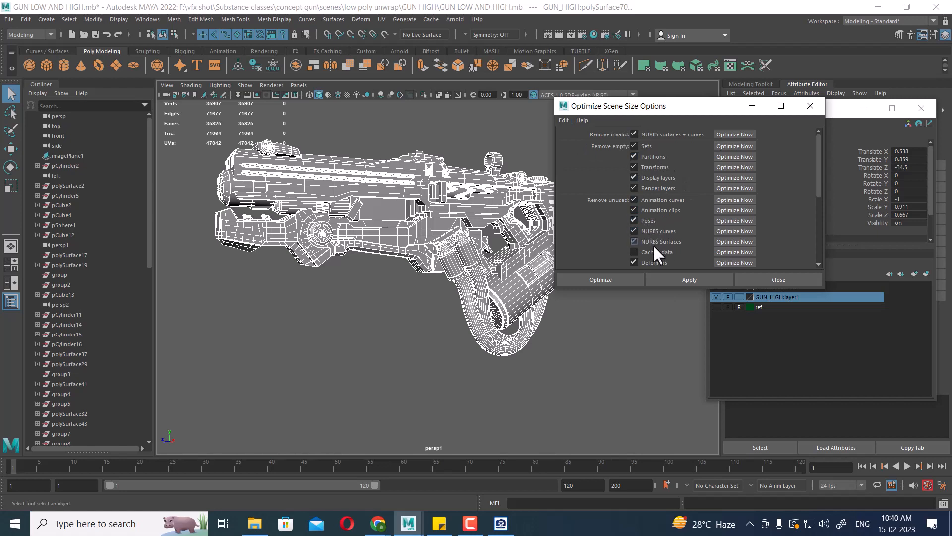
{"action": "scroll", "coordinate": [661, 260], "scroll_direction": "down", "scroll_amount": 4}
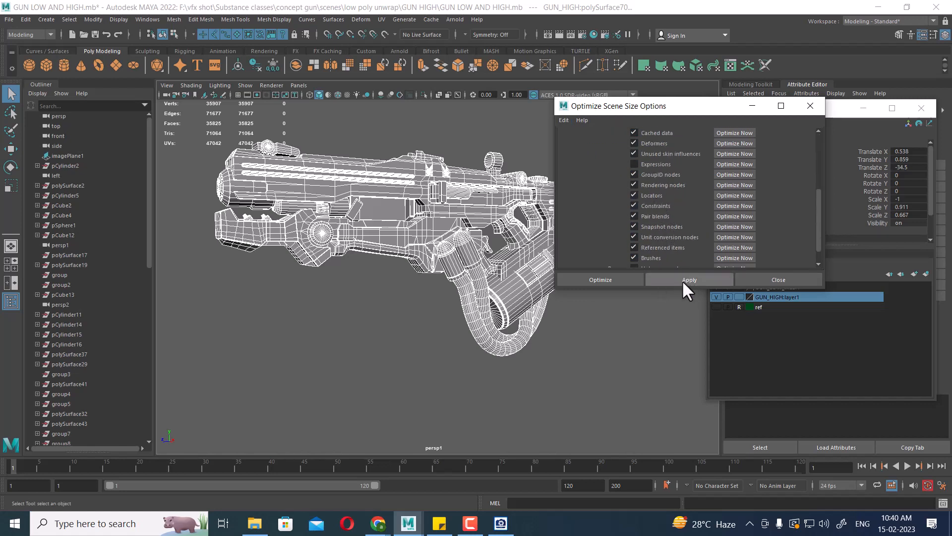
{"action": "left_click", "coordinate": [684, 279]}
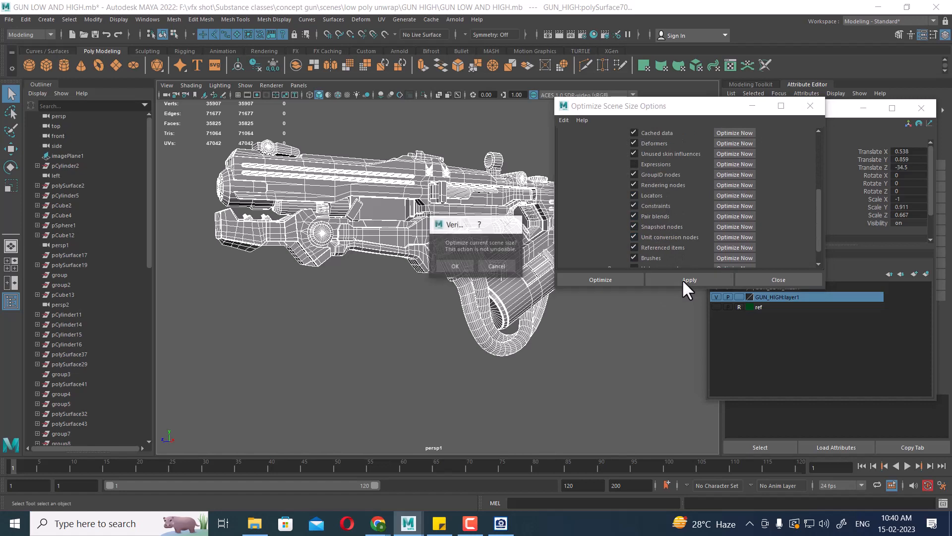
{"action": "left_click", "coordinate": [454, 266]}
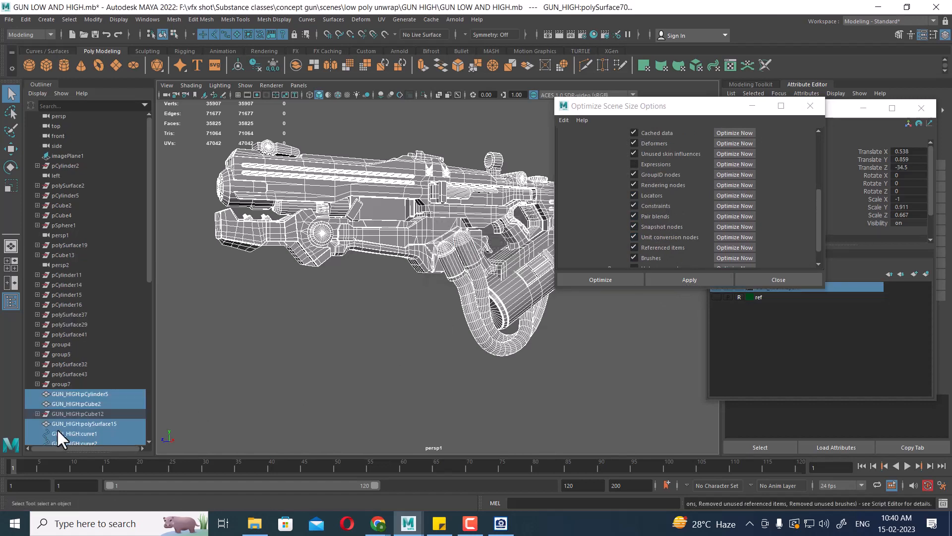
{"action": "scroll", "coordinate": [72, 282], "scroll_direction": "down", "scroll_amount": 10}
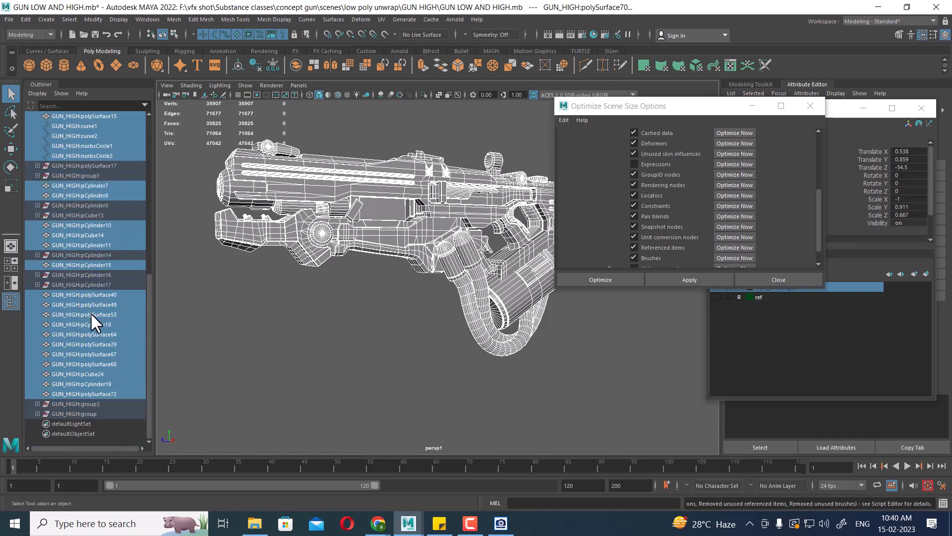
{"action": "scroll", "coordinate": [421, 303], "scroll_direction": "up", "scroll_amount": 3}
{"action": "scroll", "coordinate": [425, 301], "scroll_direction": "down", "scroll_amount": 3}
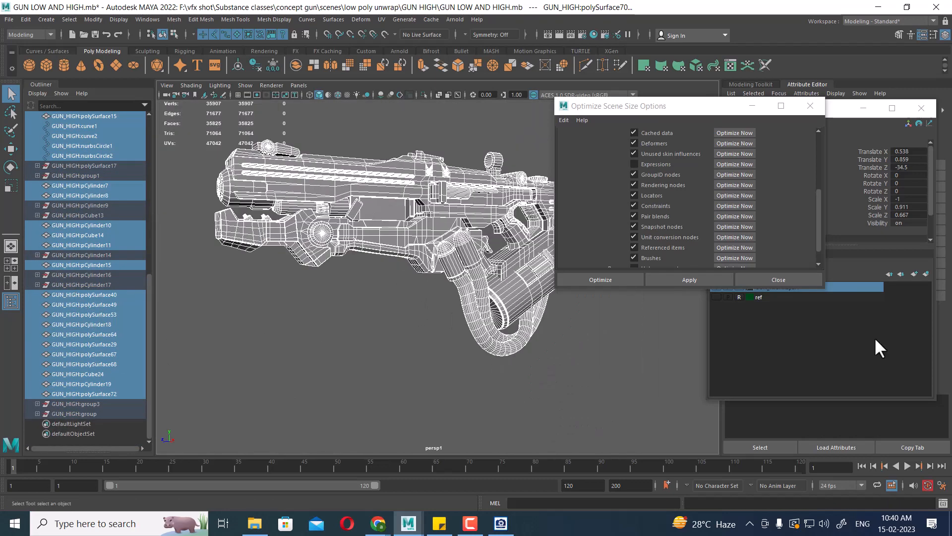
{"action": "left_click", "coordinate": [819, 278]}
- Show all hidden objects in the scene and inspect the gun for leftover geometry
{"action": "left_click", "coordinate": [118, 19]}
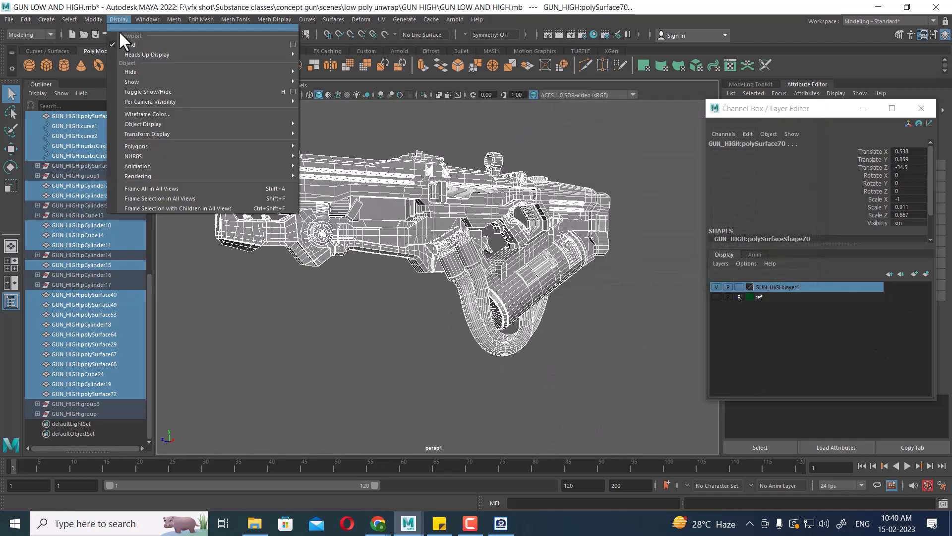
{"action": "mouse_move", "coordinate": [180, 82]}
{"action": "left_click", "coordinate": [344, 138]}
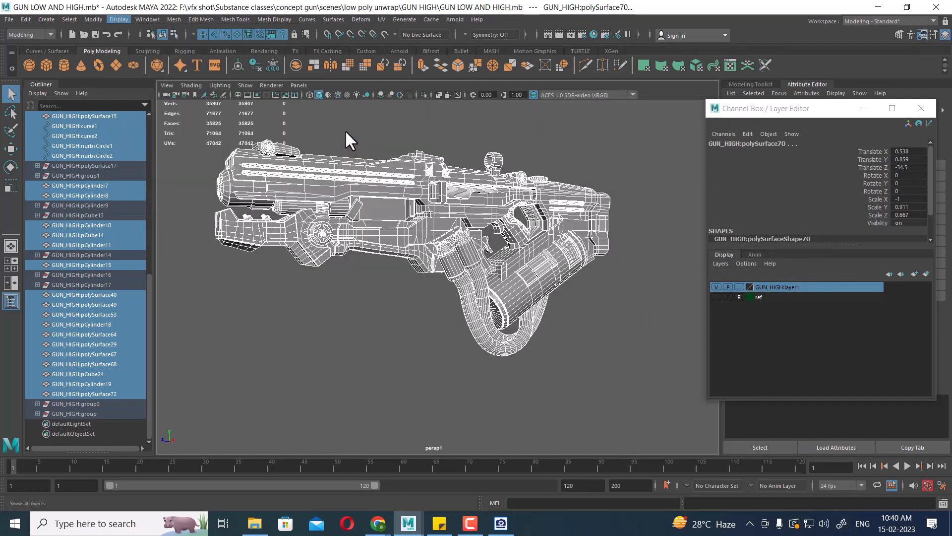
{"action": "left_click_drag", "start_coordinate": [565, 312], "coordinate": [556, 285], "text": "alt"}
{"action": "scroll", "coordinate": [561, 298], "scroll_direction": "up", "scroll_amount": 2}
{"action": "middle_click_drag", "start_coordinate": [572, 311], "coordinate": [631, 296], "text": "alt"}
{"action": "left_click_drag", "start_coordinate": [586, 297], "coordinate": [620, 294], "text": "alt"}
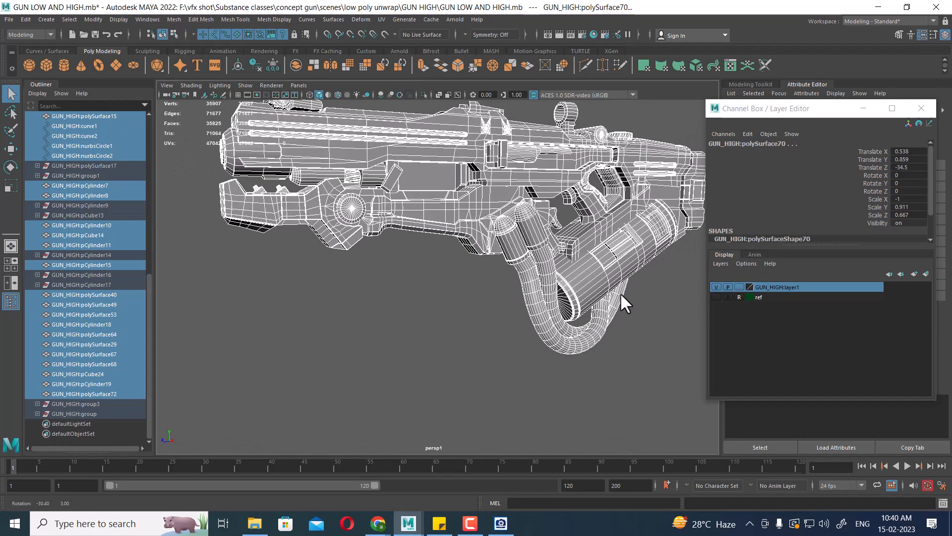
{"action": "middle_click_drag", "start_coordinate": [546, 252], "coordinate": [556, 281], "text": "alt"}
{"action": "left_click_drag", "start_coordinate": [556, 281], "coordinate": [590, 285], "text": "alt"}
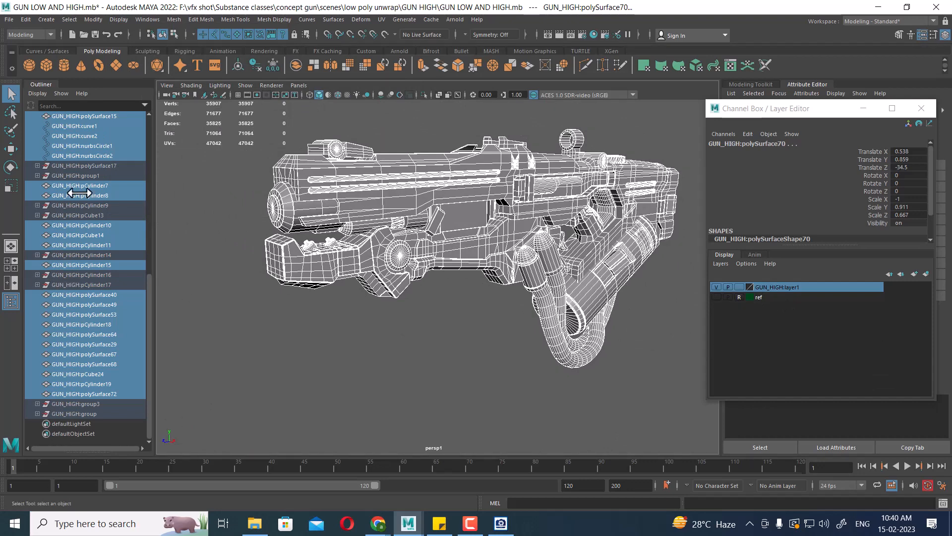
- Select the leftover Outliner nodes from pCylinder2 through group7, toggle GUN_HIGH:layer1's visibility to check them, and delete them
{"action": "scroll", "coordinate": [88, 246], "scroll_direction": "up", "scroll_amount": 10}
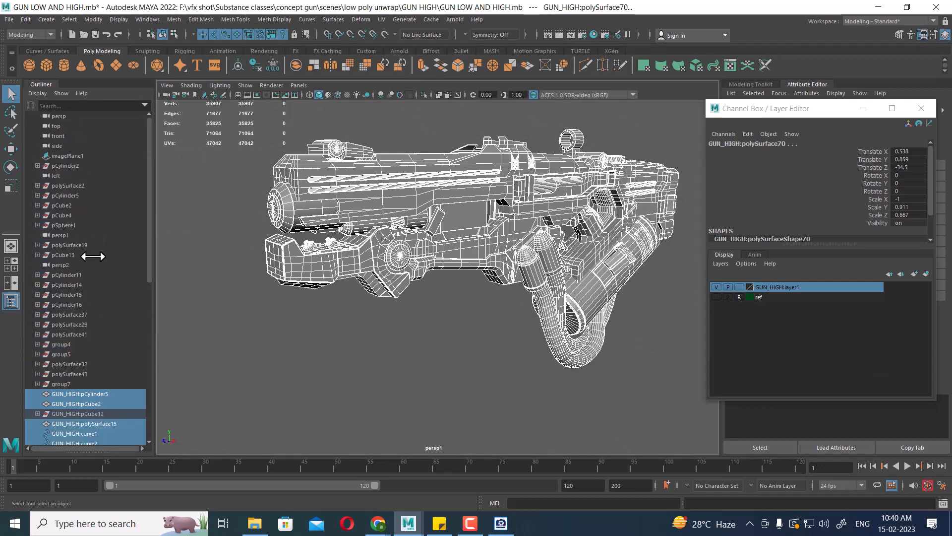
{"action": "left_click", "coordinate": [65, 166]}
{"action": "left_click", "coordinate": [62, 383], "text": "shift"}
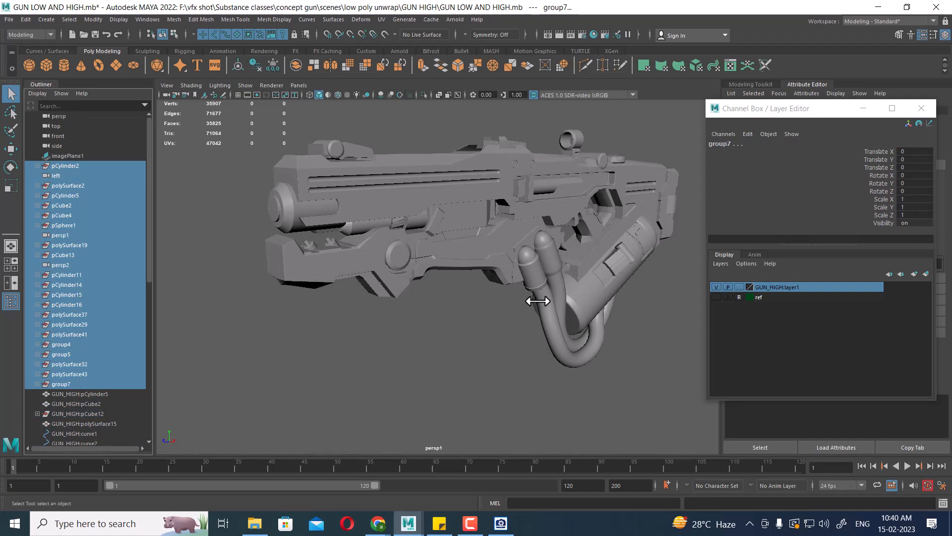
{"action": "right_click_drag", "start_coordinate": [536, 297], "coordinate": [502, 278], "text": "alt"}
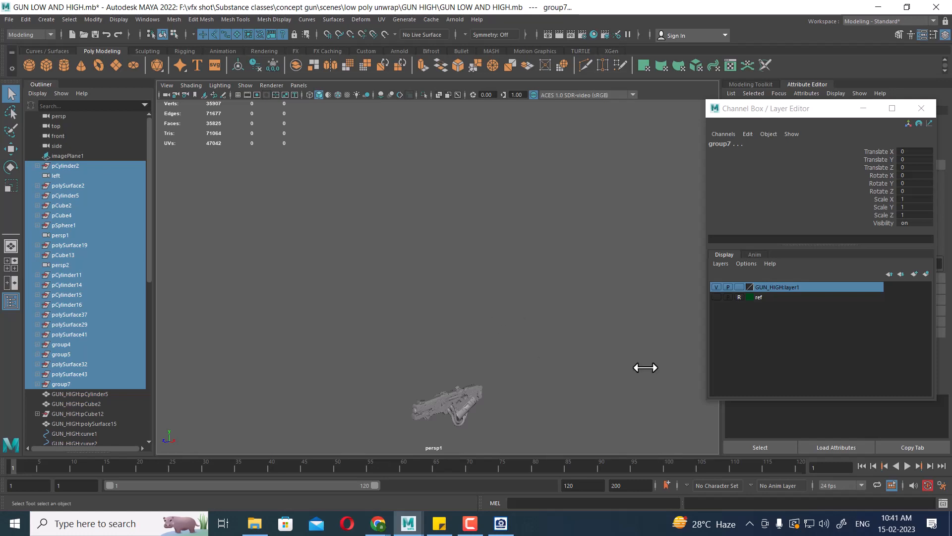
{"action": "left_click", "coordinate": [717, 287]}
{"action": "left_click", "coordinate": [717, 287]}
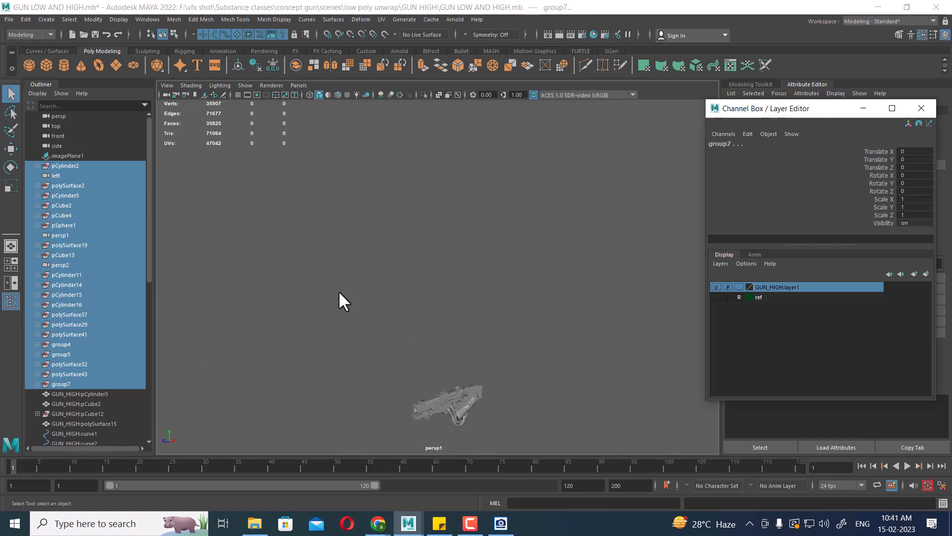
{"action": "right_click_drag", "start_coordinate": [338, 290], "coordinate": [361, 269], "text": "alt"}
{"action": "middle_click_drag", "start_coordinate": [361, 270], "coordinate": [397, 276], "text": "alt"}
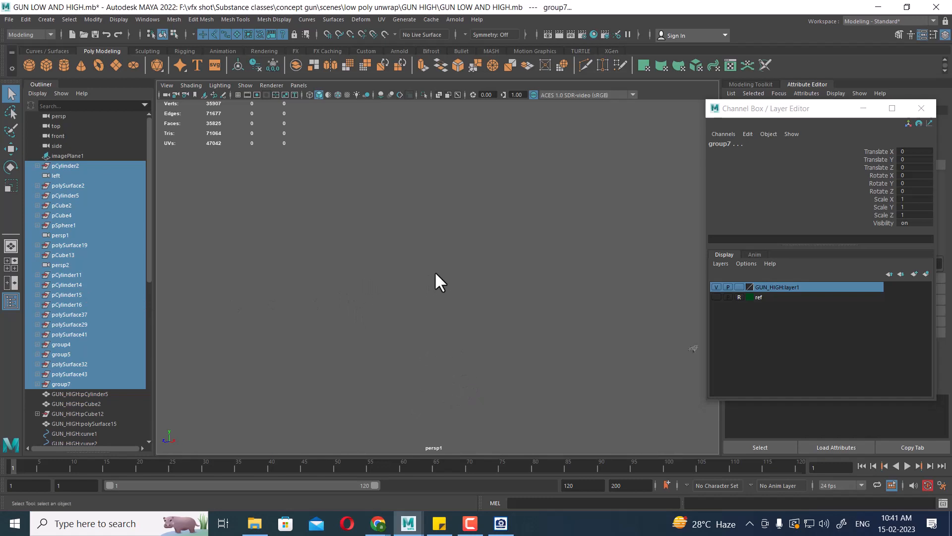
{"action": "key", "text": "Delete"}
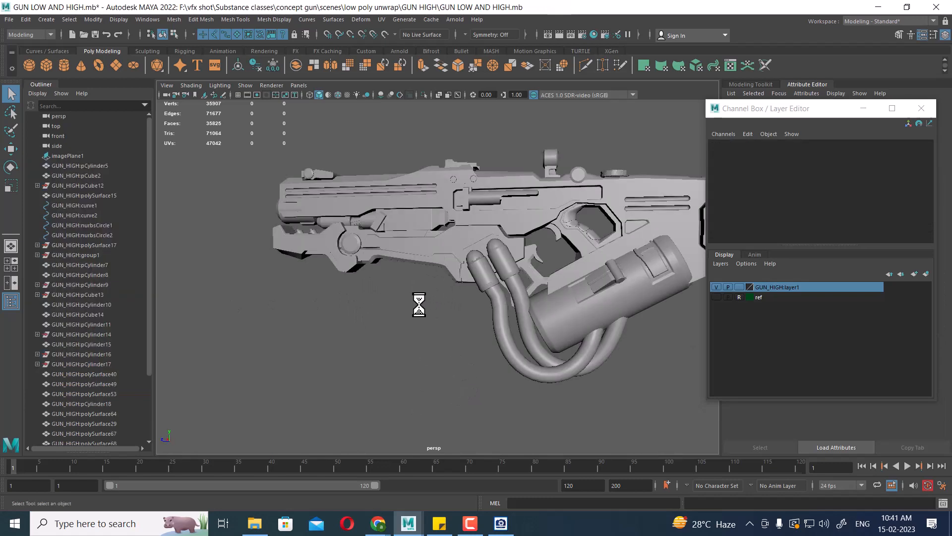
- Select the whole high-poly gun and inspect it from several angles along with its Outliner nodes
{"action": "left_click", "coordinate": [542, 251]}
{"action": "scroll", "coordinate": [557, 322], "scroll_direction": "down", "scroll_amount": 5}
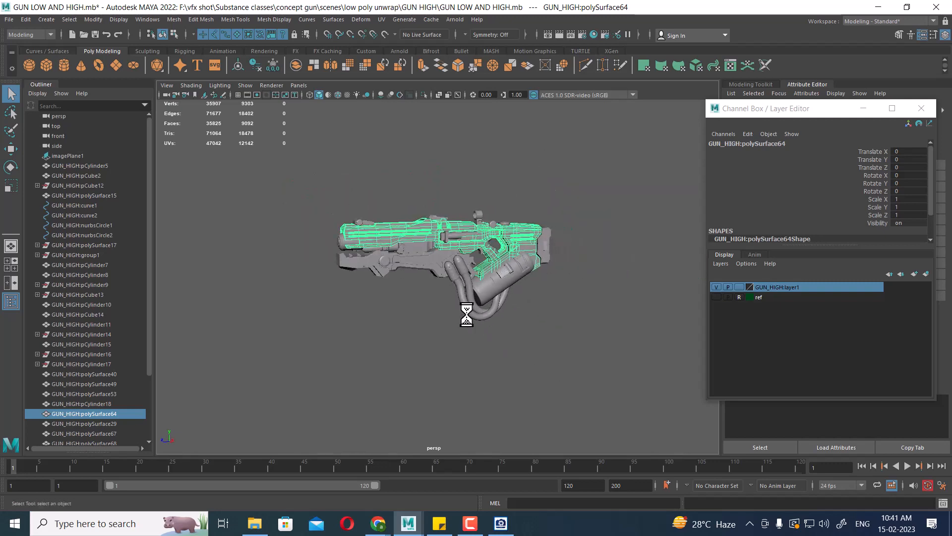
{"action": "left_click_drag", "start_coordinate": [578, 202], "coordinate": [202, 390]}
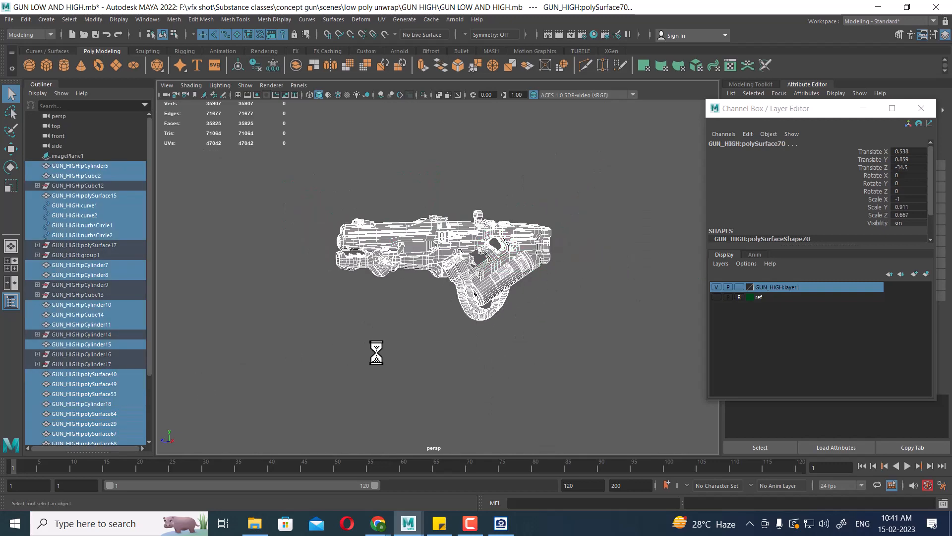
{"action": "left_click_drag", "start_coordinate": [453, 286], "coordinate": [545, 366], "text": "alt"}
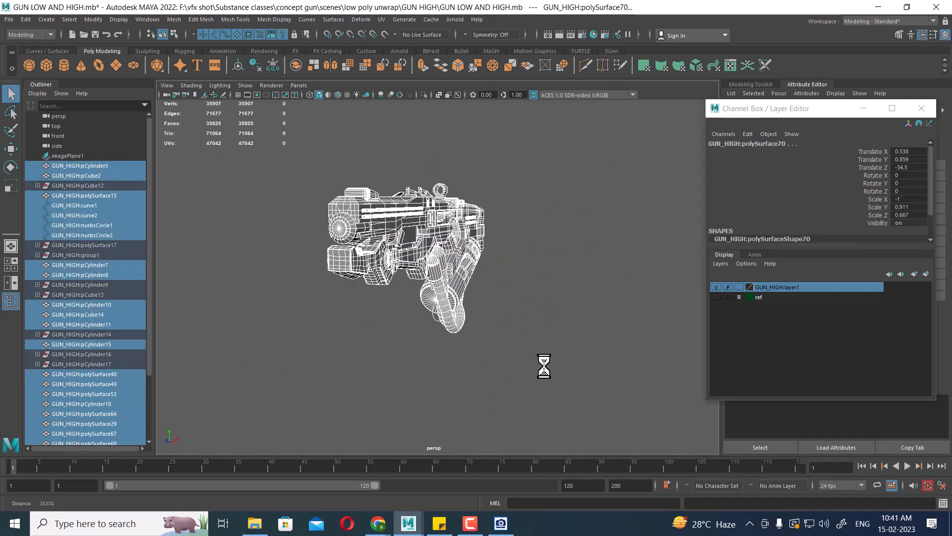
{"action": "right_click_drag", "start_coordinate": [545, 366], "coordinate": [608, 398], "text": "alt"}
{"action": "left_click_drag", "start_coordinate": [609, 398], "coordinate": [521, 353], "text": "alt"}
{"action": "middle_click_drag", "start_coordinate": [482, 340], "coordinate": [533, 345], "text": "alt"}
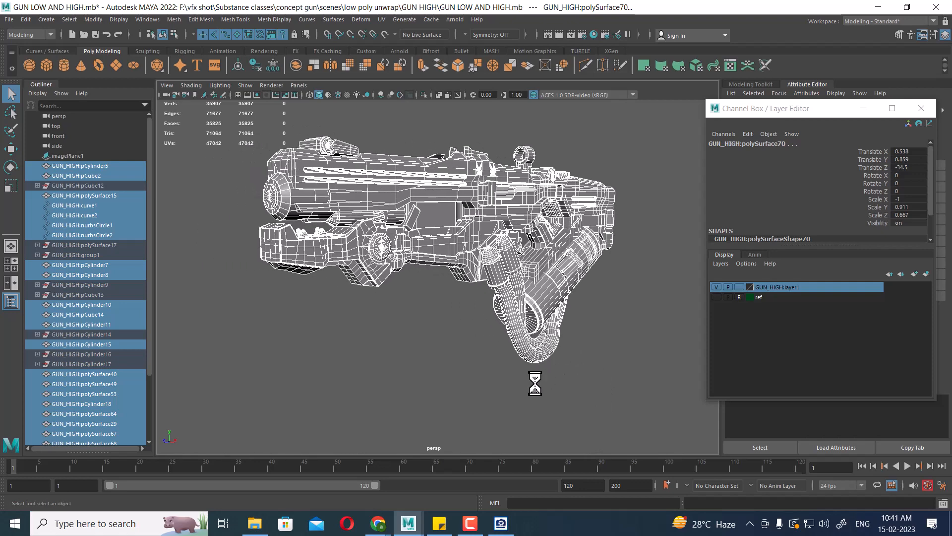
{"action": "scroll", "coordinate": [139, 323], "scroll_direction": "down", "scroll_amount": 3}
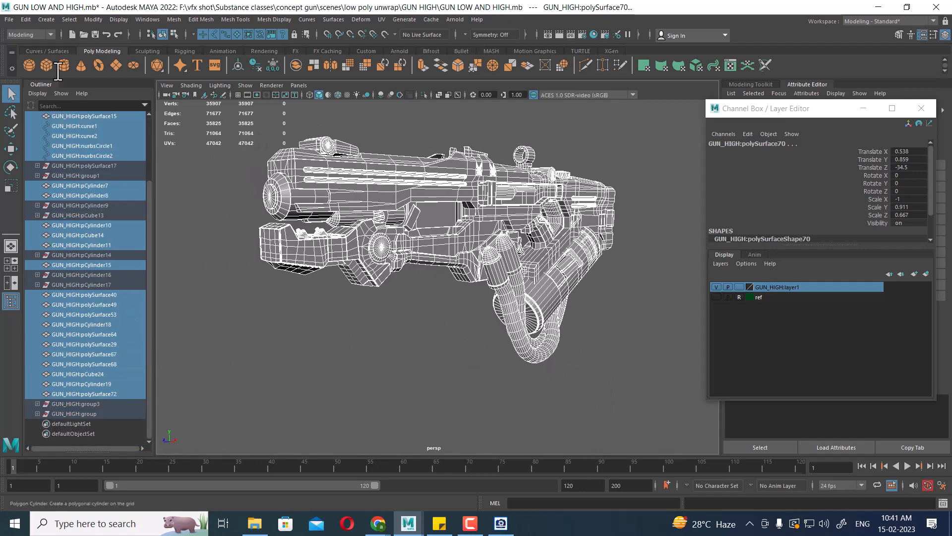
- Optimize the scene size again, also enabling removal of unknown nodes and duplicate shading networks
{"action": "left_click", "coordinate": [26, 20]}
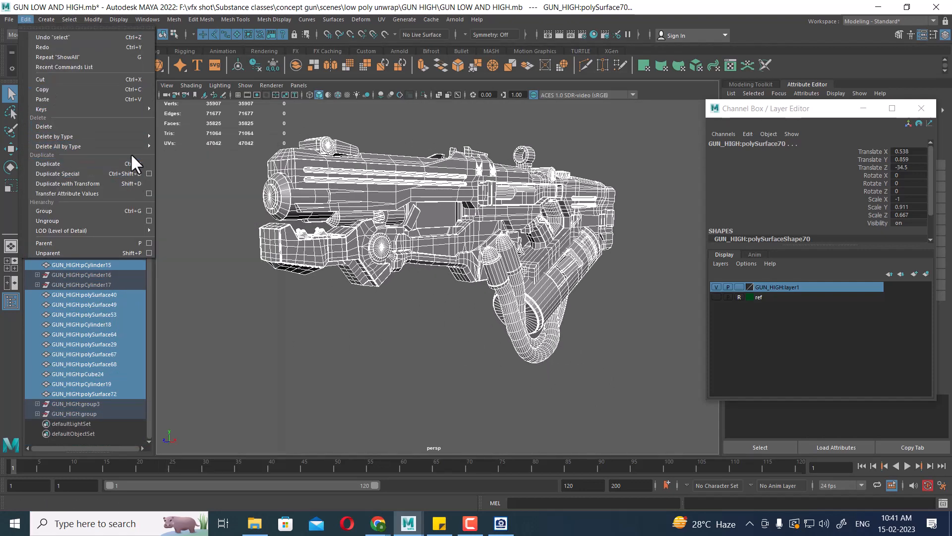
{"action": "mouse_move", "coordinate": [10, 20]}
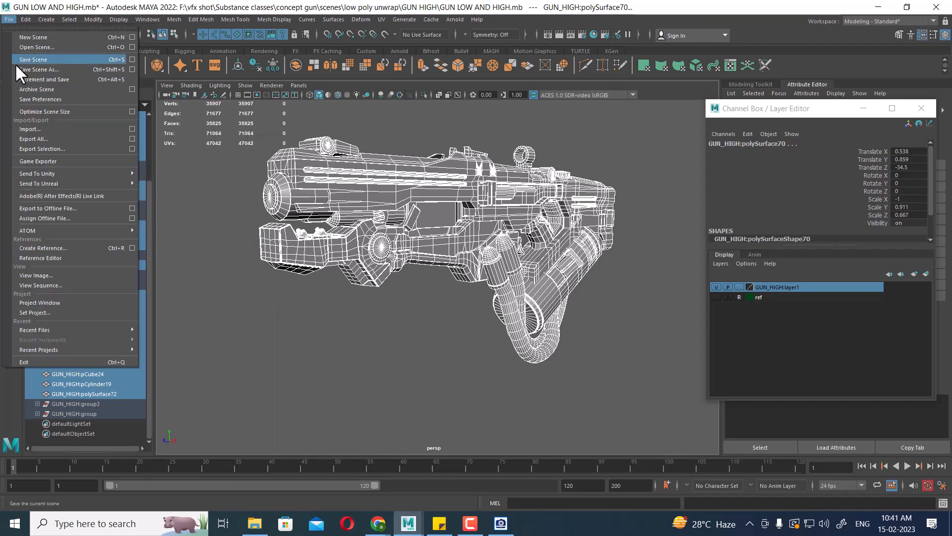
{"action": "left_click", "coordinate": [132, 111]}
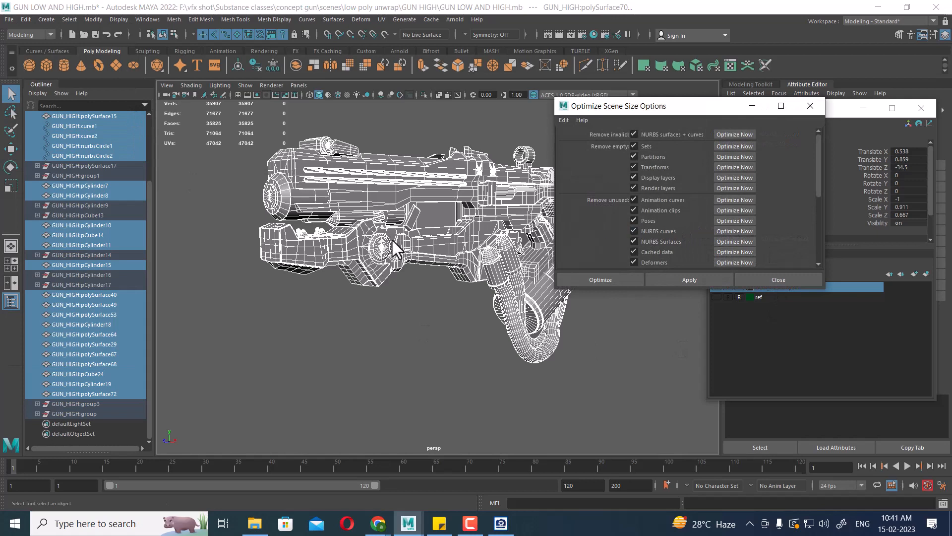
{"action": "scroll", "coordinate": [654, 188], "scroll_direction": "down", "scroll_amount": 5}
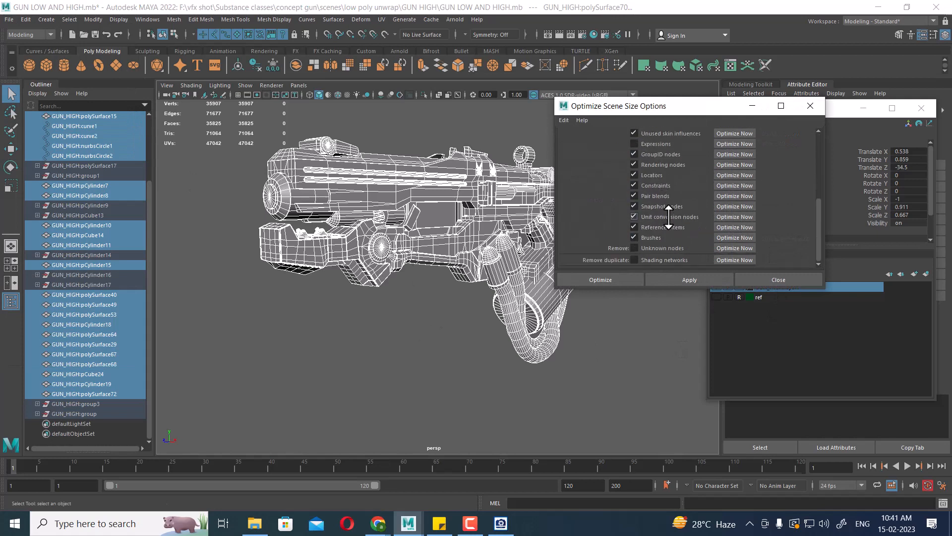
{"action": "left_click", "coordinate": [672, 248]}
{"action": "left_click", "coordinate": [661, 261]}
{"action": "left_click", "coordinate": [615, 279]}
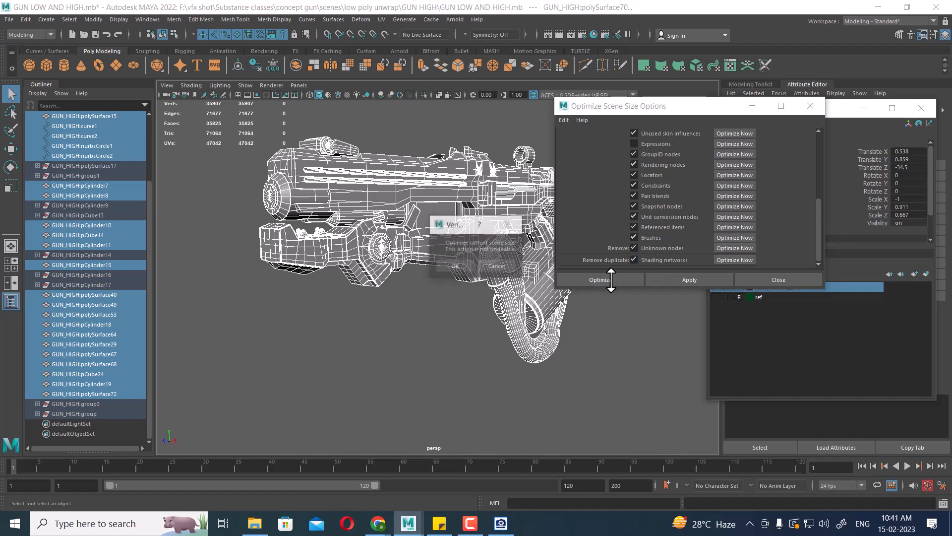
{"action": "left_click", "coordinate": [452, 267]}
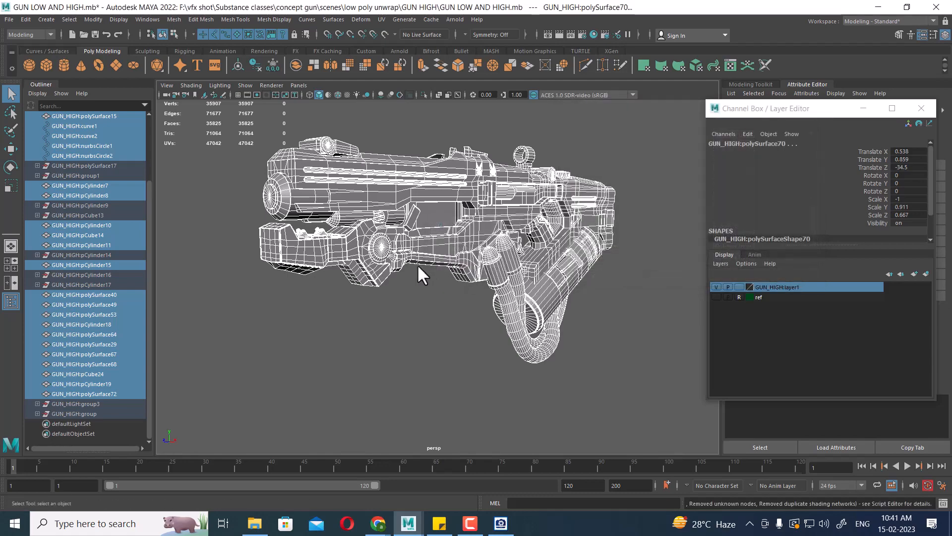
- Group all the selected high-poly gun parts and rename the group gun_high
{"action": "scroll", "coordinate": [537, 301], "scroll_direction": "up", "scroll_amount": 3}
{"action": "scroll", "coordinate": [514, 285], "scroll_direction": "down", "scroll_amount": 5}
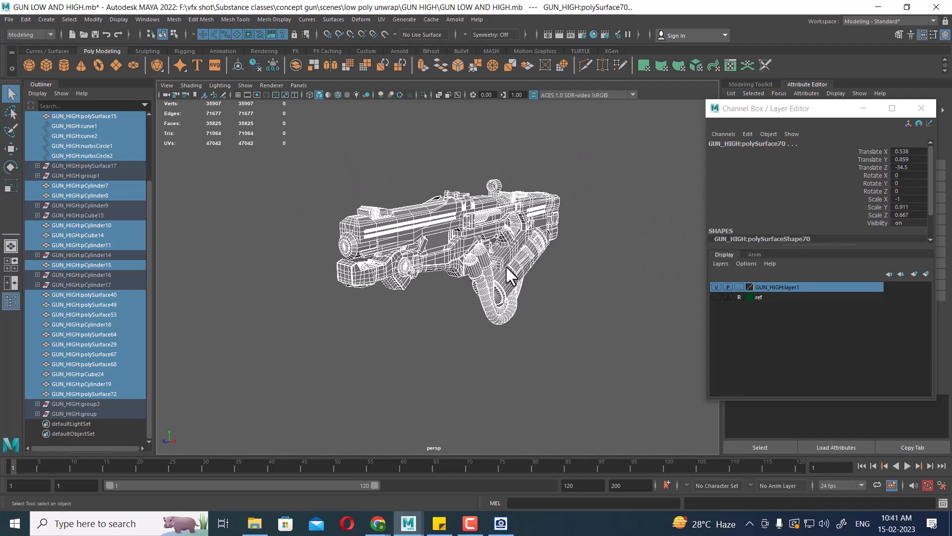
{"action": "scroll", "coordinate": [506, 267], "scroll_direction": "up", "scroll_amount": 2}
{"action": "scroll", "coordinate": [507, 307], "scroll_direction": "up", "scroll_amount": 1}
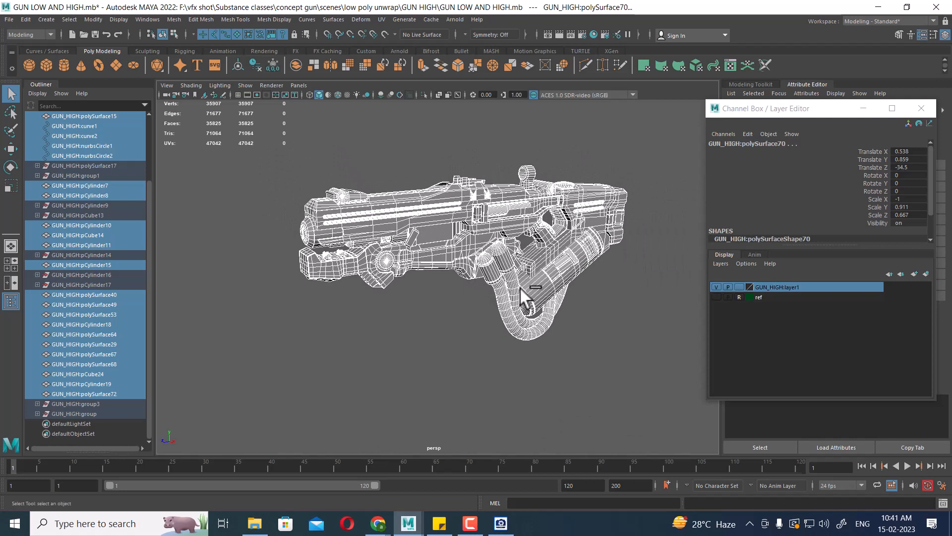
{"action": "key", "text": "ctrl+g"}
{"action": "double_click", "coordinate": [67, 265]}
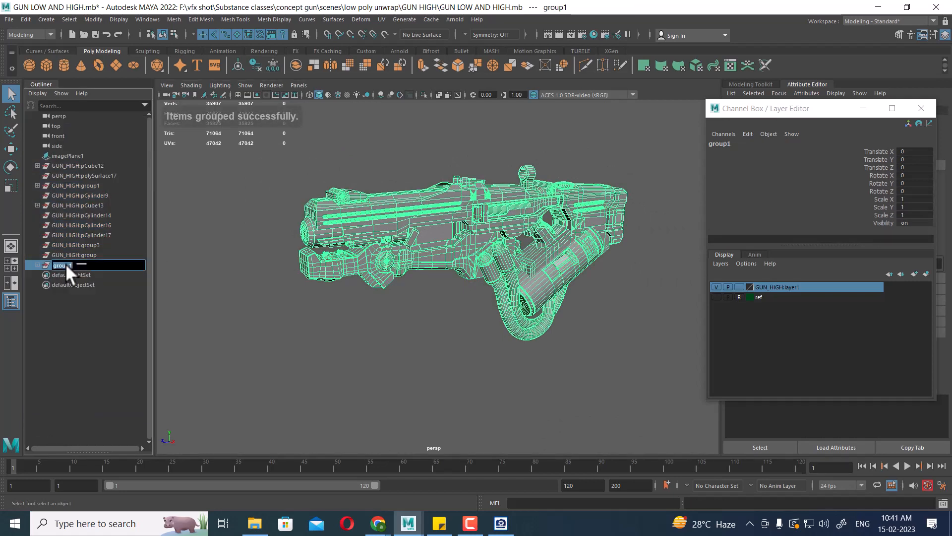
{"action": "type", "text": "gun"}
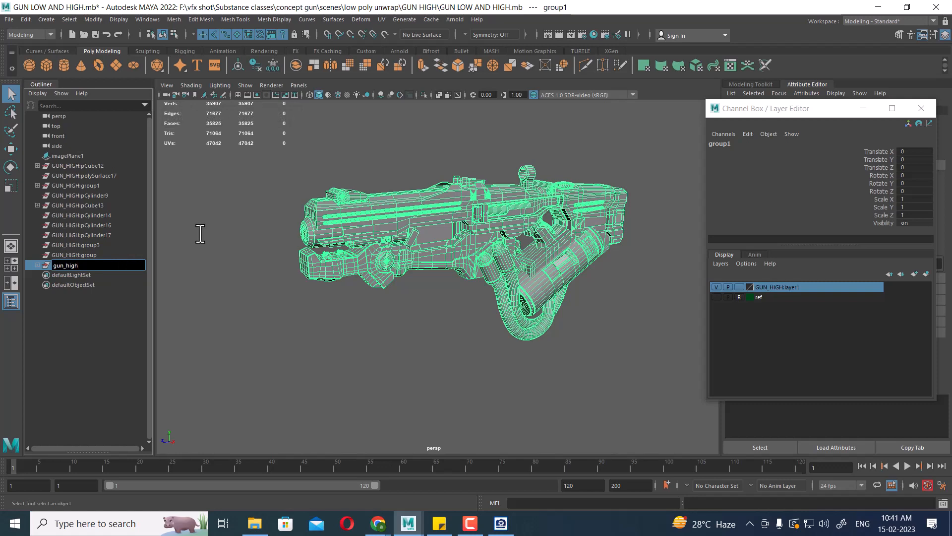
{"action": "type", "text": "_high"}
{"action": "key", "text": "Return"}
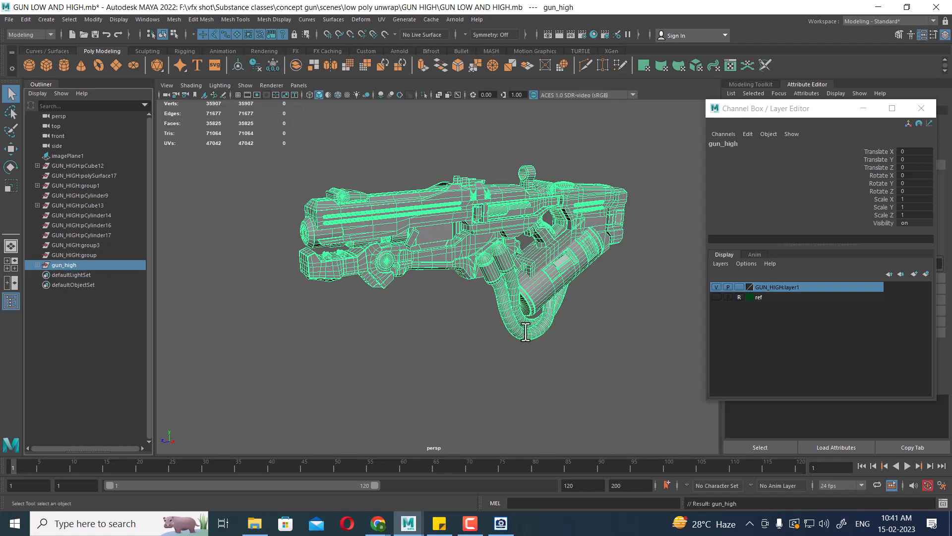
- Delete the leftover Outliner nodes from GUN_HIGH:pCube12 through GUN_HIGH:group, keeping the gun_high group
{"action": "left_click", "coordinate": [508, 366]}
{"action": "left_click", "coordinate": [395, 276]}
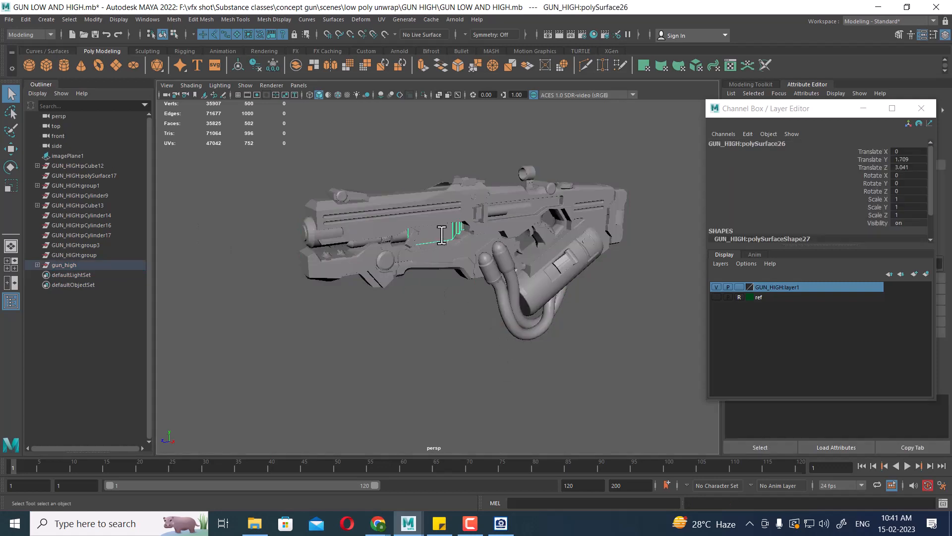
{"action": "left_click", "coordinate": [94, 166]}
{"action": "left_click", "coordinate": [86, 258], "text": "shift"}
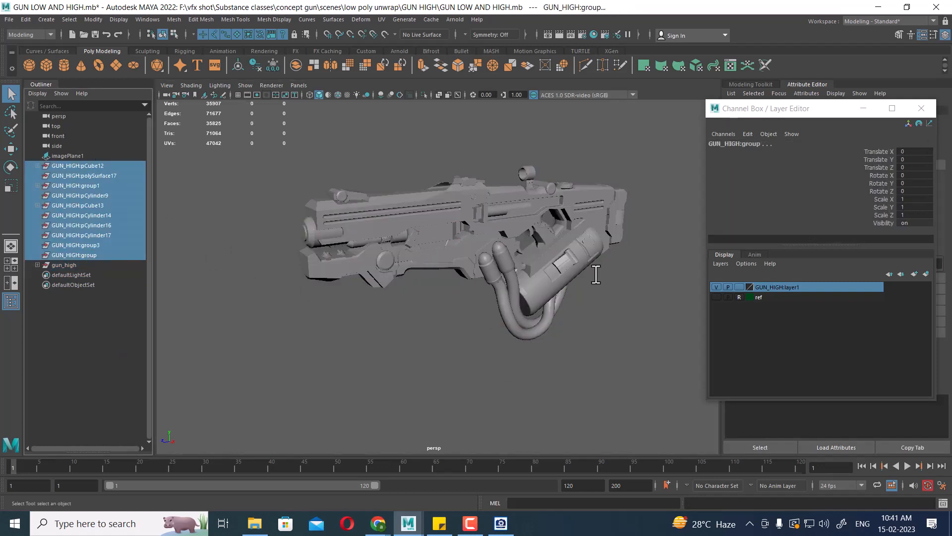
{"action": "key", "text": "Delete"}
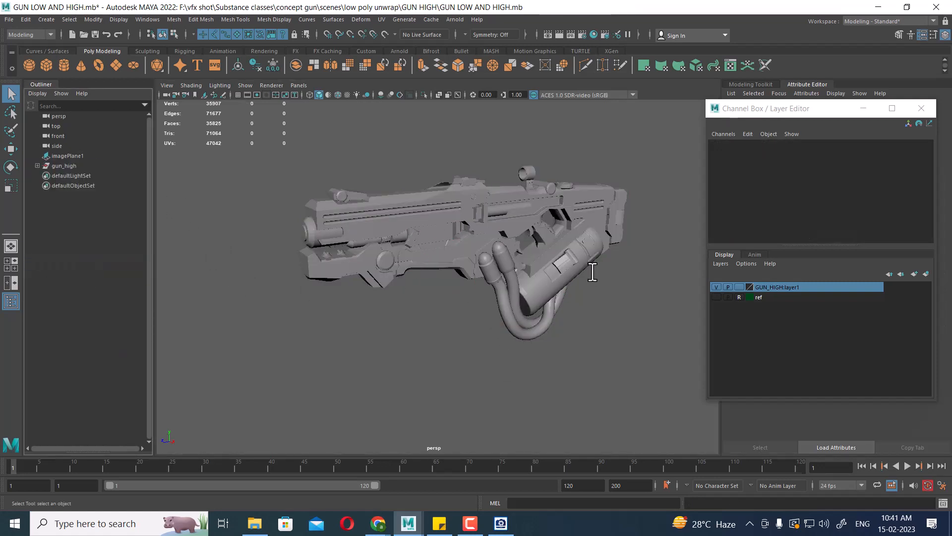
- Select the gun_high group and inspect the complete high-poly gun from several angles
{"action": "left_click", "coordinate": [77, 167]}
{"action": "left_click_drag", "start_coordinate": [574, 296], "coordinate": [587, 351], "text": "alt"}
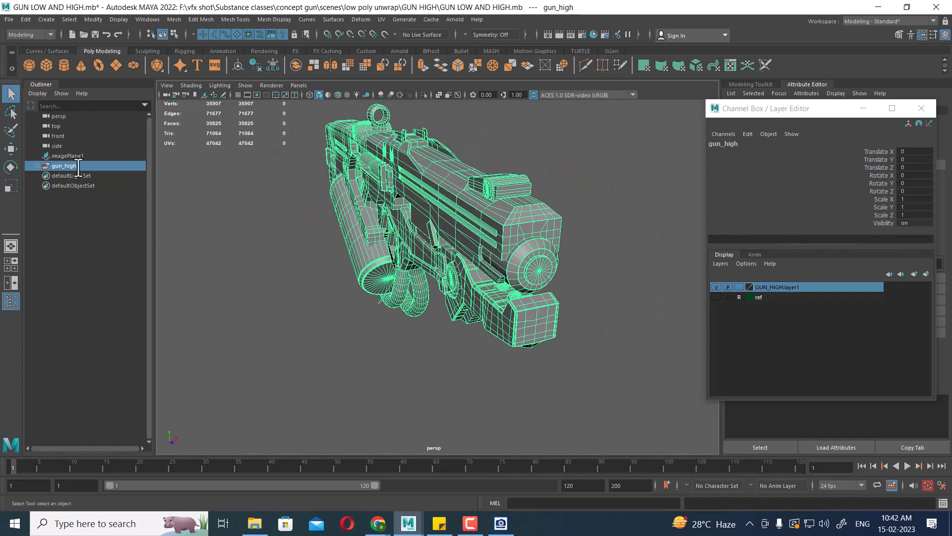
{"action": "left_click", "coordinate": [69, 155]}
{"action": "left_click", "coordinate": [66, 166]}
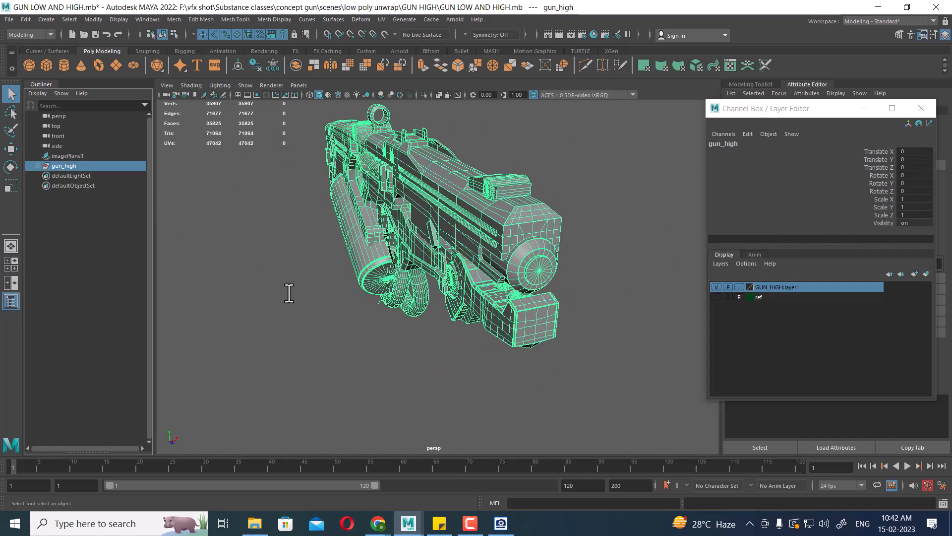
{"action": "left_click_drag", "start_coordinate": [289, 293], "coordinate": [442, 298], "text": "alt"}
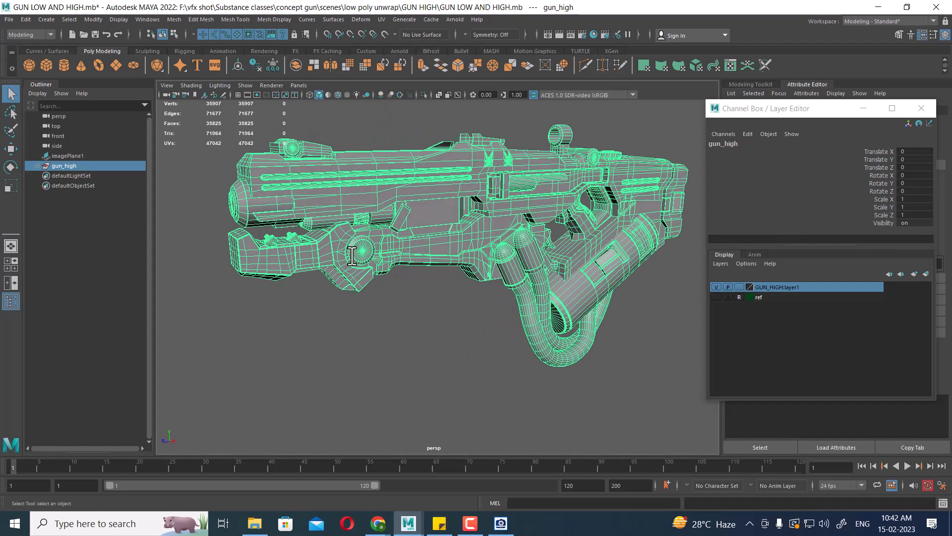
- Switch to the low poly unwrap pt 5.3 end.mb scene and delete the selected low-poly gun's construction history
{"action": "mouse_move", "coordinate": [409, 521]}
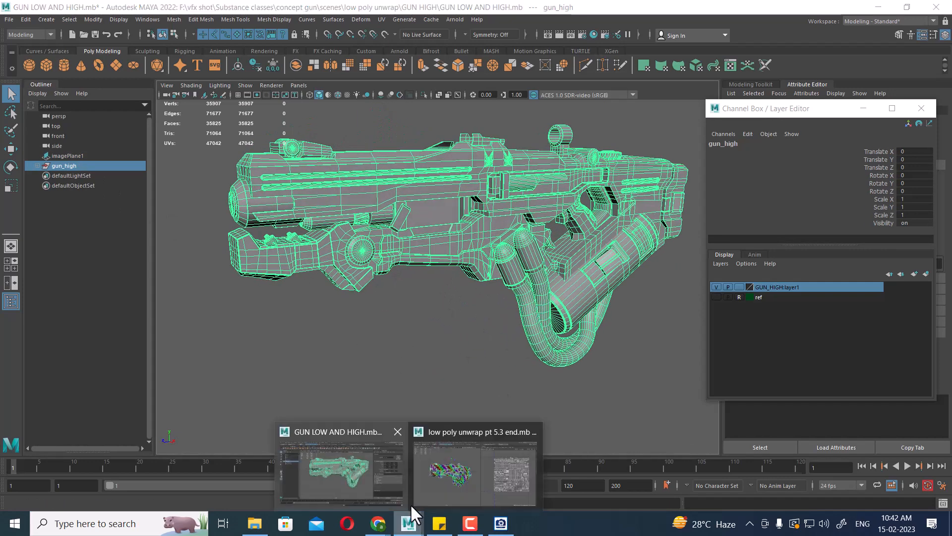
{"action": "left_click", "coordinate": [452, 478]}
{"action": "left_click_drag", "start_coordinate": [439, 230], "coordinate": [435, 233]}
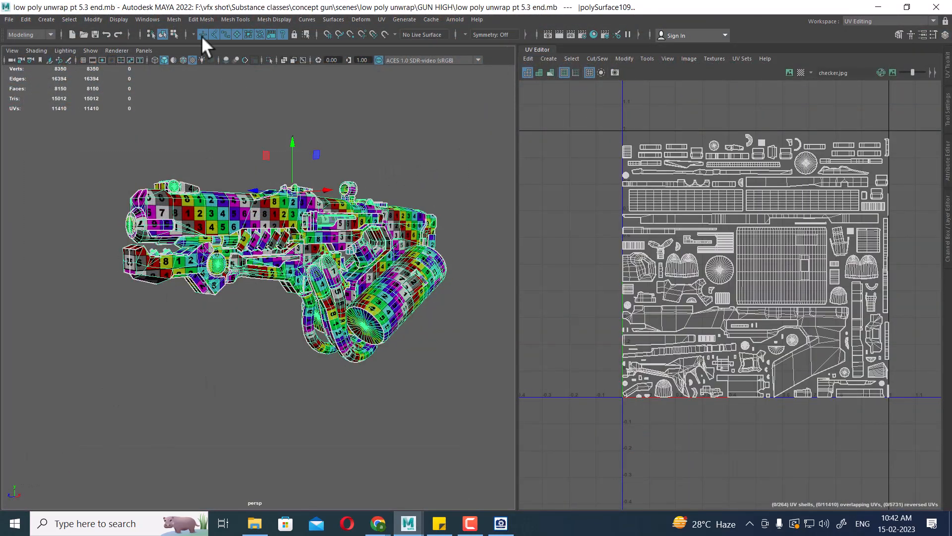
{"action": "left_click", "coordinate": [26, 19]}
{"action": "mouse_move", "coordinate": [119, 136]}
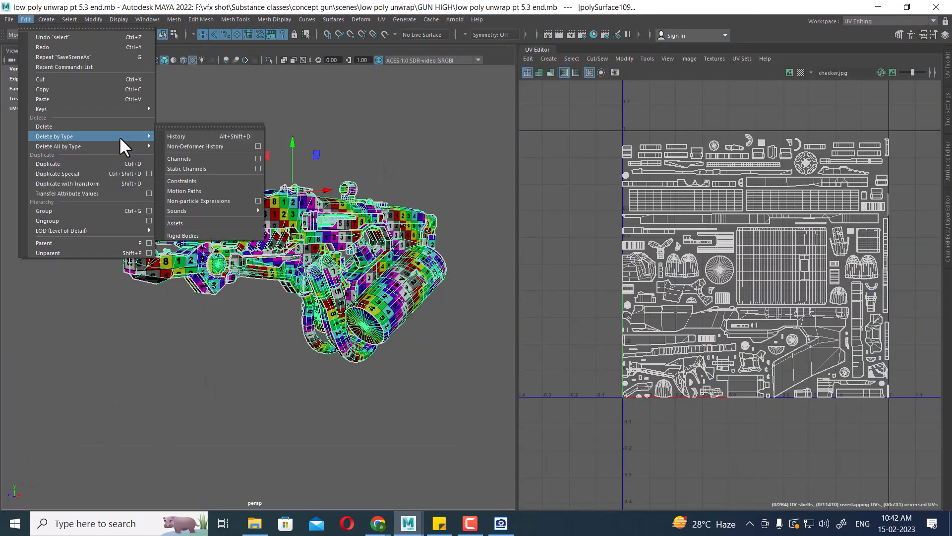
{"action": "left_click", "coordinate": [205, 136]}
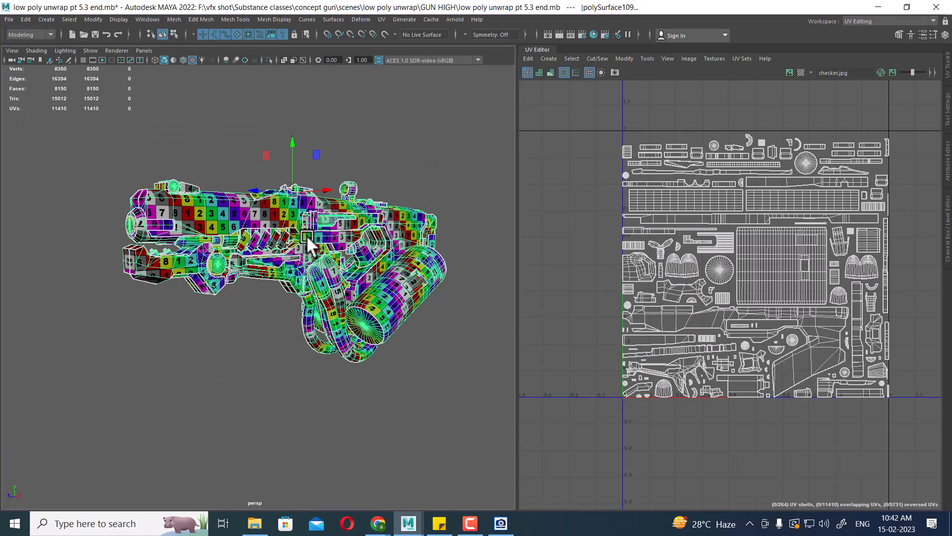
- Show the display layers beside a widened viewport and toggle the ref layer's visibility to check it
{"action": "key", "text": "ctrl+a"}
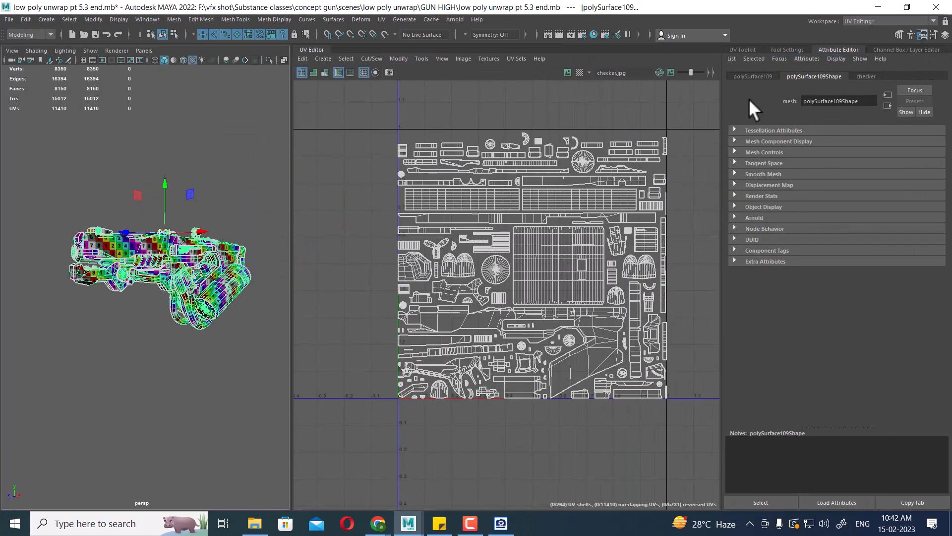
{"action": "left_click", "coordinate": [762, 49]}
{"action": "left_click", "coordinate": [875, 49]}
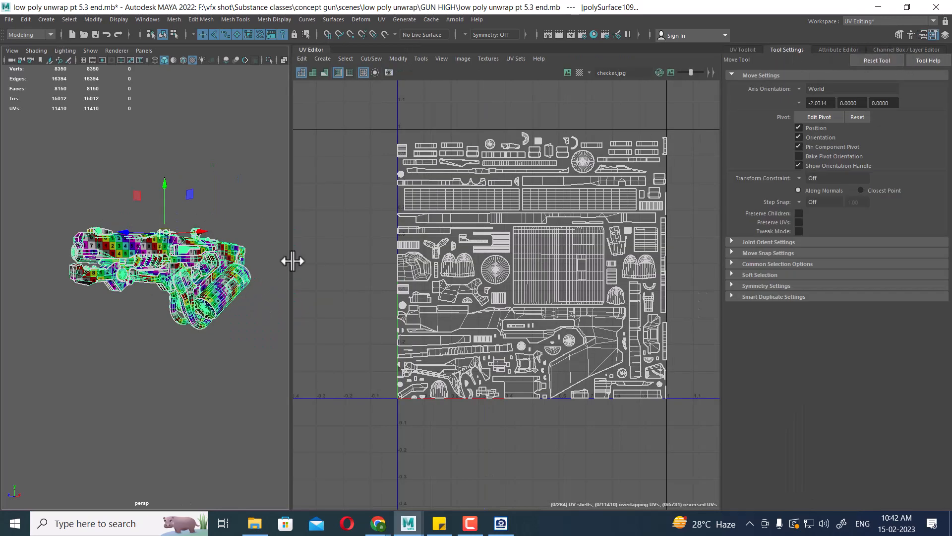
{"action": "left_click_drag", "start_coordinate": [291, 259], "coordinate": [422, 259]}
{"action": "scroll", "coordinate": [353, 324], "scroll_direction": "up", "scroll_amount": 5}
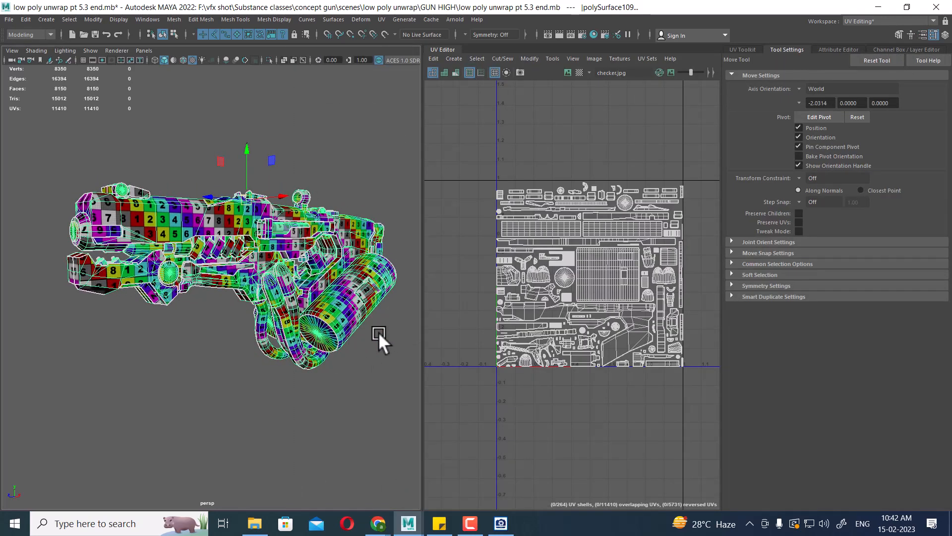
{"action": "left_click", "coordinate": [946, 35]}
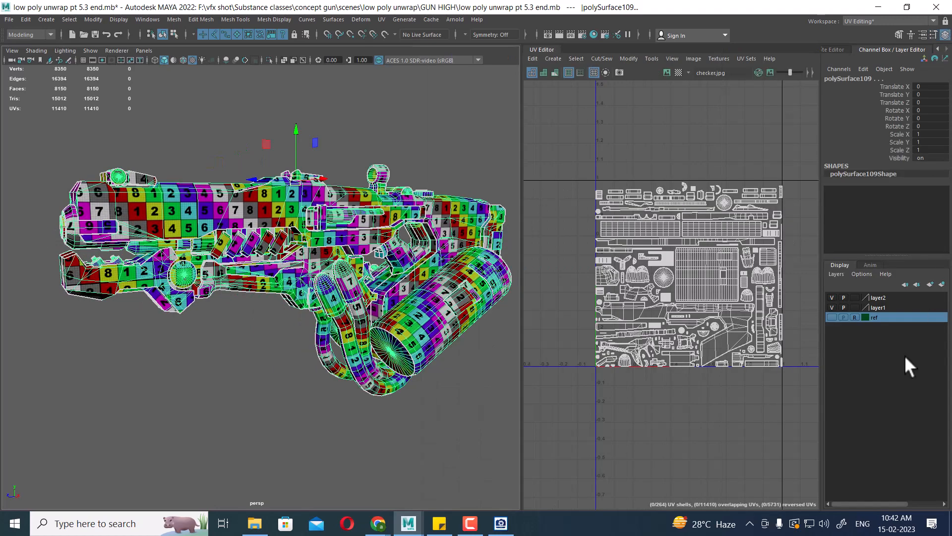
{"action": "left_click", "coordinate": [832, 317]}
{"action": "left_click", "coordinate": [832, 317]}
- Delete the display layers layer2 and layer1
{"action": "left_click", "coordinate": [888, 295]}
{"action": "right_click", "coordinate": [888, 296]}
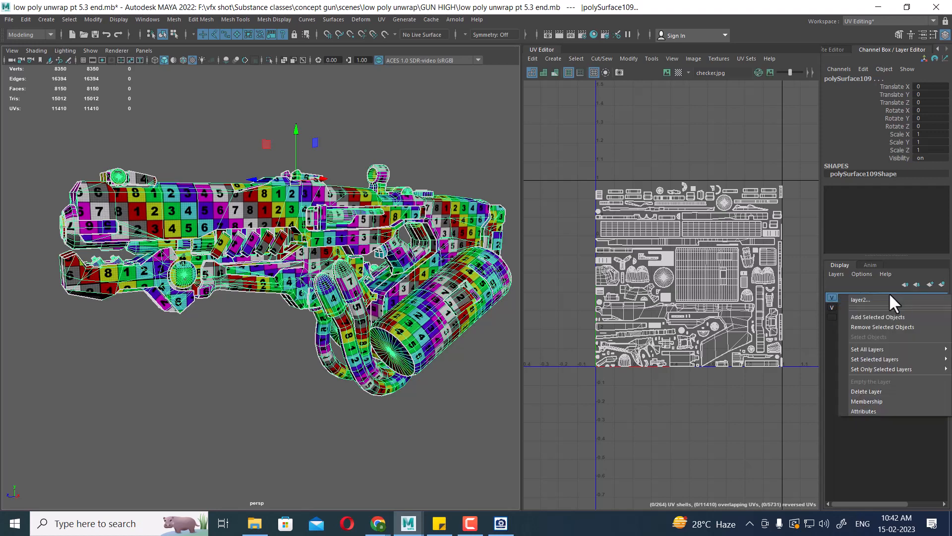
{"action": "mouse_move", "coordinate": [879, 348]}
{"action": "left_click", "coordinate": [875, 392]}
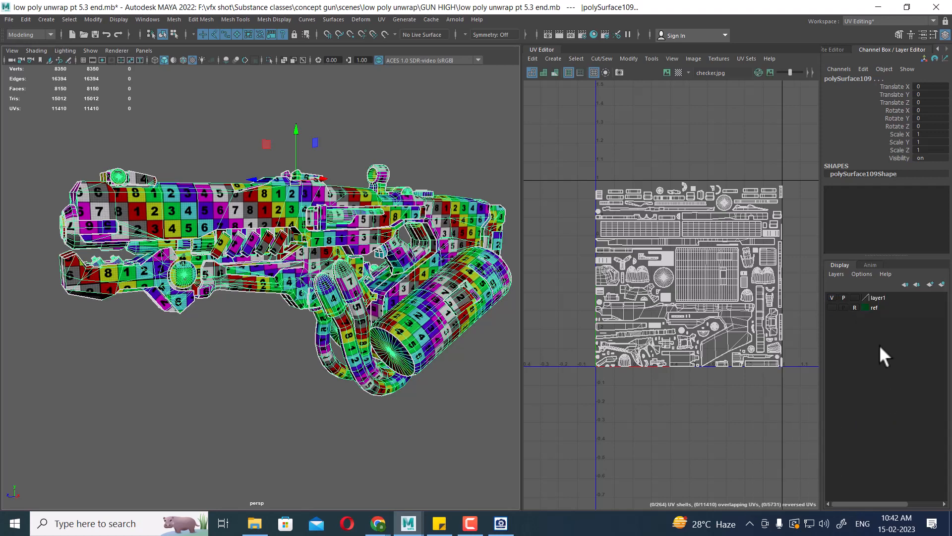
{"action": "left_click", "coordinate": [882, 299]}
{"action": "right_click", "coordinate": [881, 299]}
{"action": "left_click", "coordinate": [885, 406]}
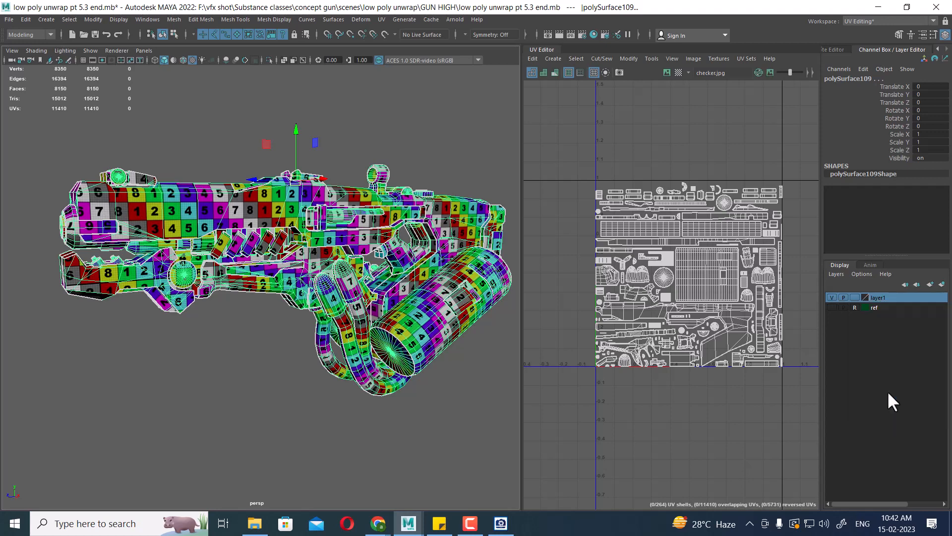
- Select the whole low-poly gun and create a display layer from the selection
{"action": "right_click_drag", "start_coordinate": [328, 304], "coordinate": [283, 241], "text": "alt"}
{"action": "left_click_drag", "start_coordinate": [284, 241], "coordinate": [290, 262], "text": "alt"}
{"action": "left_click", "coordinate": [405, 195]}
{"action": "left_click_drag", "start_coordinate": [451, 177], "coordinate": [184, 414]}
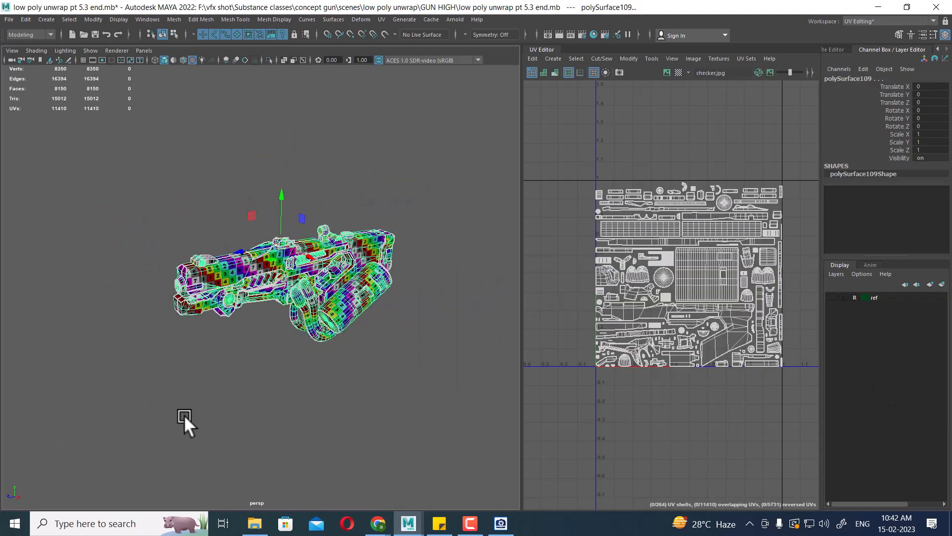
{"action": "left_click", "coordinate": [942, 284]}
- Rename the new display layer gun_low_poly and set its color to yellow
{"action": "double_click", "coordinate": [876, 296]}
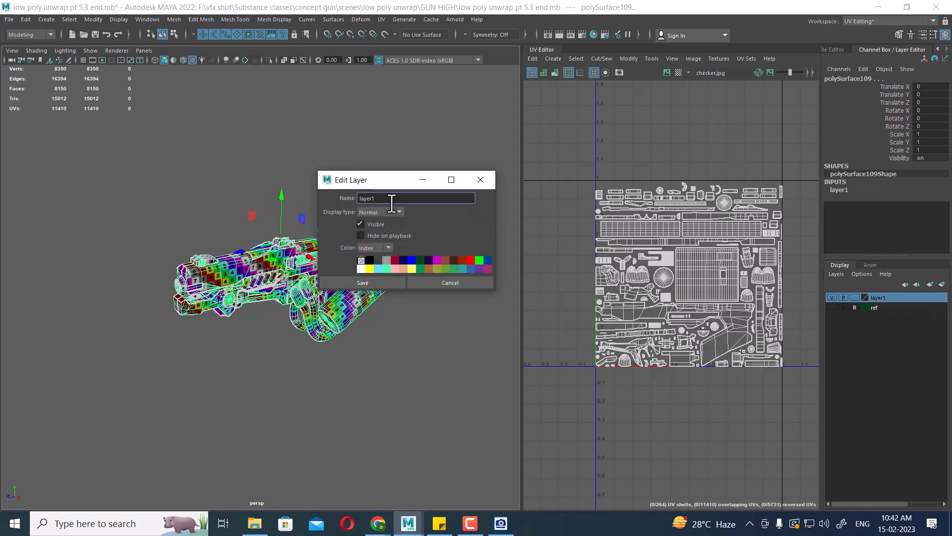
{"action": "left_click_drag", "start_coordinate": [392, 202], "coordinate": [341, 199]}
{"action": "type", "text": "low_poly"}
{"action": "key", "text": "Home"}
{"action": "type", "text": "gun"}
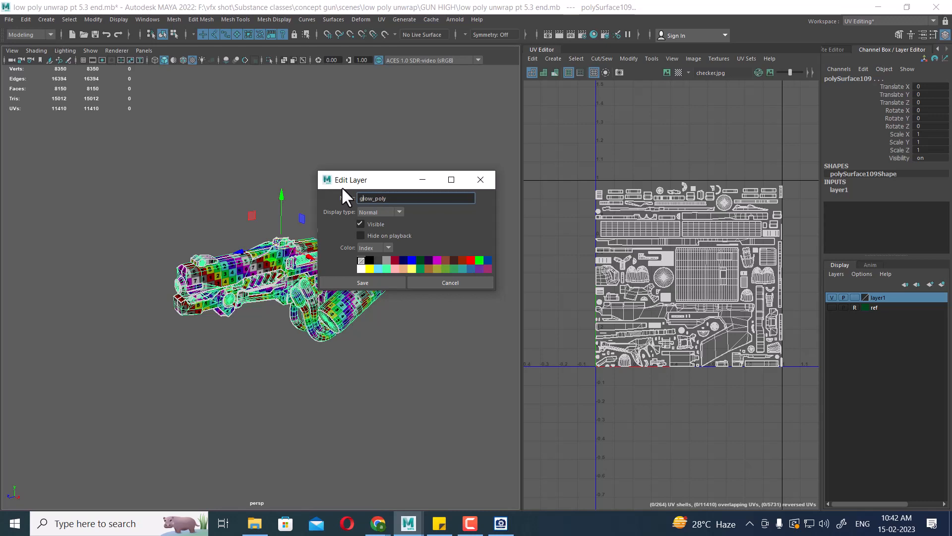
{"action": "type", "text": "_"}
{"action": "left_click", "coordinate": [411, 268]}
{"action": "left_click", "coordinate": [370, 281]}
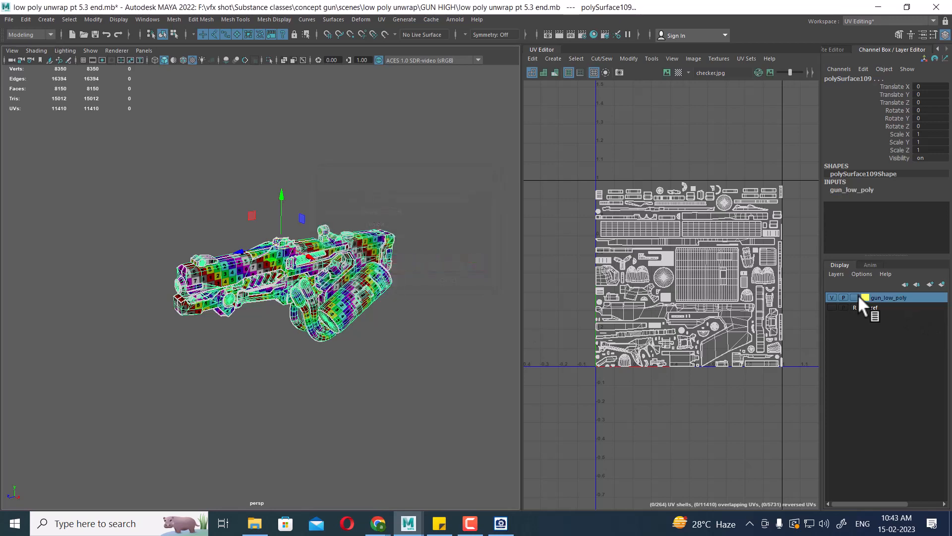
- Change the workspace to Modeling - Standard so the Outliner is available for the low-poly scene
{"action": "scroll", "coordinate": [251, 281], "scroll_direction": "up", "scroll_amount": 3}
{"action": "mouse_move", "coordinate": [337, 313]}
{"action": "left_mouse_down", "text": "alt"}
{"action": "mouse_move", "coordinate": [291, 303]}
{"action": "mouse_move", "coordinate": [348, 310]}
{"action": "left_mouse_up", "text": "alt"}
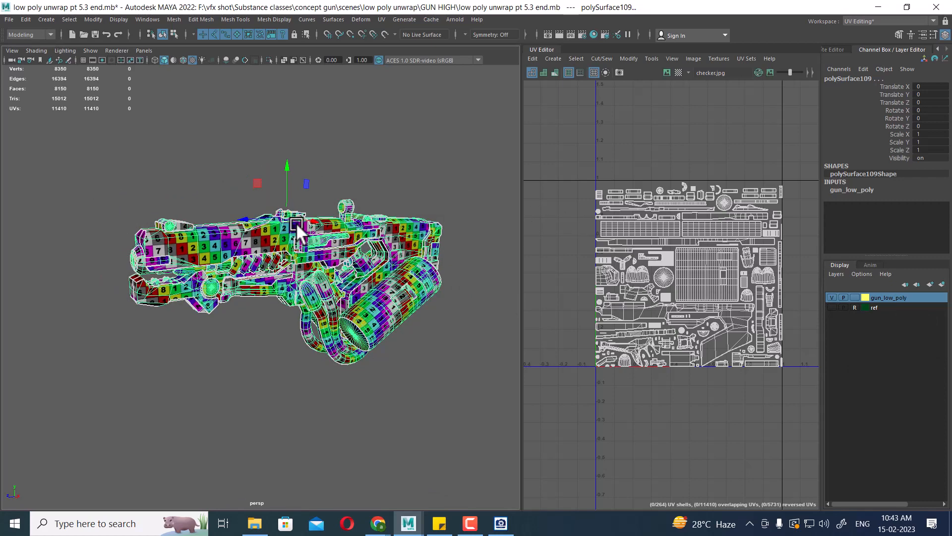
{"action": "key", "text": "ctrl+space"}
{"action": "key", "text": "ctrl+space"}
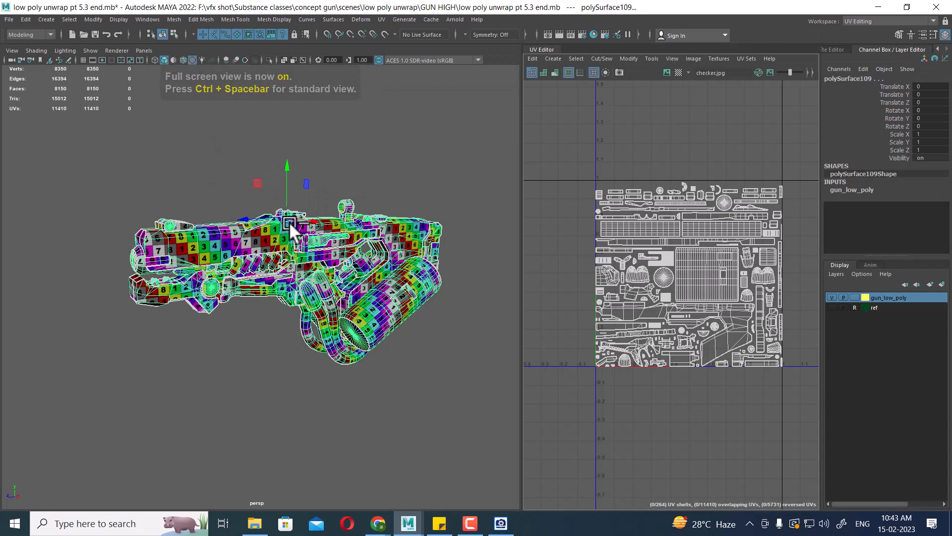
{"action": "left_click", "coordinate": [873, 21]}
{"action": "left_click", "coordinate": [875, 44]}
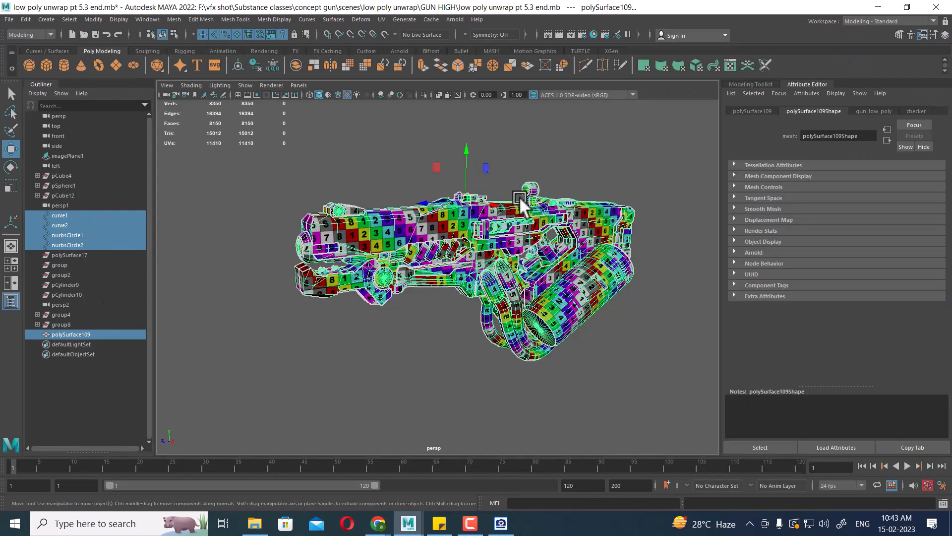
- Optimize the low-poly scene's size, including removal of unknown nodes but not duplicate shading networks
{"action": "left_click", "coordinate": [25, 18]}
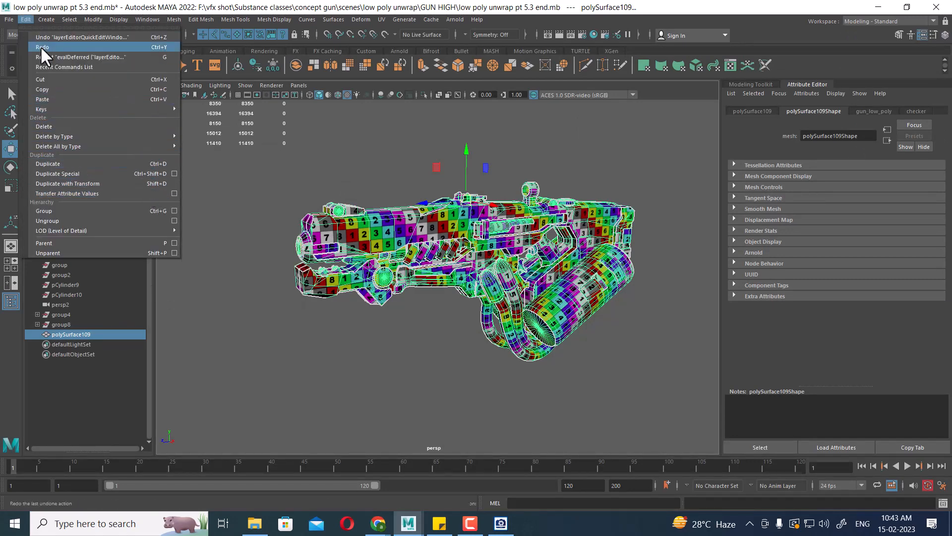
{"action": "mouse_move", "coordinate": [4, 19]}
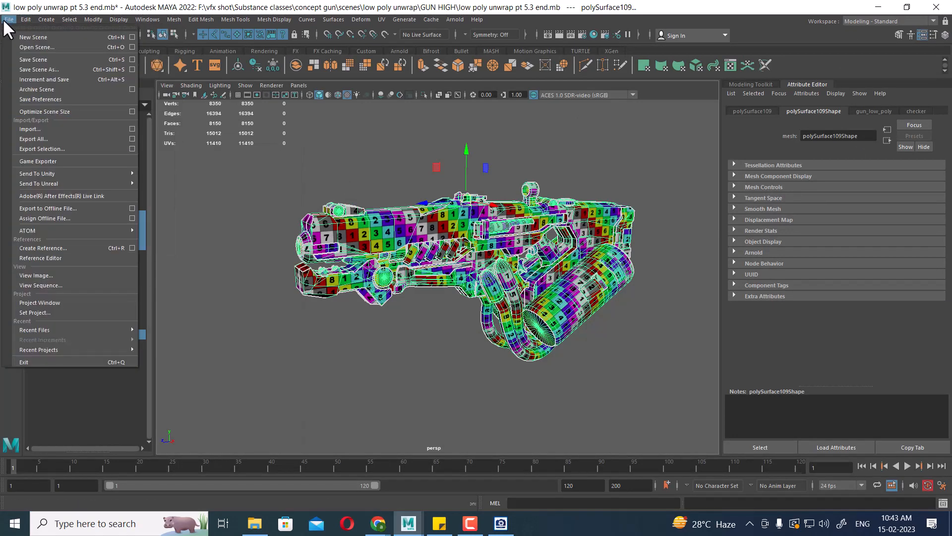
{"action": "left_click", "coordinate": [132, 111]}
{"action": "scroll", "coordinate": [455, 240], "scroll_direction": "down", "scroll_amount": 5}
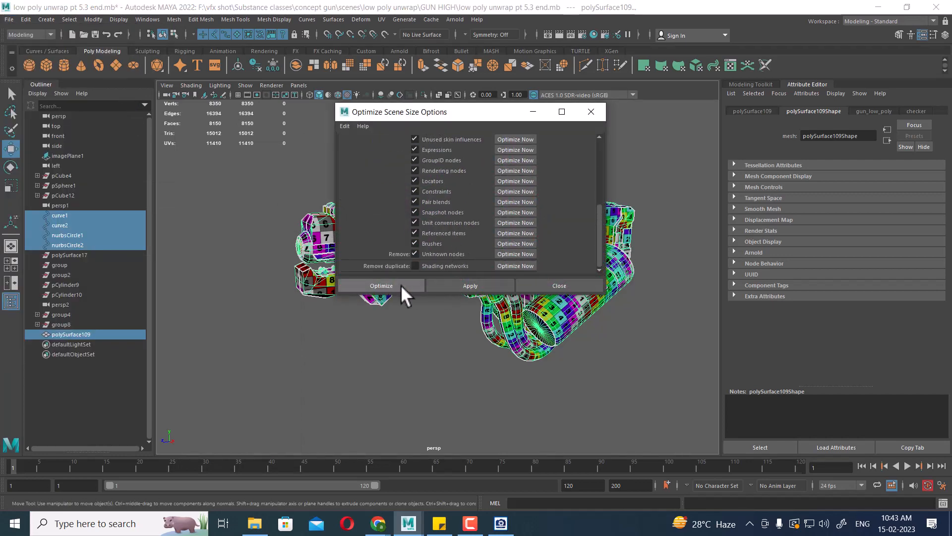
{"action": "left_click", "coordinate": [387, 285]}
{"action": "left_click", "coordinate": [454, 266]}
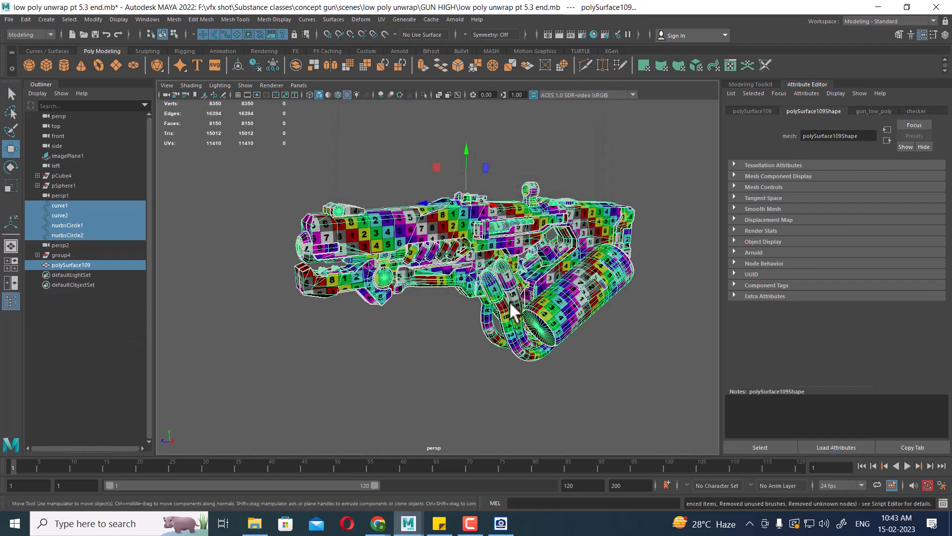
- Toggle the gun_low_poly layer's visibility off and on to check that polySurface109 is the mesh it contains
{"action": "left_click_drag", "start_coordinate": [511, 308], "coordinate": [606, 311], "text": "alt"}
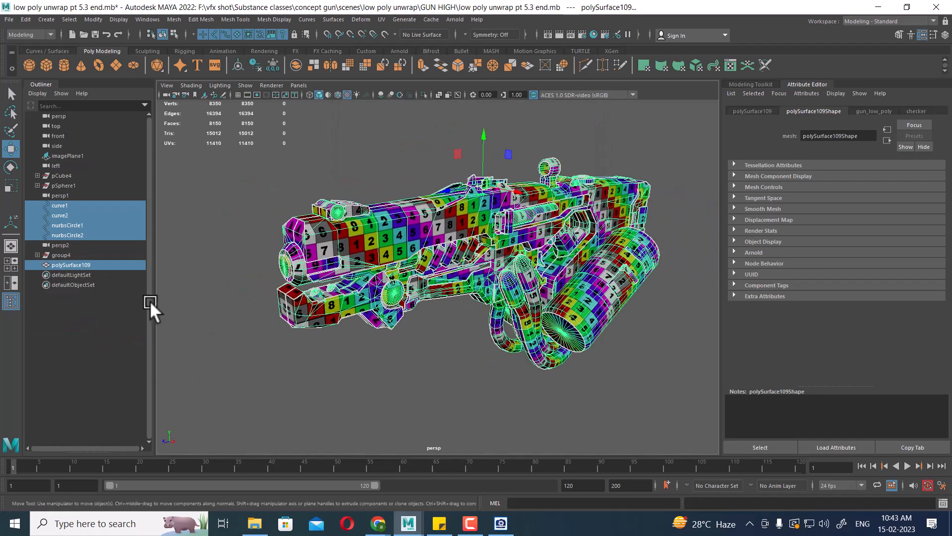
{"action": "left_click", "coordinate": [480, 286]}
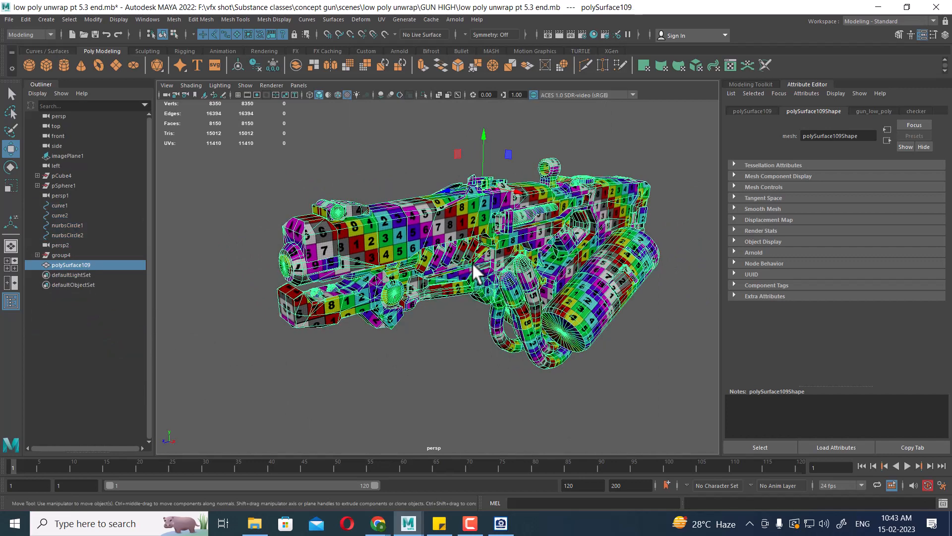
{"action": "left_click_drag", "start_coordinate": [501, 283], "coordinate": [561, 277], "text": "alt"}
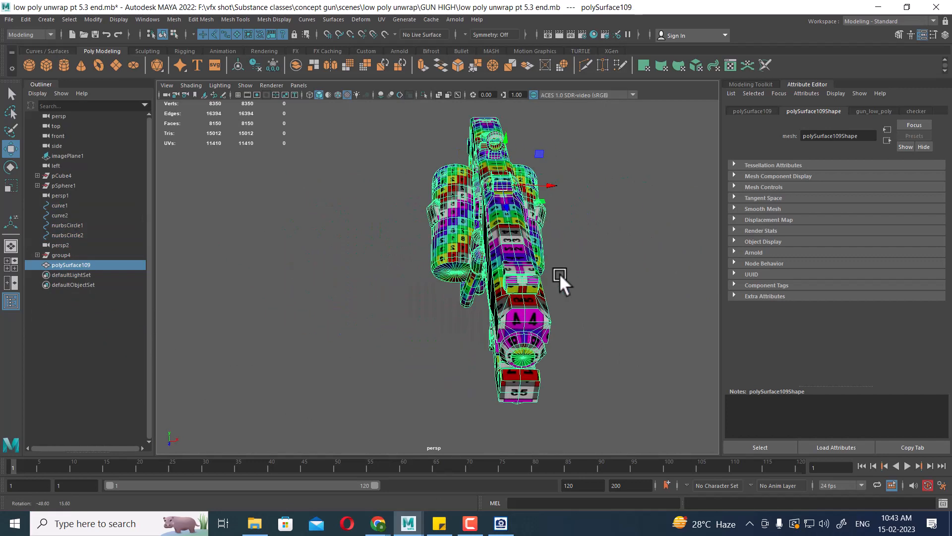
{"action": "left_click", "coordinate": [945, 34]}
{"action": "left_click", "coordinate": [716, 287]}
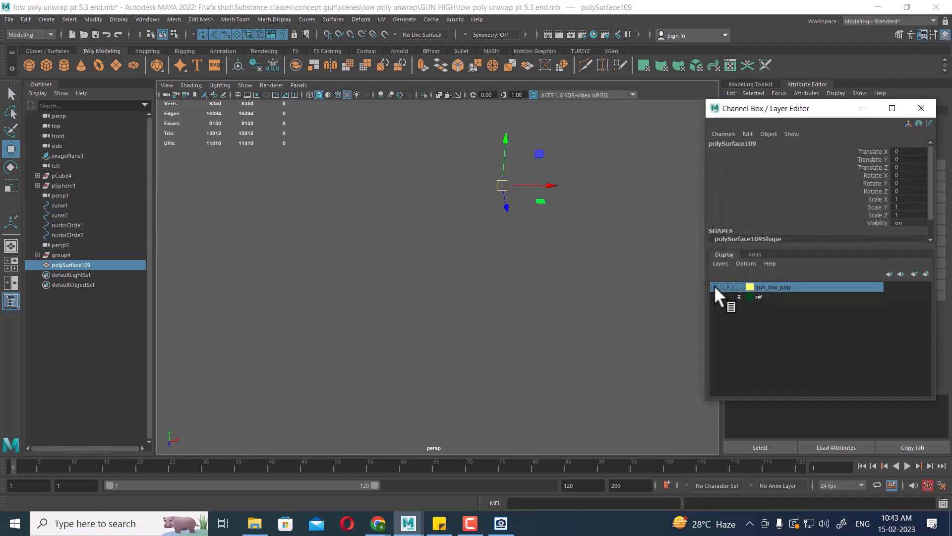
{"action": "left_click", "coordinate": [60, 255]}
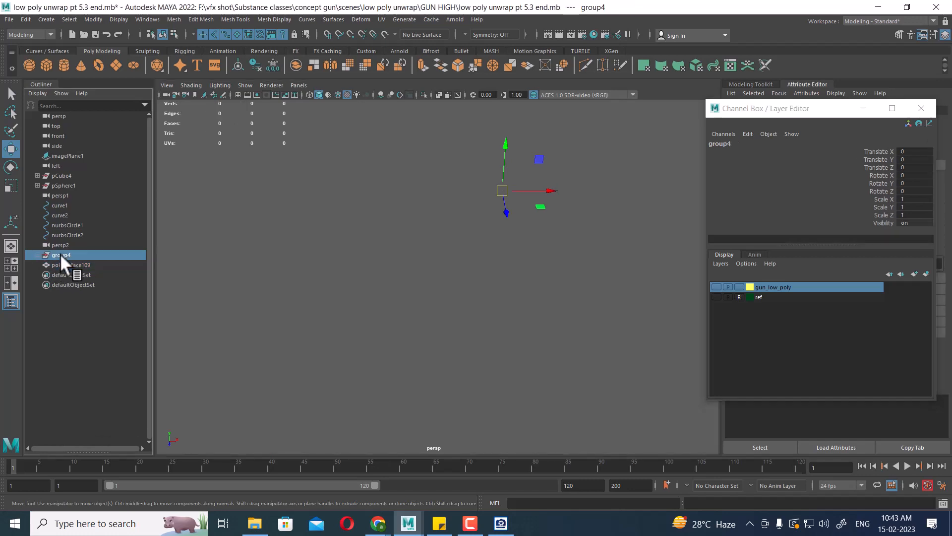
{"action": "left_click", "coordinate": [60, 264]}
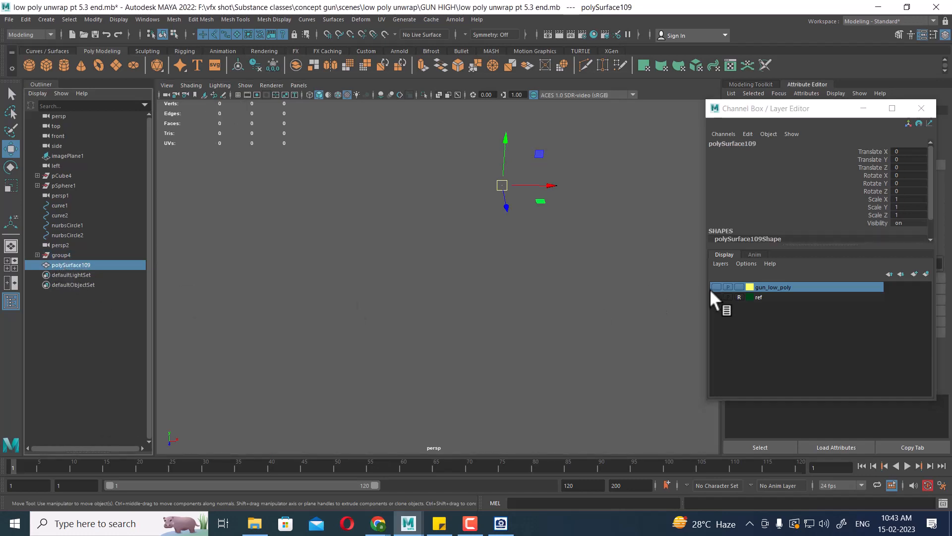
{"action": "left_click", "coordinate": [716, 287]}
- Delete the leftover objects from pCube4 through group4 in the Outliner, keeping the polySurface109 gun mesh
{"action": "left_click", "coordinate": [65, 254]}
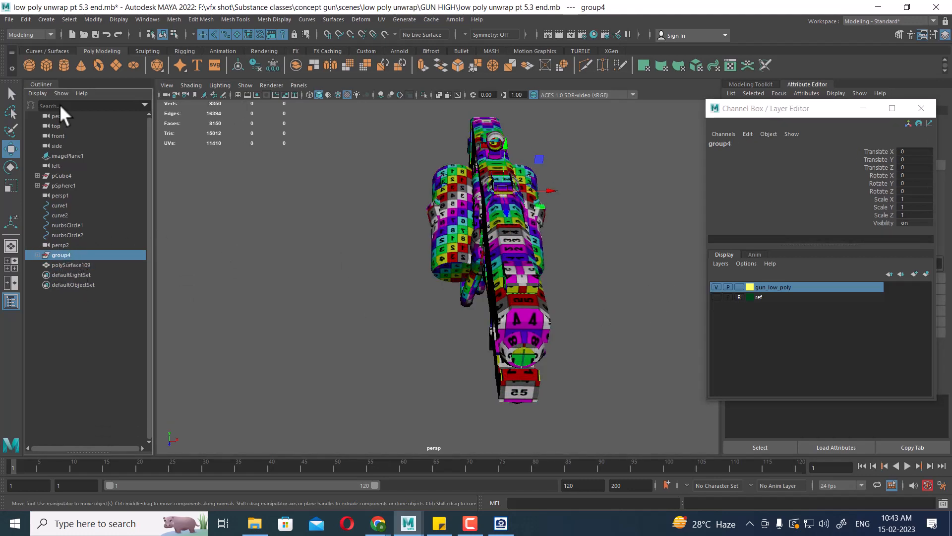
{"action": "left_click", "coordinate": [62, 176], "text": "shift"}
{"action": "left_click_drag", "start_coordinate": [620, 289], "coordinate": [559, 283], "text": "alt"}
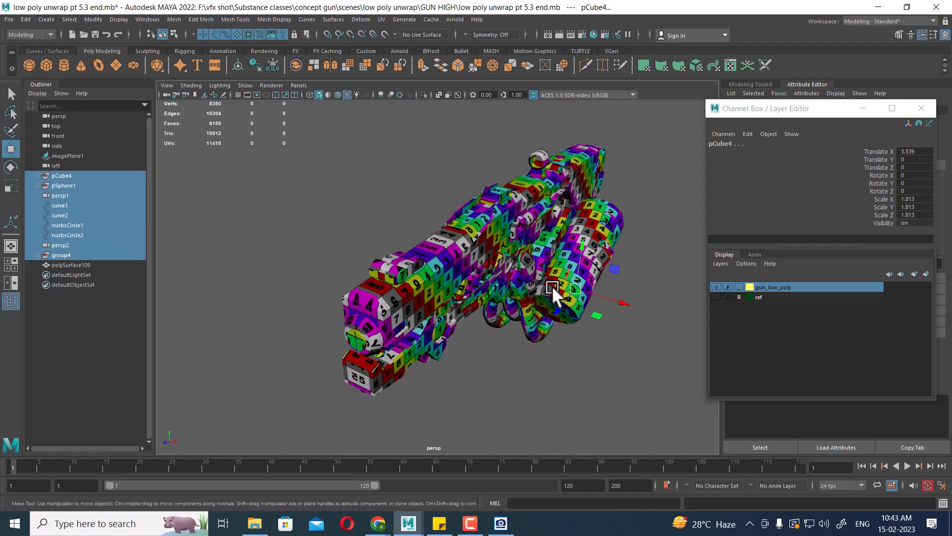
{"action": "key", "text": "Delete"}
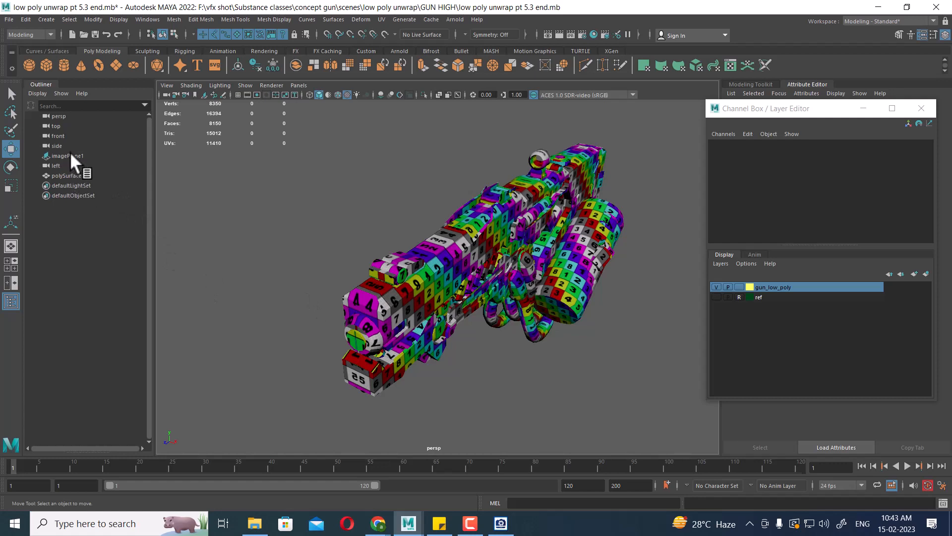
- Rename the gun mesh polySurface109 to gun_low_poly and keep it selected
{"action": "left_click", "coordinate": [72, 175]}
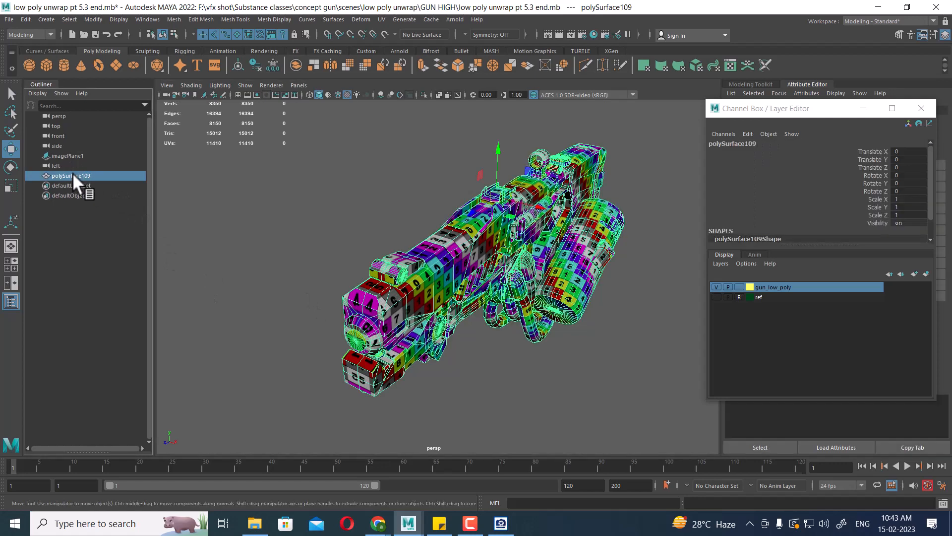
{"action": "double_click", "coordinate": [72, 174]}
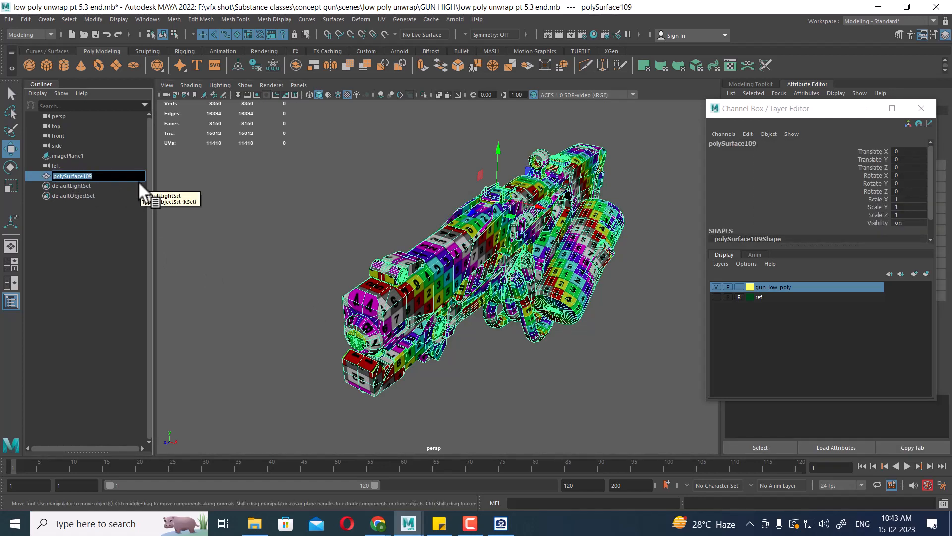
{"action": "type", "text": "gun_low_poly"}
{"action": "key", "text": "Return"}
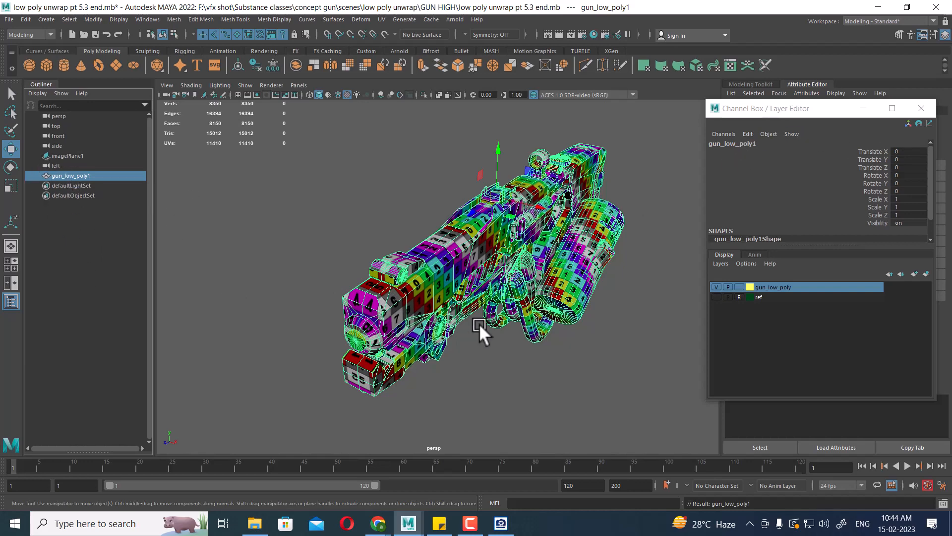
{"action": "left_click_drag", "start_coordinate": [479, 323], "coordinate": [430, 315], "text": "alt"}
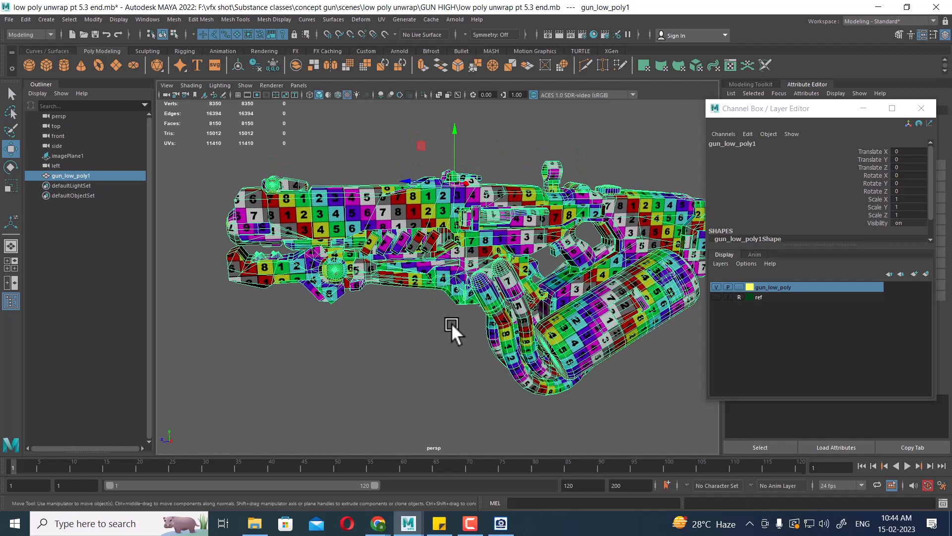
{"action": "right_click_drag", "start_coordinate": [521, 352], "coordinate": [481, 353], "text": "alt"}
{"action": "mouse_move", "coordinate": [480, 352]}
{"action": "left_mouse_down", "text": "alt"}
{"action": "mouse_move", "coordinate": [494, 380]}
{"action": "mouse_move", "coordinate": [489, 364]}
{"action": "left_mouse_up", "text": "alt"}
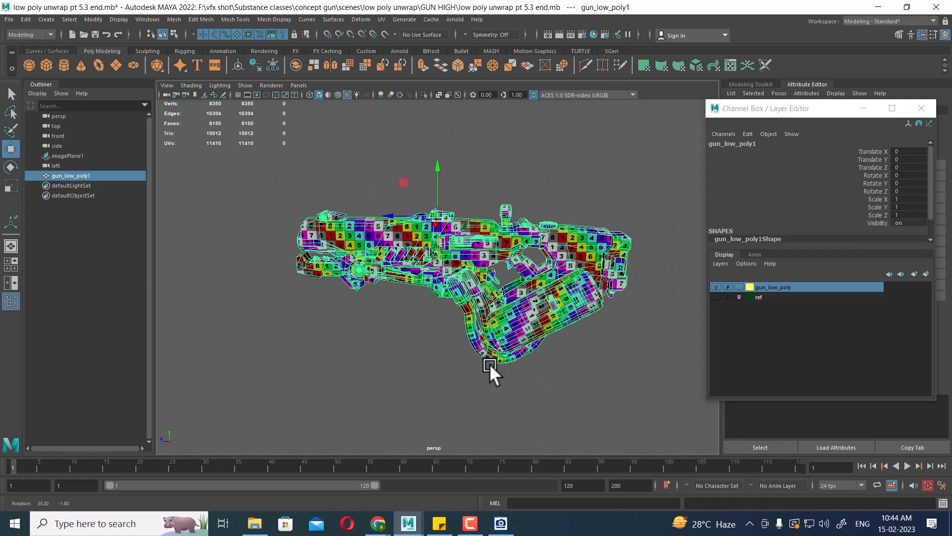
{"action": "left_click", "coordinate": [70, 156]}
{"action": "left_click", "coordinate": [73, 176]}
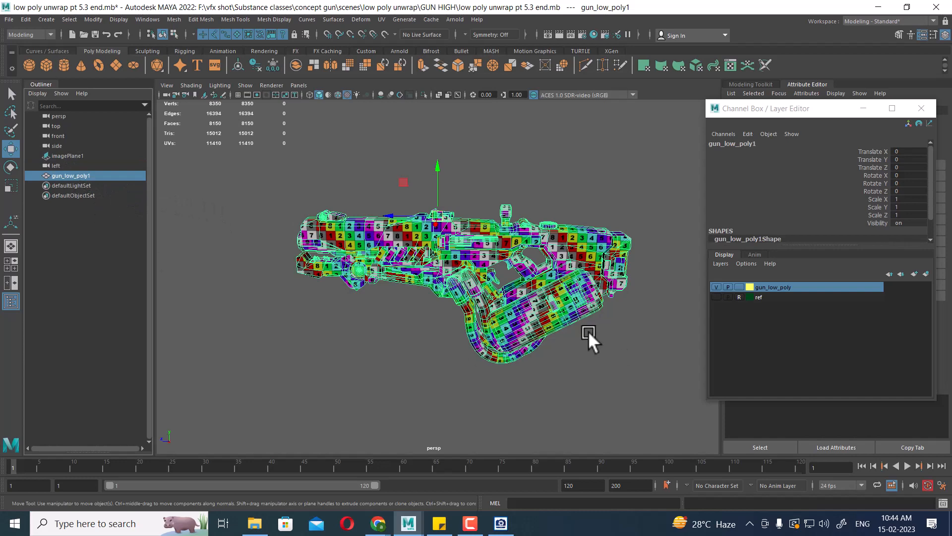
- Switch to the Maya window with the GUN LOW AND HIGH scene and start saving it under a new name
{"action": "left_click", "coordinate": [406, 525]}
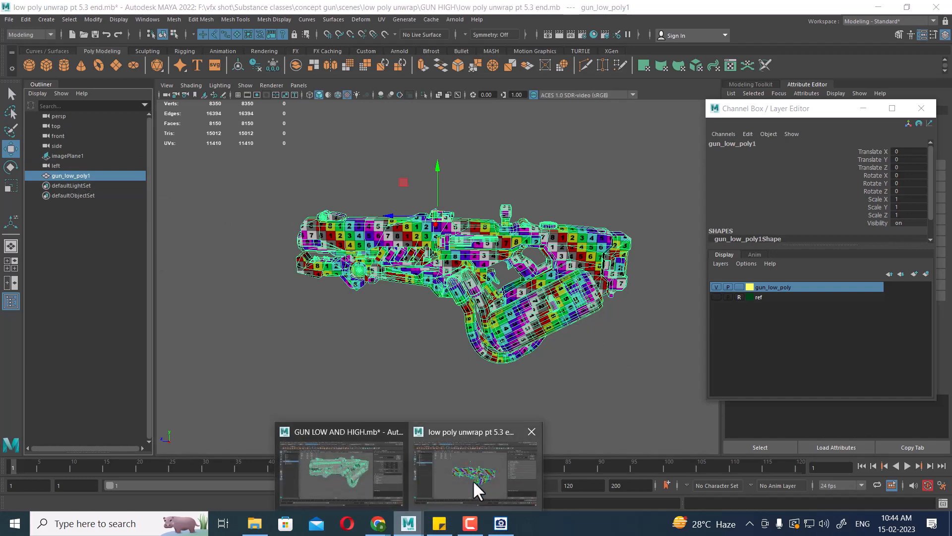
{"action": "left_click", "coordinate": [472, 480]}
{"action": "left_click", "coordinate": [411, 518]}
{"action": "left_click", "coordinate": [379, 463]}
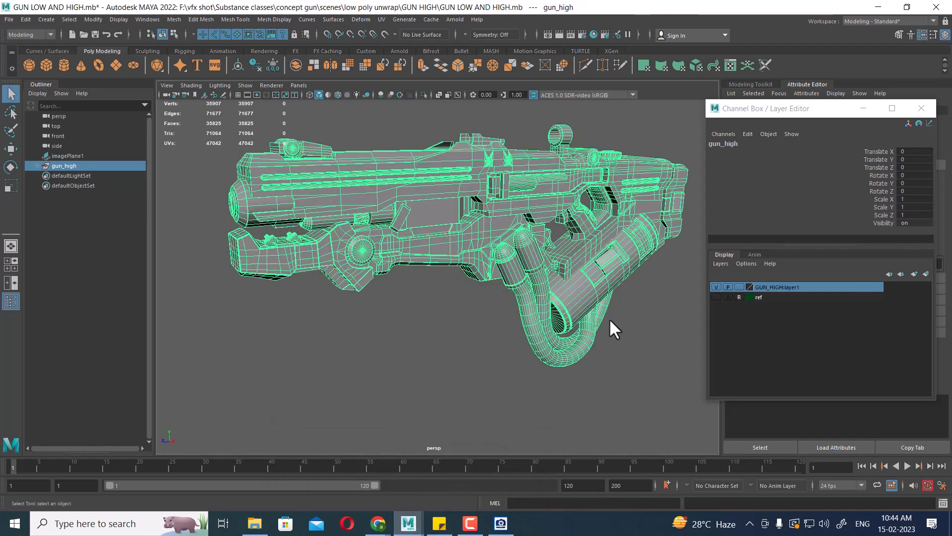
{"action": "left_click", "coordinate": [9, 19]}
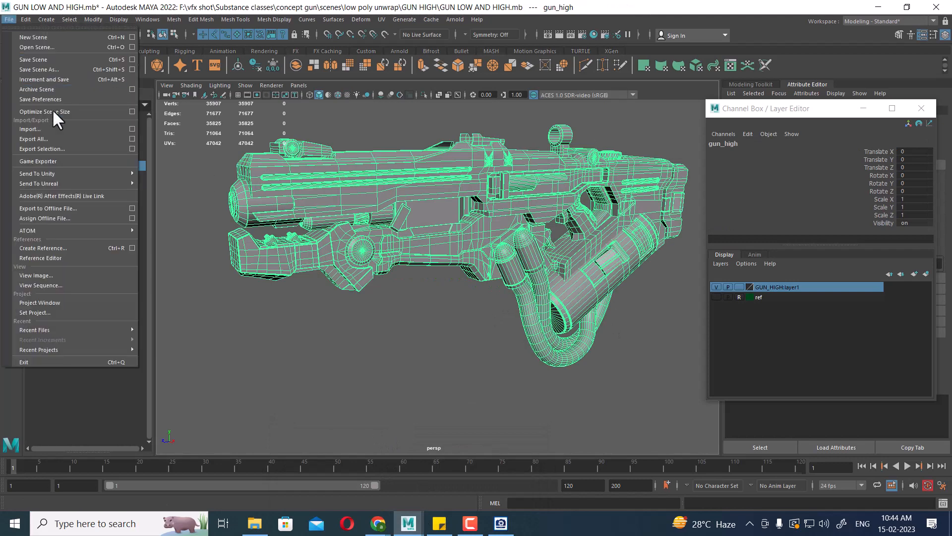
{"action": "left_click", "coordinate": [58, 67]}
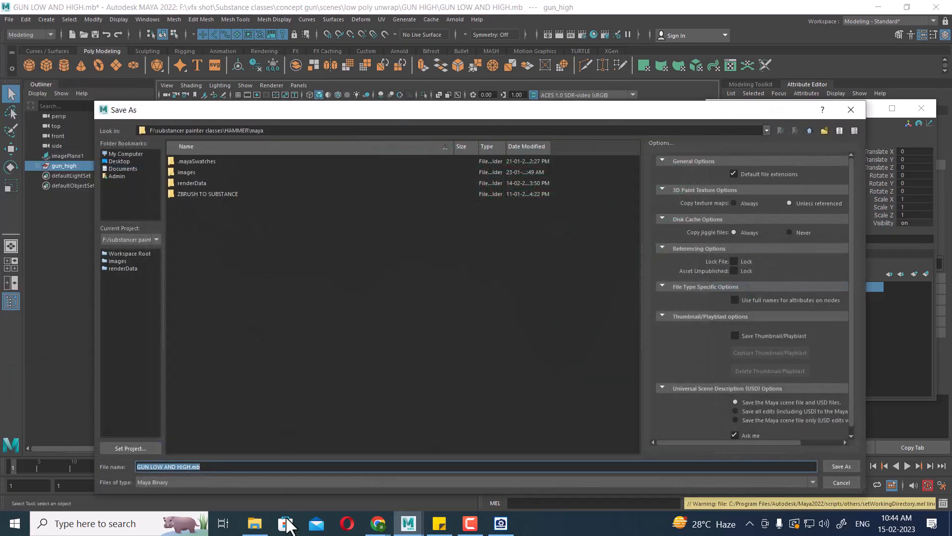
- Switch to File Explorer, open the GUN HIGH folder inside scenes\low poly unwrap, and copy its path
{"action": "left_click", "coordinate": [254, 523]}
{"action": "double_click", "coordinate": [412, 291]}
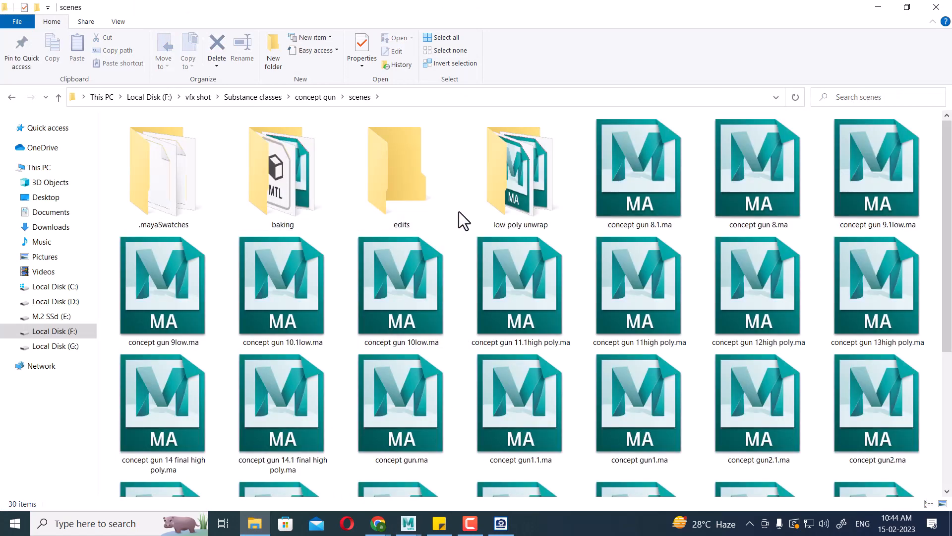
{"action": "double_click", "coordinate": [549, 207]}
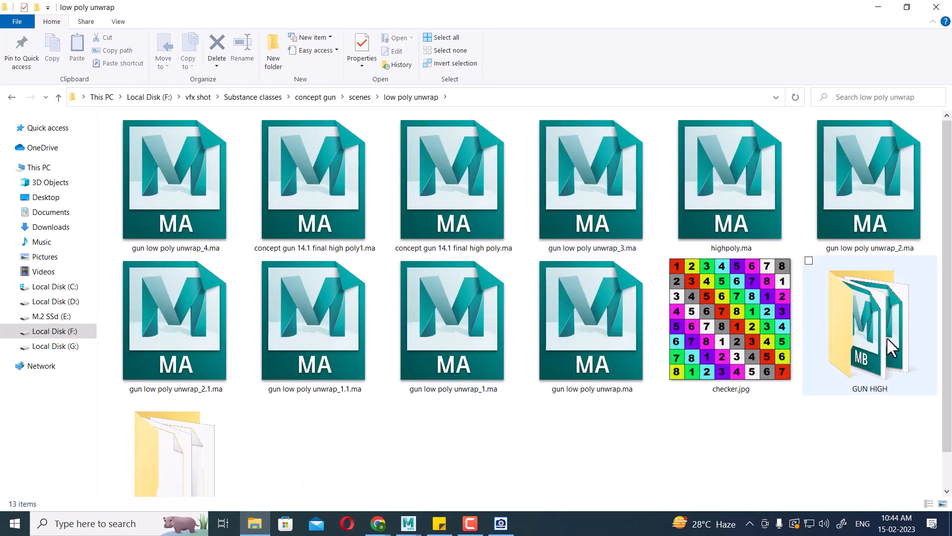
{"action": "double_click", "coordinate": [888, 340]}
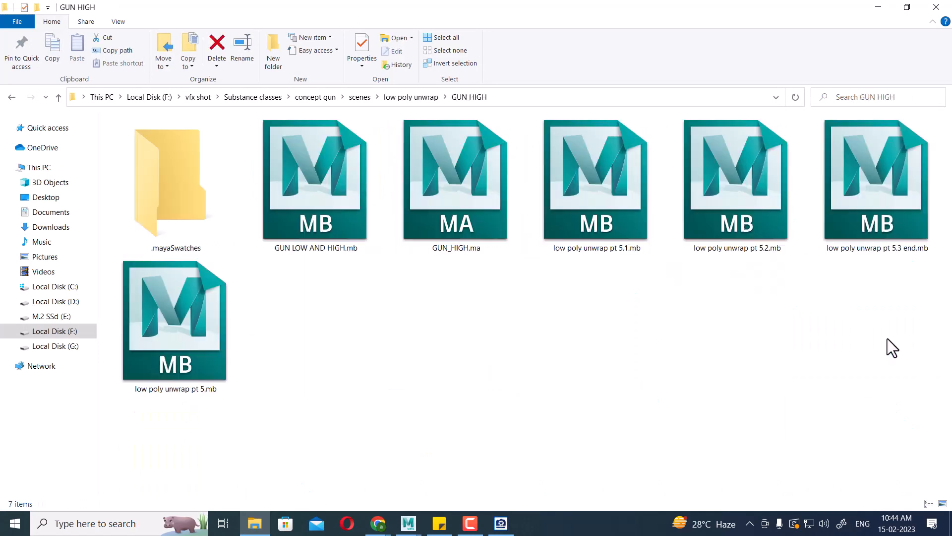
{"action": "left_click", "coordinate": [513, 100]}
{"action": "key", "text": "ctrl+c"}
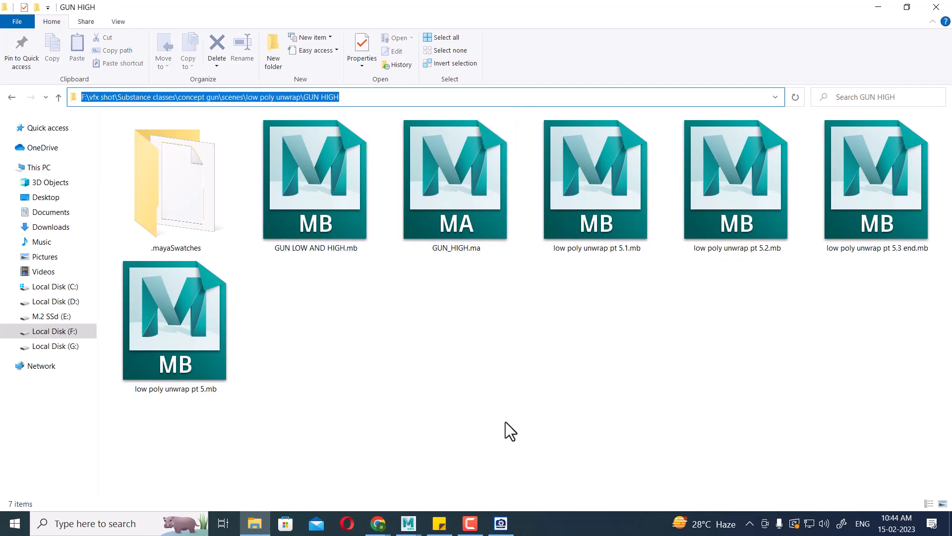
- Return to the GUN LOW AND HIGH scene's Save As dialog, set the copied GUN HIGH path as save location, and select the file name text for replacement
{"action": "left_click", "coordinate": [420, 523]}
{"action": "left_click", "coordinate": [468, 472]}
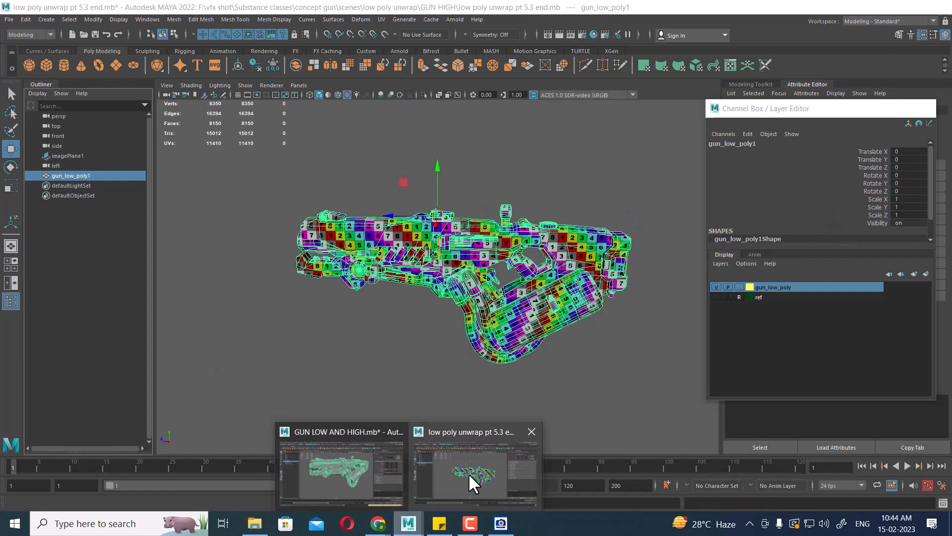
{"action": "left_click", "coordinate": [407, 523]}
{"action": "left_click", "coordinate": [345, 441]}
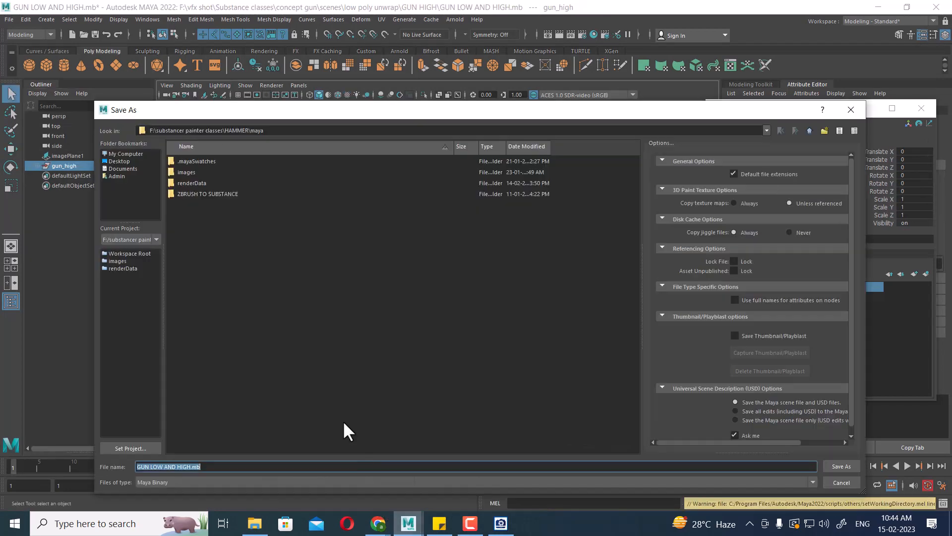
{"action": "key", "text": "ctrl+v"}
{"action": "key", "text": "Return"}
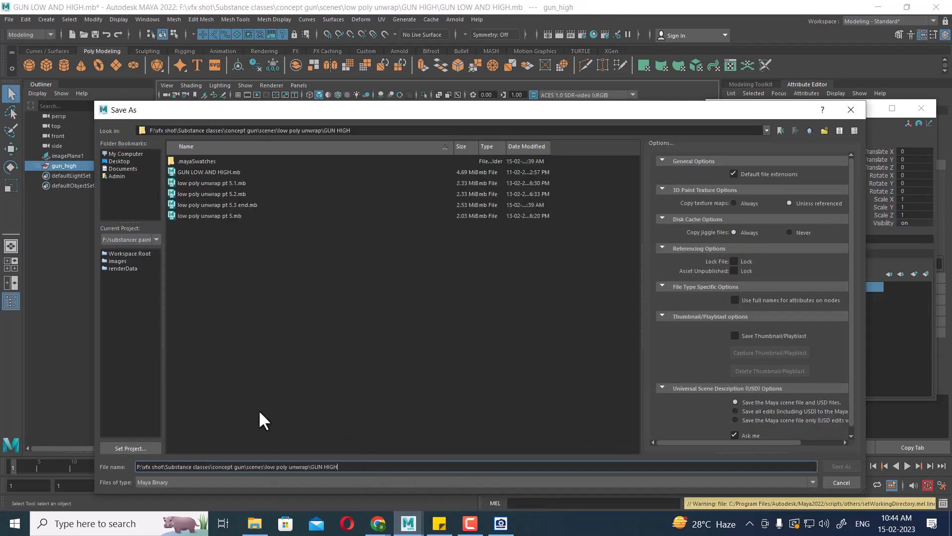
{"action": "left_click_drag", "start_coordinate": [347, 470], "coordinate": [55, 467]}
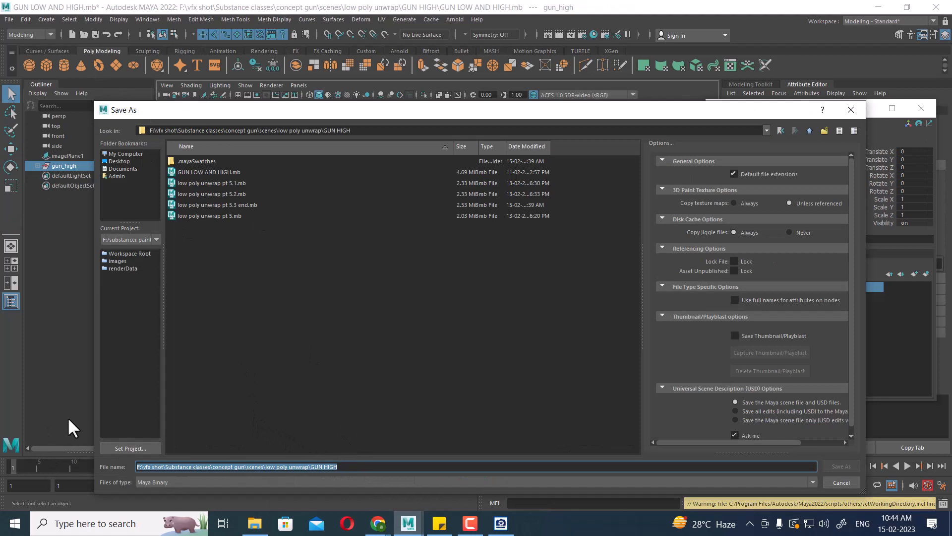
- Save the scene as a Maya Binary file named "gun highpoly_f" in the GUN HIGH folder
{"action": "type", "text": "gun hi"}
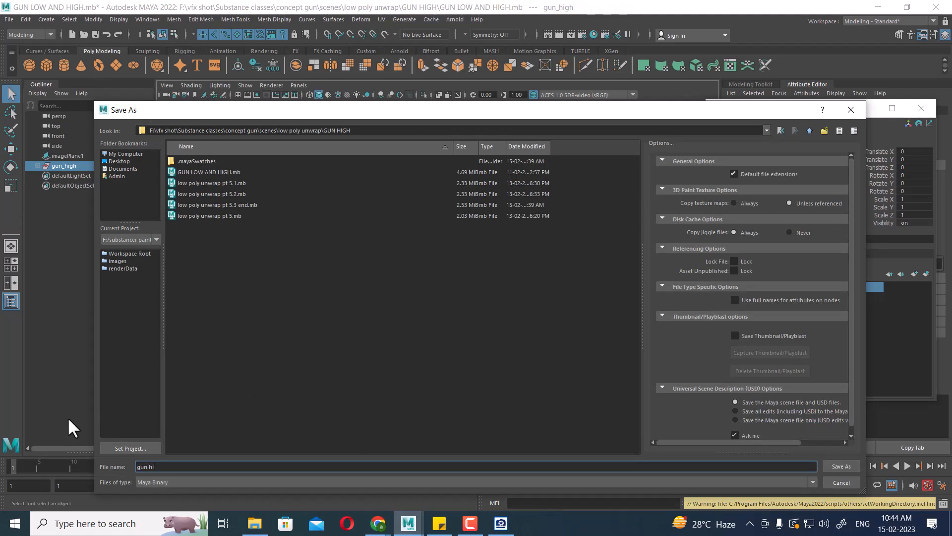
{"action": "type", "text": "ghpoly_f"}
{"action": "key", "text": "Return"}
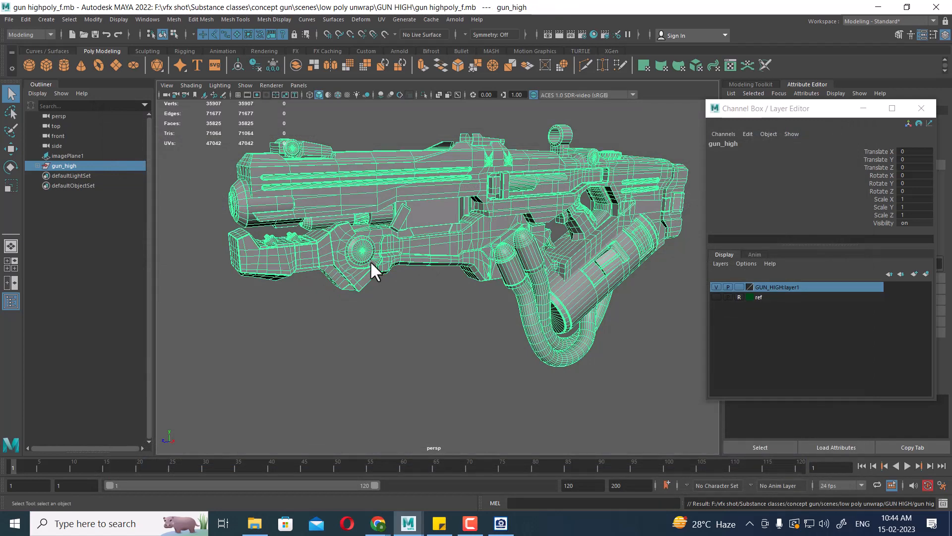
- Switch to the "low poly unwrap pt 5.3 end" scene and import GUN_HIGH.ma from the GUN HIGH folder
{"action": "left_click", "coordinate": [10, 20]}
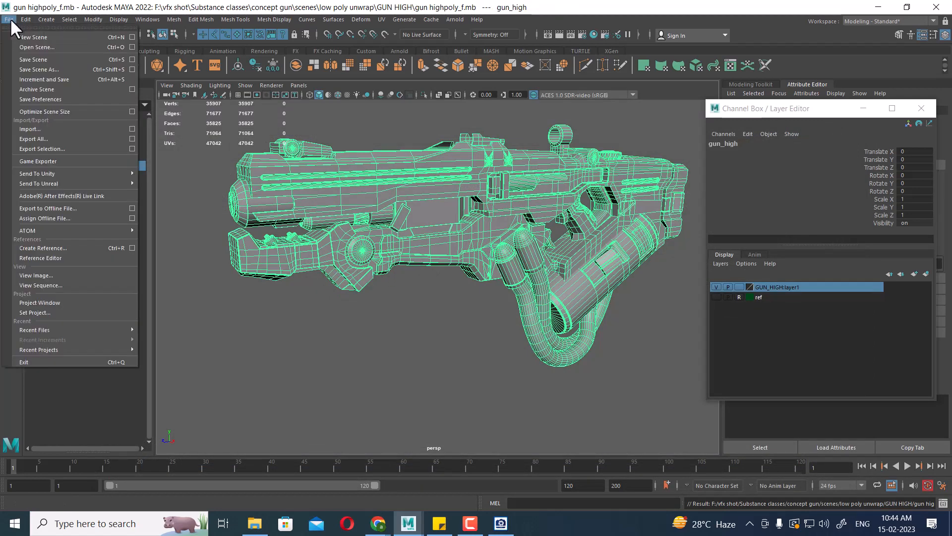
{"action": "left_click", "coordinate": [408, 523]}
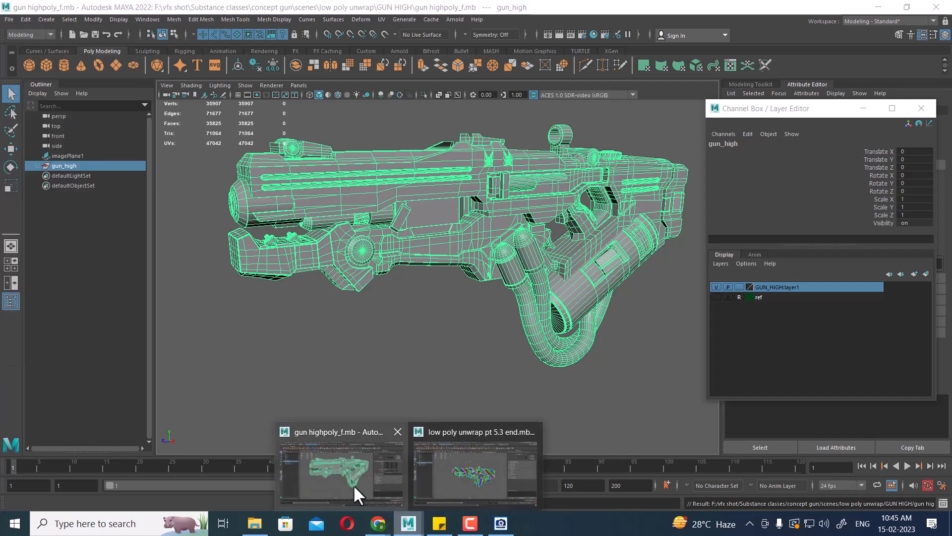
{"action": "left_click", "coordinate": [478, 482]}
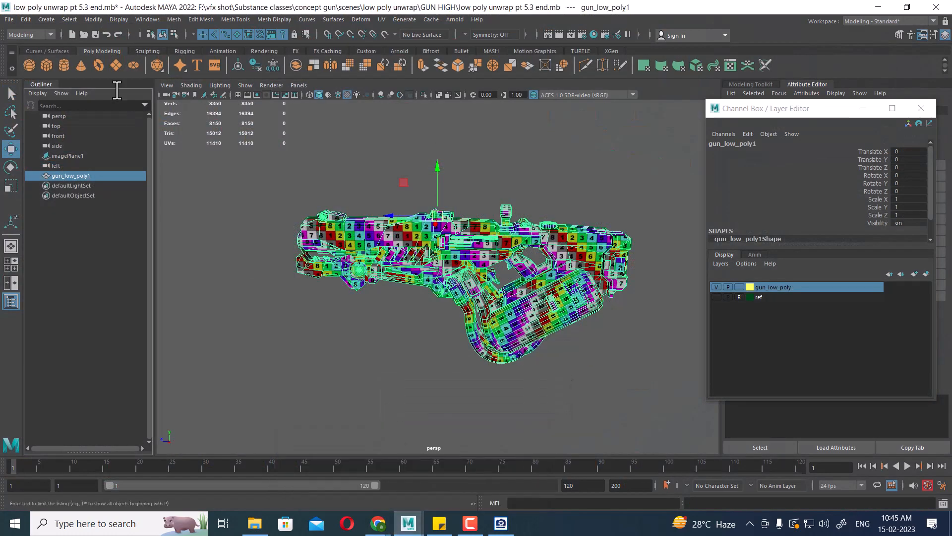
{"action": "left_click", "coordinate": [8, 19]}
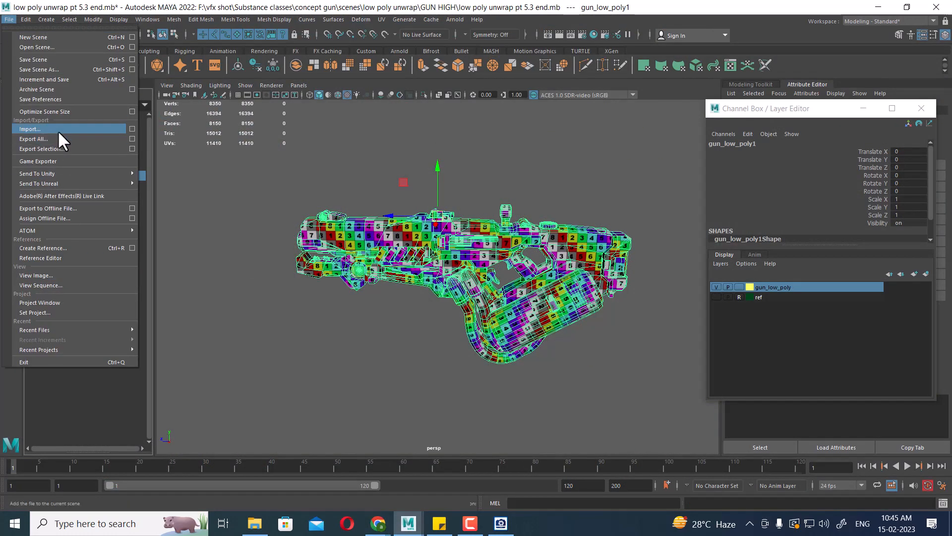
{"action": "left_click", "coordinate": [116, 127]}
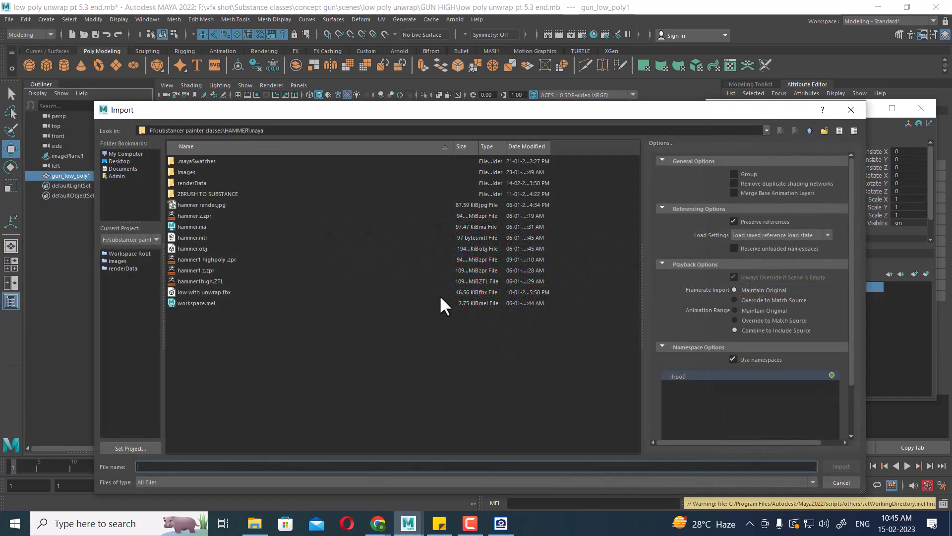
{"action": "key", "text": "ctrl+v"}
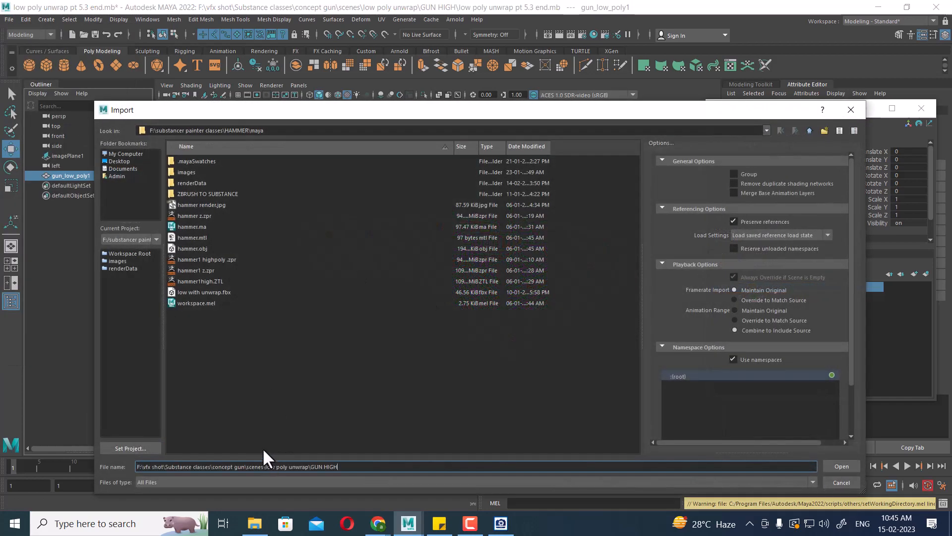
{"action": "key", "text": "Return"}
{"action": "left_click", "coordinate": [192, 195]}
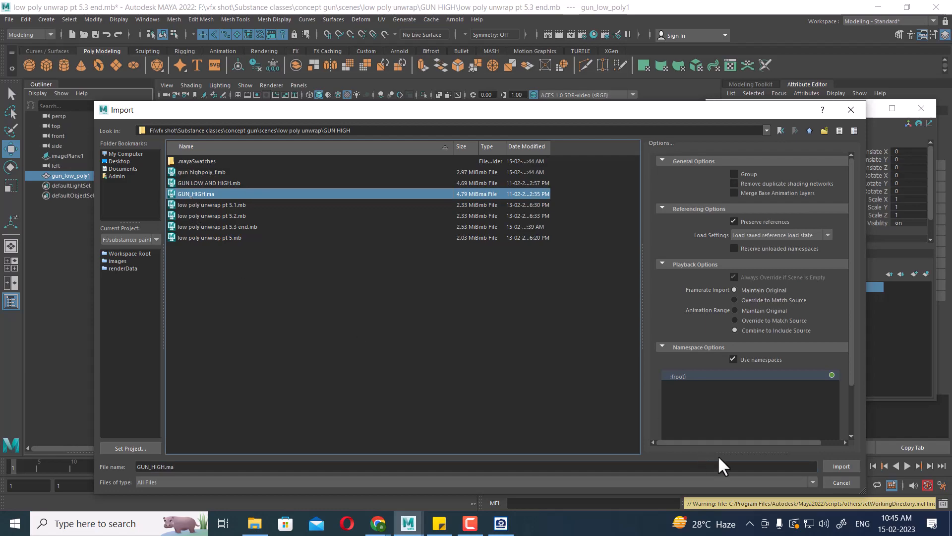
{"action": "left_click", "coordinate": [840, 466]}
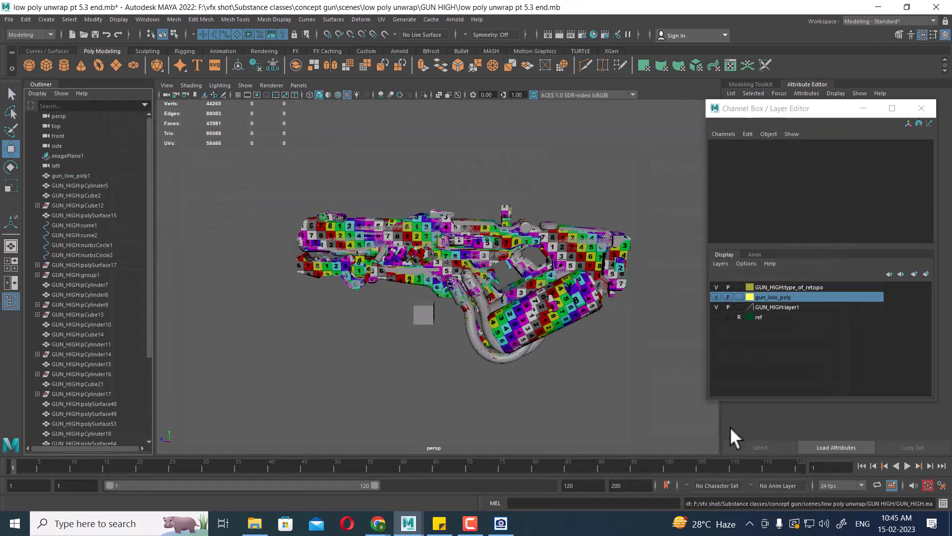
- Hide the gun_low_poly layer and toggle the two imported GUN_HIGH layers to check what each contains
{"action": "left_click_drag", "start_coordinate": [457, 342], "coordinate": [496, 318], "text": "alt"}
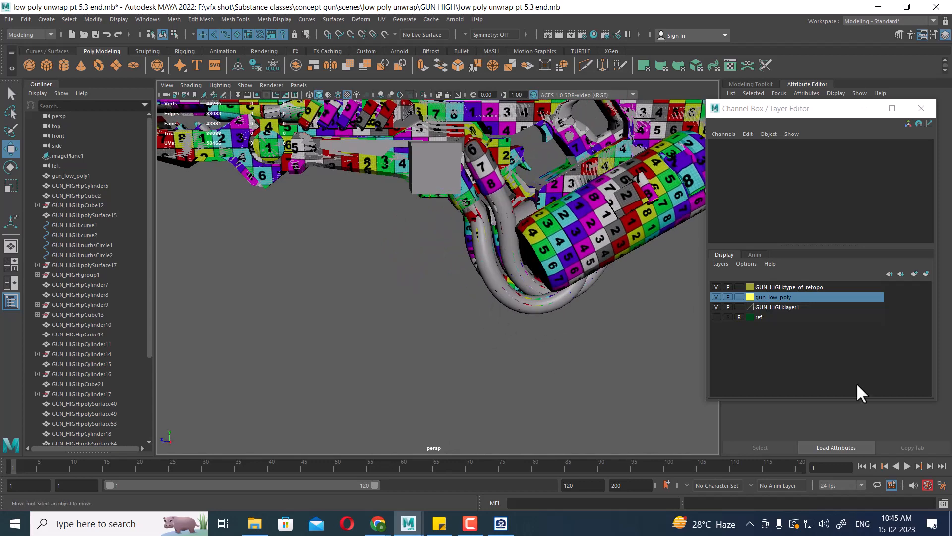
{"action": "left_click", "coordinate": [716, 296]}
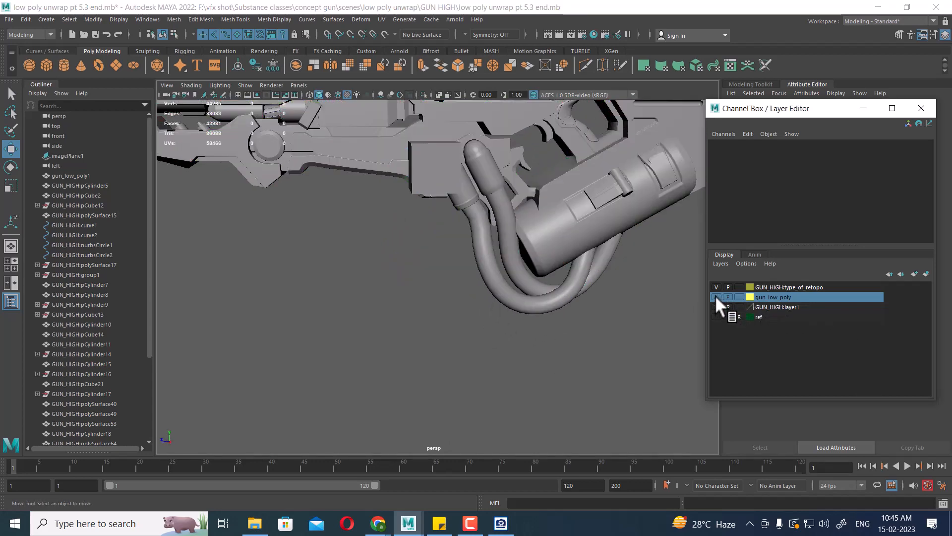
{"action": "left_click", "coordinate": [716, 296]}
{"action": "left_click", "coordinate": [716, 296]}
{"action": "left_click_drag", "start_coordinate": [537, 333], "coordinate": [570, 342], "text": "alt"}
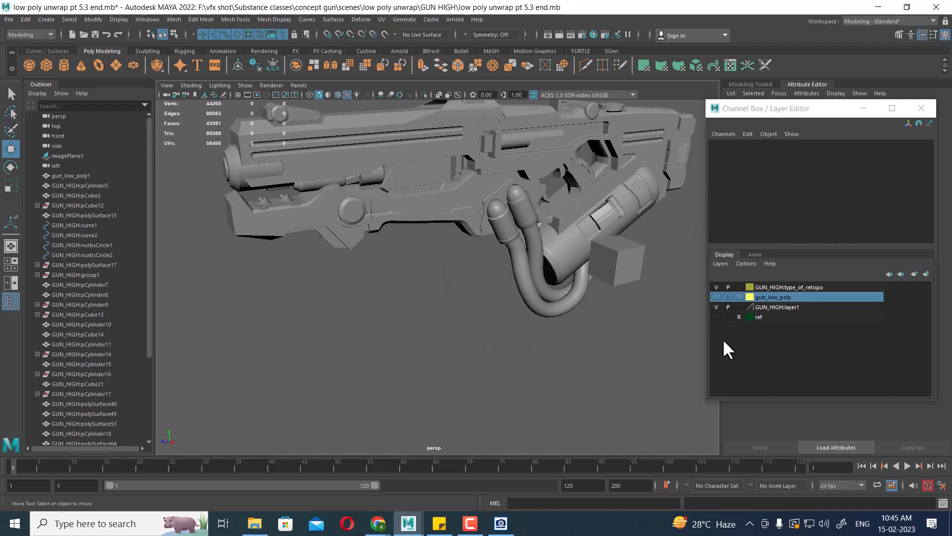
{"action": "left_click", "coordinate": [715, 307]}
{"action": "left_click", "coordinate": [715, 304]}
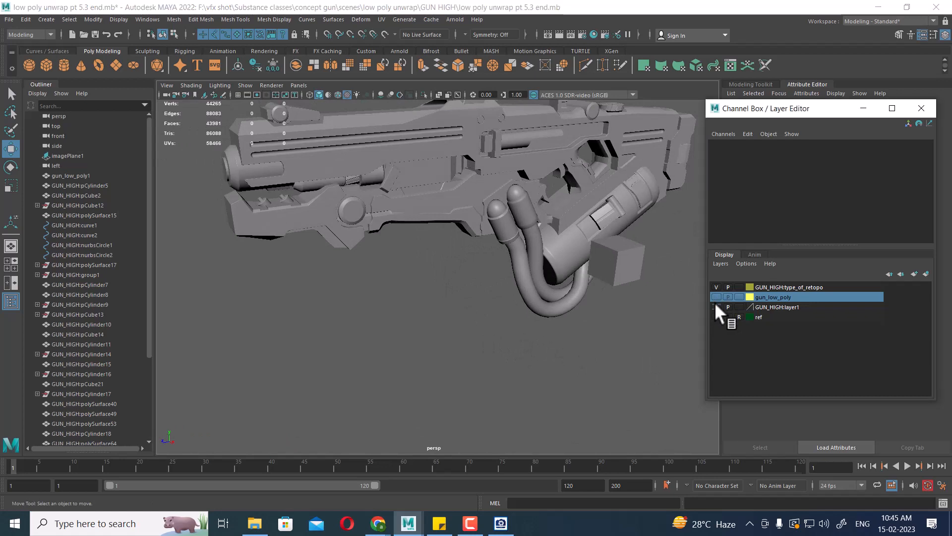
{"action": "left_click", "coordinate": [716, 284]}
{"action": "left_click", "coordinate": [716, 284]}
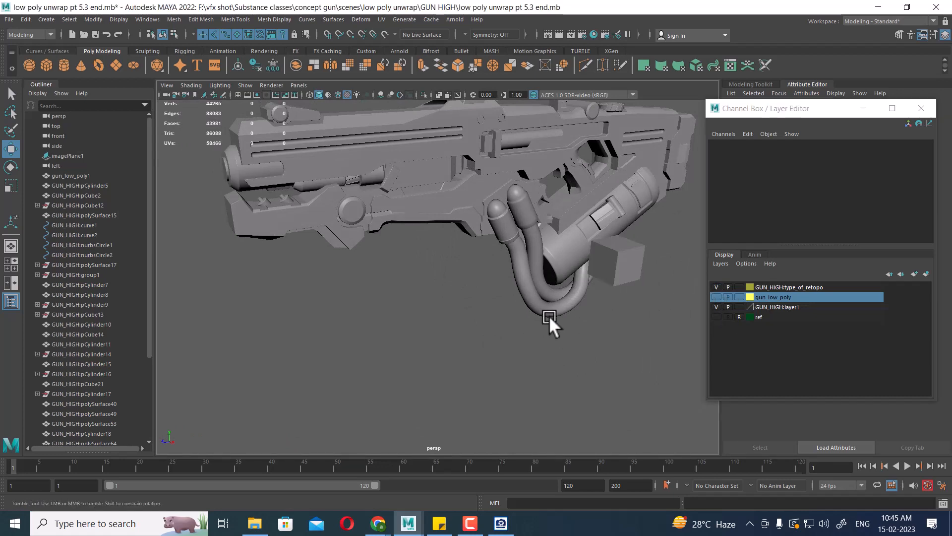
{"action": "left_click_drag", "start_coordinate": [549, 315], "coordinate": [684, 313], "text": "alt"}
- Check the content of the GUN_HIGH:type_of_retopo layer and delete that layer
{"action": "left_click", "coordinate": [716, 284]}
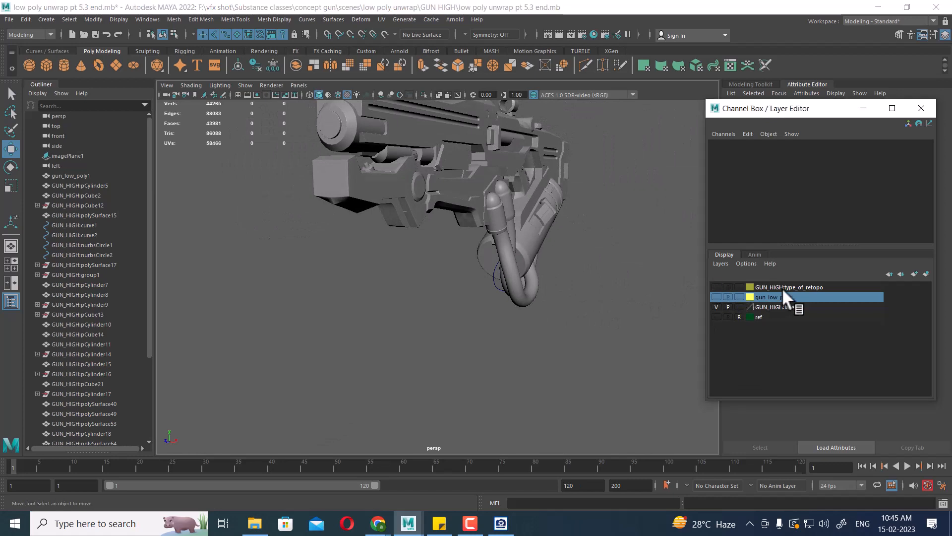
{"action": "left_click", "coordinate": [786, 287]}
{"action": "left_click", "coordinate": [717, 286]}
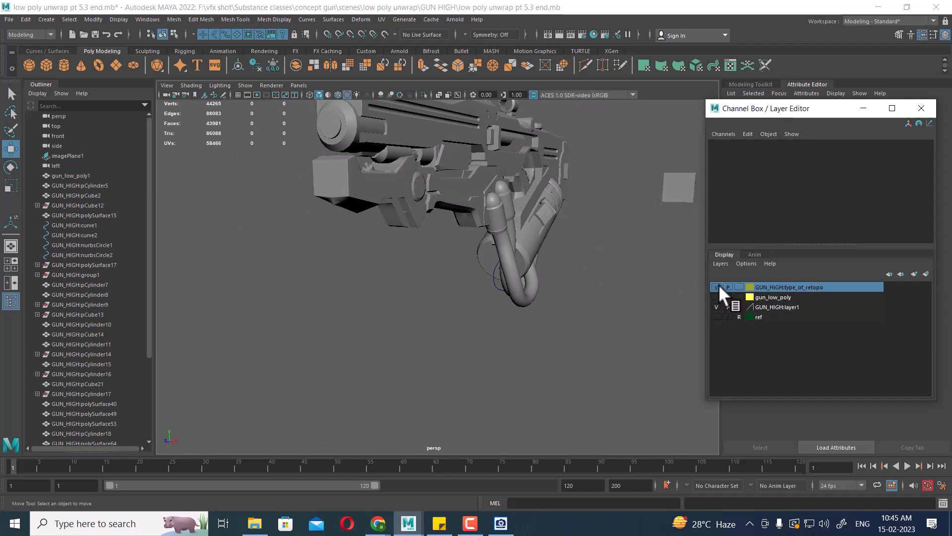
{"action": "left_click", "coordinate": [717, 286]}
{"action": "left_click", "coordinate": [716, 287]}
{"action": "right_click", "coordinate": [782, 288]}
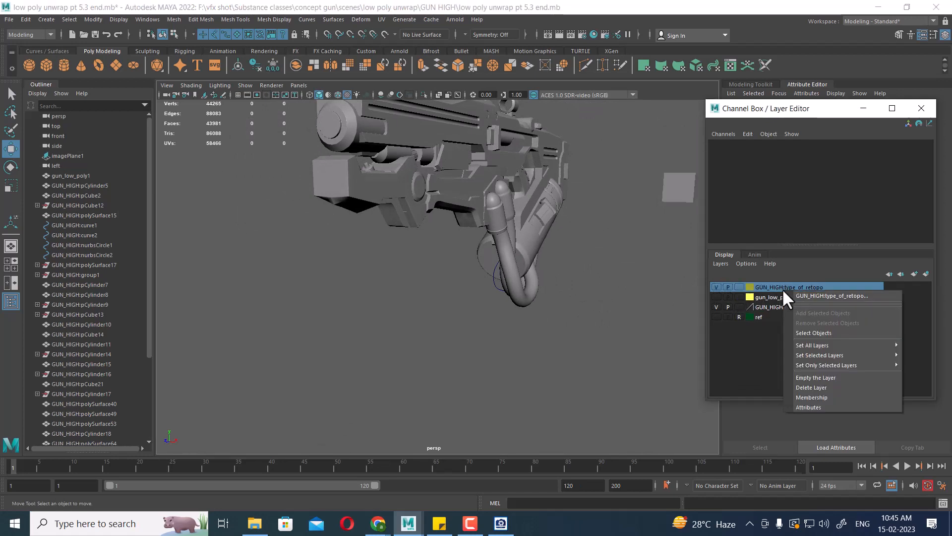
{"action": "left_click", "coordinate": [826, 388]}
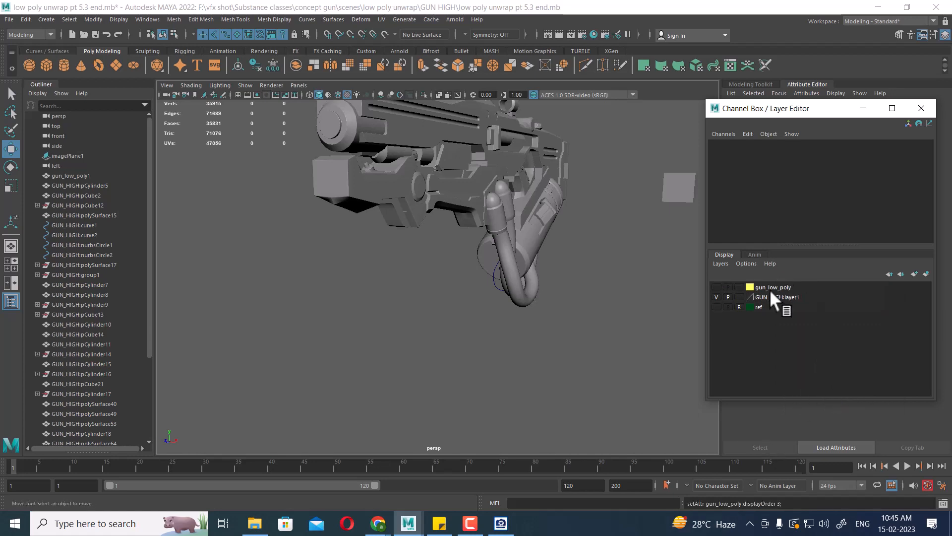
- Toggle the GUN_HIGH:layer1 and gun_low_poly layers to compare the high-poly and low-poly guns, leaving only the high-poly gun visible
{"action": "left_click", "coordinate": [716, 297]}
{"action": "left_click", "coordinate": [716, 296]}
{"action": "left_click", "coordinate": [717, 287]}
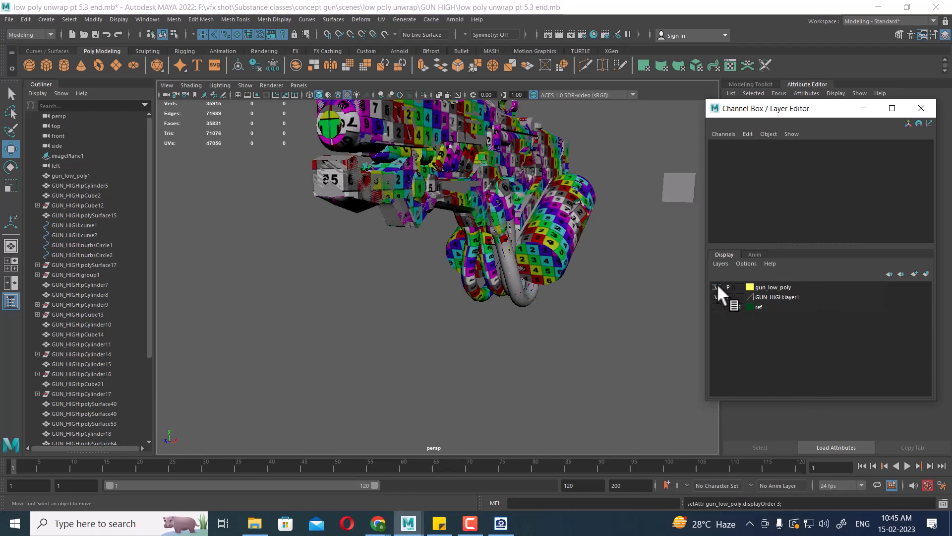
{"action": "left_click", "coordinate": [717, 286]}
{"action": "right_click_drag", "start_coordinate": [555, 397], "coordinate": [493, 263], "text": "alt"}
{"action": "left_click_drag", "start_coordinate": [493, 263], "coordinate": [586, 278], "text": "alt"}
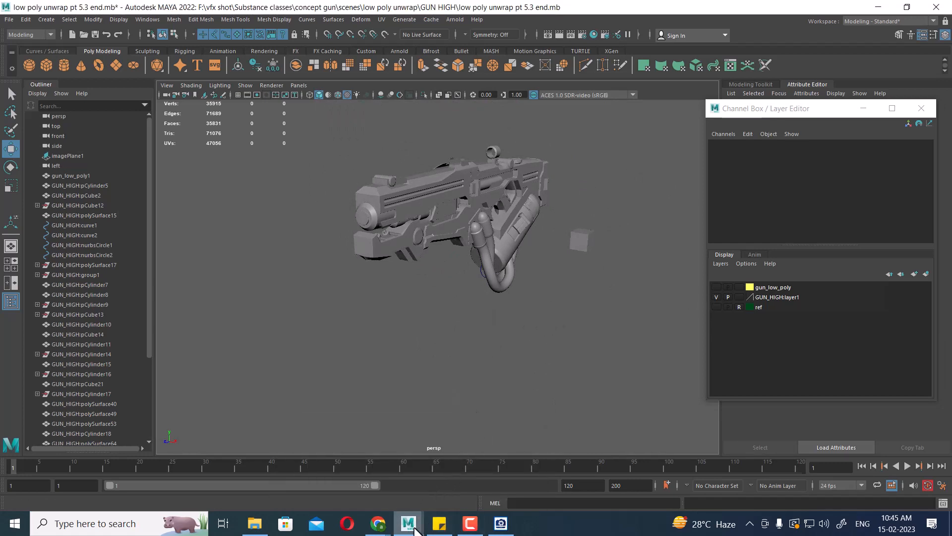
- Select all the imported high-poly gun parts in the viewport, leaving out the stray cube
{"action": "mouse_move", "coordinate": [408, 523]}
{"action": "mouse_move", "coordinate": [371, 474]}
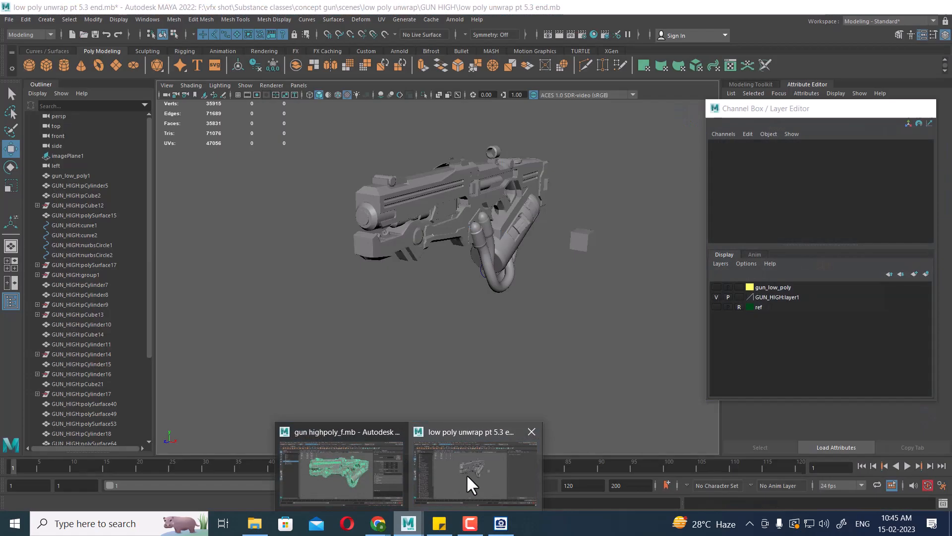
{"action": "left_click", "coordinate": [466, 474]}
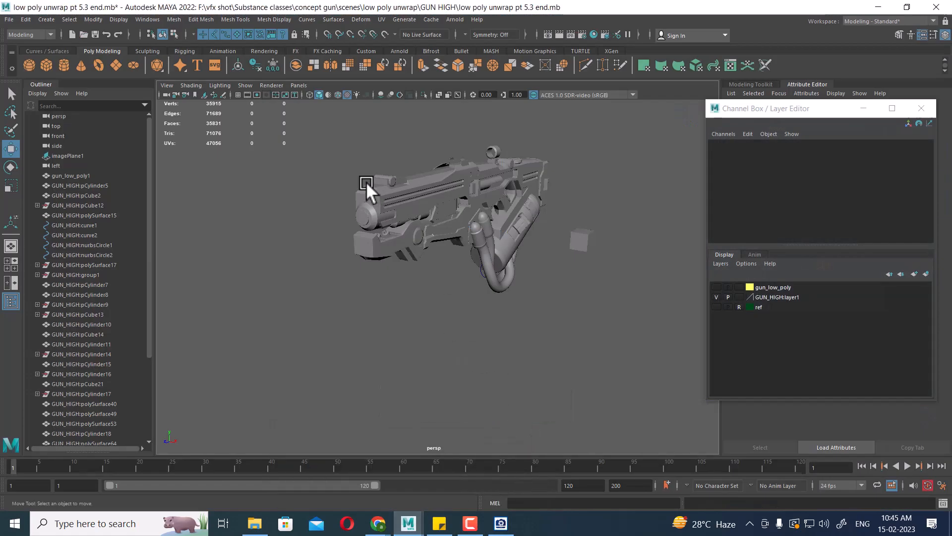
{"action": "left_click_drag", "start_coordinate": [328, 122], "coordinate": [549, 368]}
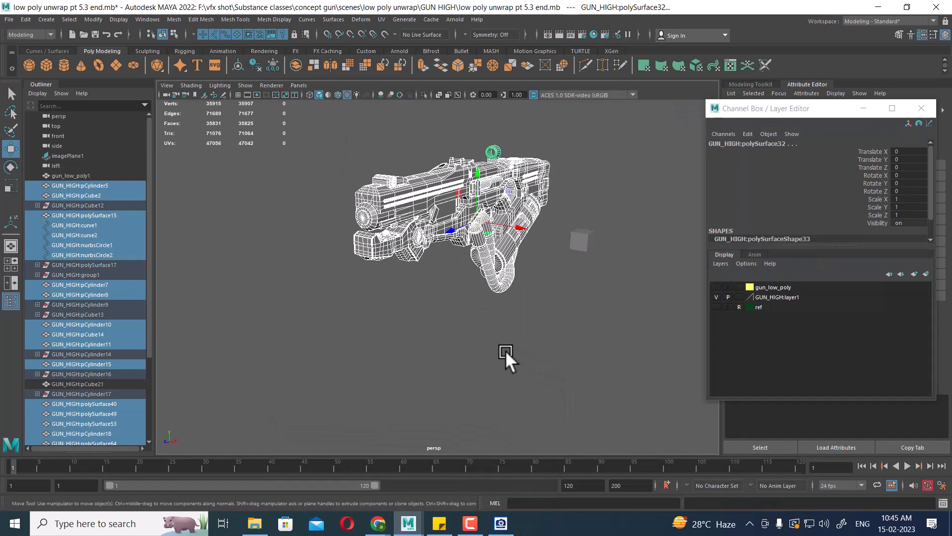
- Open GUN_HIGH.ma, discarding the changes made to the low-poly unwrap scene
{"action": "left_click", "coordinate": [11, 17]}
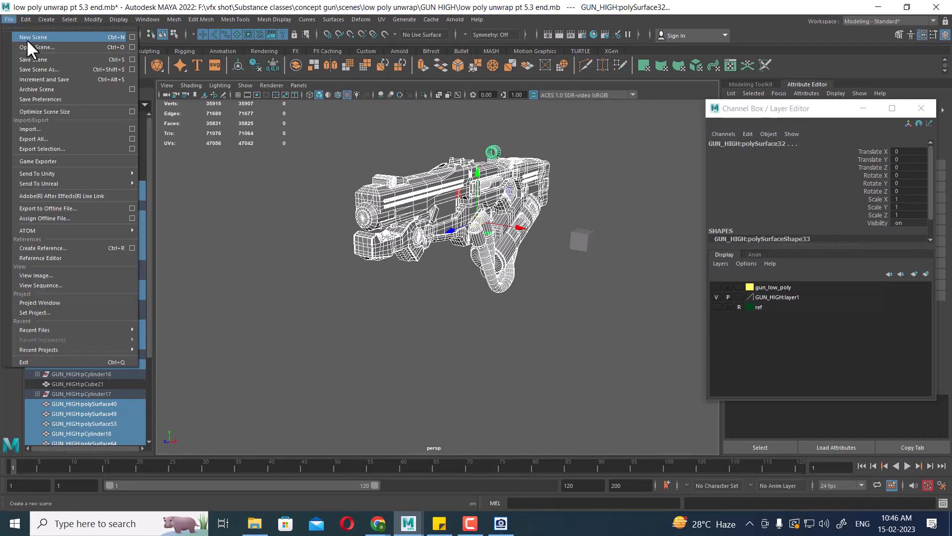
{"action": "left_click", "coordinate": [29, 44]}
{"action": "double_click", "coordinate": [193, 195]}
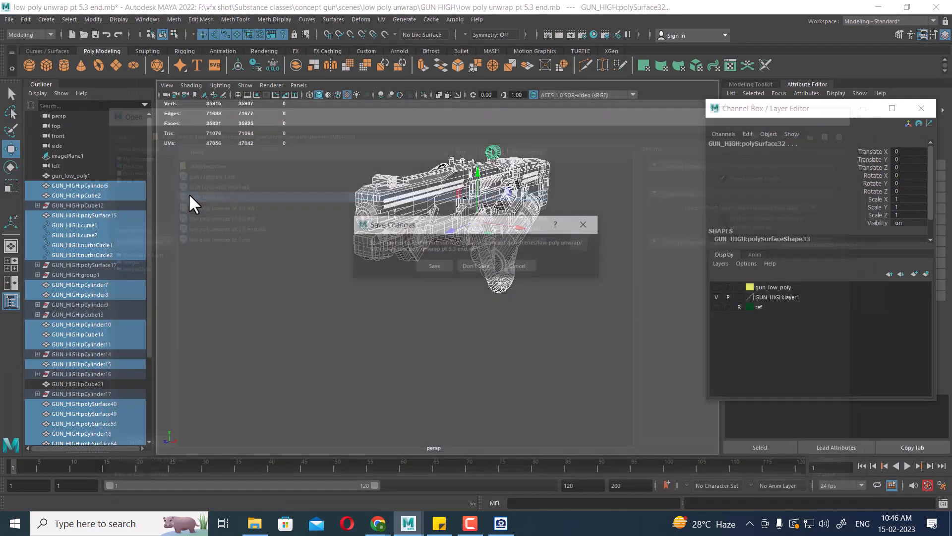
{"action": "left_click", "coordinate": [477, 264]}
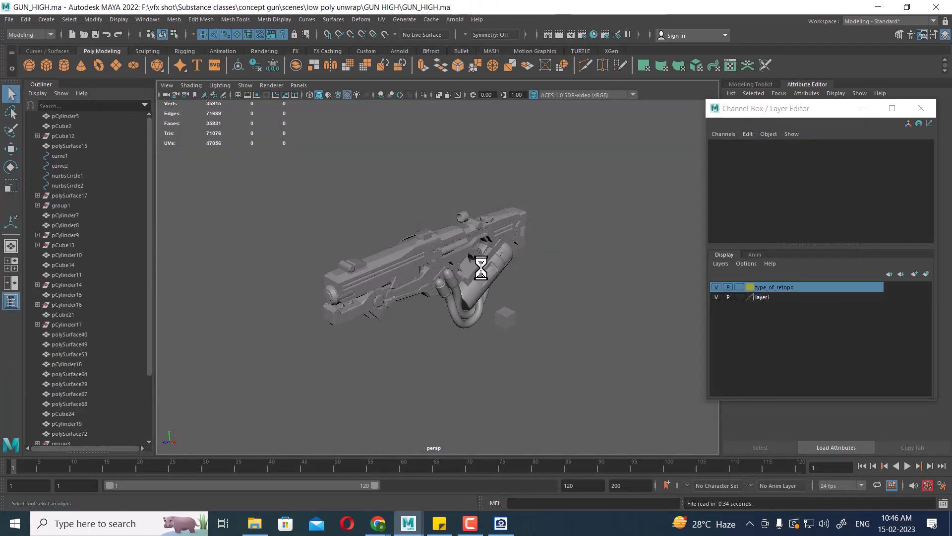
- Open gun highpoly_f.mb in this Maya window and select every gun part in the viewport
{"action": "left_click", "coordinate": [11, 17]}
{"action": "left_click", "coordinate": [27, 47]}
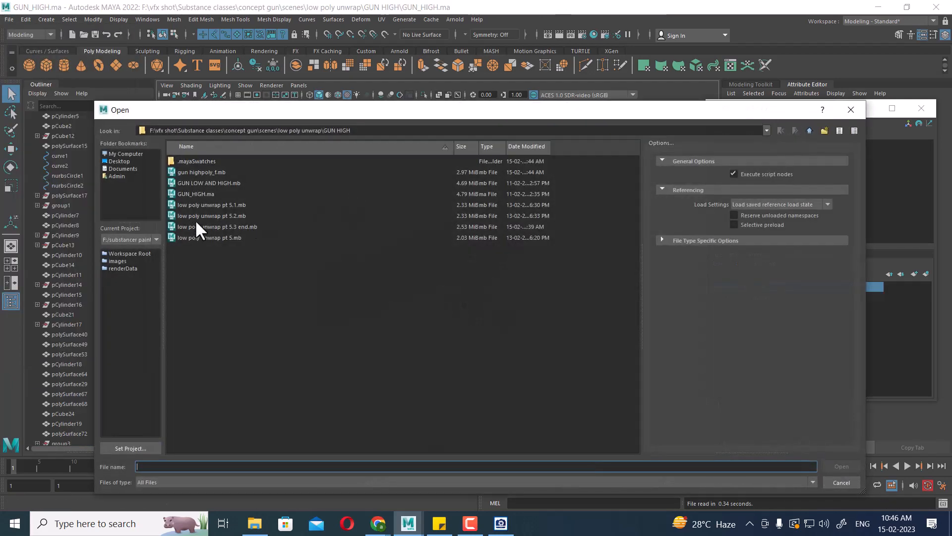
{"action": "double_click", "coordinate": [206, 173]}
{"action": "key", "text": "5"}
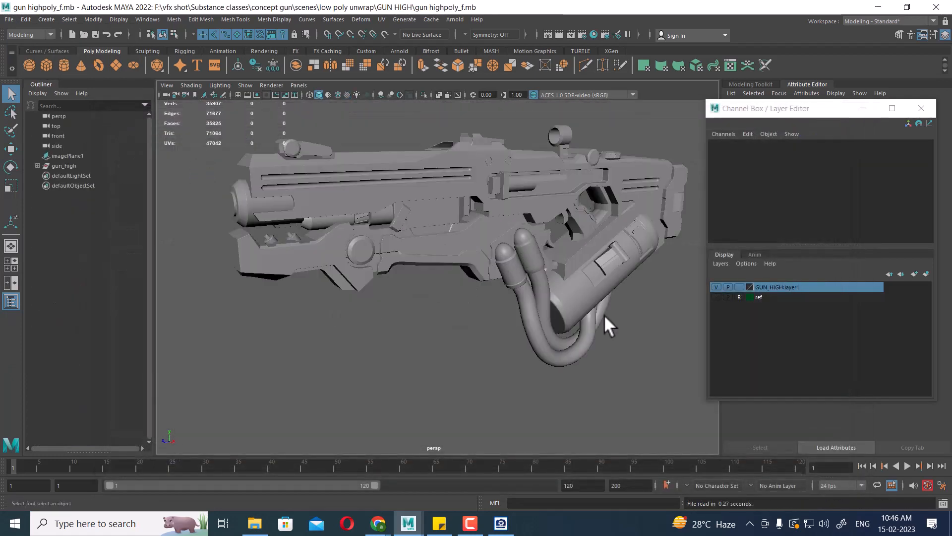
{"action": "right_click_drag", "start_coordinate": [563, 286], "coordinate": [529, 280], "text": "alt"}
{"action": "left_click_drag", "start_coordinate": [529, 280], "coordinate": [558, 281], "text": "alt"}
{"action": "left_click_drag", "start_coordinate": [644, 149], "coordinate": [242, 422]}
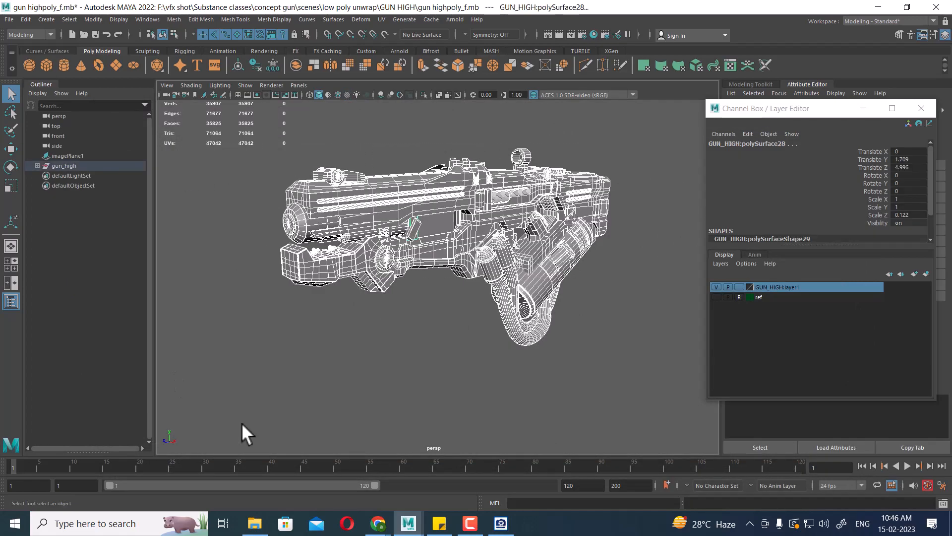
- Compare the gun highpoly_f.mb scenes in the two Maya windows, checking the grouped high-poly gun against the individually selected parts
{"action": "mouse_move", "coordinate": [408, 524]}
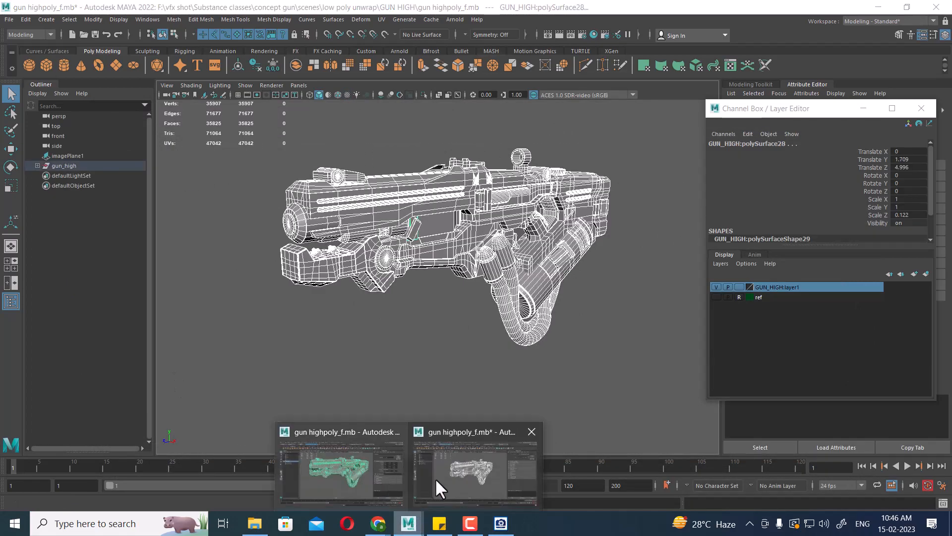
{"action": "mouse_move", "coordinate": [352, 474]}
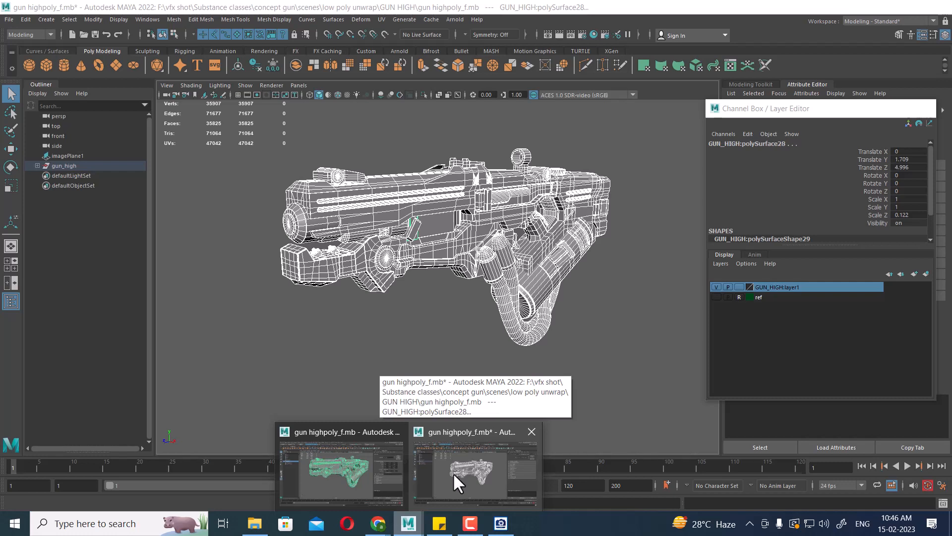
{"action": "left_click", "coordinate": [454, 472]}
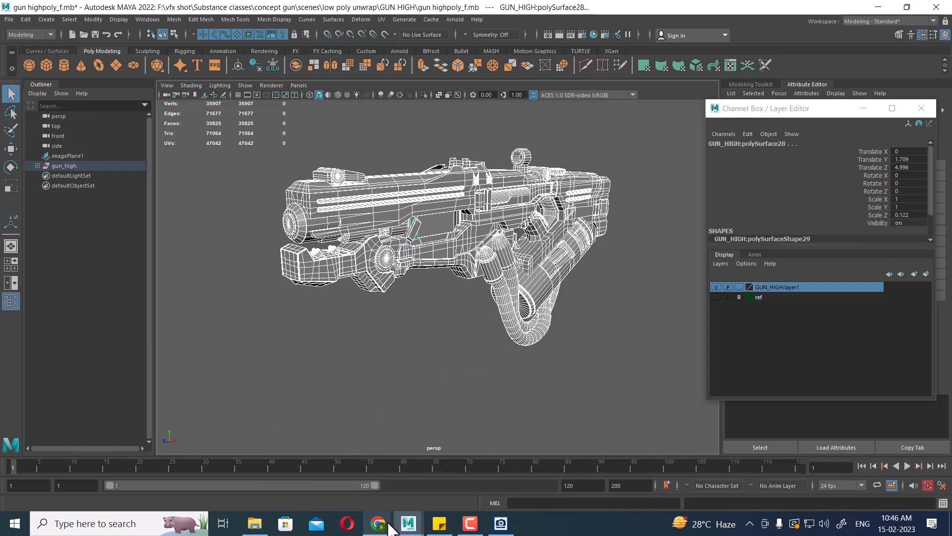
{"action": "left_click", "coordinate": [343, 469]}
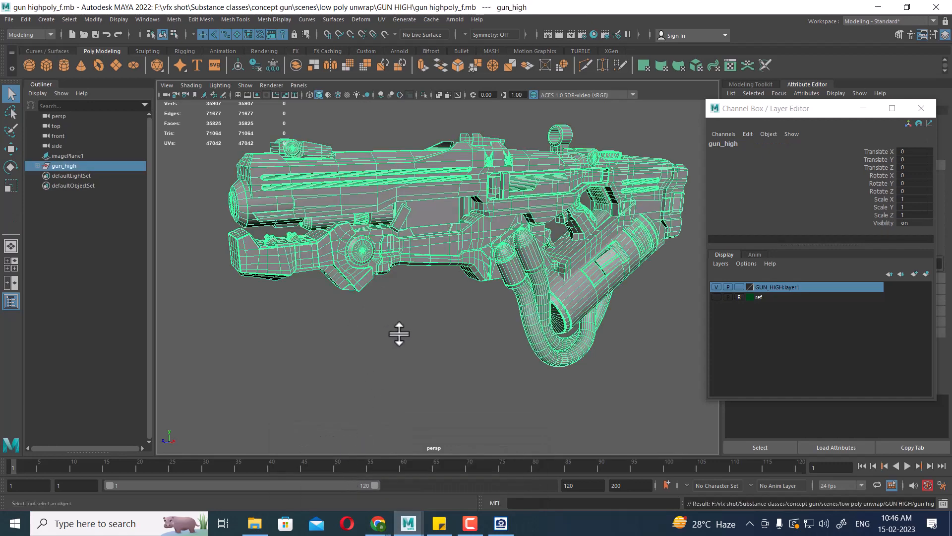
{"action": "left_click_drag", "start_coordinate": [398, 334], "coordinate": [438, 344], "text": "alt"}
{"action": "mouse_move", "coordinate": [408, 523]}
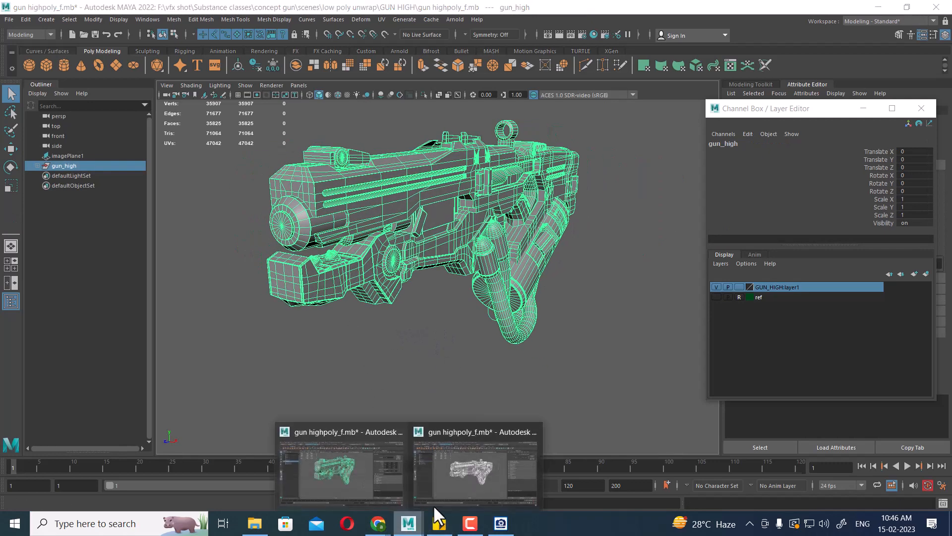
{"action": "left_click", "coordinate": [469, 478]}
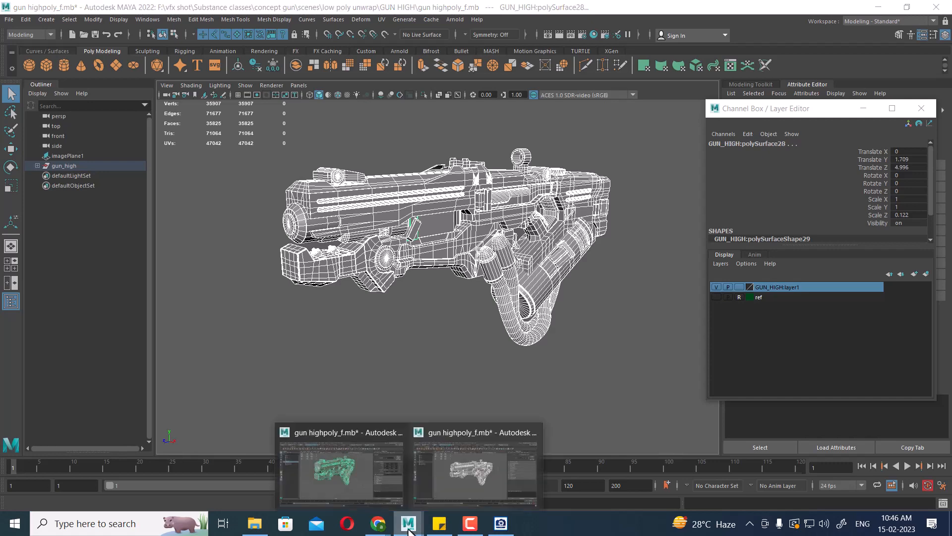
- Open low poly unwrap pt 5.3 end.mb in the Maya window holding the grouped gun, discarding the changes to gun highpoly_f.mb
{"action": "left_click", "coordinate": [357, 471]}
{"action": "left_click", "coordinate": [9, 19]}
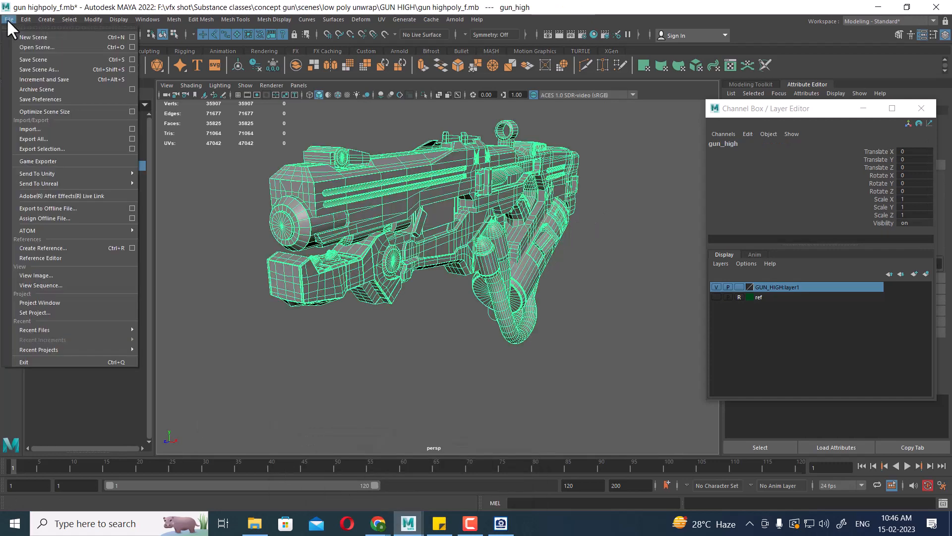
{"action": "left_click", "coordinate": [27, 46]}
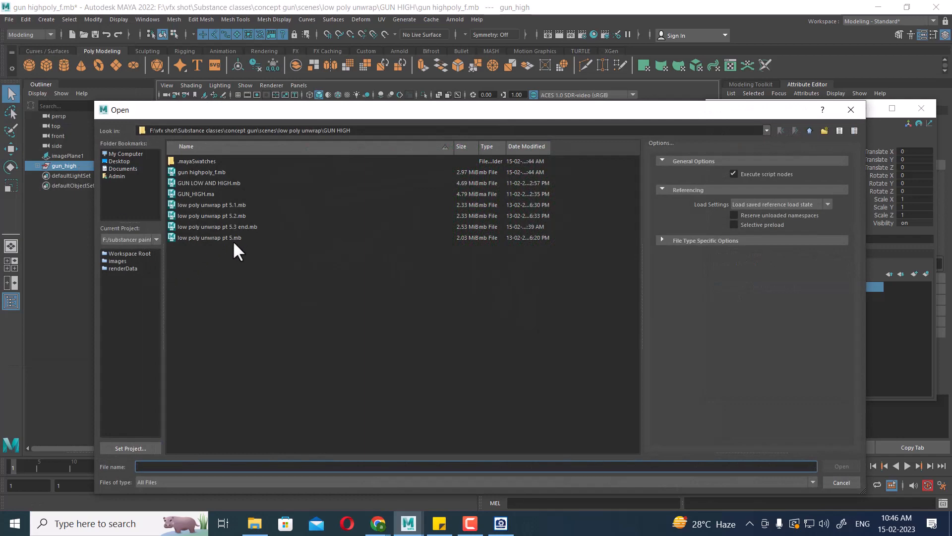
{"action": "double_click", "coordinate": [213, 226]}
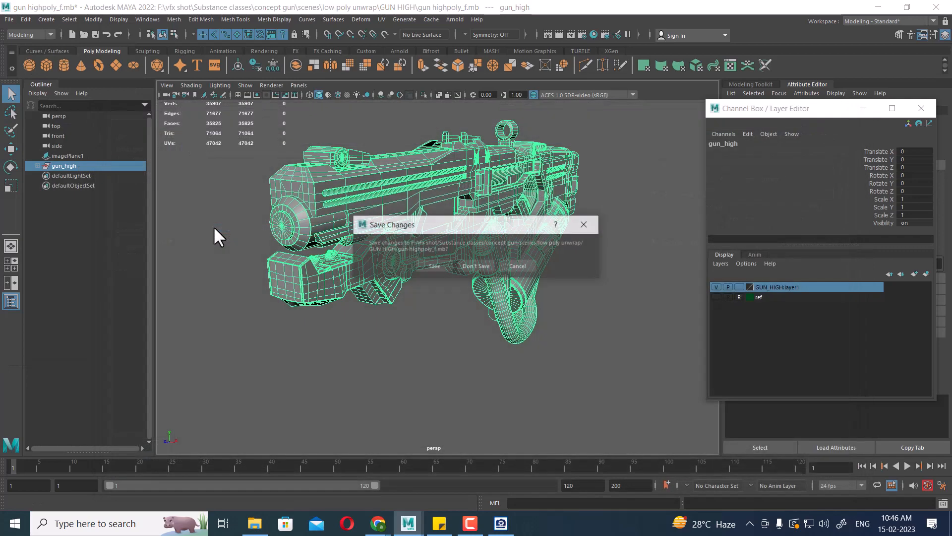
{"action": "left_click", "coordinate": [473, 267]}
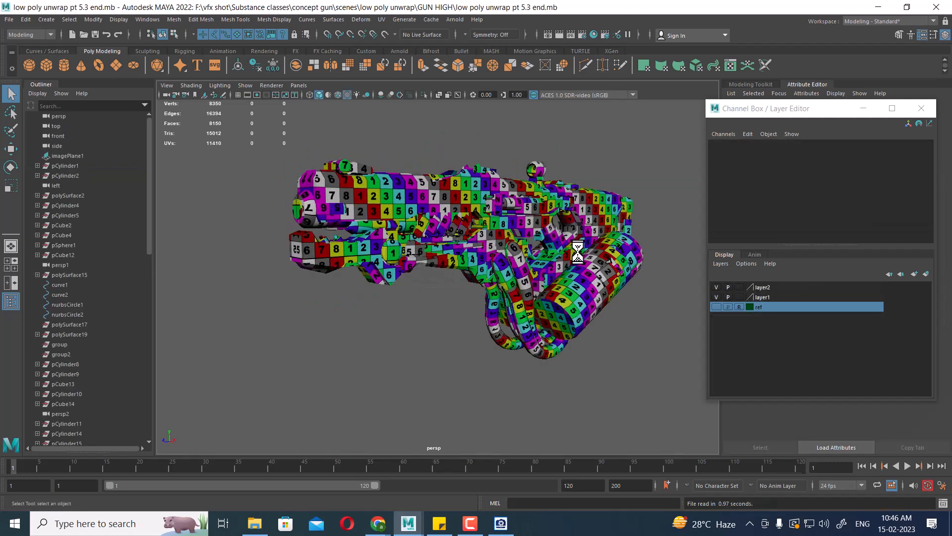
- Select every part of the checker-textured low-poly gun in the viewport
{"action": "left_click_drag", "start_coordinate": [536, 225], "coordinate": [502, 298], "text": "alt"}
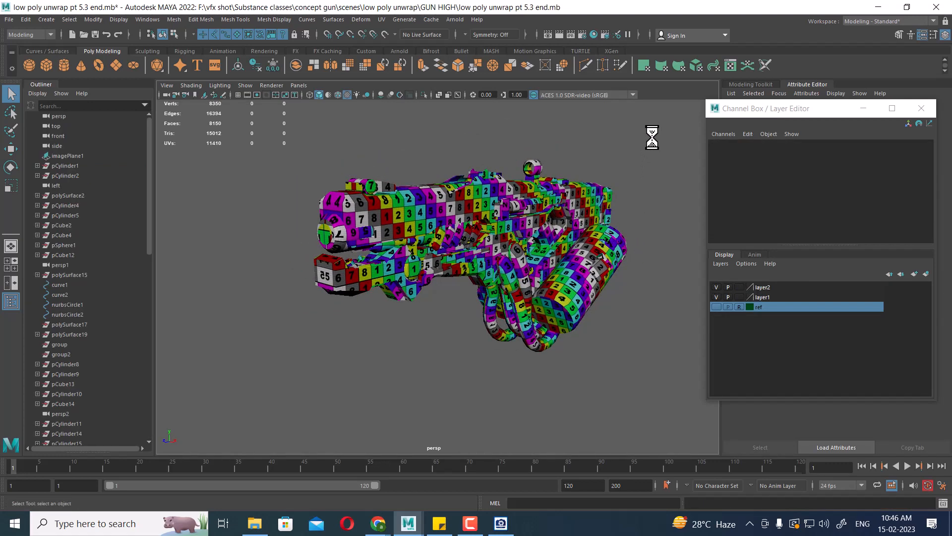
{"action": "left_click_drag", "start_coordinate": [655, 129], "coordinate": [239, 440]}
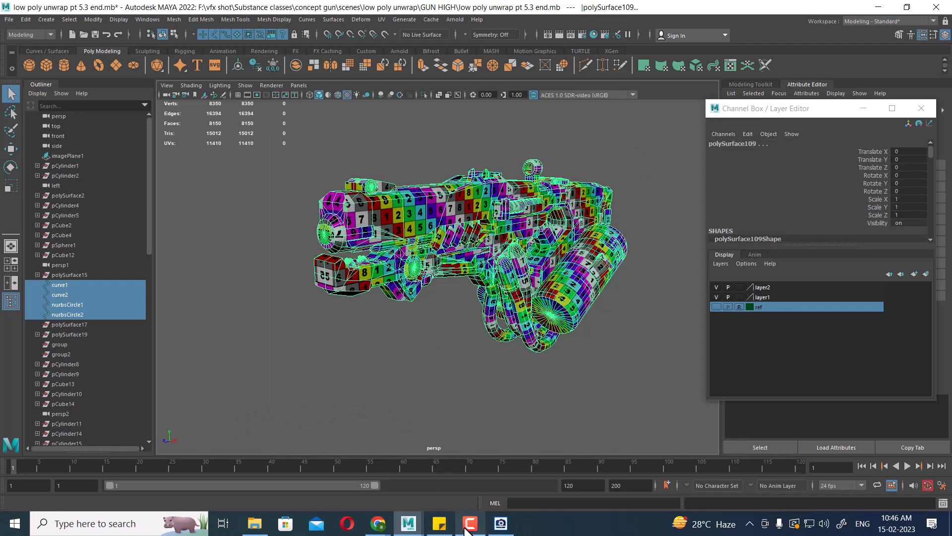
{"action": "mouse_move", "coordinate": [380, 272]}
{"action": "left_mouse_down", "text": "alt"}
{"action": "mouse_move", "coordinate": [412, 275]}
{"action": "mouse_move", "coordinate": [393, 281]}
{"action": "left_mouse_up", "text": "alt"}
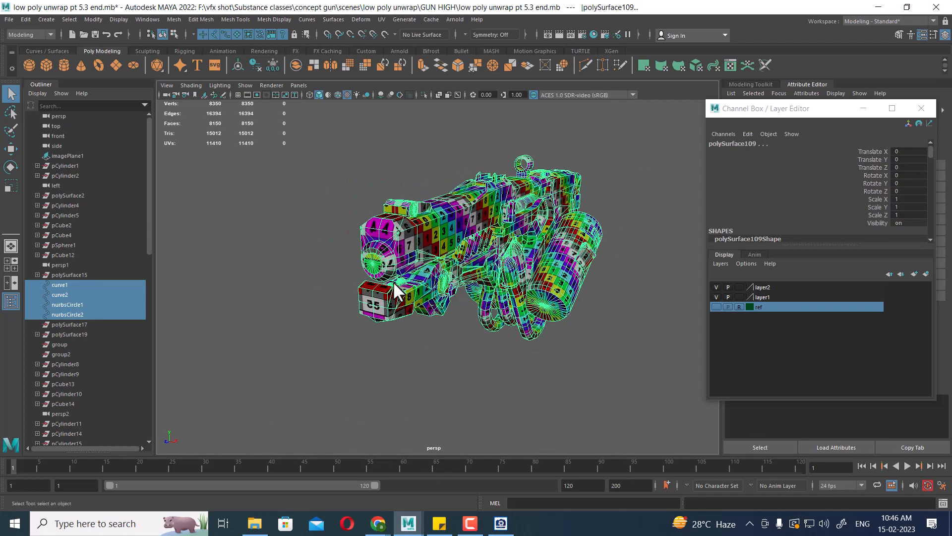
- Switch to File Explorer and create a folder named "gun final model" inside the GUN HIGH folder
{"action": "left_click", "coordinate": [254, 523]}
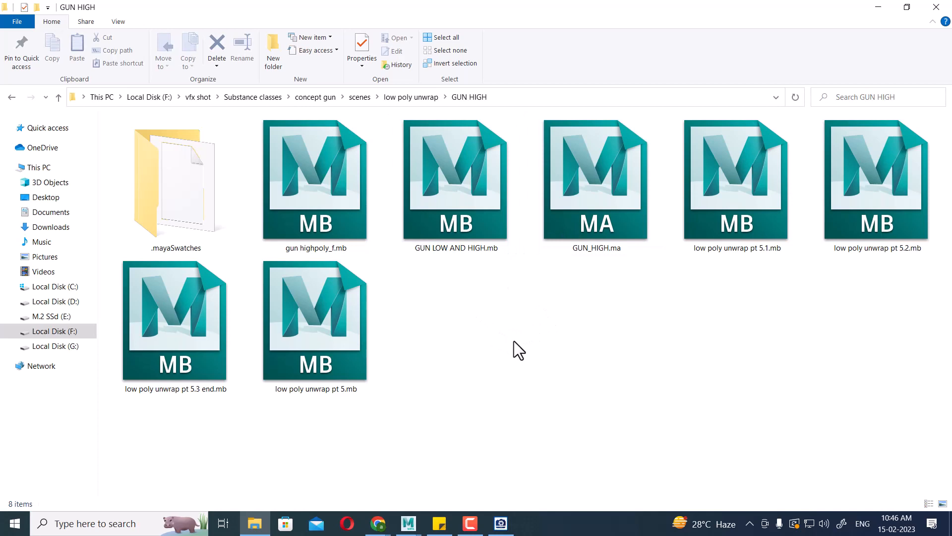
{"action": "left_click", "coordinate": [351, 211]}
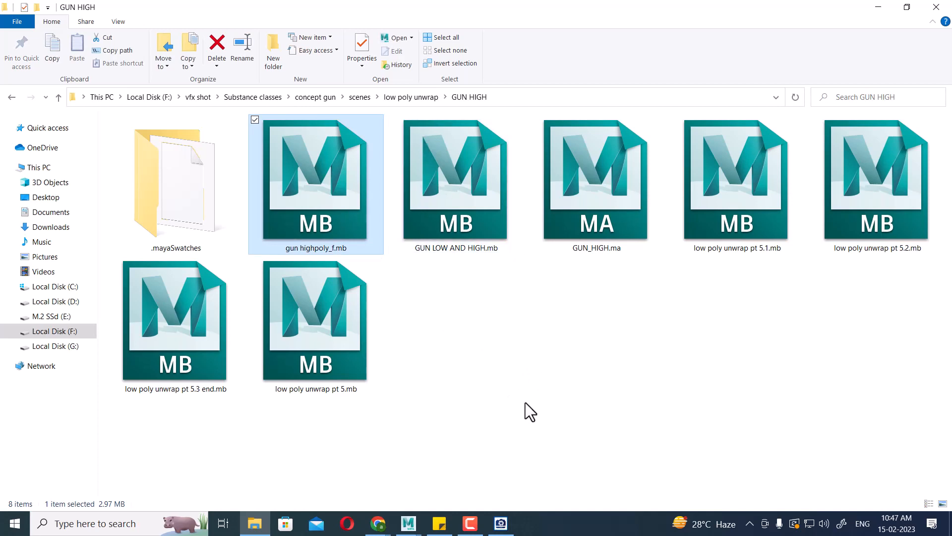
{"action": "right_click", "coordinate": [512, 345]}
{"action": "mouse_move", "coordinate": [500, 317]}
{"action": "left_click", "coordinate": [545, 316]}
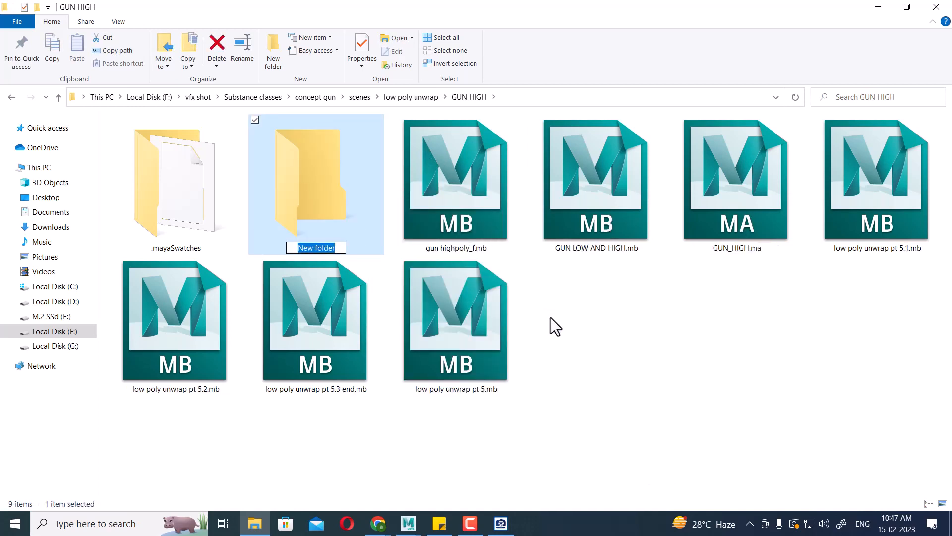
{"action": "type", "text": "gun"}
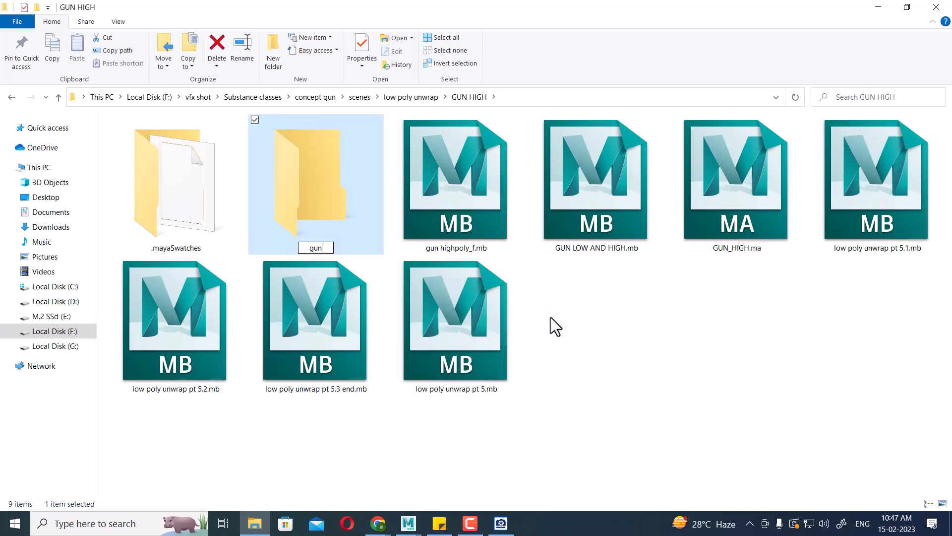
{"action": "type", "text": " final model"}
{"action": "key", "text": "Return"}
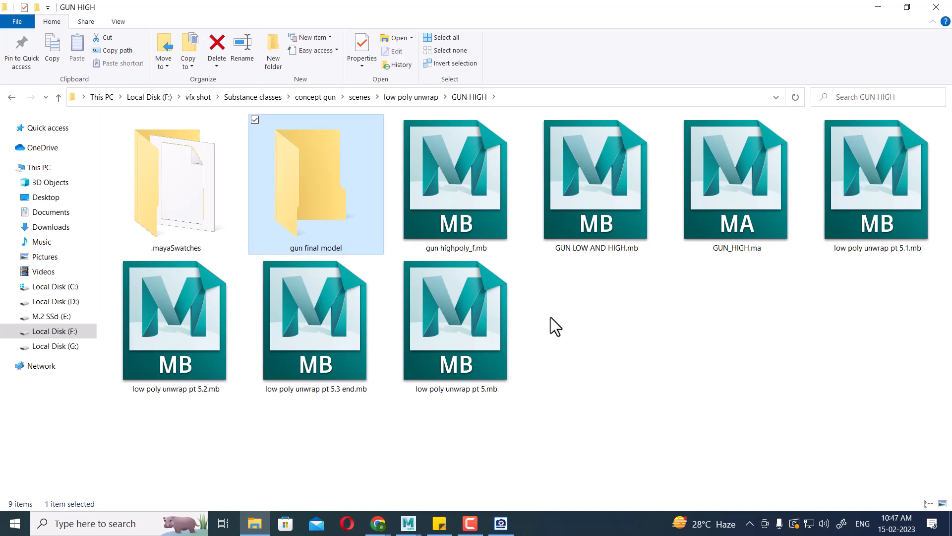
- Copy gun highpoly_f.mb into the gun final model folder and return to Maya
{"action": "left_click", "coordinate": [557, 350]}
{"action": "mouse_move", "coordinate": [481, 197]}
{"action": "left_mouse_down"}
{"action": "mouse_move", "coordinate": [459, 197]}
{"action": "mouse_move", "coordinate": [474, 207]}
{"action": "left_mouse_up"}
{"action": "double_click", "coordinate": [329, 206]}
{"action": "key", "text": "ctrl+v"}
{"action": "left_click", "coordinate": [405, 320]}
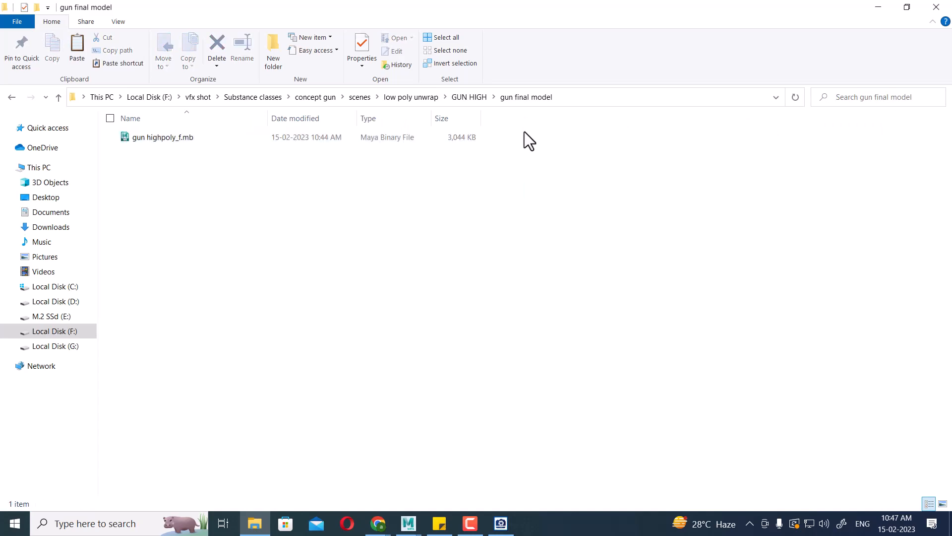
{"action": "left_click", "coordinate": [879, 7]}
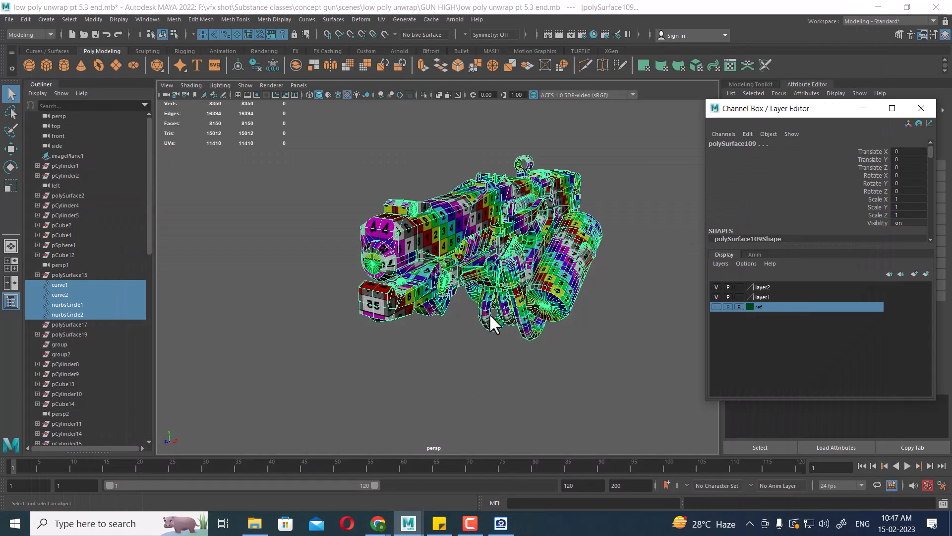
- Select the display layers layer2 and layer1 of the low-poly gun scene together
{"action": "left_click_drag", "start_coordinate": [404, 345], "coordinate": [530, 246], "text": "alt"}
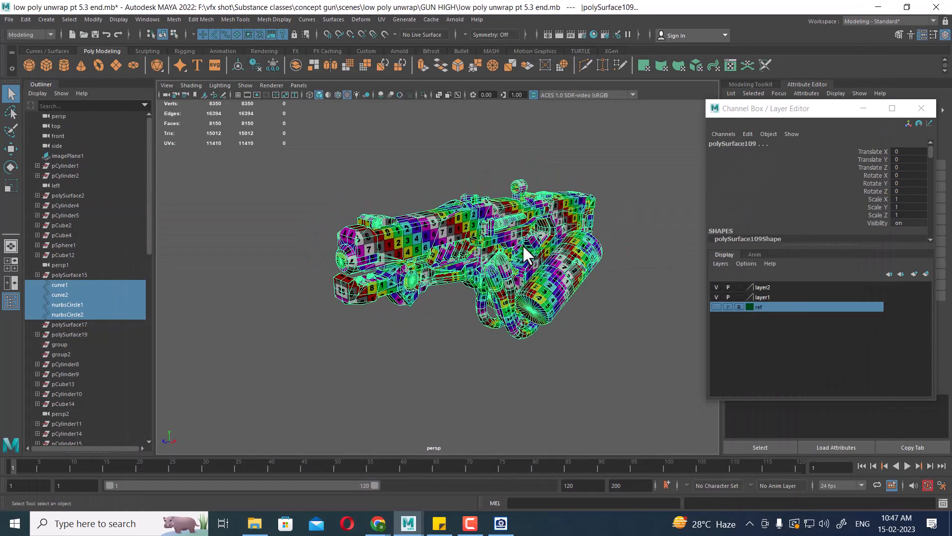
{"action": "left_click", "coordinate": [605, 168]}
{"action": "left_click", "coordinate": [384, 229]}
{"action": "left_click", "coordinate": [787, 288]}
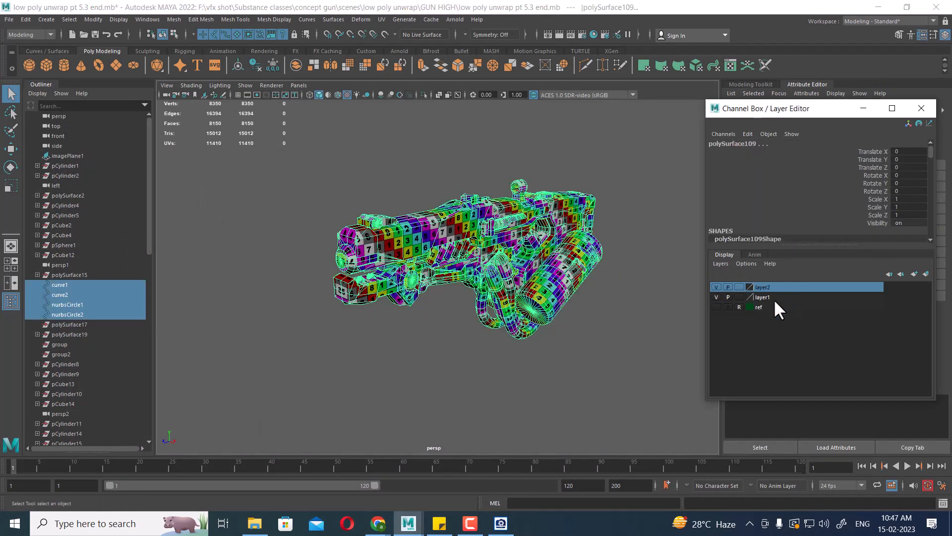
{"action": "left_click", "coordinate": [781, 298], "text": "shift"}
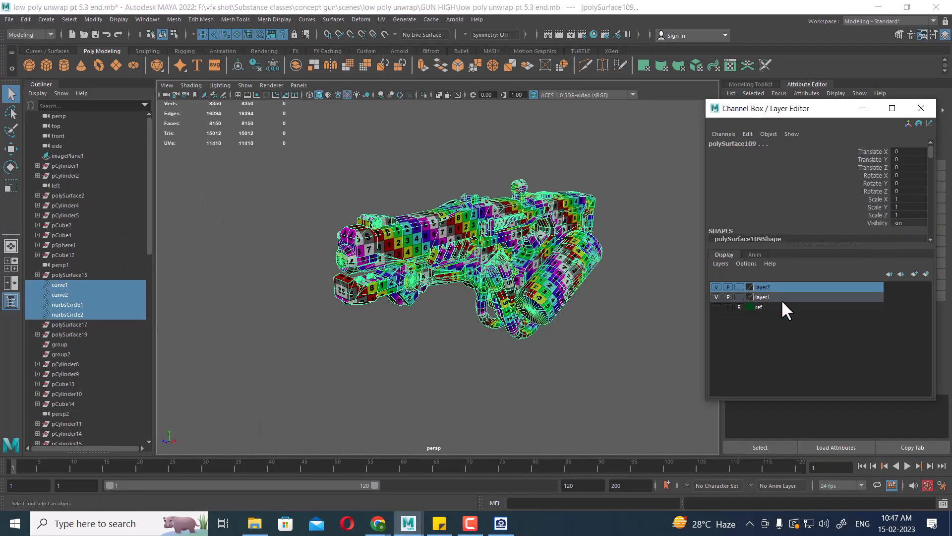
{"action": "left_click", "coordinate": [471, 523]}
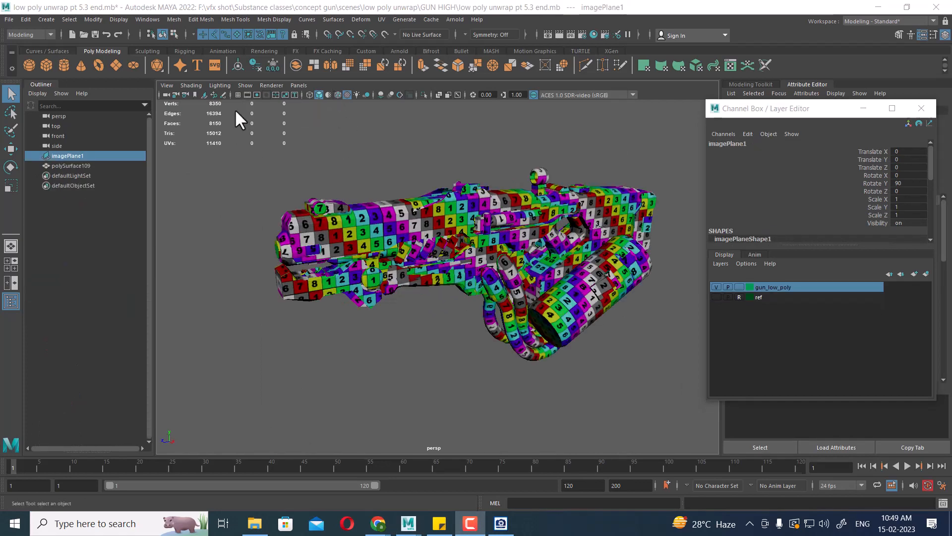
- Rename the gun mesh polySurface109 as gun_low_poly and close the floating Channel Box / Layer Editor window
{"action": "left_click", "coordinate": [342, 198]}
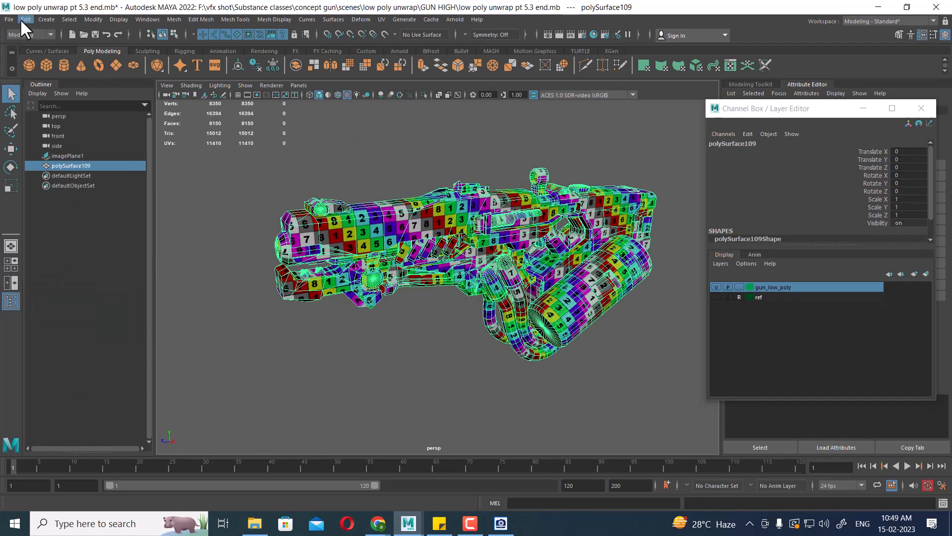
{"action": "double_click", "coordinate": [70, 166]}
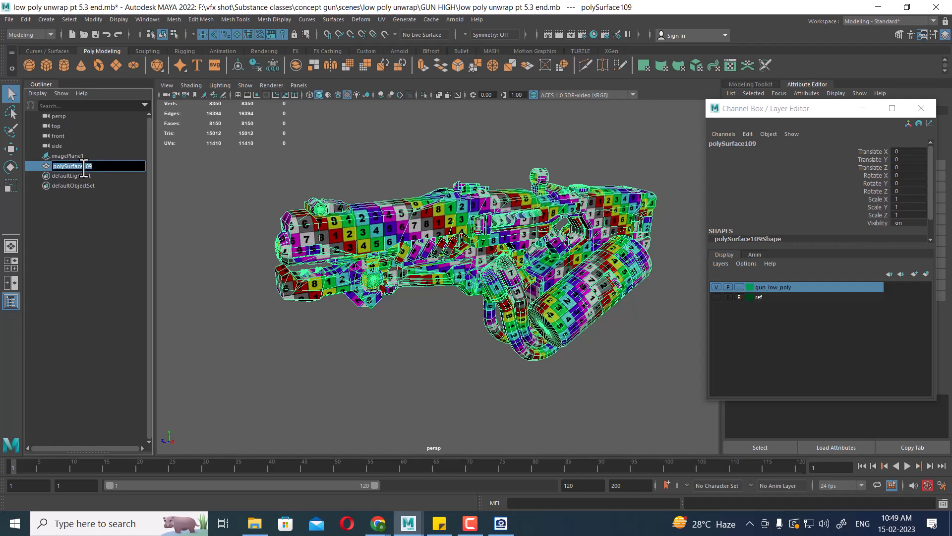
{"action": "type", "text": "gun_low_poly"}
{"action": "double_click", "coordinate": [96, 166]}
{"action": "key", "text": "ctrl+c"}
{"action": "left_click", "coordinate": [85, 291]}
{"action": "left_click", "coordinate": [81, 165]}
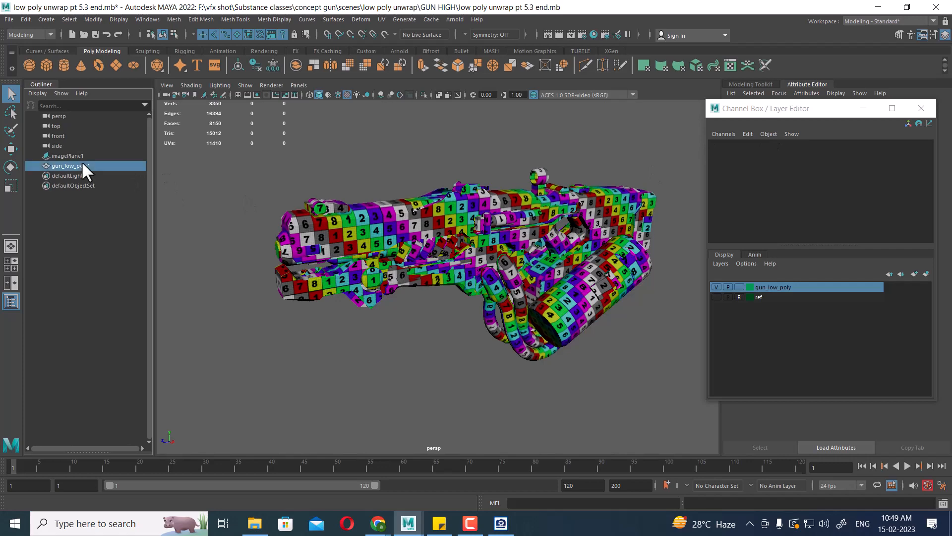
{"action": "left_click", "coordinate": [921, 108]}
- Save the scene as the Maya Binary file gun_lowpoly_unwrap_e in the gun final model folder
{"action": "left_click", "coordinate": [8, 22]}
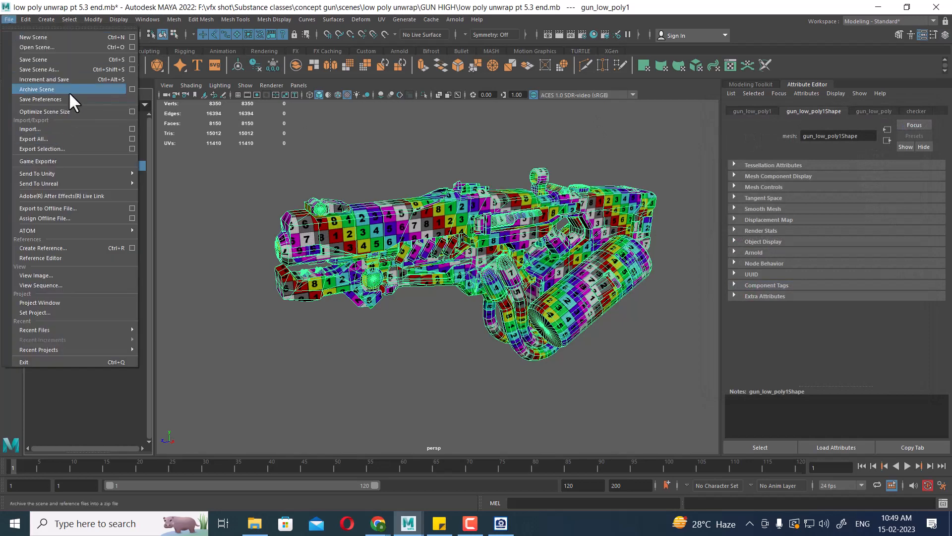
{"action": "left_click", "coordinate": [68, 73]}
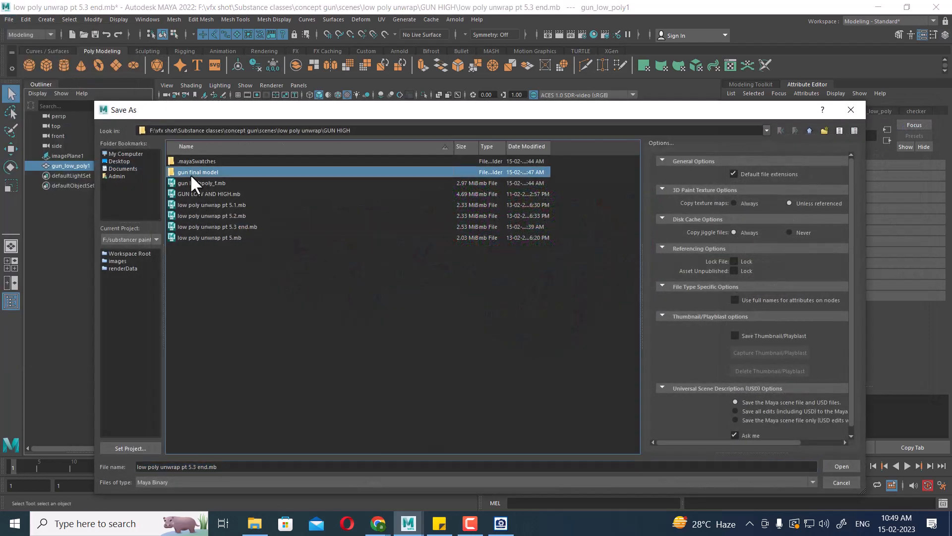
{"action": "double_click", "coordinate": [194, 173]}
{"action": "left_click", "coordinate": [249, 466]}
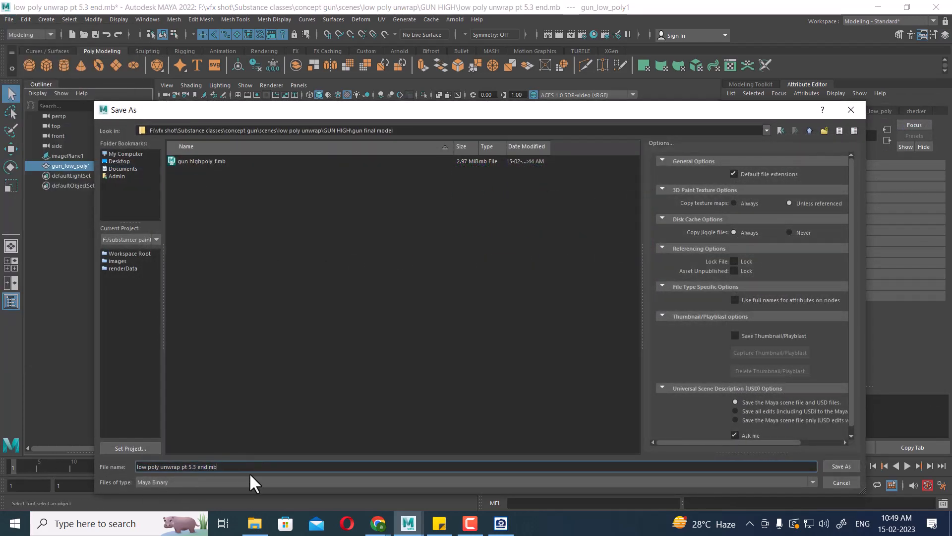
{"action": "left_click_drag", "start_coordinate": [250, 469], "coordinate": [119, 472]}
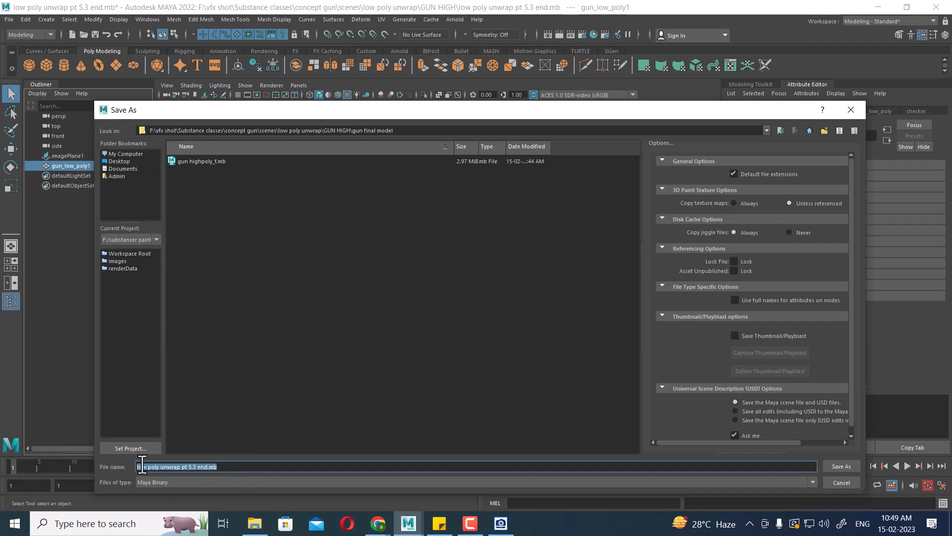
{"action": "type", "text": "gun_"}
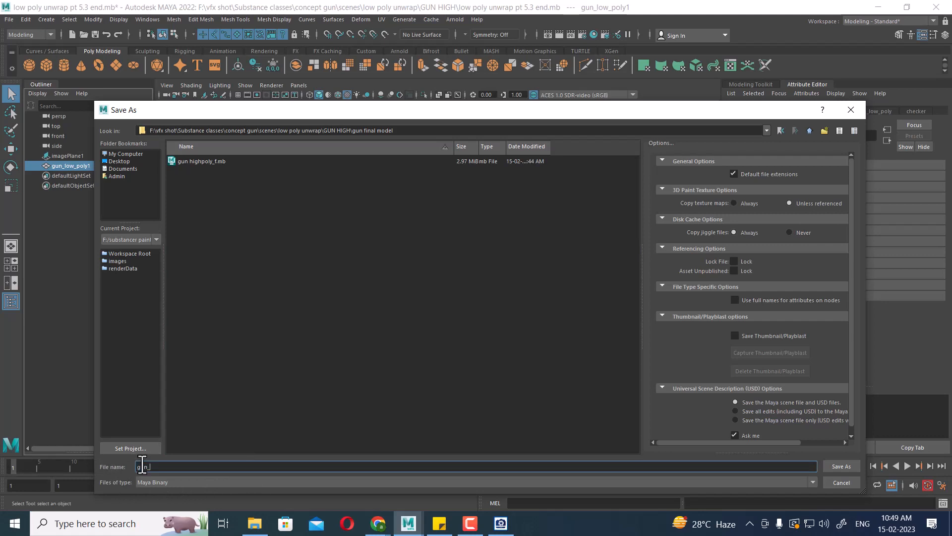
{"action": "type", "text": "lowpoly_unwrap_e"}
{"action": "key", "text": "Return"}
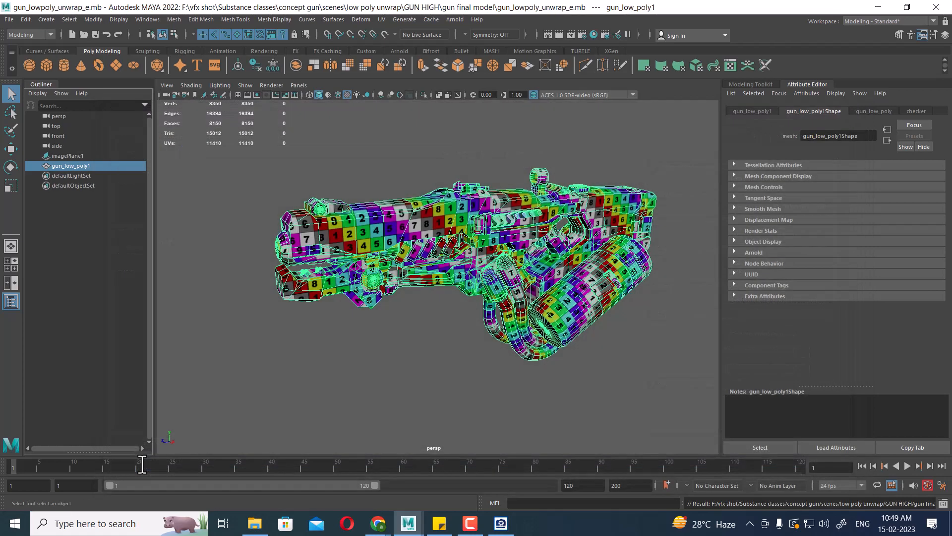
- Start an import into the low-poly scene and copy the path of the gun final model folder from File Explorer
{"action": "left_click", "coordinate": [537, 372]}
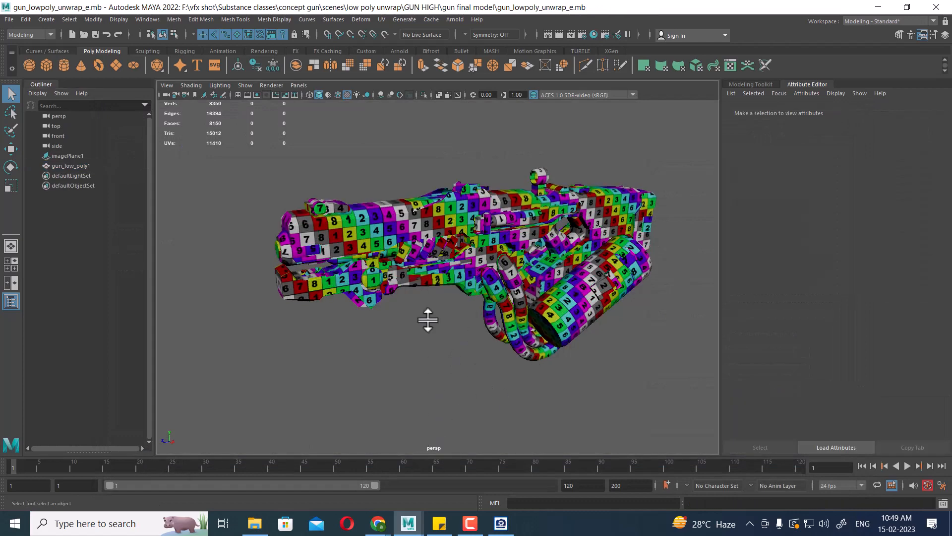
{"action": "left_click", "coordinate": [430, 274]}
{"action": "left_click", "coordinate": [8, 19]}
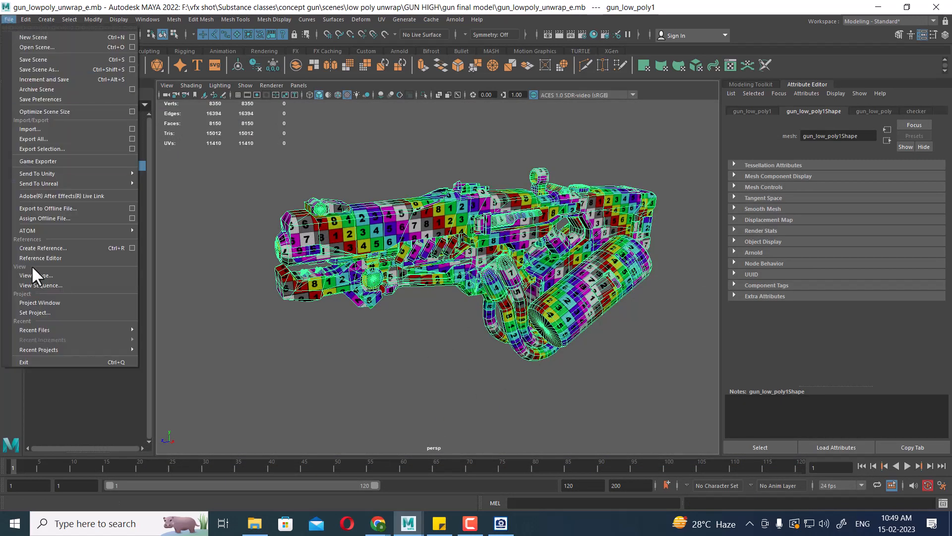
{"action": "left_click", "coordinate": [40, 130]}
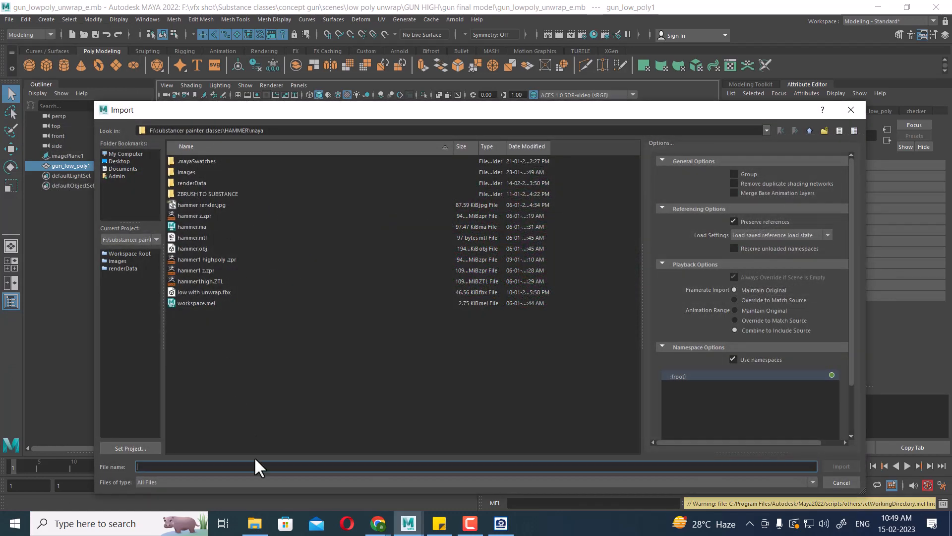
{"action": "key", "text": "ctrl+v"}
{"action": "left_click", "coordinate": [265, 524]}
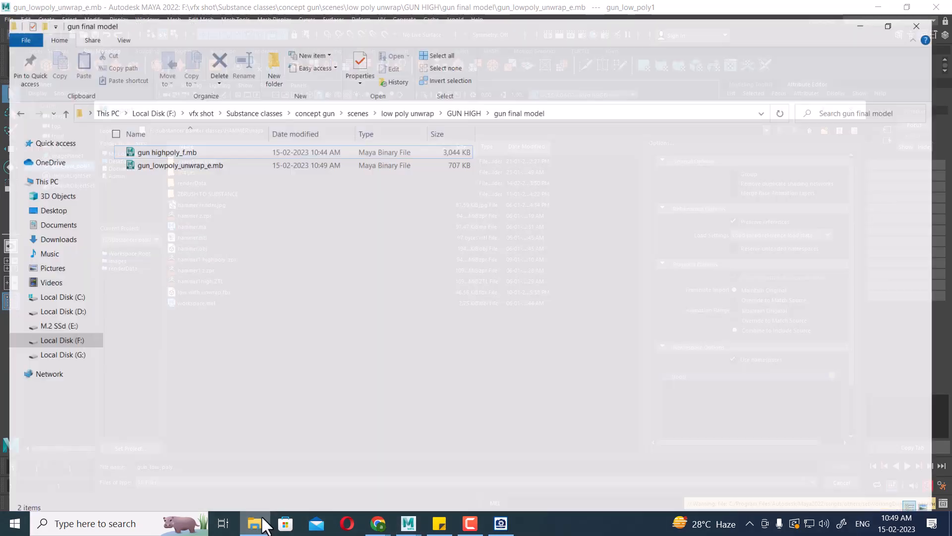
{"action": "left_click", "coordinate": [570, 96]}
{"action": "key", "text": "ctrl+c"}
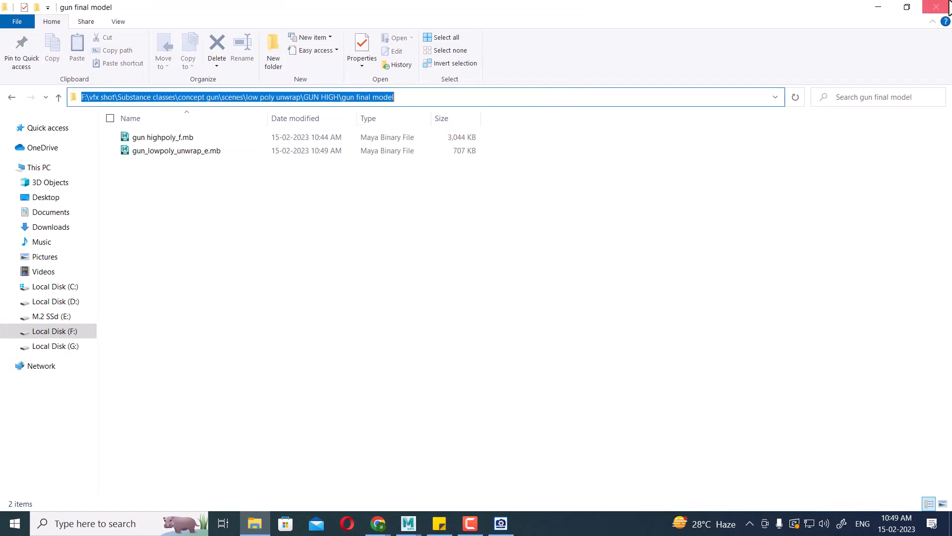
{"action": "left_click", "coordinate": [877, 8]}
- Import gun highpoly_f.mb from the gun final model folder into the low-poly gun scene
{"action": "key", "text": "ctrl+a"}
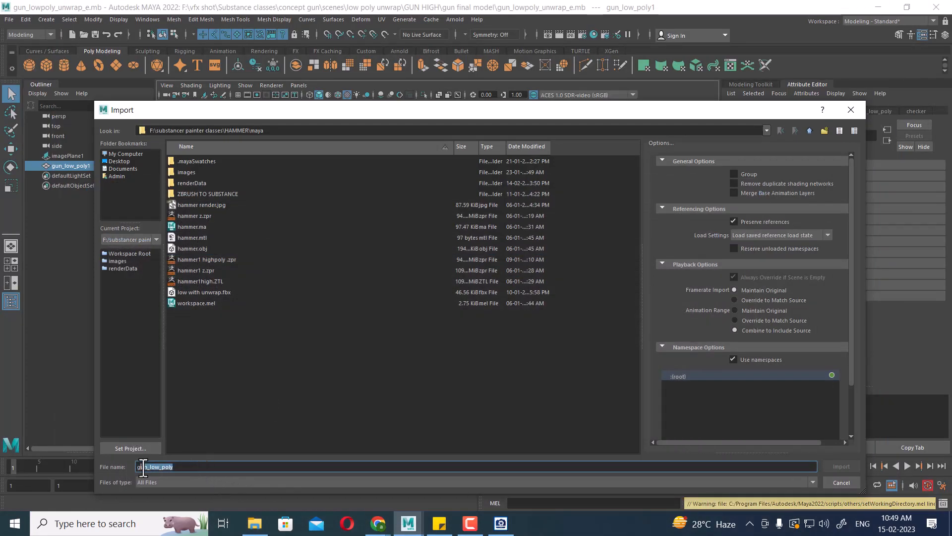
{"action": "key", "text": "ctrl+v"}
{"action": "key", "text": "Return"}
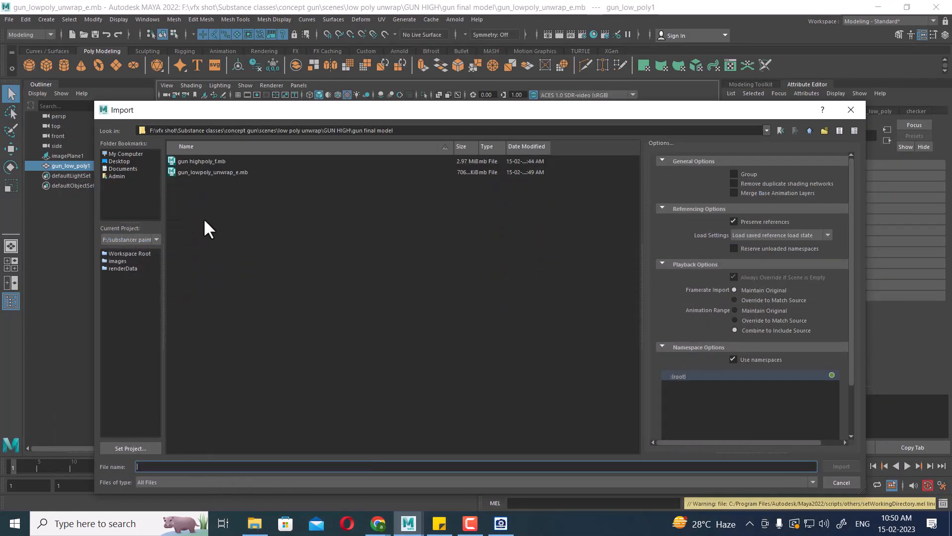
{"action": "double_click", "coordinate": [202, 161]}
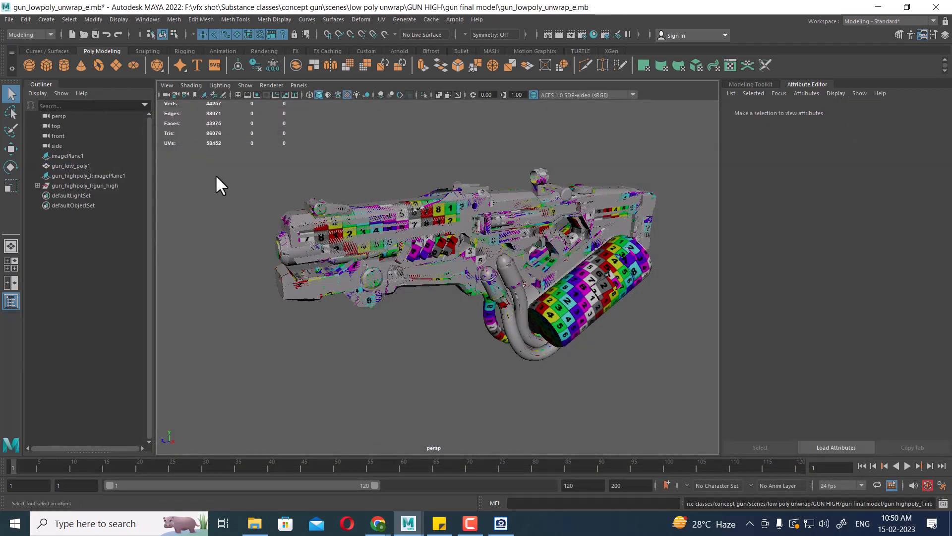
{"action": "left_click_drag", "start_coordinate": [614, 282], "coordinate": [445, 379], "text": "alt"}
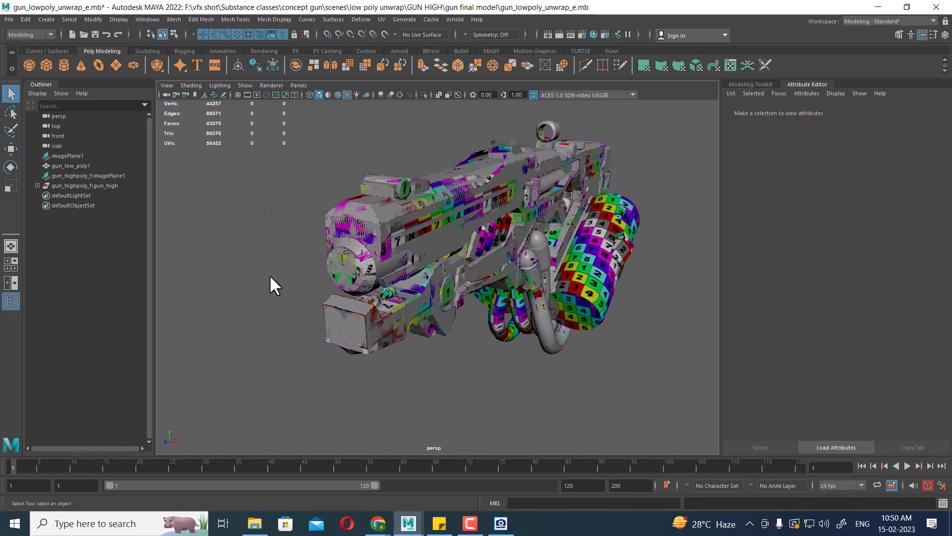
- Select the imported gun_high group and hide the gun_low_poly and gun_highpoly_f:GUN_HIGH:layer1 display layers
{"action": "left_click", "coordinate": [95, 186]}
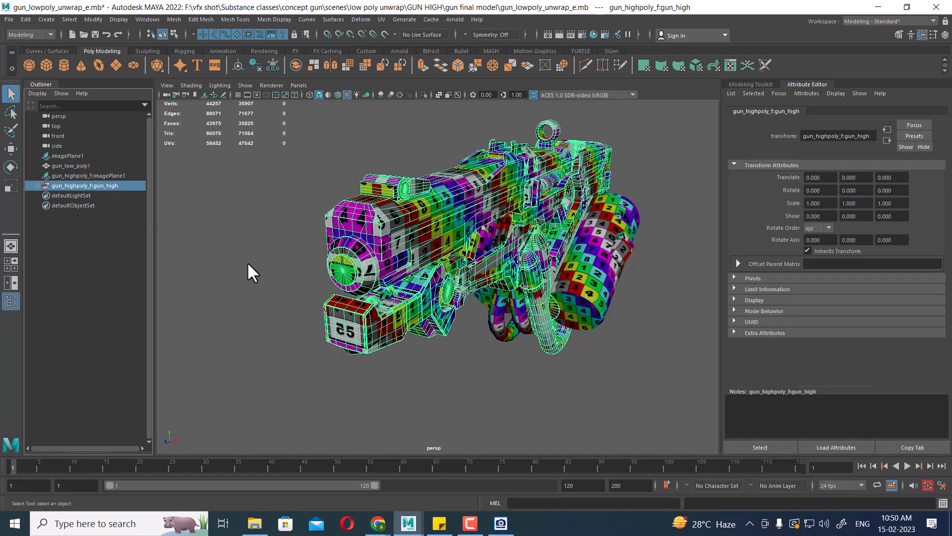
{"action": "left_click", "coordinate": [945, 34]}
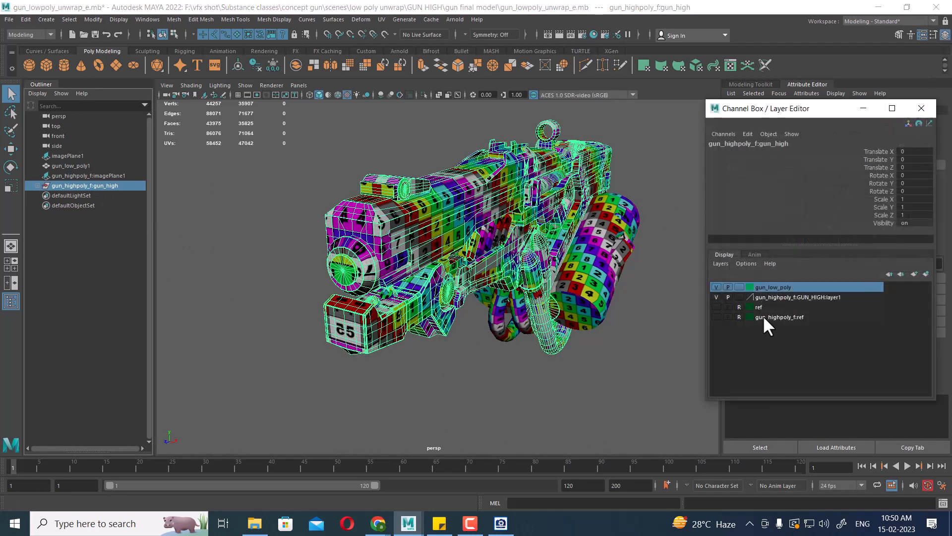
{"action": "left_click_drag", "start_coordinate": [539, 323], "coordinate": [464, 329], "text": "alt"}
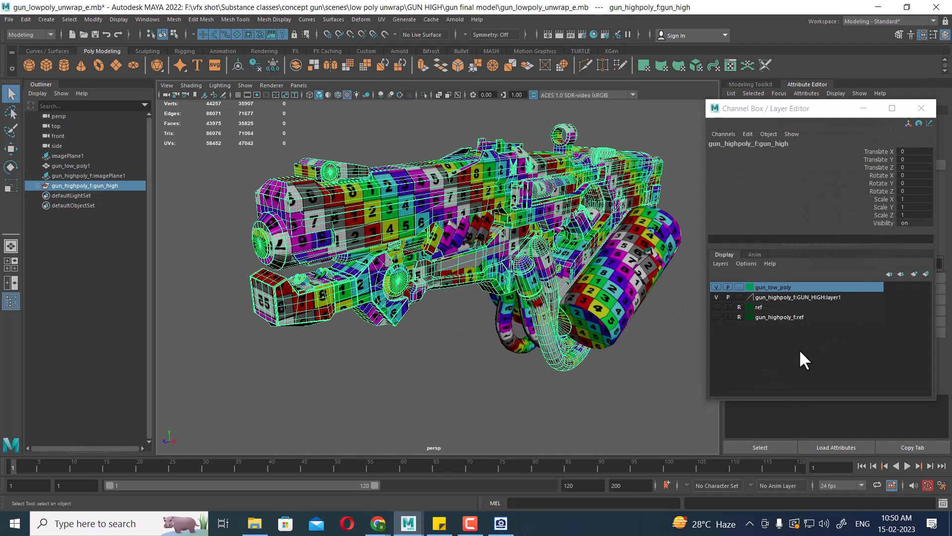
{"action": "left_click", "coordinate": [716, 287]}
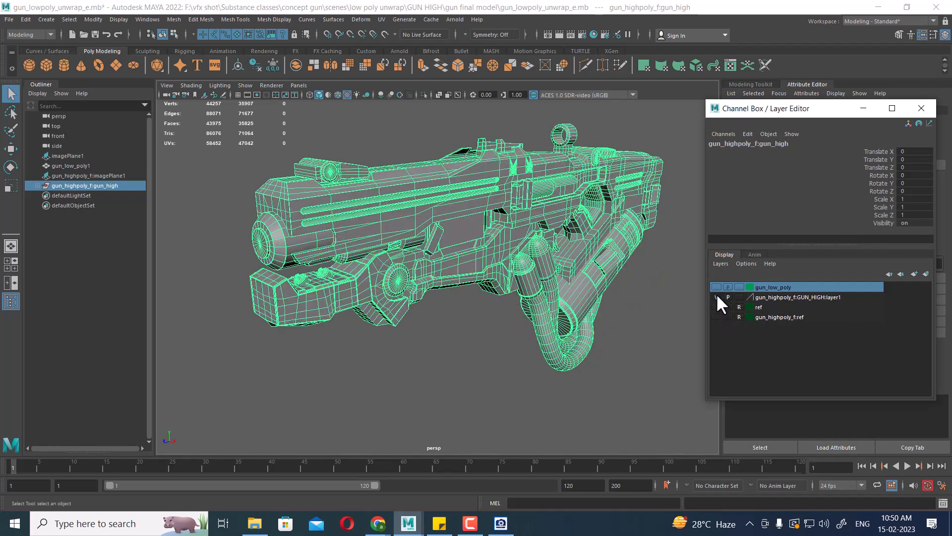
{"action": "left_click", "coordinate": [716, 296]}
{"action": "left_click", "coordinate": [716, 296]}
{"action": "left_click", "coordinate": [717, 297]}
- Compare the reference images on the ref and gun_highpoly_f:ref layers by toggling the visibility of each layer
{"action": "left_click", "coordinate": [744, 317]}
{"action": "left_click", "coordinate": [716, 317]}
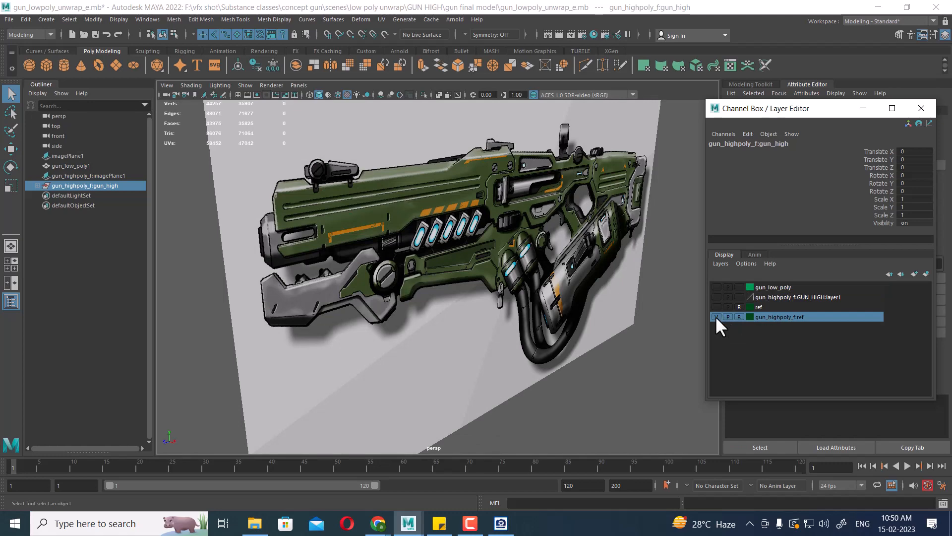
{"action": "left_click", "coordinate": [716, 316]}
{"action": "left_click", "coordinate": [717, 307]}
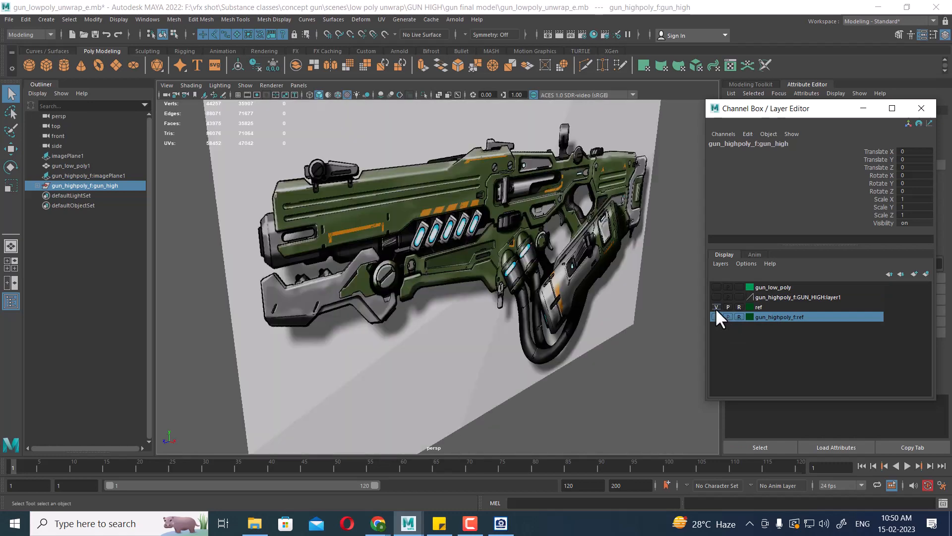
{"action": "right_click", "coordinate": [778, 328]}
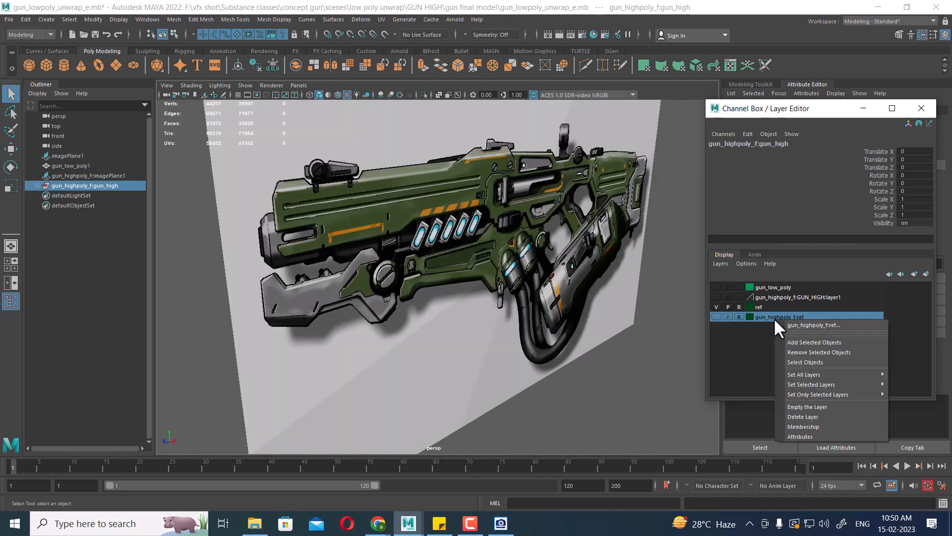
{"action": "left_click", "coordinate": [716, 307]}
{"action": "left_click", "coordinate": [716, 317]}
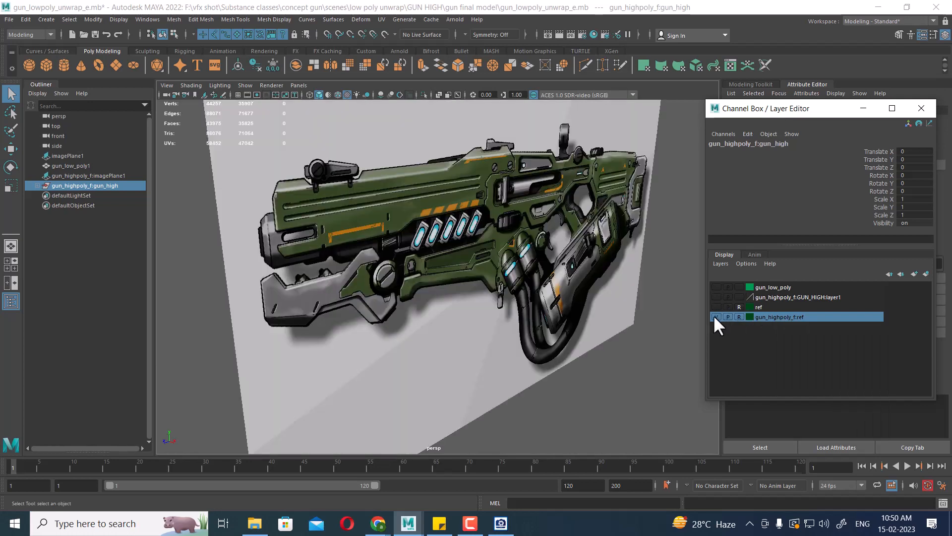
- Delete the duplicate image plane gun_highpoly_f:imagePlane1 and its display layer gun_highpoly_f:ref
{"action": "left_click", "coordinate": [549, 309]}
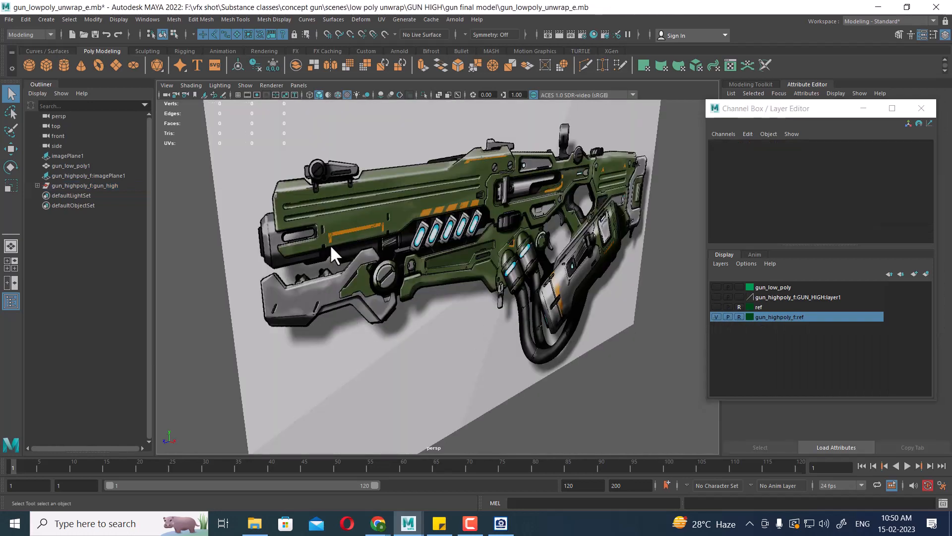
{"action": "scroll", "coordinate": [334, 250], "scroll_direction": "down", "scroll_amount": 5}
{"action": "left_click", "coordinate": [63, 157]}
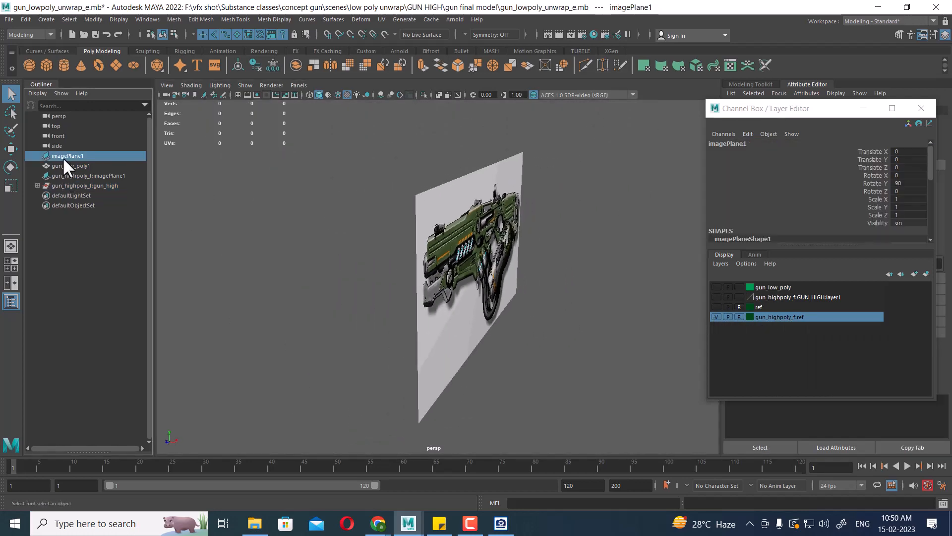
{"action": "left_click", "coordinate": [67, 175]}
{"action": "key", "text": "f"}
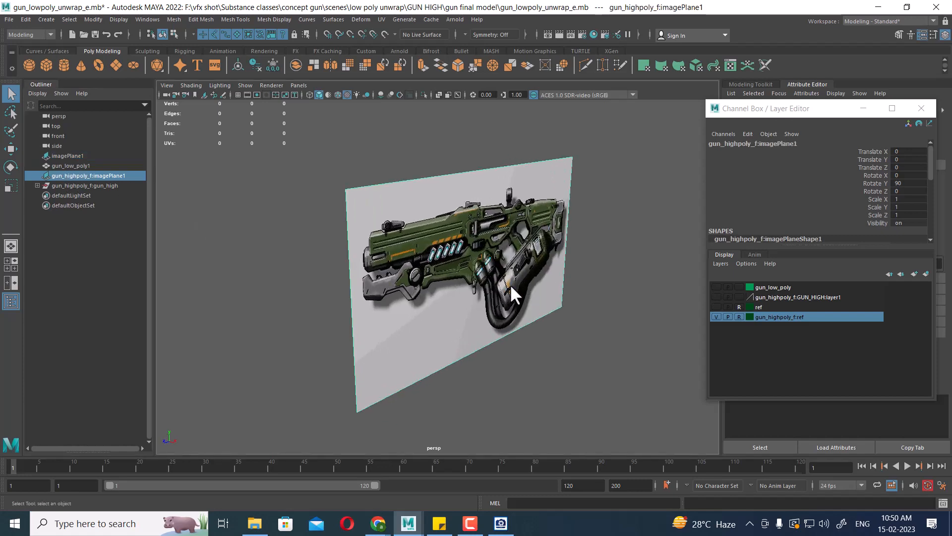
{"action": "key", "text": "Delete"}
{"action": "right_click", "coordinate": [778, 317]}
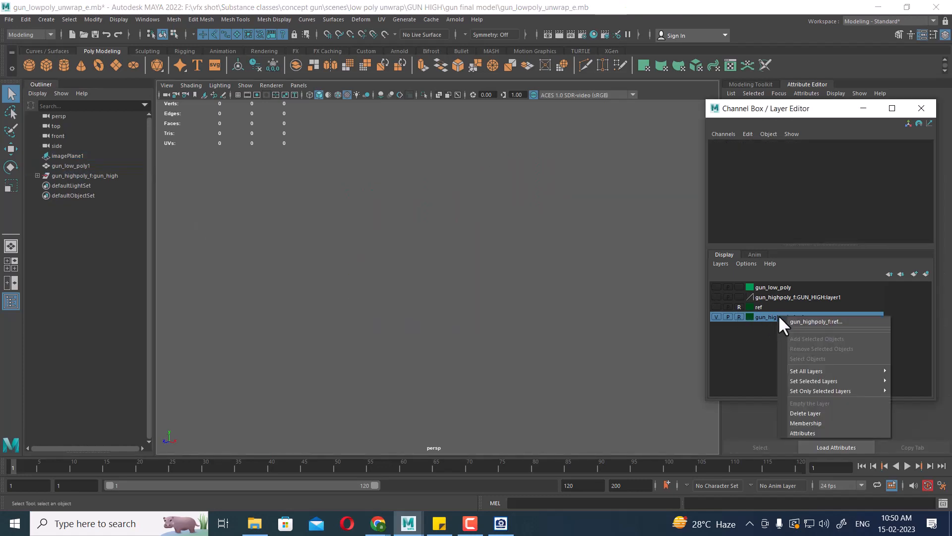
{"action": "left_click", "coordinate": [814, 413]}
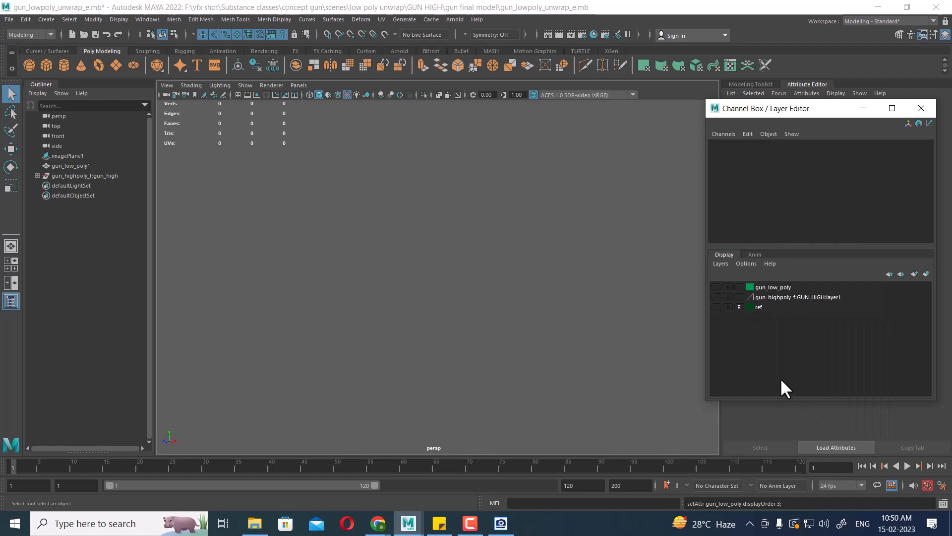
- Check the remaining ref layer, hide it, and show both the gun_low_poly and gun_highpoly_f:GUN_HIGH:layer1 layers
{"action": "left_click", "coordinate": [716, 306]}
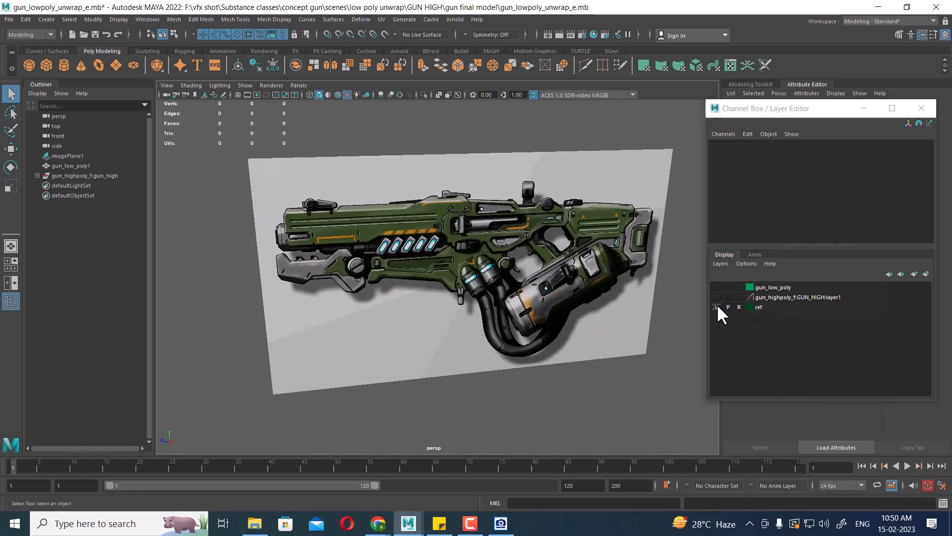
{"action": "left_click", "coordinate": [716, 306]}
{"action": "left_click", "coordinate": [716, 297]}
{"action": "left_click", "coordinate": [716, 287]}
{"action": "right_click_drag", "start_coordinate": [510, 342], "coordinate": [534, 342], "text": "alt"}
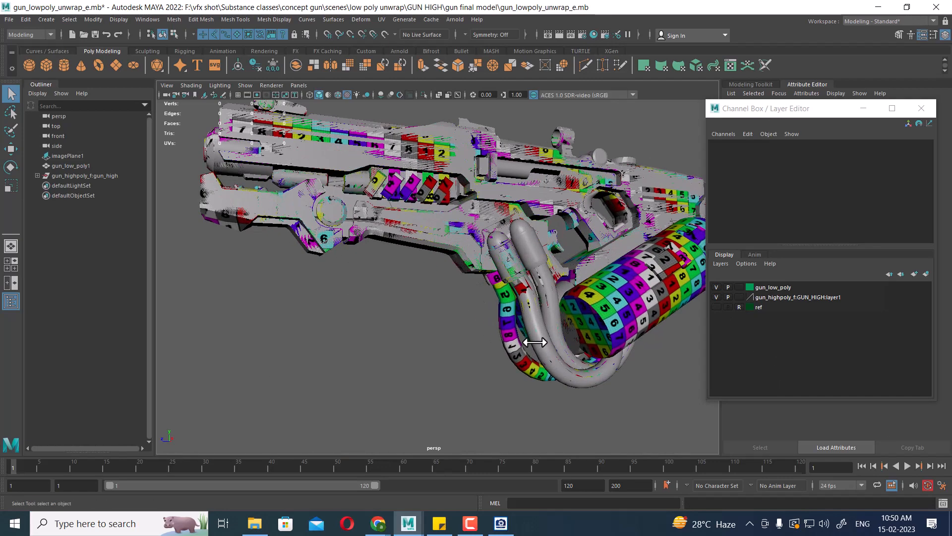
{"action": "left_click_drag", "start_coordinate": [534, 342], "coordinate": [468, 372], "text": "alt"}
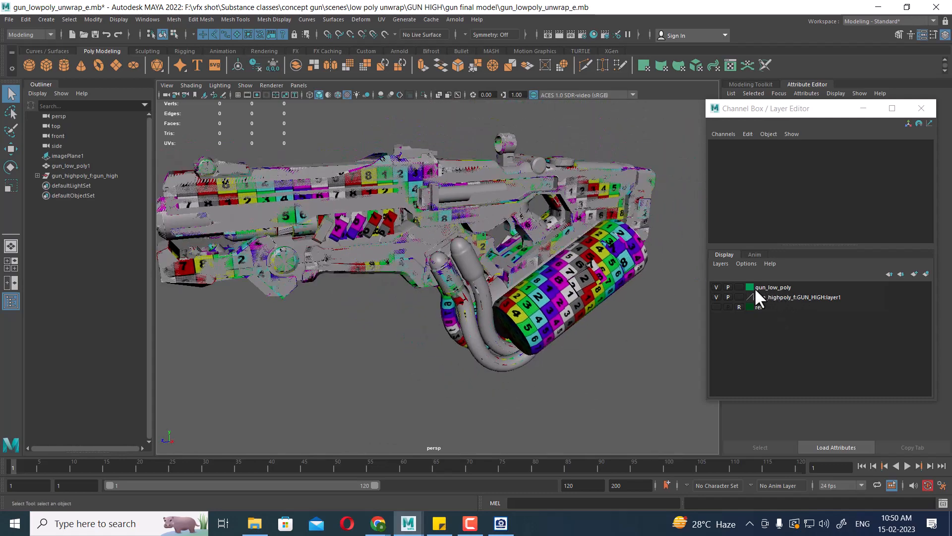
{"action": "left_click_drag", "start_coordinate": [419, 340], "coordinate": [501, 346], "text": "alt"}
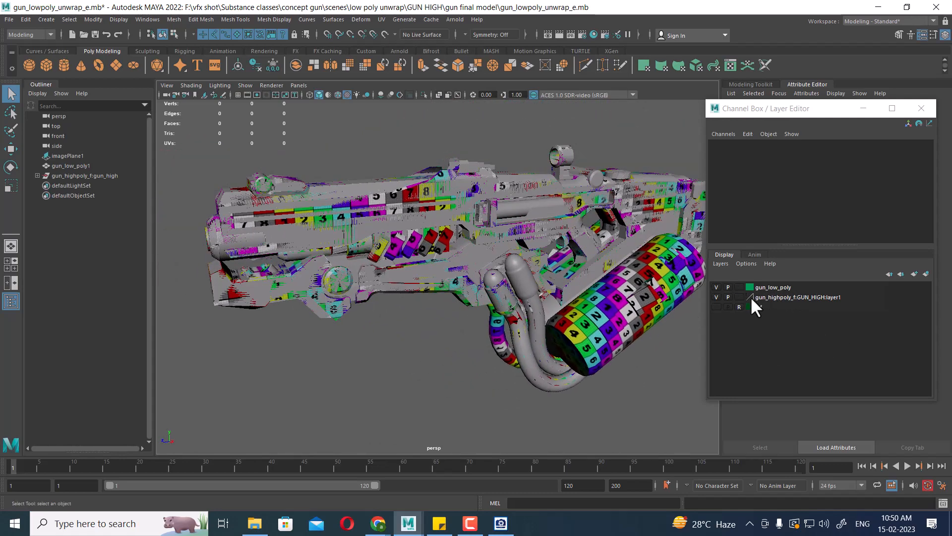
- Set the gun_low_poly layer to template display and compare its outline with the high-poly gun
{"action": "left_click", "coordinate": [716, 287]}
{"action": "left_click", "coordinate": [714, 286]}
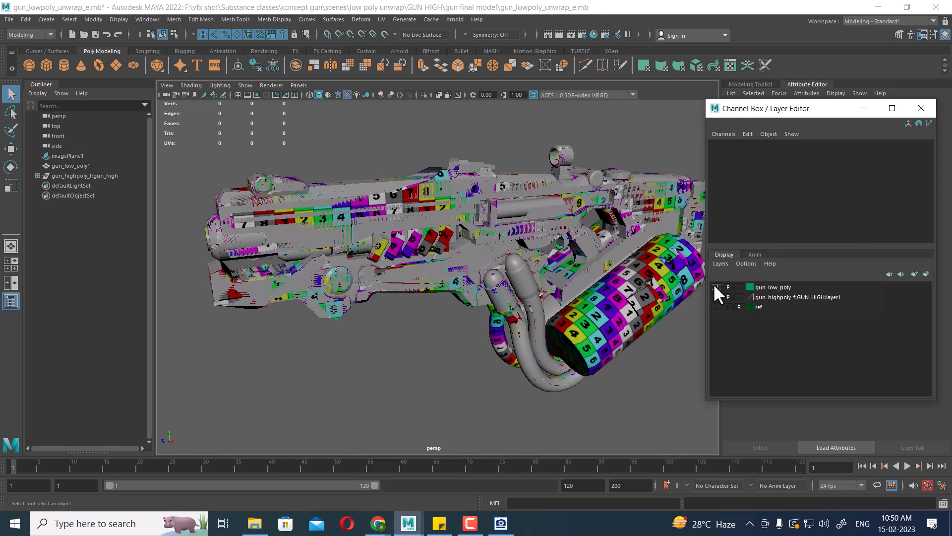
{"action": "left_click", "coordinate": [714, 286]}
{"action": "left_click", "coordinate": [733, 287]}
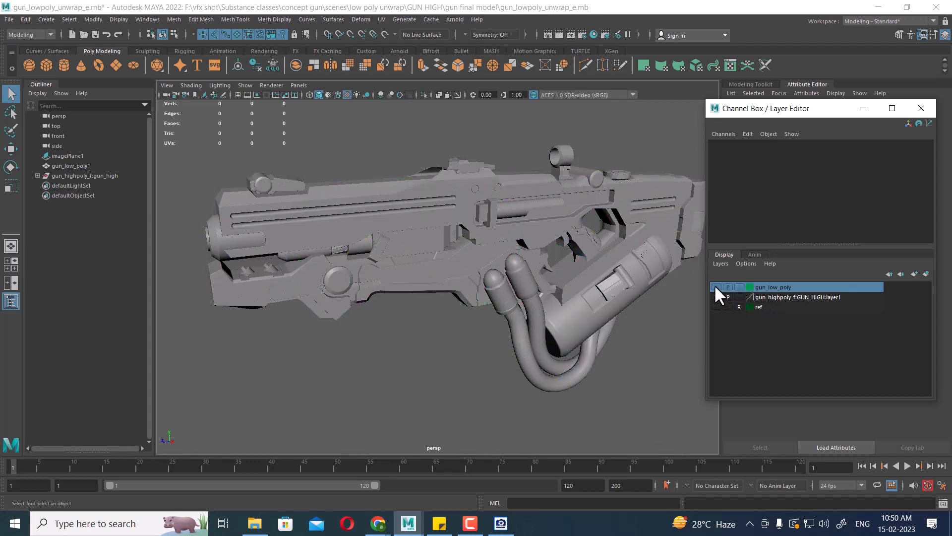
{"action": "left_click", "coordinate": [714, 285]}
{"action": "left_click", "coordinate": [738, 286]}
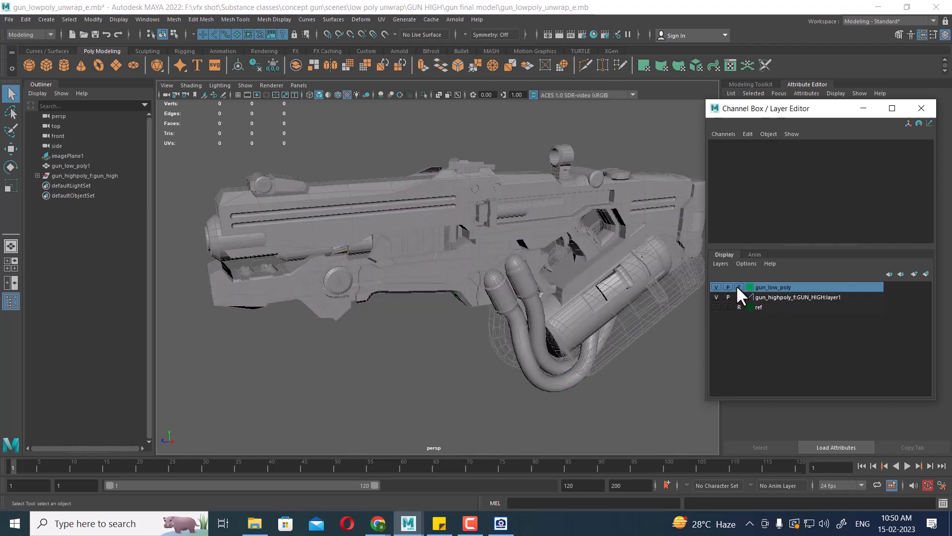
{"action": "left_click_drag", "start_coordinate": [616, 329], "coordinate": [571, 328], "text": "alt"}
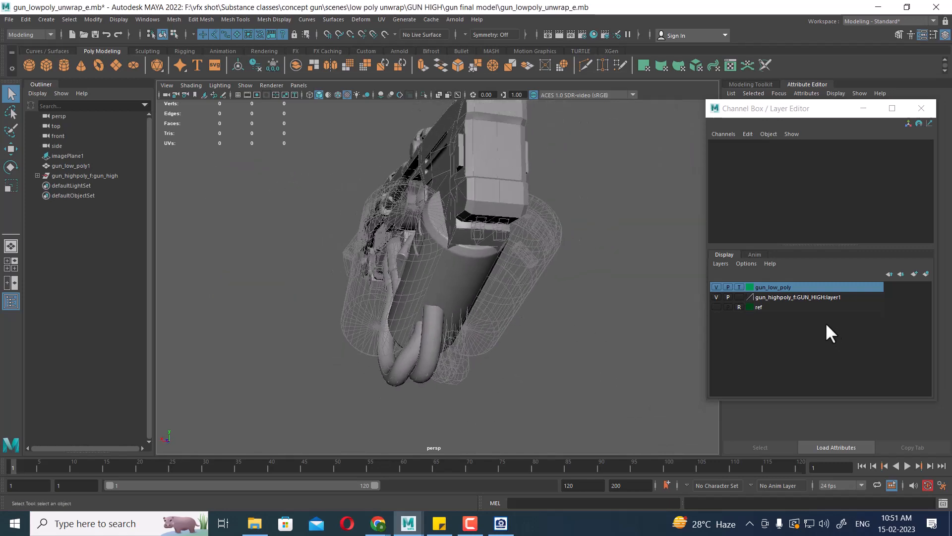
{"action": "left_click", "coordinate": [718, 296]}
{"action": "left_click", "coordinate": [719, 296]}
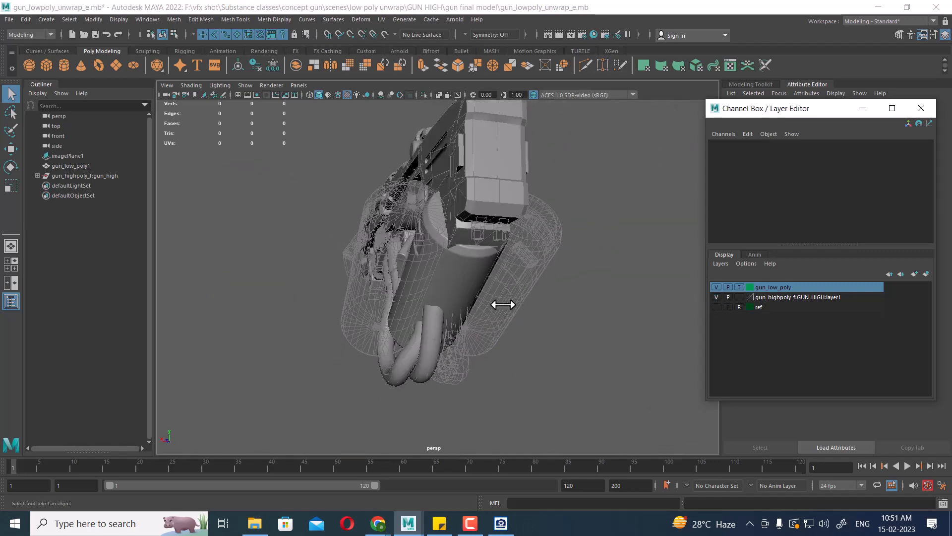
- Select the high-poly canister under the stock with its inset panel, small cylinder and bracket, and combine them into one mesh
{"action": "left_click", "coordinate": [446, 275]}
{"action": "left_click_drag", "start_coordinate": [455, 283], "coordinate": [536, 302], "text": "alt"}
{"action": "left_click", "coordinate": [528, 299], "text": "shift"}
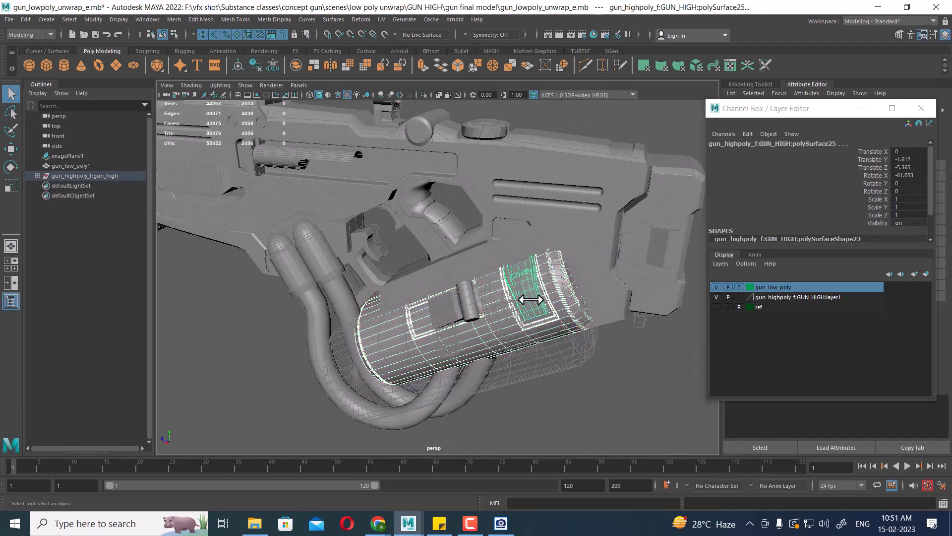
{"action": "left_click", "coordinate": [469, 304], "text": "shift"}
{"action": "scroll", "coordinate": [452, 307], "scroll_direction": "up", "scroll_amount": 2}
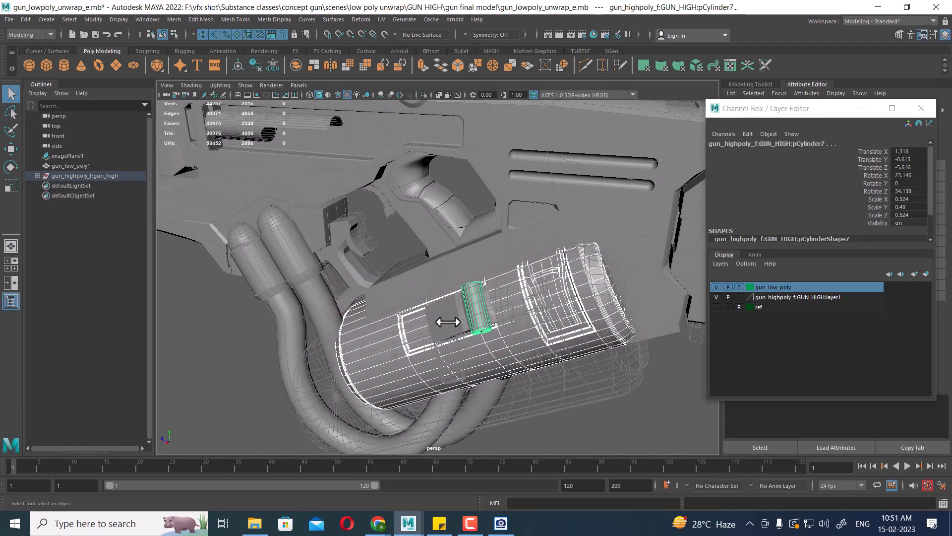
{"action": "left_click", "coordinate": [448, 323], "text": "shift"}
{"action": "scroll", "coordinate": [493, 288], "scroll_direction": "down", "scroll_amount": 4}
{"action": "left_click_drag", "start_coordinate": [493, 287], "coordinate": [505, 248], "text": "alt"}
{"action": "key", "text": "w"}
{"action": "right_click_drag", "start_coordinate": [521, 217], "coordinate": [521, 427], "text": "shift"}
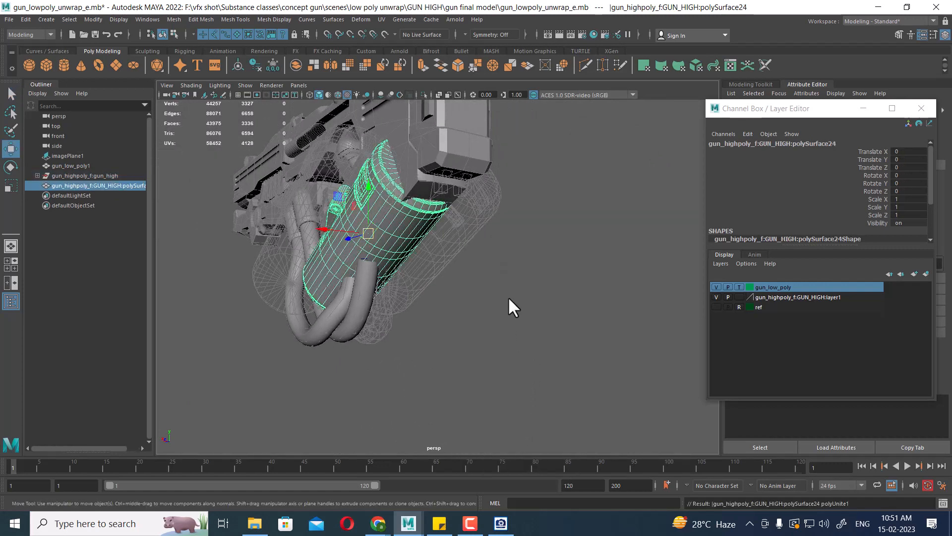
- Move the combined high-poly canister sideways in the top view to the low-poly outline, with Translate X at 1.822
{"action": "left_click_drag", "start_coordinate": [525, 292], "coordinate": [478, 267], "text": "alt"}
{"action": "key", "text": "space"}
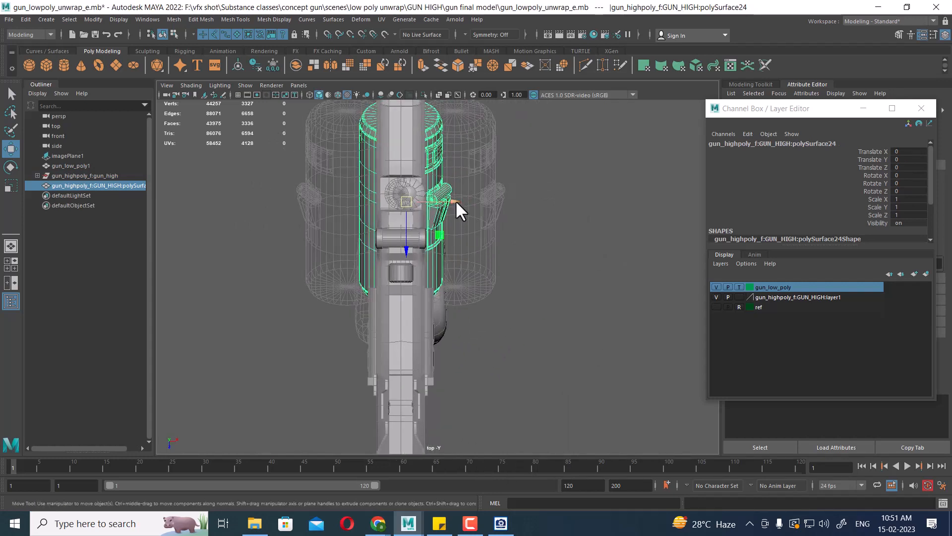
{"action": "left_click_drag", "start_coordinate": [456, 200], "coordinate": [501, 200]}
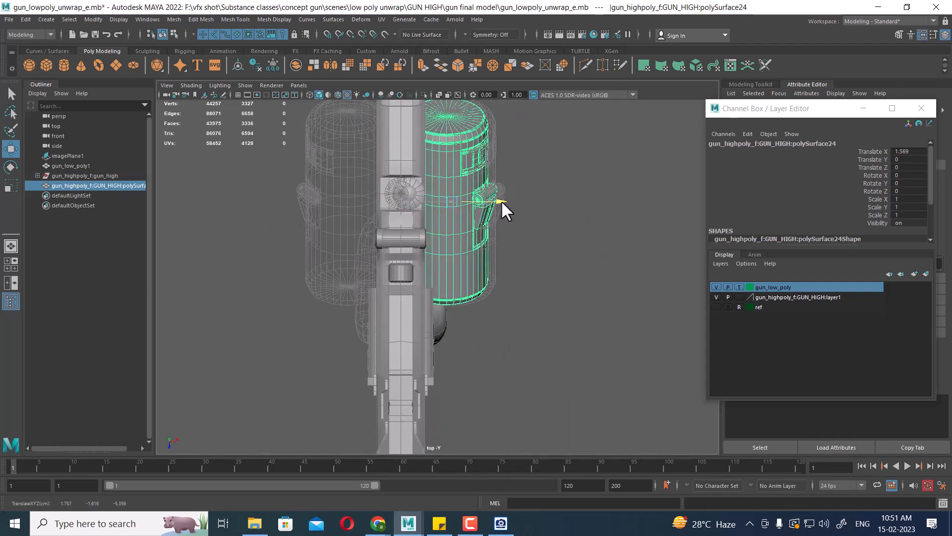
{"action": "scroll", "coordinate": [504, 187], "scroll_direction": "up", "scroll_amount": 10}
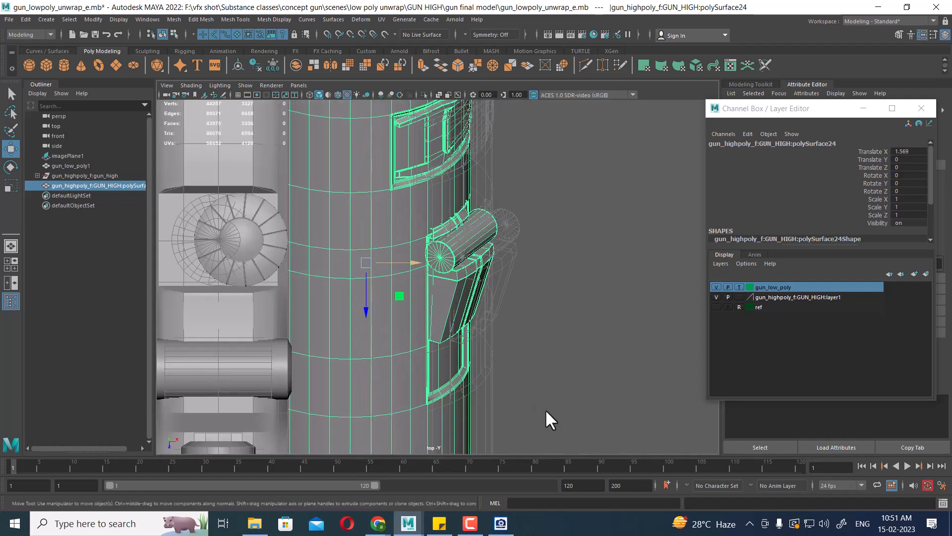
{"action": "left_click_drag", "start_coordinate": [420, 261], "coordinate": [509, 299]}
- Examine the moved canister's end cap and side details against the low-poly wireframe in the perspective view
{"action": "key", "text": "space"}
{"action": "left_click_drag", "start_coordinate": [382, 297], "coordinate": [516, 292], "text": "alt"}
{"action": "right_click_drag", "start_coordinate": [516, 293], "coordinate": [565, 313], "text": "alt"}
{"action": "middle_click_drag", "start_coordinate": [565, 312], "coordinate": [416, 274], "text": "alt"}
{"action": "left_click_drag", "start_coordinate": [416, 275], "coordinate": [483, 316], "text": "alt"}
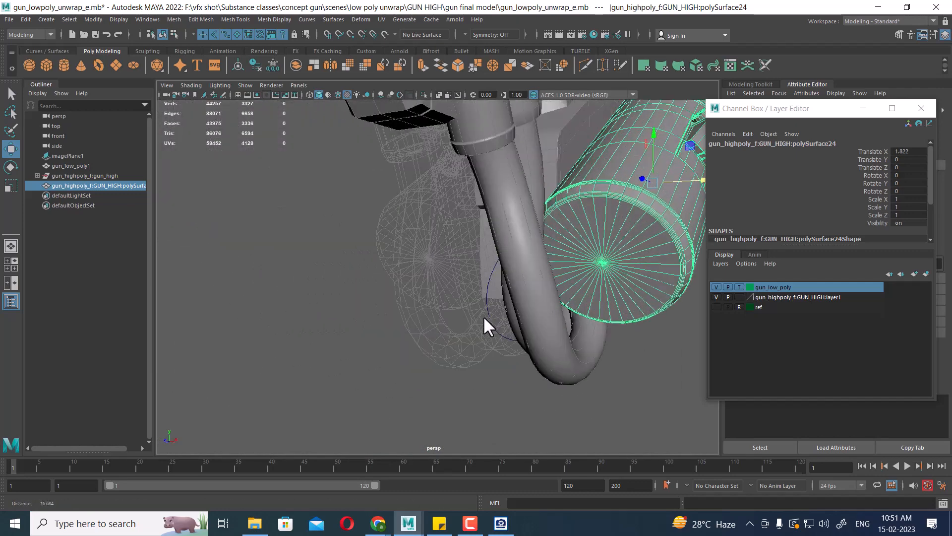
{"action": "middle_click_drag", "start_coordinate": [483, 315], "coordinate": [343, 298], "text": "alt"}
{"action": "right_click_drag", "start_coordinate": [342, 297], "coordinate": [472, 323], "text": "alt"}
{"action": "left_click_drag", "start_coordinate": [472, 323], "coordinate": [451, 323], "text": "alt"}
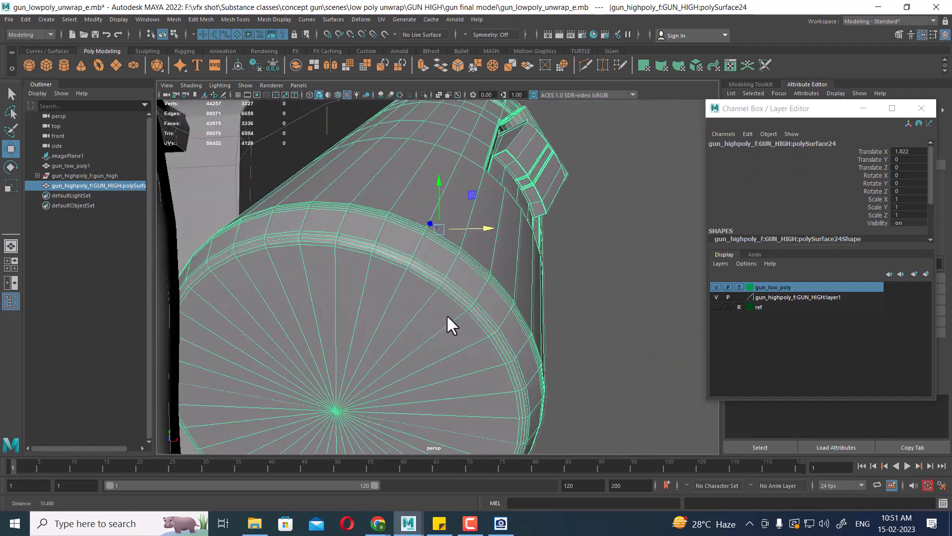
{"action": "right_click_drag", "start_coordinate": [451, 323], "coordinate": [466, 296], "text": "alt"}
{"action": "left_click_drag", "start_coordinate": [495, 241], "coordinate": [500, 276], "text": "alt"}
{"action": "mouse_move", "coordinate": [500, 276]}
{"action": "right_mouse_down", "text": "alt"}
{"action": "mouse_move", "coordinate": [509, 266]}
{"action": "mouse_move", "coordinate": [498, 282]}
{"action": "right_mouse_up", "text": "alt"}
- Fine-tune the canister's sideways position in the top view to Translate X 1.828, comparing it in wireframe
{"action": "key", "text": "space"}
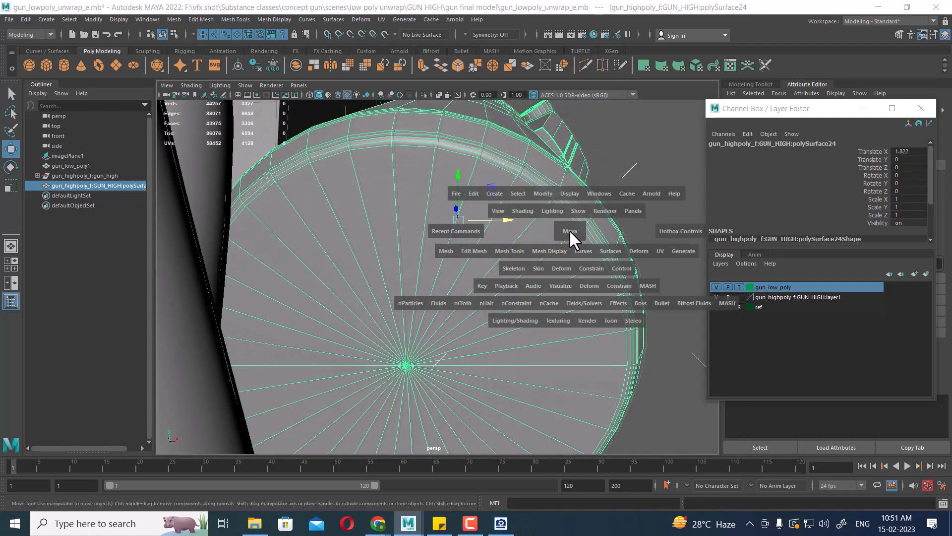
{"action": "key", "text": "space"}
{"action": "left_click_drag", "start_coordinate": [534, 209], "coordinate": [461, 211]}
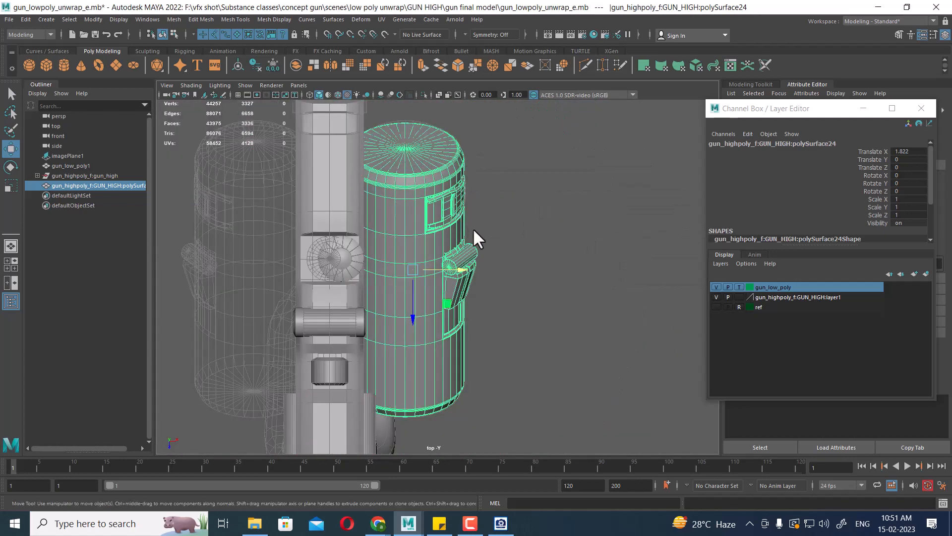
{"action": "key", "text": "4"}
{"action": "right_click_drag", "start_coordinate": [498, 254], "coordinate": [448, 260], "text": "alt"}
{"action": "mouse_move", "coordinate": [447, 261]}
{"action": "left_mouse_down"}
{"action": "mouse_move", "coordinate": [424, 261]}
{"action": "mouse_move", "coordinate": [506, 343]}
{"action": "mouse_move", "coordinate": [485, 329]}
{"action": "mouse_move", "coordinate": [528, 308]}
{"action": "mouse_move", "coordinate": [425, 297]}
{"action": "mouse_move", "coordinate": [576, 345]}
{"action": "mouse_move", "coordinate": [482, 334]}
{"action": "mouse_move", "coordinate": [418, 299]}
{"action": "mouse_move", "coordinate": [435, 332]}
{"action": "mouse_move", "coordinate": [424, 311]}
{"action": "left_mouse_up"}
{"action": "key", "text": "5"}
- Select the slanted vent block on the gun's side with the flat plate behind it, and combine them into one mesh
{"action": "right_click_drag", "start_coordinate": [426, 311], "coordinate": [476, 302], "text": "alt"}
{"action": "left_click_drag", "start_coordinate": [476, 313], "coordinate": [491, 318], "text": "alt"}
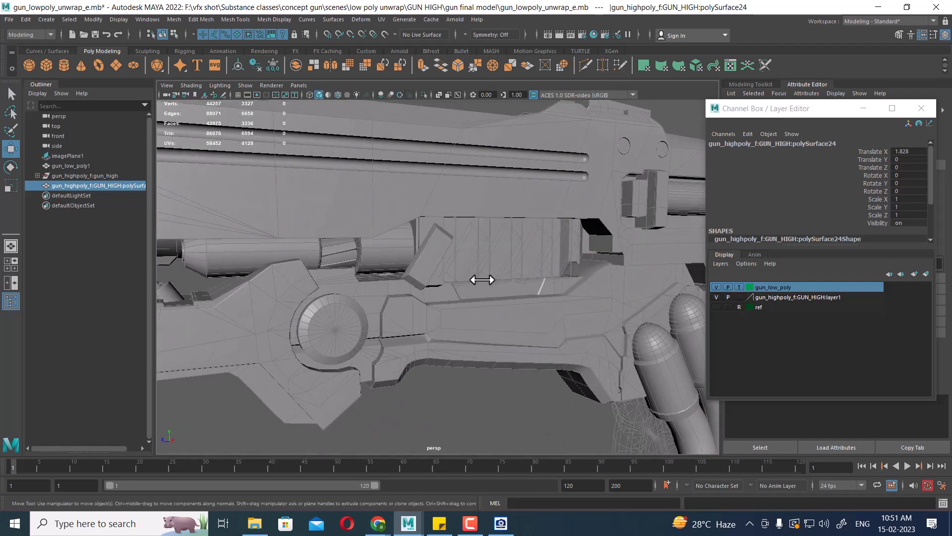
{"action": "left_click", "coordinate": [441, 244]}
{"action": "key", "text": "f"}
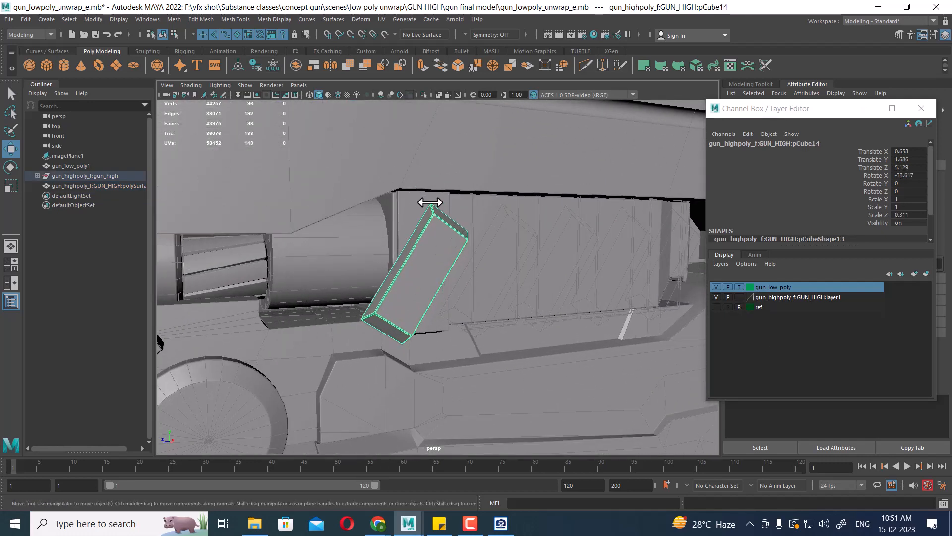
{"action": "left_click_drag", "start_coordinate": [452, 222], "coordinate": [311, 248], "text": "alt"}
{"action": "left_click", "coordinate": [310, 249]}
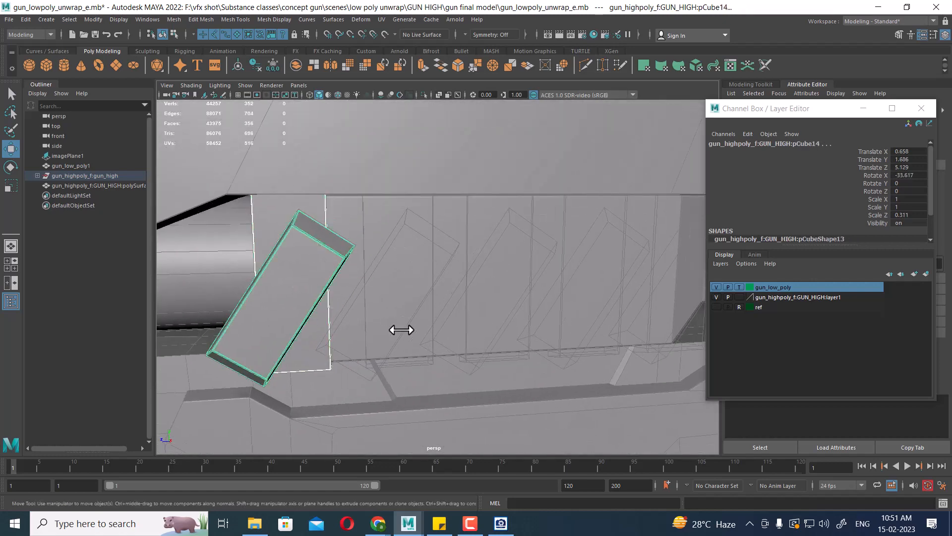
{"action": "left_click_drag", "start_coordinate": [399, 329], "coordinate": [371, 305], "text": "alt"}
{"action": "right_click", "coordinate": [296, 215], "text": "shift"}
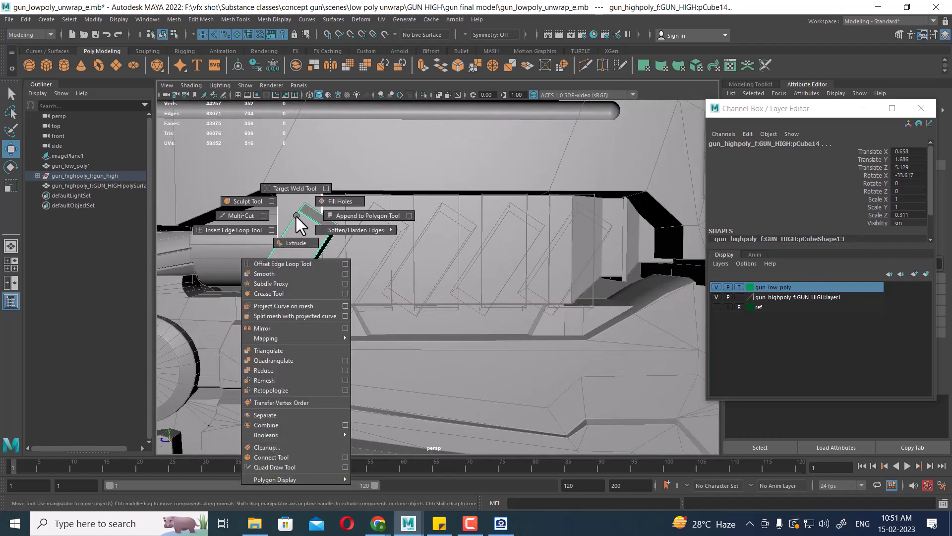
{"action": "left_click", "coordinate": [305, 418]}
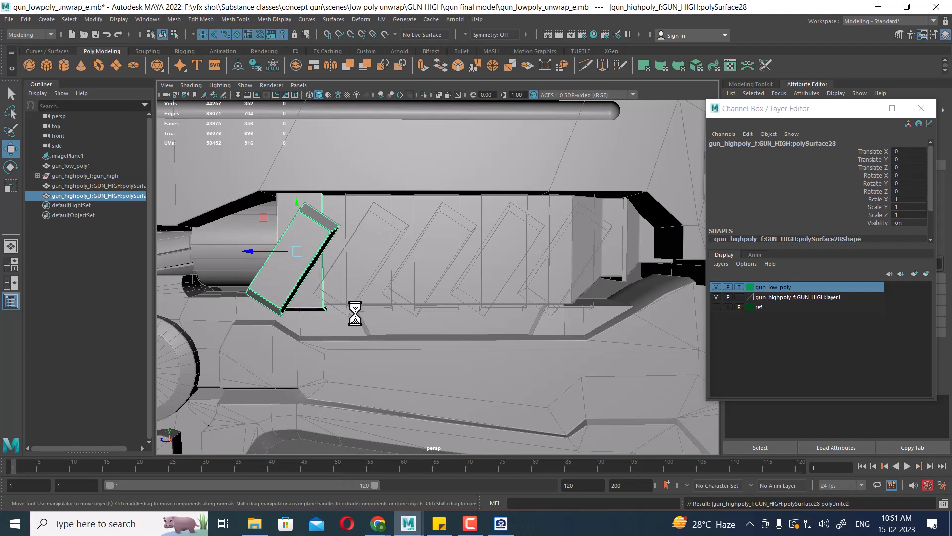
- Duplicate the combined vent piece in the side view and move the copy onto the next low-poly vent, Translate Z -0.624
{"action": "middle_click_drag", "start_coordinate": [290, 251], "coordinate": [337, 266], "text": "alt"}
{"action": "key", "text": "space"}
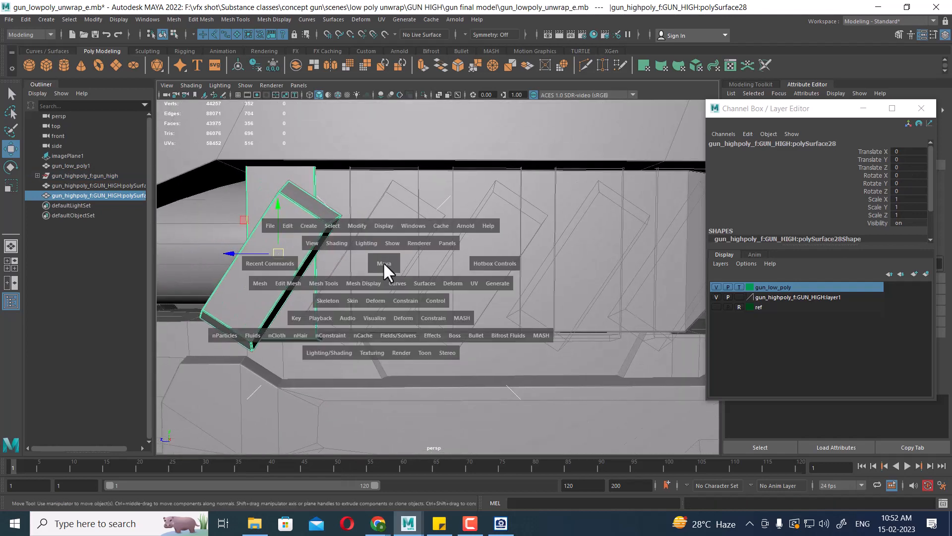
{"action": "left_click_drag", "start_coordinate": [385, 262], "coordinate": [438, 261]}
{"action": "key", "text": "f"}
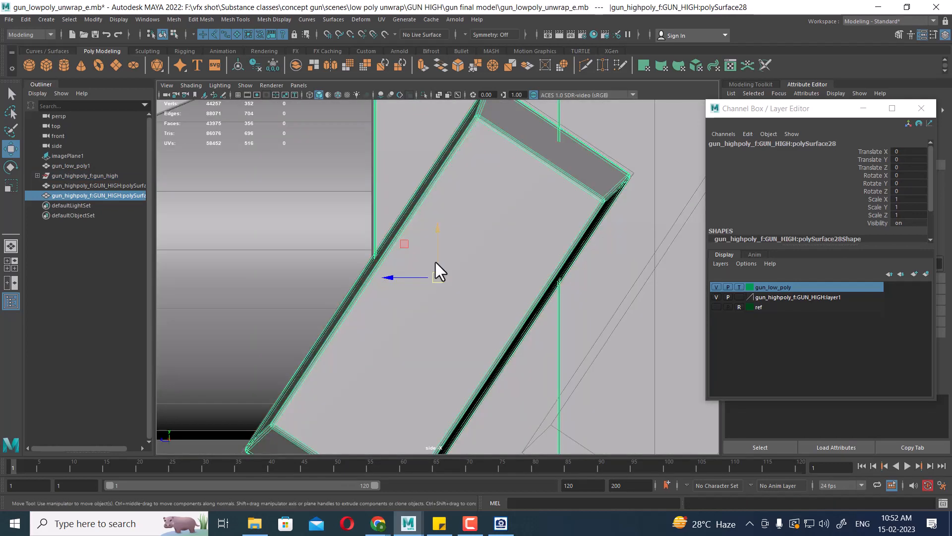
{"action": "right_click_drag", "start_coordinate": [436, 262], "coordinate": [424, 270], "text": "alt"}
{"action": "middle_click_drag", "start_coordinate": [425, 271], "coordinate": [307, 292], "text": "alt"}
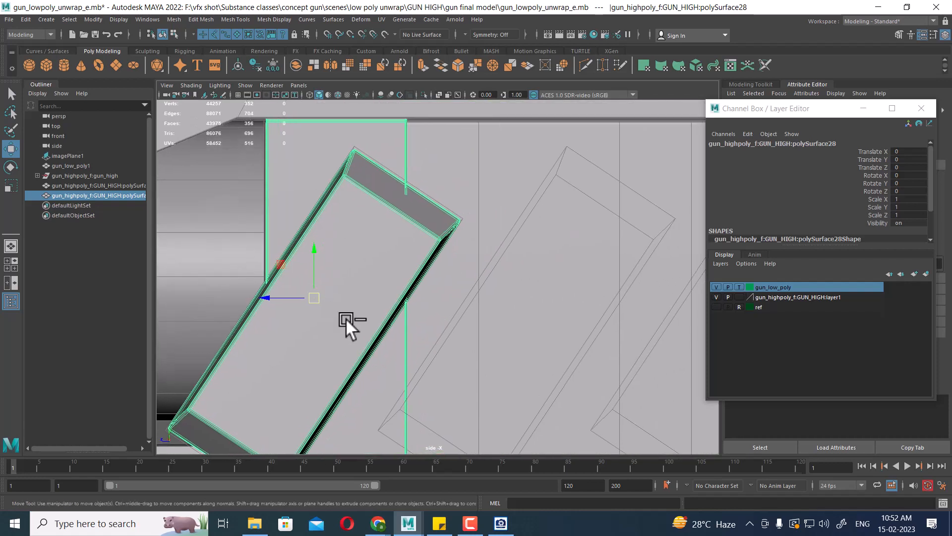
{"action": "key", "text": "ctrl+d"}
{"action": "left_click_drag", "start_coordinate": [268, 297], "coordinate": [479, 297]}
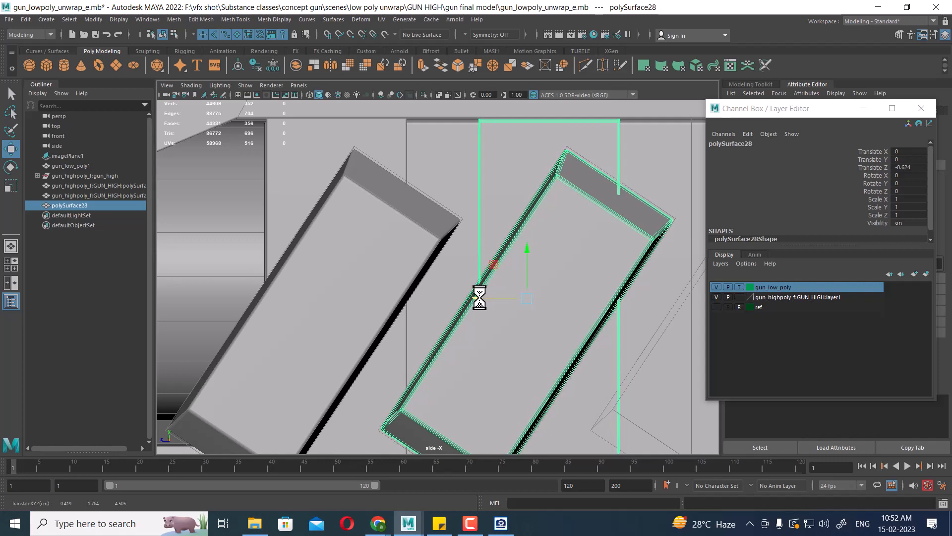
- Repeat the vent duplication with the same offset three more times, filling the row up to Translate Z -2.496
{"action": "key", "text": "shift+d"}
{"action": "scroll", "coordinate": [477, 302], "scroll_direction": "down", "scroll_amount": 5}
{"action": "scroll", "coordinate": [391, 266], "scroll_direction": "up", "scroll_amount": 3}
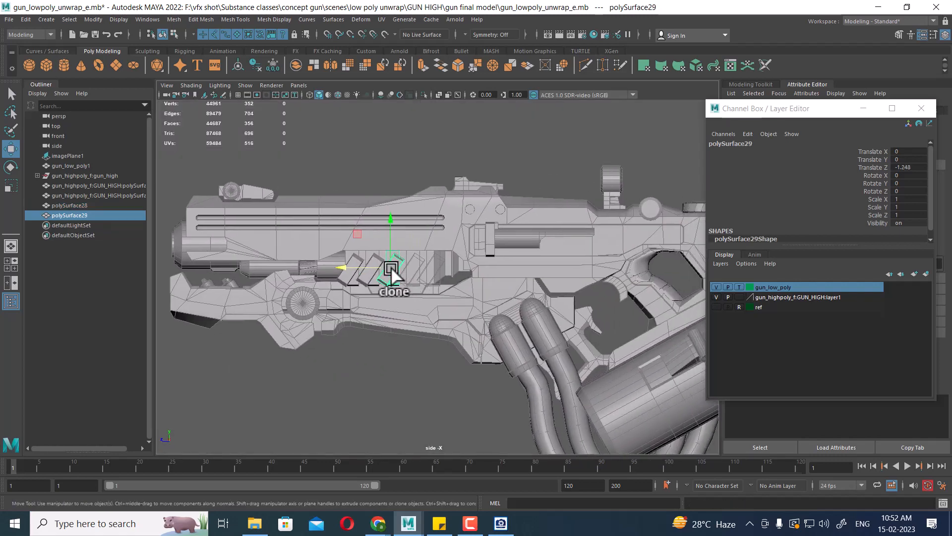
{"action": "scroll", "coordinate": [436, 321], "scroll_direction": "up", "scroll_amount": 1}
{"action": "key", "text": "shift+d"}
{"action": "key", "text": "shift+d"}
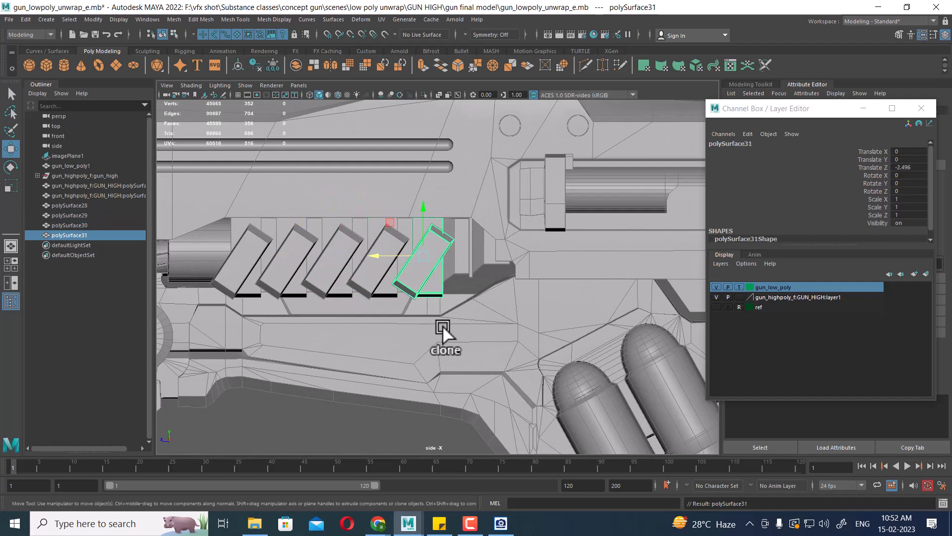
- Select the pair of small slanted cylinders on top of the front handguard and separate them into individual meshes
{"action": "scroll", "coordinate": [410, 332], "scroll_direction": "down", "scroll_amount": 4}
{"action": "middle_click_drag", "start_coordinate": [347, 286], "coordinate": [469, 287], "text": "alt"}
{"action": "scroll", "coordinate": [429, 335], "scroll_direction": "up", "scroll_amount": 3}
{"action": "middle_click_drag", "start_coordinate": [397, 346], "coordinate": [499, 306], "text": "alt"}
{"action": "scroll", "coordinate": [499, 306], "scroll_direction": "up", "scroll_amount": 1}
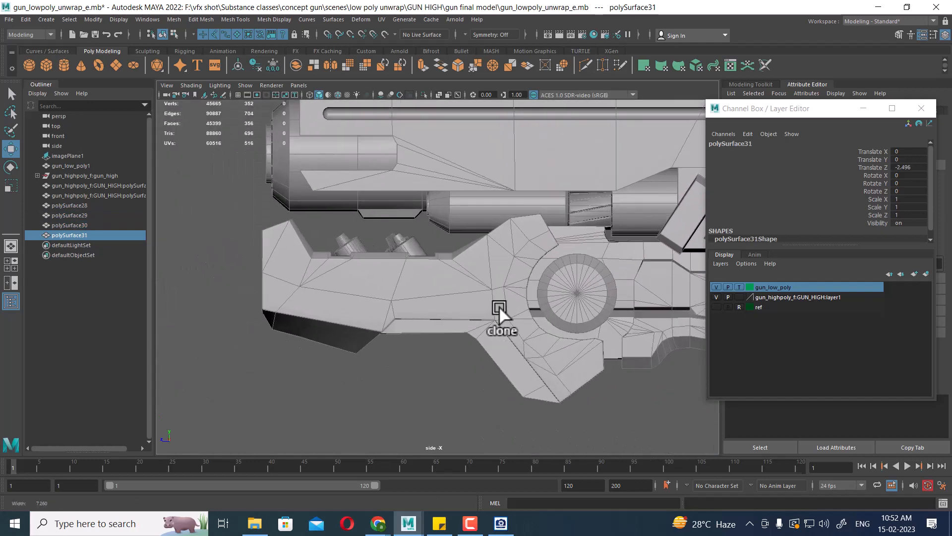
{"action": "scroll", "coordinate": [462, 302], "scroll_direction": "up", "scroll_amount": 2}
{"action": "scroll", "coordinate": [463, 301], "scroll_direction": "up", "scroll_amount": 1}
{"action": "left_click", "coordinate": [389, 219]}
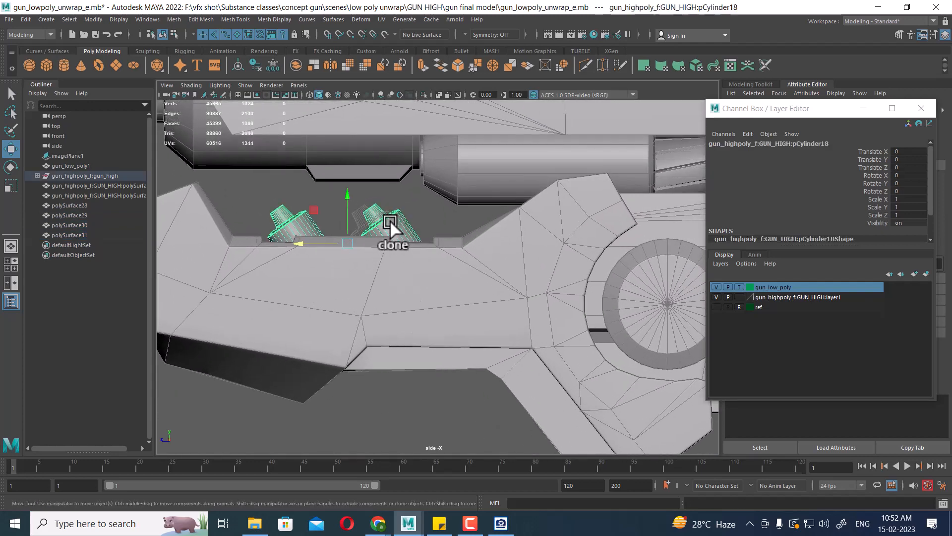
{"action": "scroll", "coordinate": [382, 243], "scroll_direction": "up", "scroll_amount": 5}
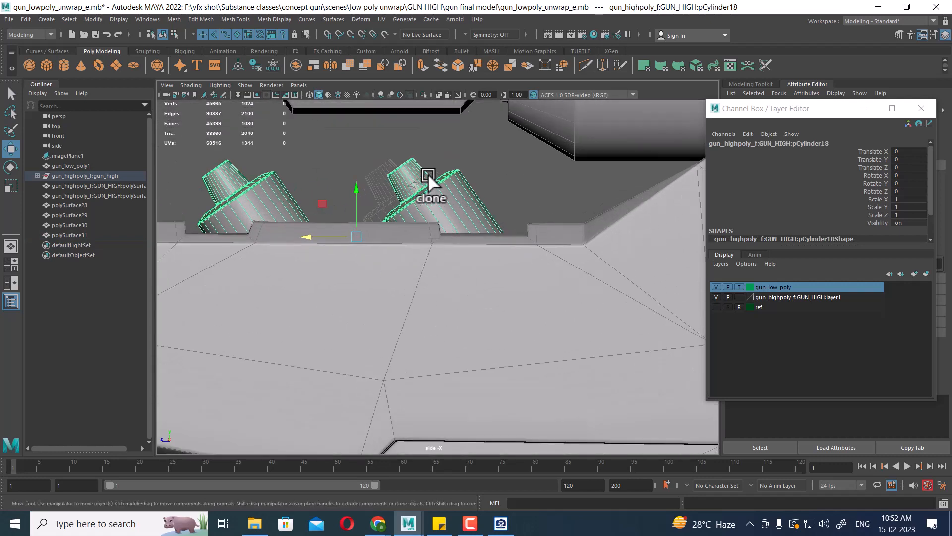
{"action": "left_click", "coordinate": [456, 191], "text": "shift"}
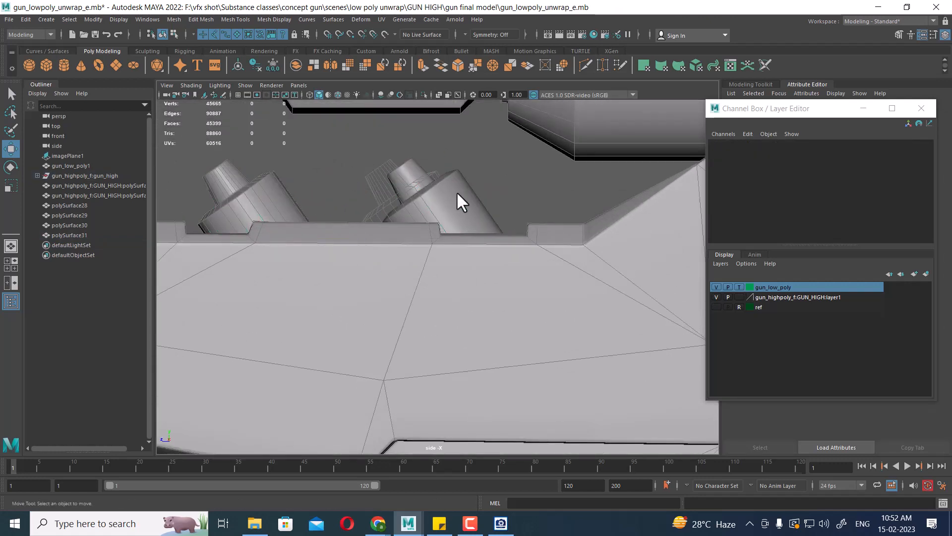
{"action": "left_click", "coordinate": [457, 191], "text": "shift"}
{"action": "right_click_drag", "start_coordinate": [387, 135], "coordinate": [385, 147], "text": "shift"}
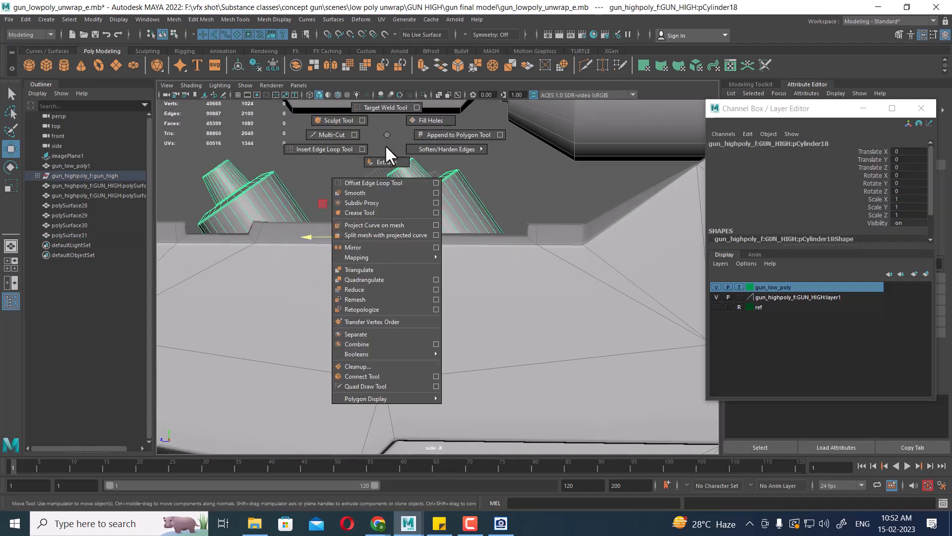
{"action": "left_click", "coordinate": [376, 335]}
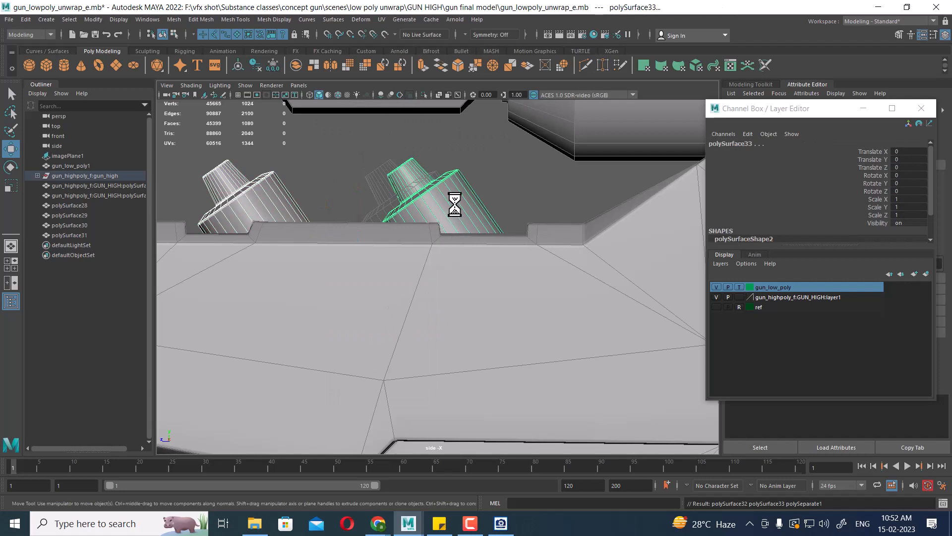
- Center the pivot of the rear slanted cylinder and move it forward onto the low-poly outline, Translate Z 0.089
{"action": "left_click", "coordinate": [94, 19]}
{"action": "left_click", "coordinate": [122, 93]}
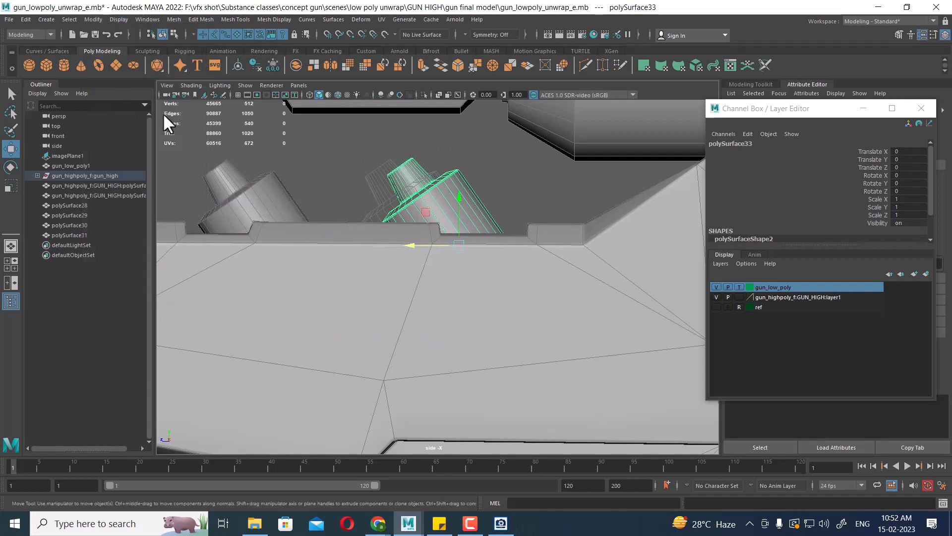
{"action": "left_click_drag", "start_coordinate": [407, 245], "coordinate": [386, 248]}
{"action": "scroll", "coordinate": [459, 315], "scroll_direction": "up", "scroll_amount": 5}
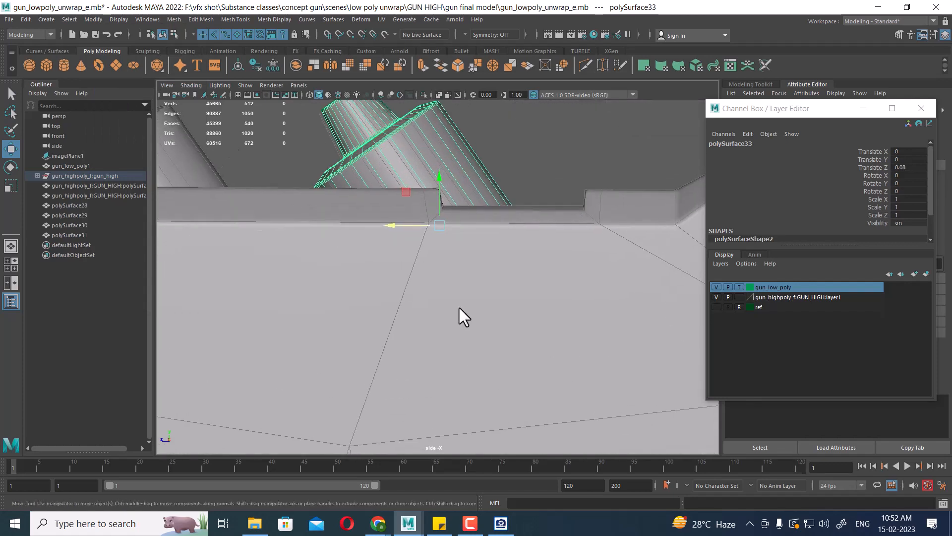
{"action": "middle_click_drag", "start_coordinate": [373, 188], "coordinate": [468, 342], "text": "alt"}
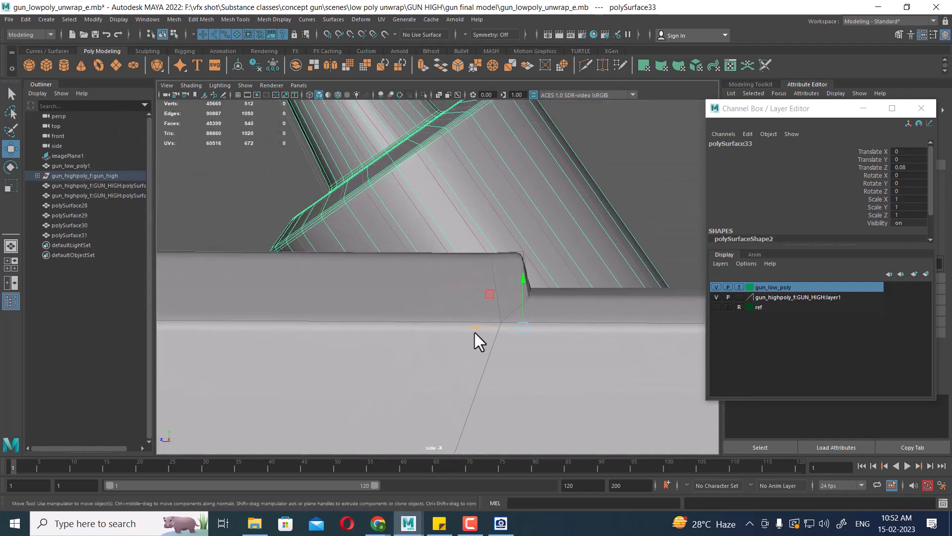
{"action": "left_click_drag", "start_coordinate": [475, 332], "coordinate": [463, 324]}
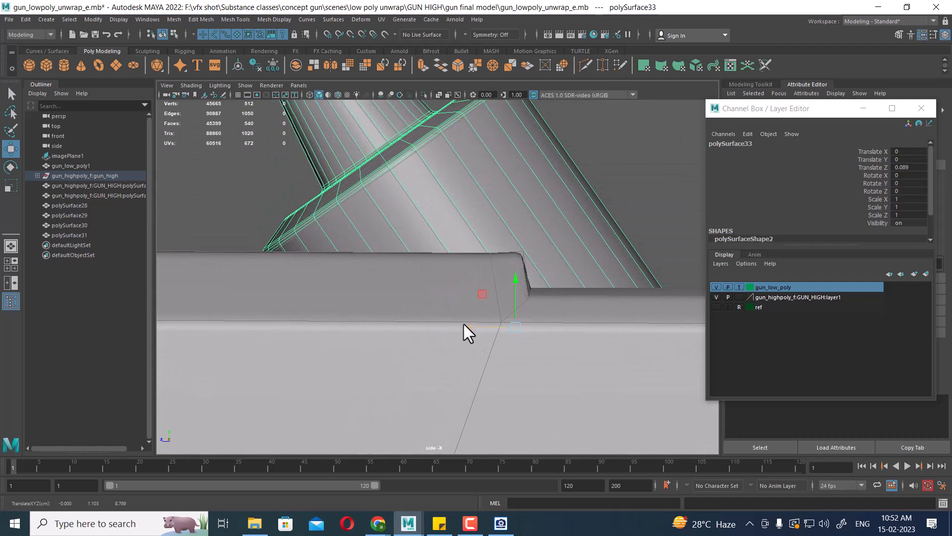
- Select the four duplicated vent pieces on the front body and combine them into a single mesh
{"action": "scroll", "coordinate": [415, 224], "scroll_direction": "down", "scroll_amount": 10}
{"action": "right_click_drag", "start_coordinate": [457, 315], "coordinate": [408, 294], "text": "alt"}
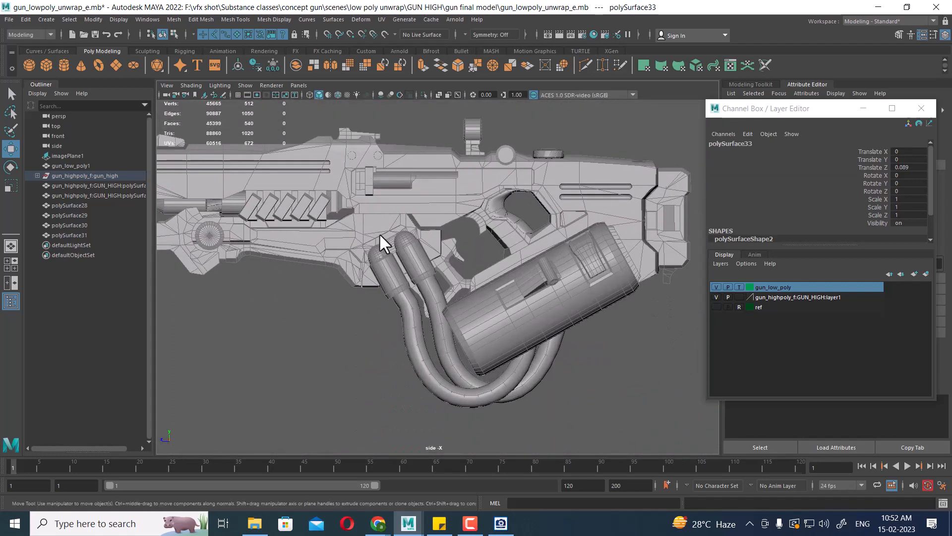
{"action": "middle_click_drag", "start_coordinate": [336, 236], "coordinate": [461, 262], "text": "alt"}
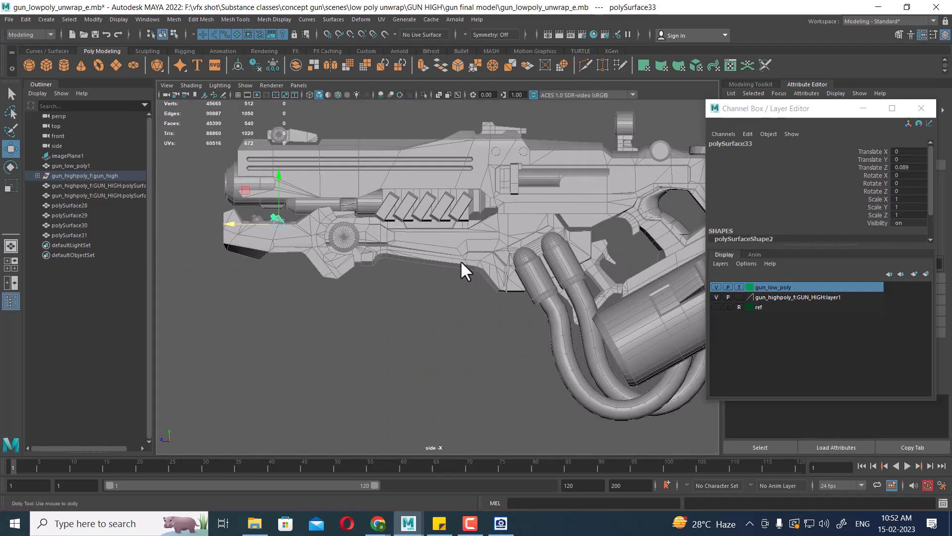
{"action": "right_click_drag", "start_coordinate": [368, 232], "coordinate": [516, 317], "text": "alt"}
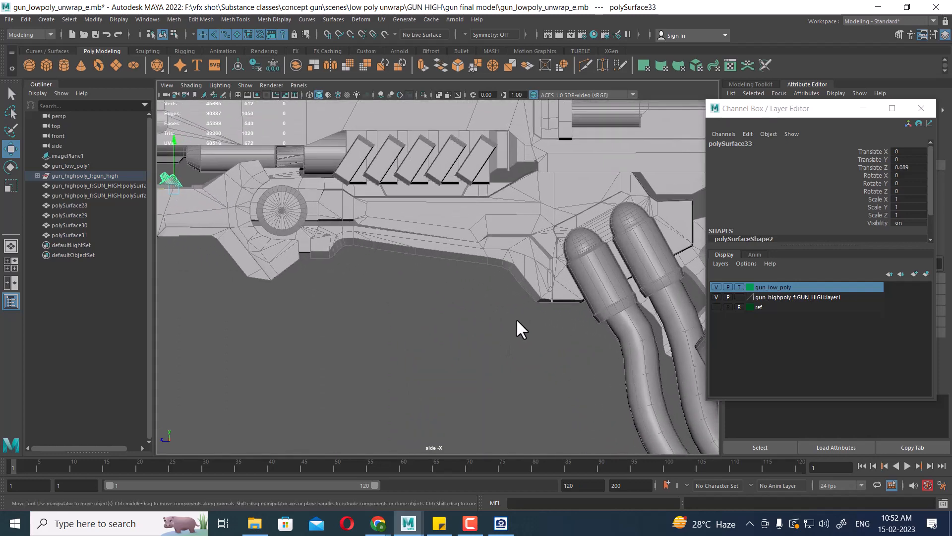
{"action": "middle_click_drag", "start_coordinate": [460, 161], "coordinate": [443, 259], "text": "alt"}
{"action": "right_click_drag", "start_coordinate": [442, 260], "coordinate": [506, 288], "text": "alt"}
{"action": "left_click", "coordinate": [477, 208]}
{"action": "right_click_drag", "start_coordinate": [477, 208], "coordinate": [564, 349], "text": "alt"}
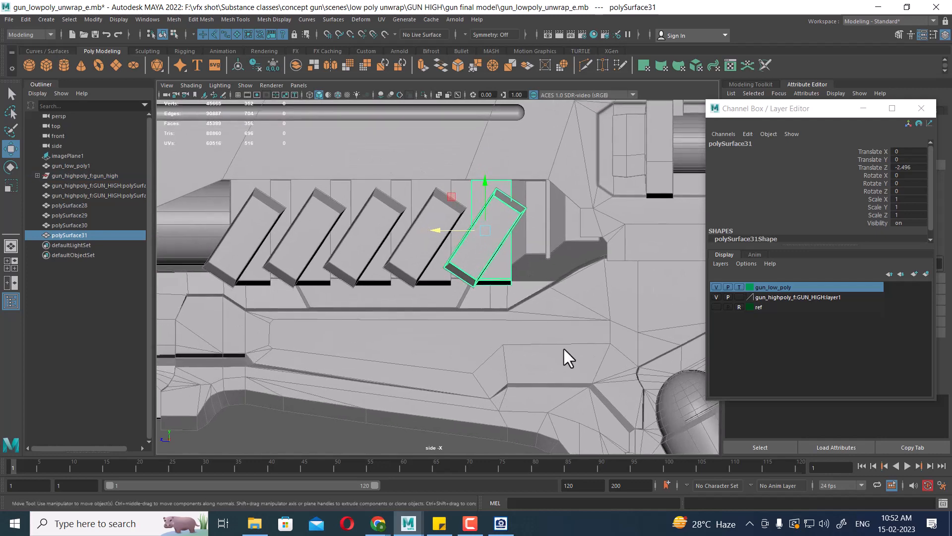
{"action": "left_click", "coordinate": [438, 201], "text": "shift"}
{"action": "left_click", "coordinate": [367, 203], "text": "shift"}
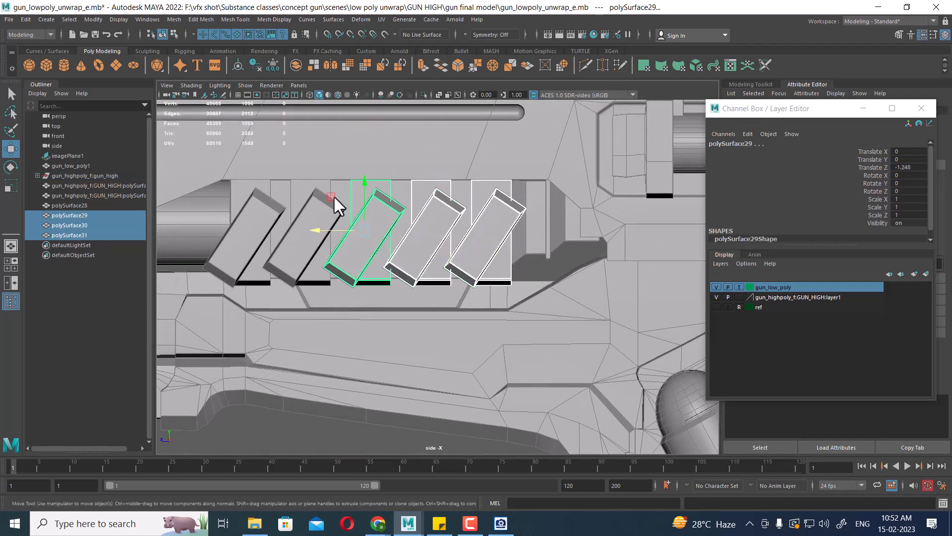
{"action": "left_click", "coordinate": [301, 190], "text": "shift"}
{"action": "key", "text": "space"}
{"action": "left_click_drag", "start_coordinate": [463, 291], "coordinate": [421, 272]}
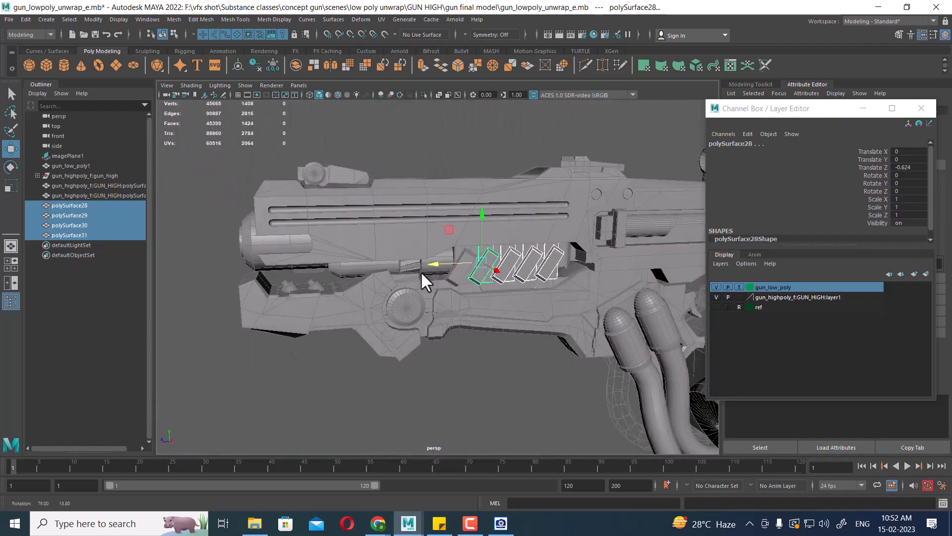
{"action": "middle_click_drag", "start_coordinate": [512, 276], "coordinate": [325, 236], "text": "alt"}
{"action": "left_click_drag", "start_coordinate": [325, 237], "coordinate": [439, 312], "text": "alt"}
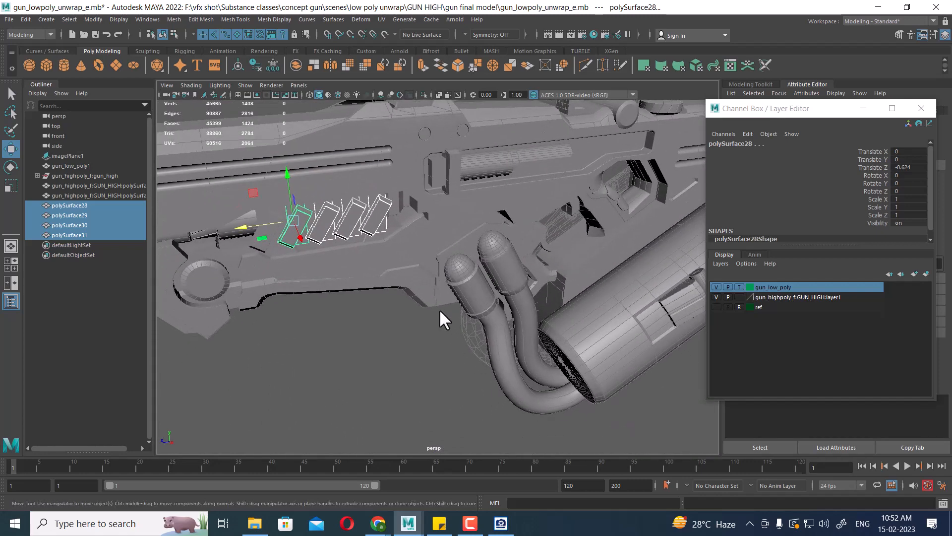
{"action": "left_click", "coordinate": [716, 286]}
{"action": "left_click", "coordinate": [716, 287]}
{"action": "left_click_drag", "start_coordinate": [362, 268], "coordinate": [389, 278], "text": "alt"}
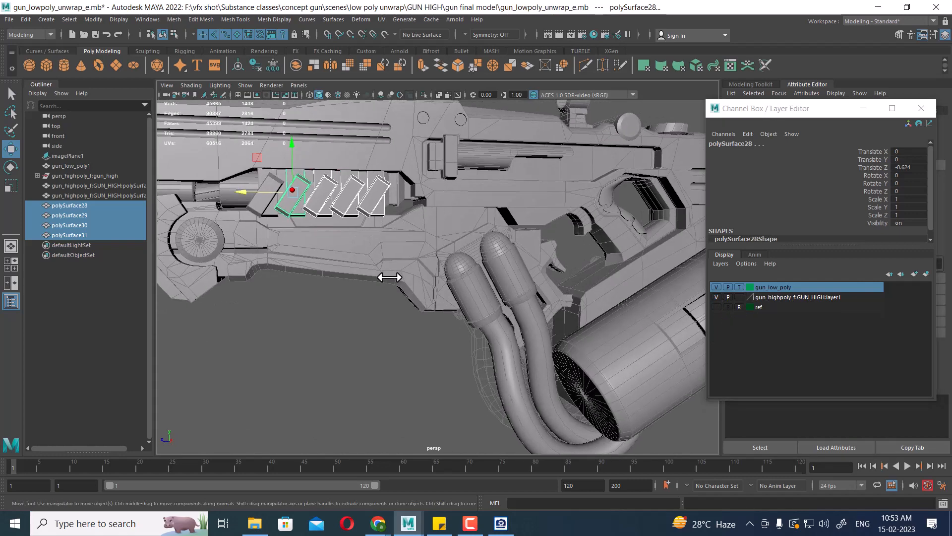
{"action": "right_click", "coordinate": [327, 187], "text": "shift"}
{"action": "left_click_drag", "start_coordinate": [301, 228], "coordinate": [400, 244], "text": "alt"}
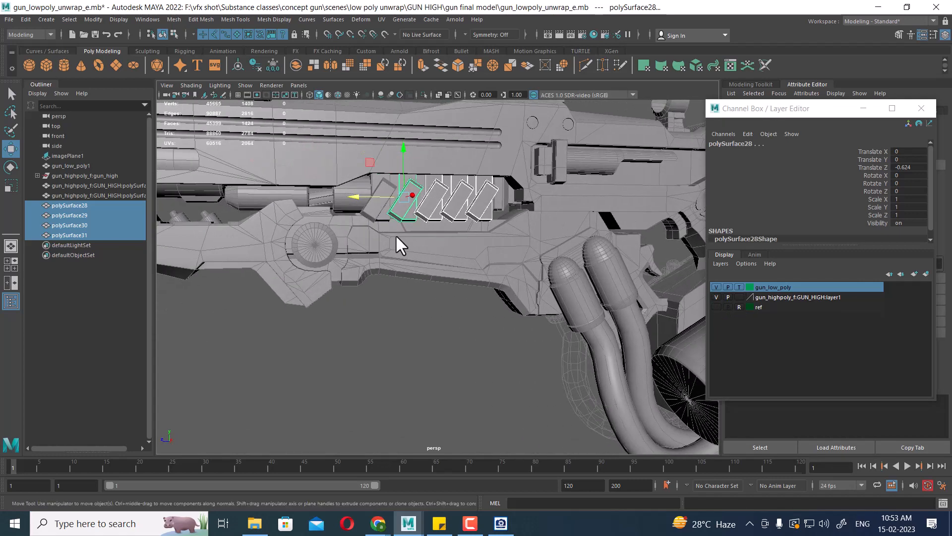
{"action": "right_click", "coordinate": [425, 192], "text": "shift"}
{"action": "left_click", "coordinate": [446, 398]}
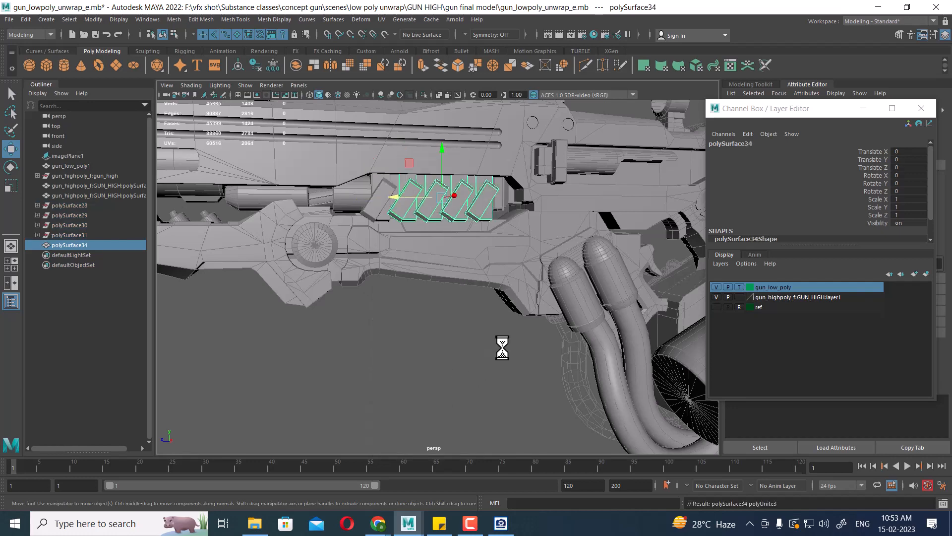
- Combine the high-poly canister with the merged vent pieces into one mesh
{"action": "left_click_drag", "start_coordinate": [504, 347], "coordinate": [537, 259], "text": "alt"}
{"action": "left_click", "coordinate": [537, 259]}
{"action": "key", "text": "f"}
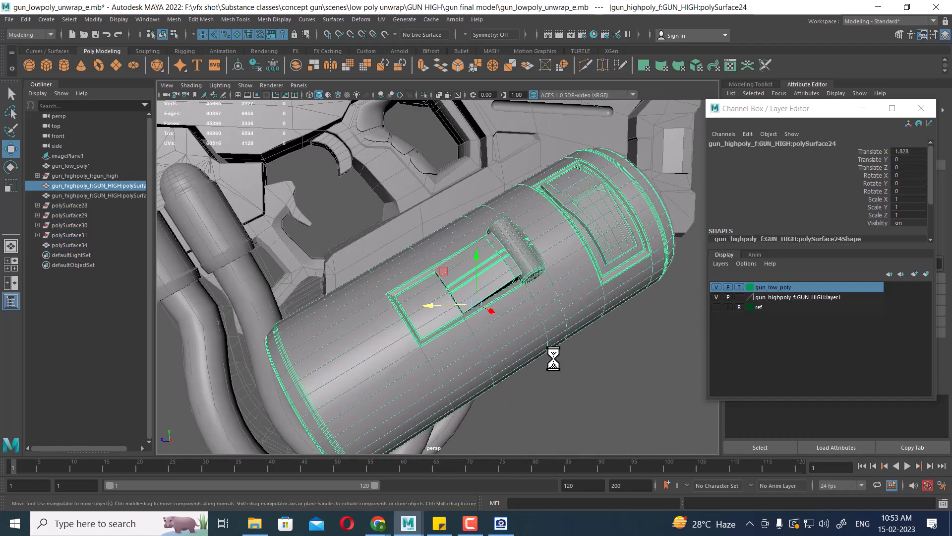
{"action": "left_click_drag", "start_coordinate": [512, 332], "coordinate": [538, 336], "text": "alt"}
{"action": "right_click_drag", "start_coordinate": [538, 336], "coordinate": [397, 254], "text": "alt"}
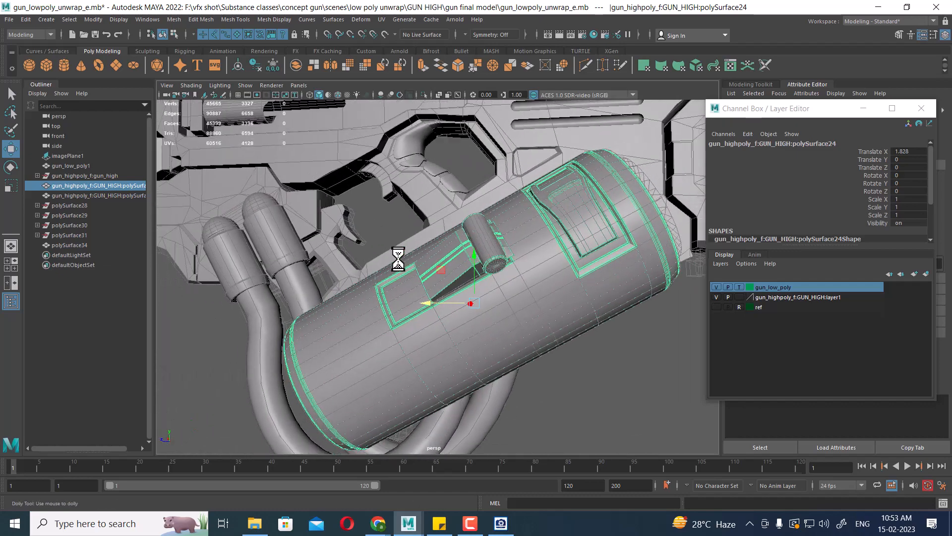
{"action": "middle_click_drag", "start_coordinate": [377, 290], "coordinate": [499, 310], "text": "alt"}
{"action": "middle_click_drag", "start_coordinate": [347, 283], "coordinate": [475, 311], "text": "alt"}
{"action": "left_click", "coordinate": [387, 217]}
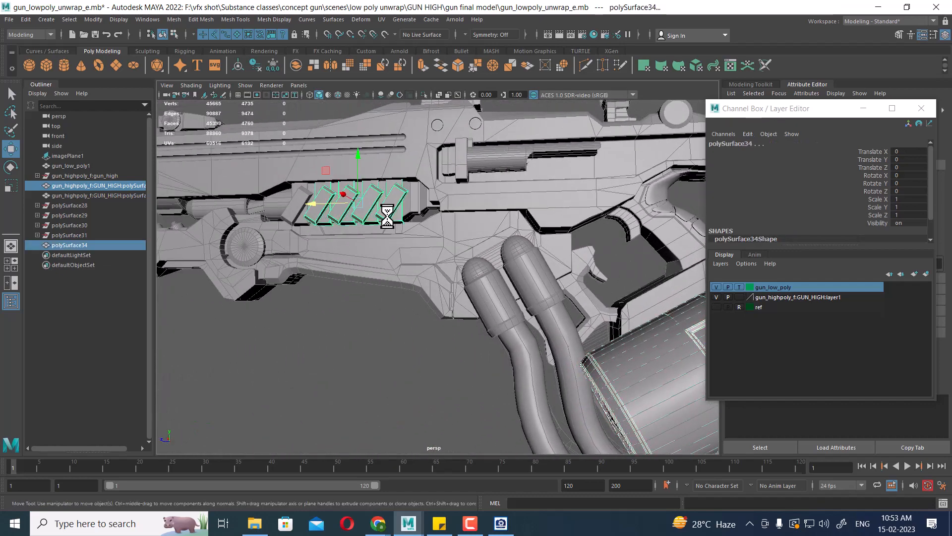
{"action": "left_click_drag", "start_coordinate": [490, 301], "coordinate": [536, 310], "text": "alt"}
{"action": "right_click_drag", "start_coordinate": [536, 310], "coordinate": [480, 269], "text": "alt"}
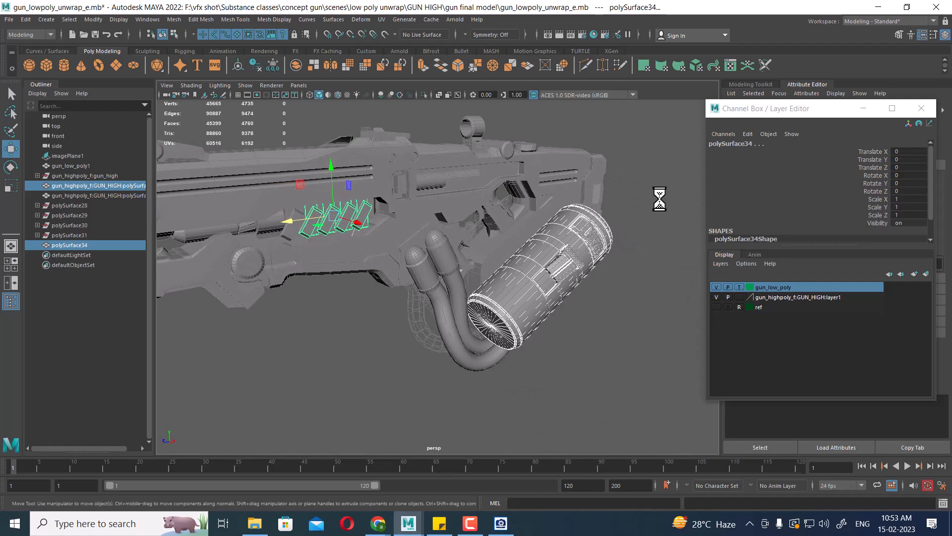
{"action": "right_click_drag", "start_coordinate": [660, 198], "coordinate": [656, 239], "text": "shift"}
{"action": "right_click_drag", "start_coordinate": [647, 399], "coordinate": [647, 402], "text": "shift"}
- Examine the combined canister mesh from its underside, hose side and rear end cap
{"action": "left_click_drag", "start_coordinate": [615, 330], "coordinate": [500, 250], "text": "alt"}
{"action": "right_click_drag", "start_coordinate": [498, 245], "coordinate": [510, 367], "text": "alt"}
{"action": "middle_click_drag", "start_coordinate": [511, 367], "coordinate": [483, 314], "text": "alt"}
{"action": "left_click_drag", "start_coordinate": [448, 299], "coordinate": [388, 216], "text": "alt"}
{"action": "middle_click_drag", "start_coordinate": [388, 216], "coordinate": [159, 222], "text": "alt"}
{"action": "middle_click_drag", "start_coordinate": [443, 305], "coordinate": [418, 350], "text": "alt"}
{"action": "right_click_drag", "start_coordinate": [417, 350], "coordinate": [453, 209], "text": "alt"}
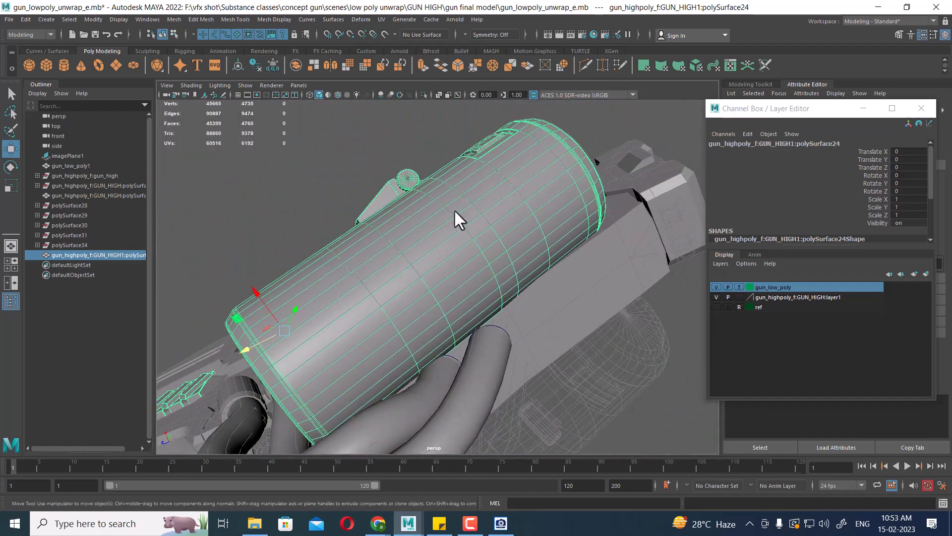
{"action": "left_click_drag", "start_coordinate": [454, 209], "coordinate": [461, 318], "text": "alt"}
{"action": "right_click_drag", "start_coordinate": [461, 317], "coordinate": [469, 386], "text": "alt"}
{"action": "left_click_drag", "start_coordinate": [469, 386], "coordinate": [390, 236], "text": "alt"}
{"action": "right_click_drag", "start_coordinate": [391, 236], "coordinate": [472, 291], "text": "alt"}
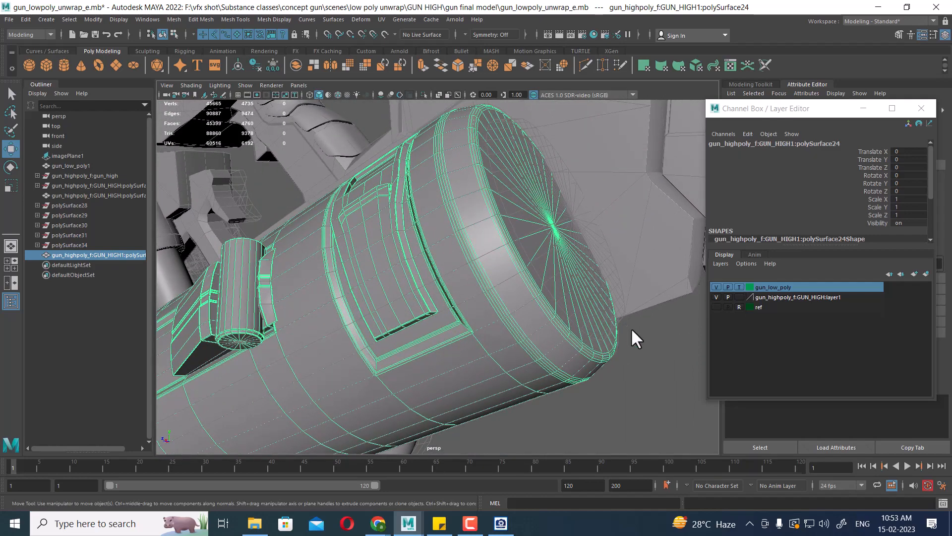
- Hide the high-poly gun's layer and check the canister's rear end cap against the low-poly wireframe
{"action": "left_click", "coordinate": [716, 297]}
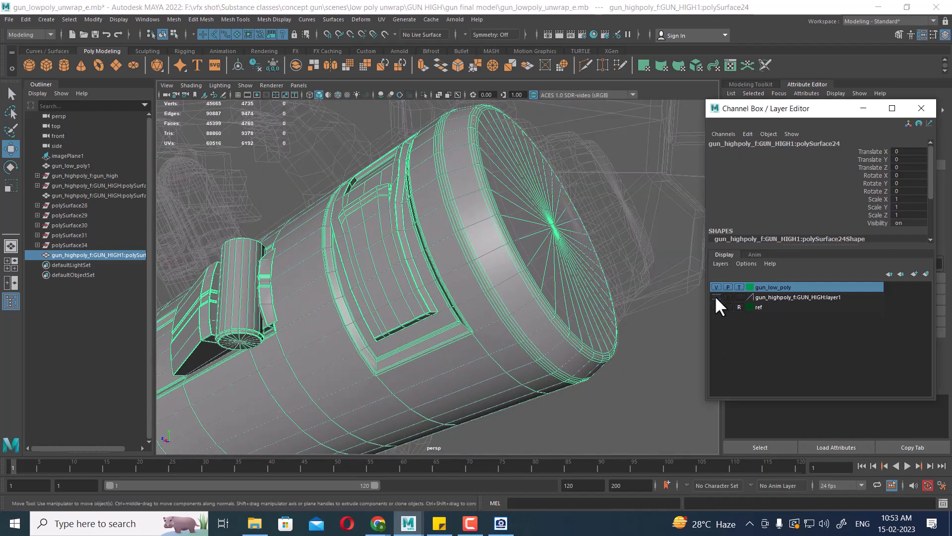
{"action": "left_click", "coordinate": [715, 297]}
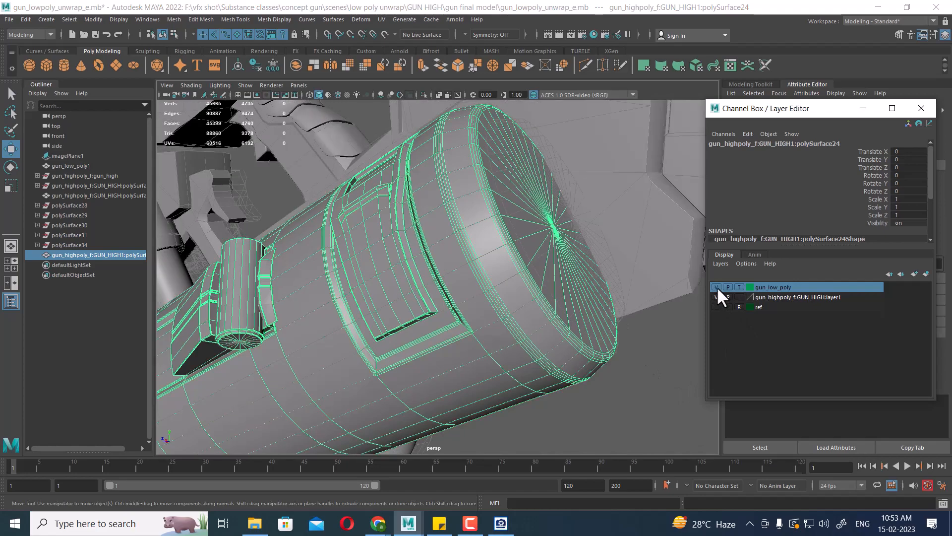
{"action": "left_click", "coordinate": [716, 296]}
{"action": "left_click_drag", "start_coordinate": [508, 349], "coordinate": [509, 283], "text": "alt"}
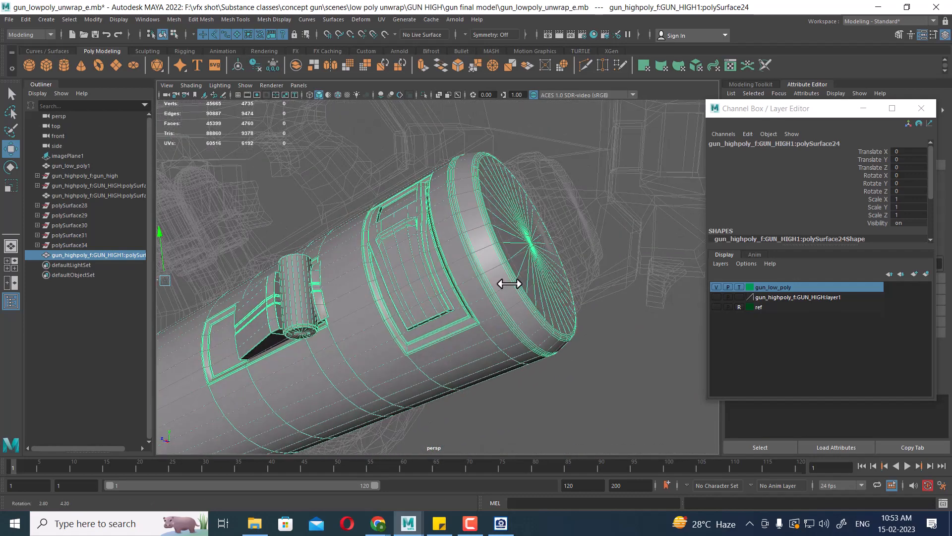
{"action": "left_click", "coordinate": [716, 286]}
{"action": "left_click", "coordinate": [718, 285]}
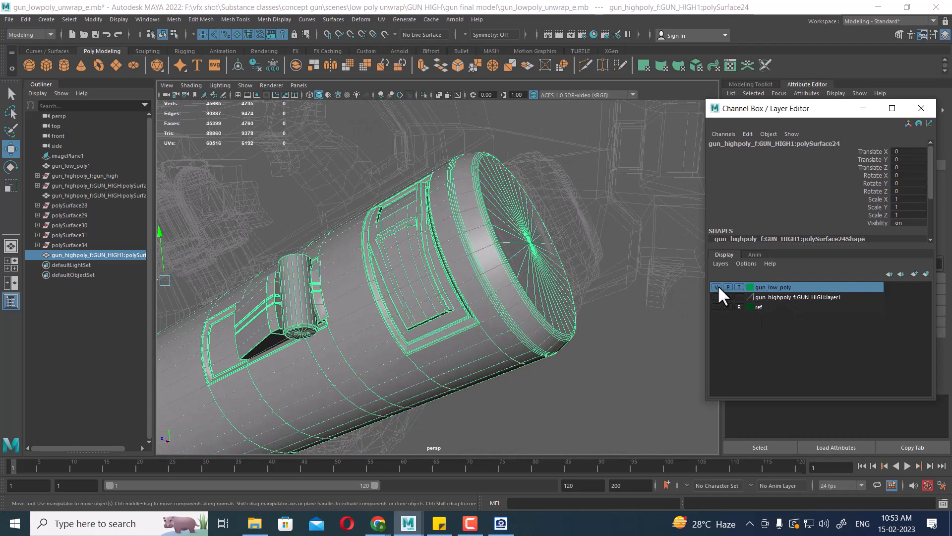
{"action": "left_click", "coordinate": [603, 363]}
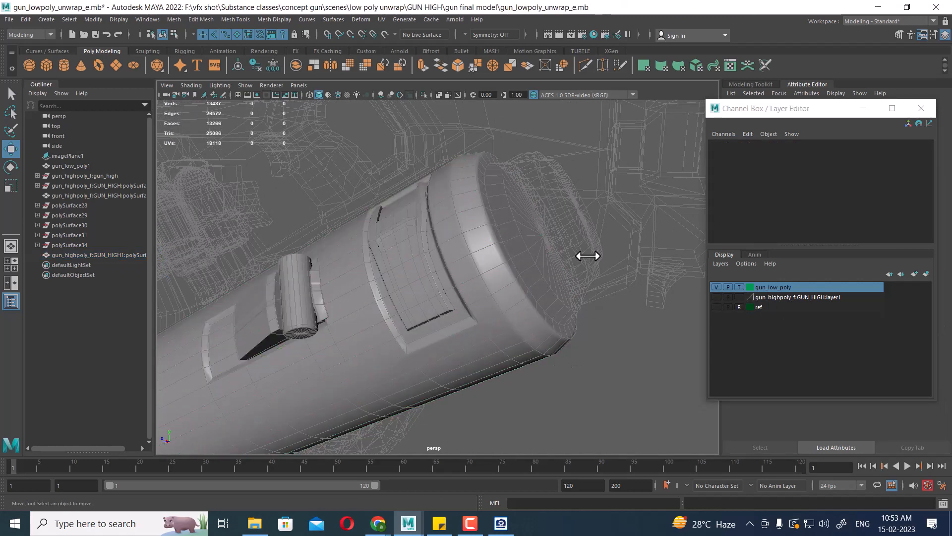
- Inspect the canister's rear end without the low-poly layer, both with the high-poly gun shown and on its own
{"action": "left_click", "coordinate": [717, 286]}
{"action": "left_click", "coordinate": [716, 295]}
{"action": "left_click", "coordinate": [609, 251]}
{"action": "left_click_drag", "start_coordinate": [613, 308], "coordinate": [506, 267], "text": "alt"}
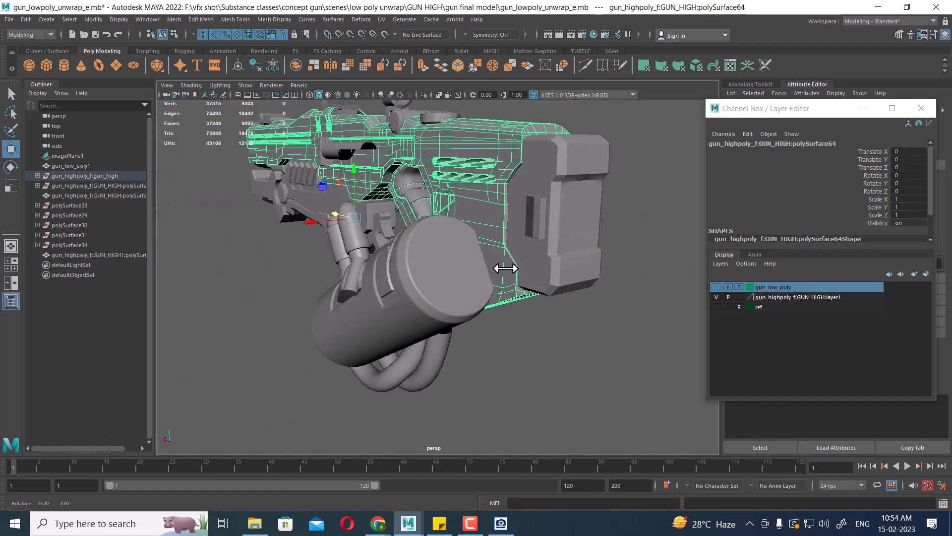
{"action": "left_click", "coordinate": [717, 296]}
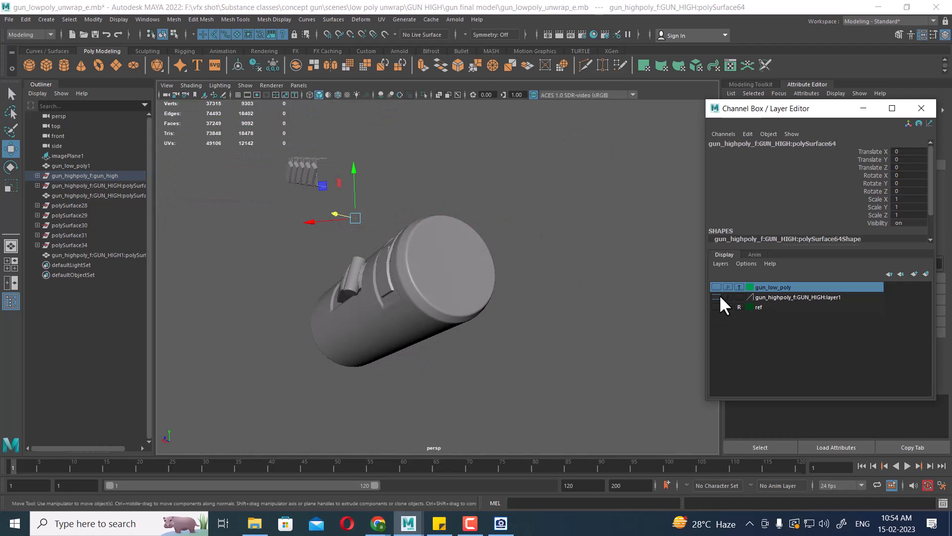
{"action": "left_click", "coordinate": [425, 281]}
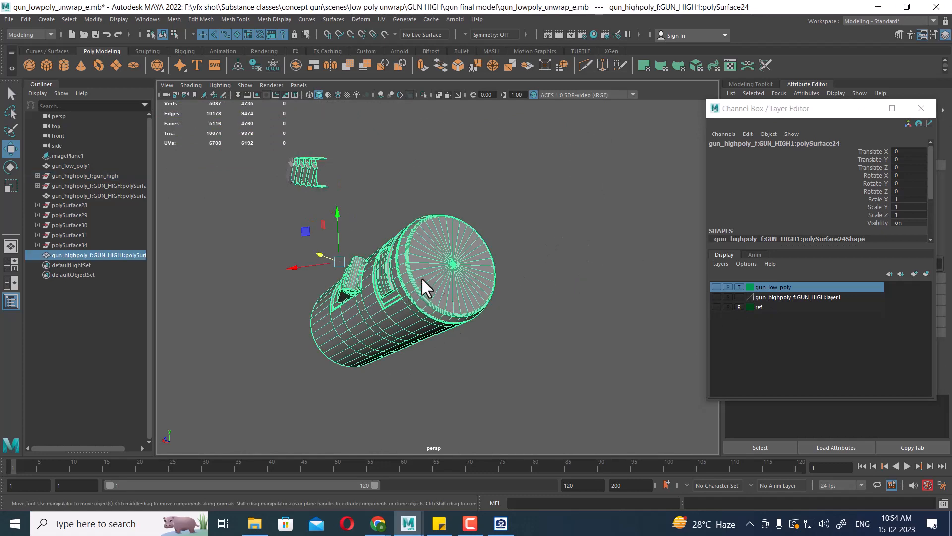
{"action": "left_click_drag", "start_coordinate": [425, 281], "coordinate": [458, 307], "text": "alt"}
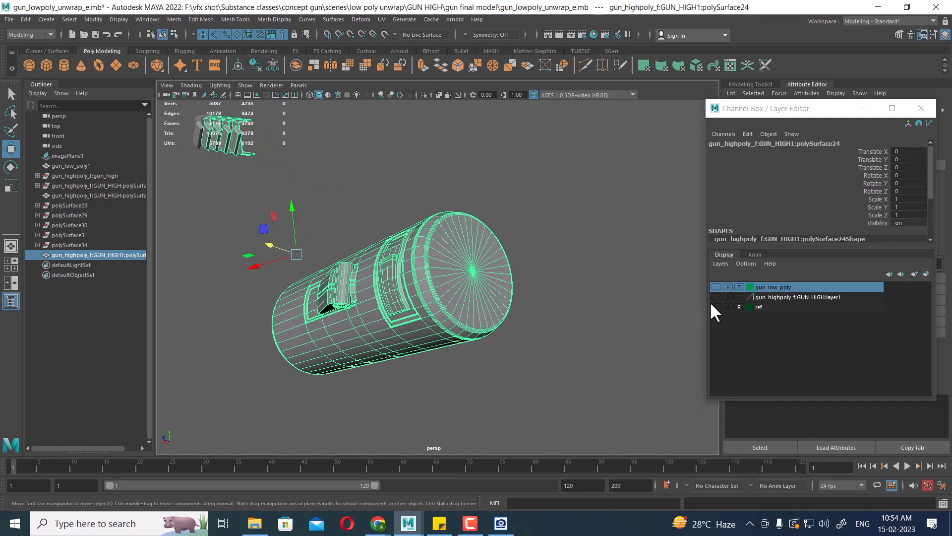
{"action": "left_click", "coordinate": [716, 287]}
- Select all faces around the centre vertex of the canister's rear cap and extrude them with an Offset of 0.11
{"action": "left_click_drag", "start_coordinate": [543, 278], "coordinate": [563, 256], "text": "alt"}
{"action": "left_click", "coordinate": [523, 250]}
{"action": "left_click", "coordinate": [499, 231]}
{"action": "left_click_drag", "start_coordinate": [506, 233], "coordinate": [432, 289], "text": "alt"}
{"action": "right_click_drag", "start_coordinate": [431, 289], "coordinate": [374, 240], "text": "alt"}
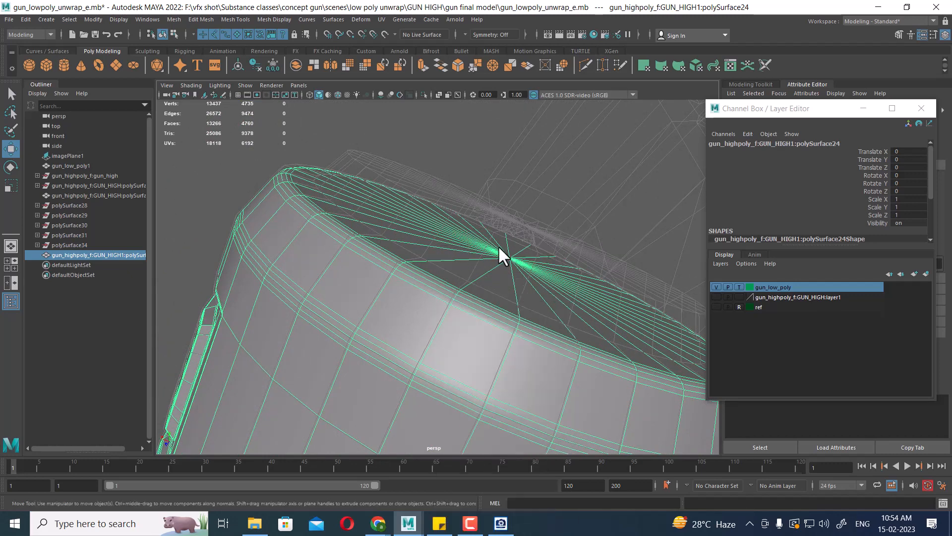
{"action": "right_click_drag", "start_coordinate": [498, 244], "coordinate": [434, 236]}
{"action": "left_click", "coordinate": [511, 257]}
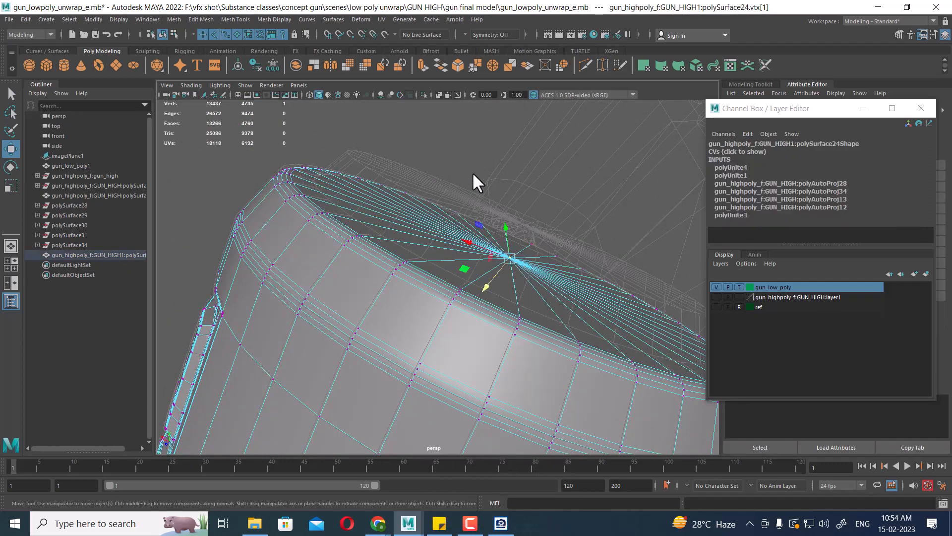
{"action": "right_click_drag", "start_coordinate": [472, 172], "coordinate": [478, 244], "text": "shift"}
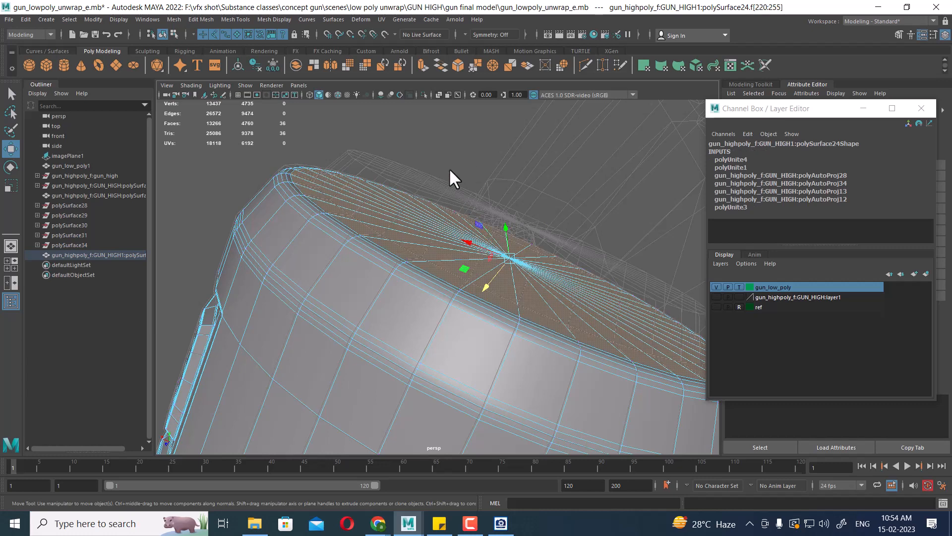
{"action": "right_click_drag", "start_coordinate": [439, 148], "coordinate": [440, 172], "text": "shift"}
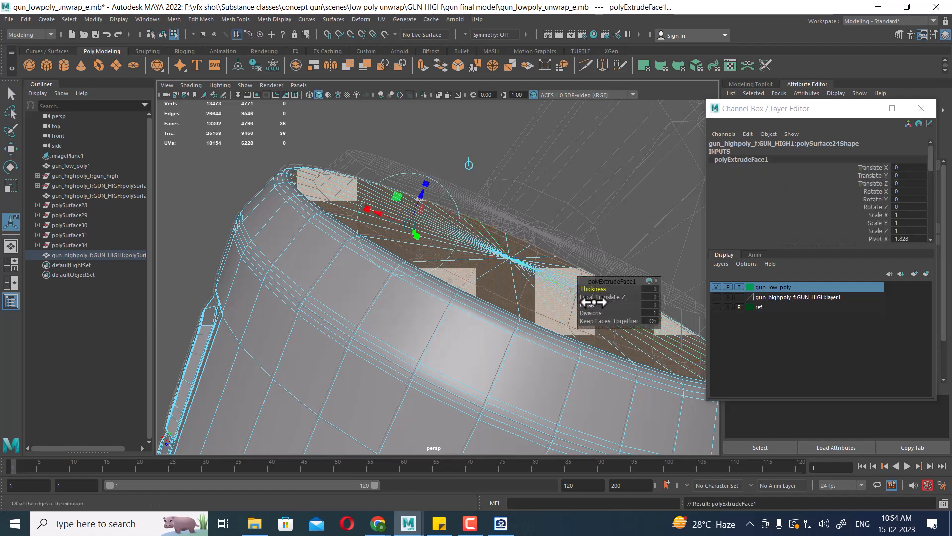
{"action": "left_click_drag", "start_coordinate": [596, 302], "coordinate": [421, 247]}
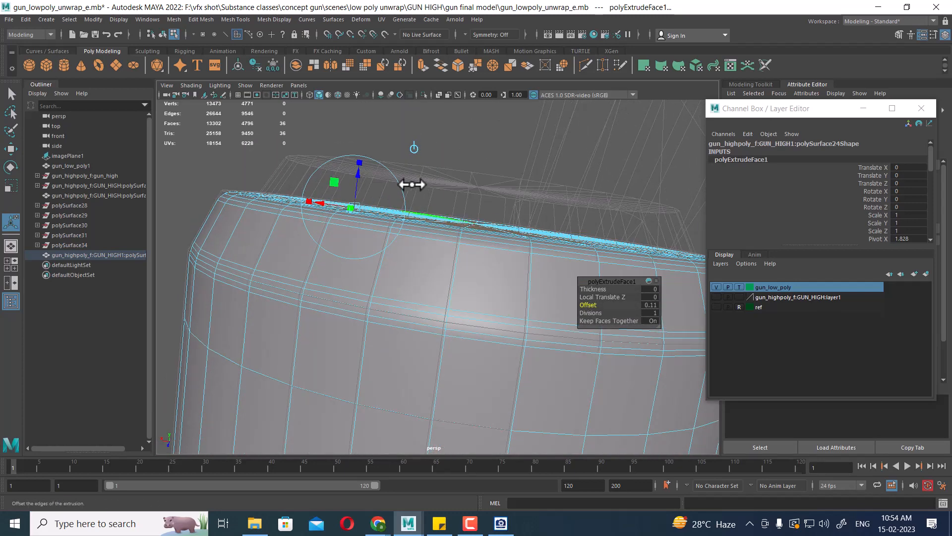
{"action": "right_click_drag", "start_coordinate": [441, 148], "coordinate": [441, 186], "text": "shift"}
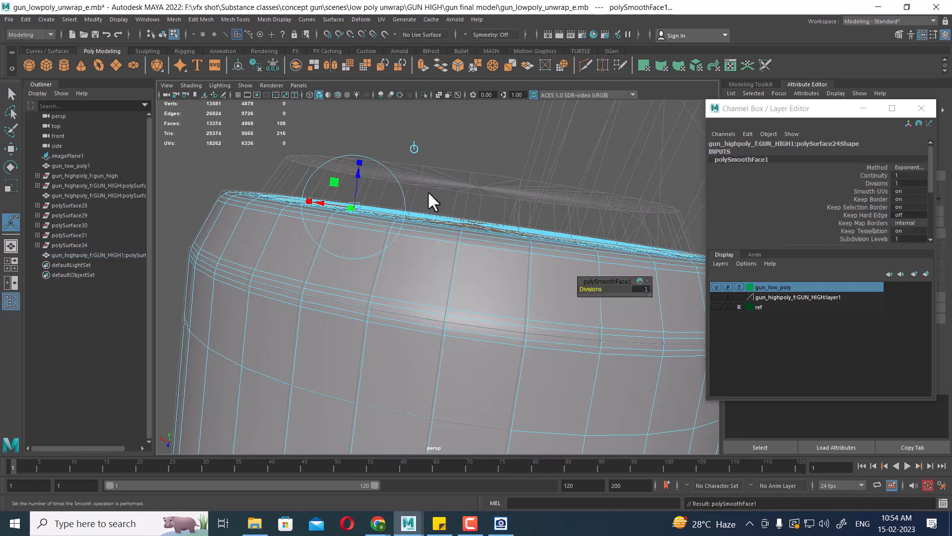
{"action": "left_click_drag", "start_coordinate": [358, 176], "coordinate": [367, 156]}
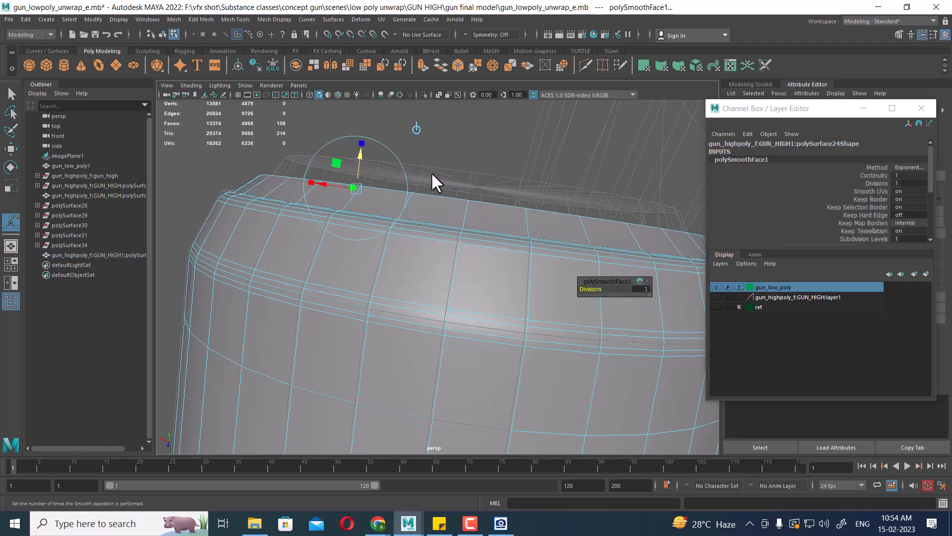
{"action": "key", "text": "ctrl+z"}
{"action": "left_click_drag", "start_coordinate": [447, 189], "coordinate": [331, 199], "text": "alt"}
{"action": "key", "text": "ctrl+z"}
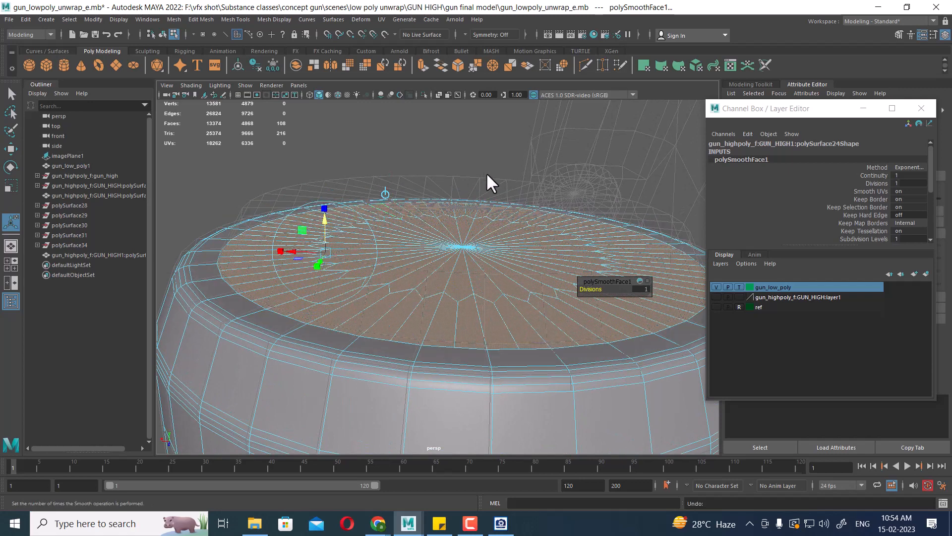
{"action": "key", "text": "ctrl+z"}
- Extrude the canister's rear cap faces again with Local Translate Z 0.17 and Offset 0.1
{"action": "right_click_drag", "start_coordinate": [443, 137], "coordinate": [439, 196], "text": "shift"}
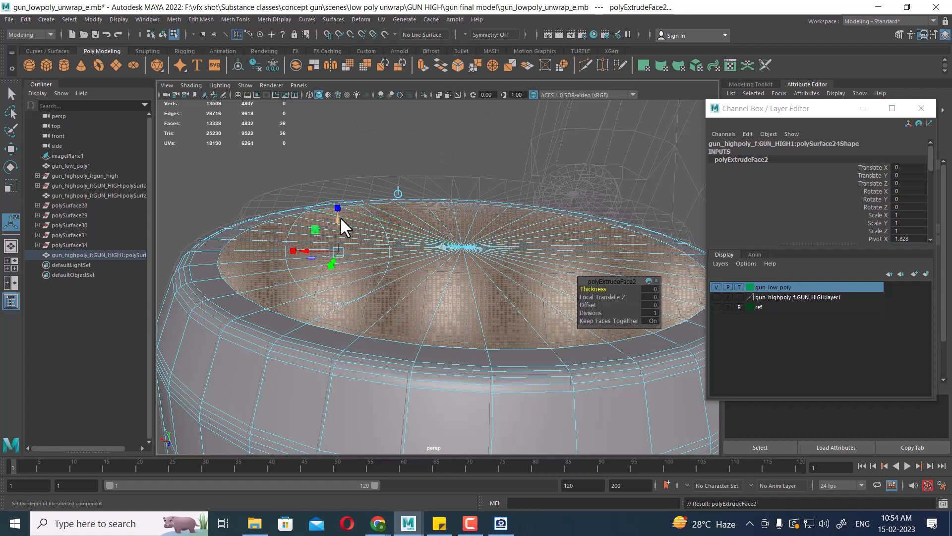
{"action": "left_click_drag", "start_coordinate": [597, 296], "coordinate": [358, 284]}
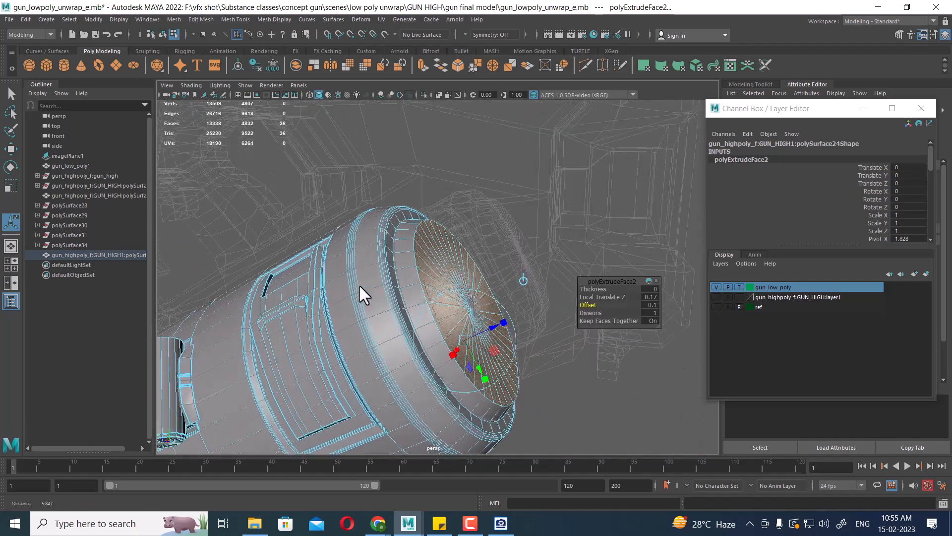
- Set the rear cap extrusion's Local Translate Z to 0.2, checking its depth against the low-poly wireframe in the side view
{"action": "right_click_drag", "start_coordinate": [359, 284], "coordinate": [421, 213], "text": "alt"}
{"action": "left_click_drag", "start_coordinate": [422, 213], "coordinate": [415, 317], "text": "alt"}
{"action": "left_click_drag", "start_coordinate": [608, 297], "coordinate": [611, 296]}
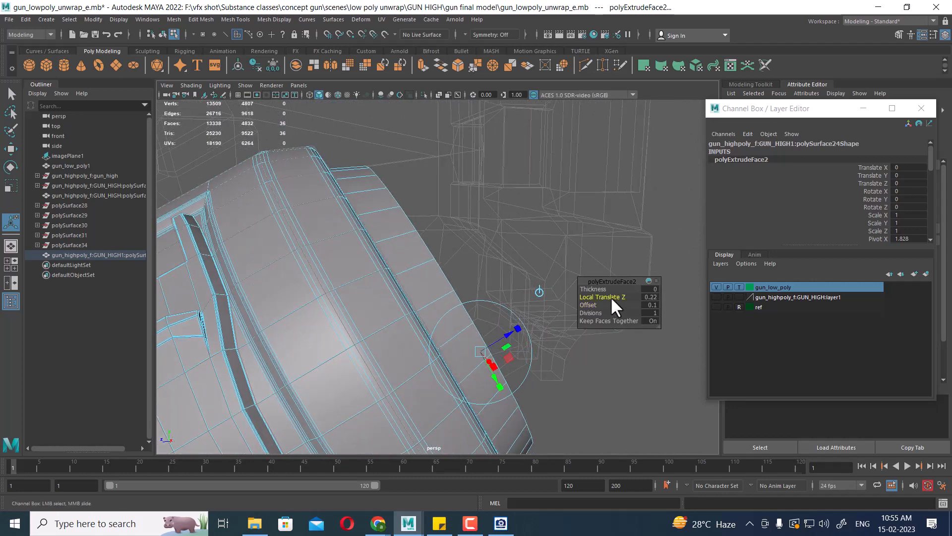
{"action": "key", "text": "space"}
{"action": "left_click_drag", "start_coordinate": [502, 223], "coordinate": [507, 224]}
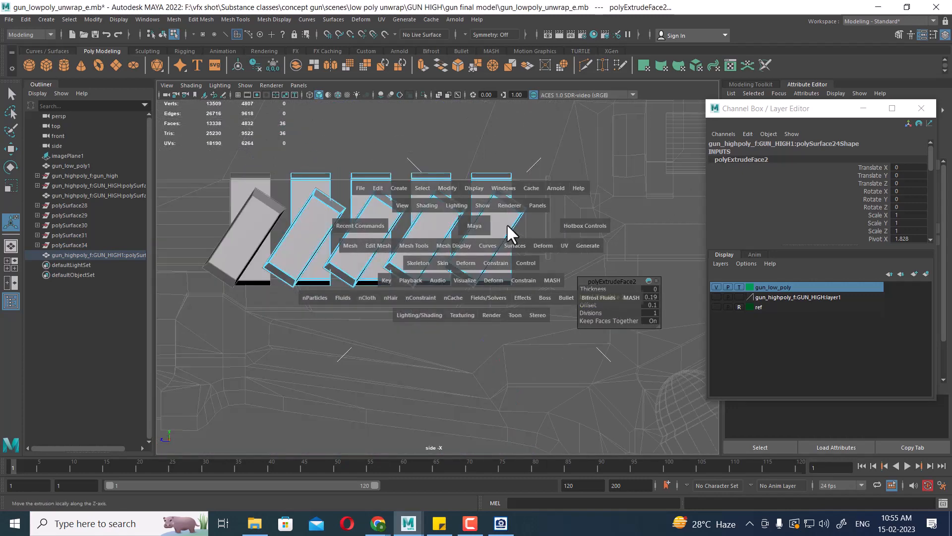
{"action": "scroll", "coordinate": [513, 330], "scroll_direction": "down", "scroll_amount": 3}
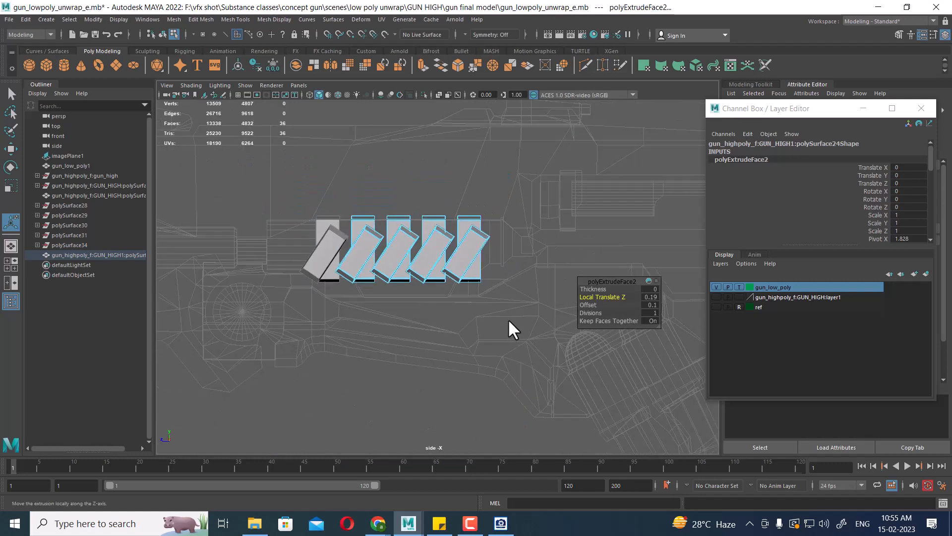
{"action": "scroll", "coordinate": [508, 317], "scroll_direction": "up", "scroll_amount": 10}
{"action": "scroll", "coordinate": [509, 319], "scroll_direction": "down", "scroll_amount": 2}
{"action": "scroll", "coordinate": [418, 283], "scroll_direction": "up", "scroll_amount": 2}
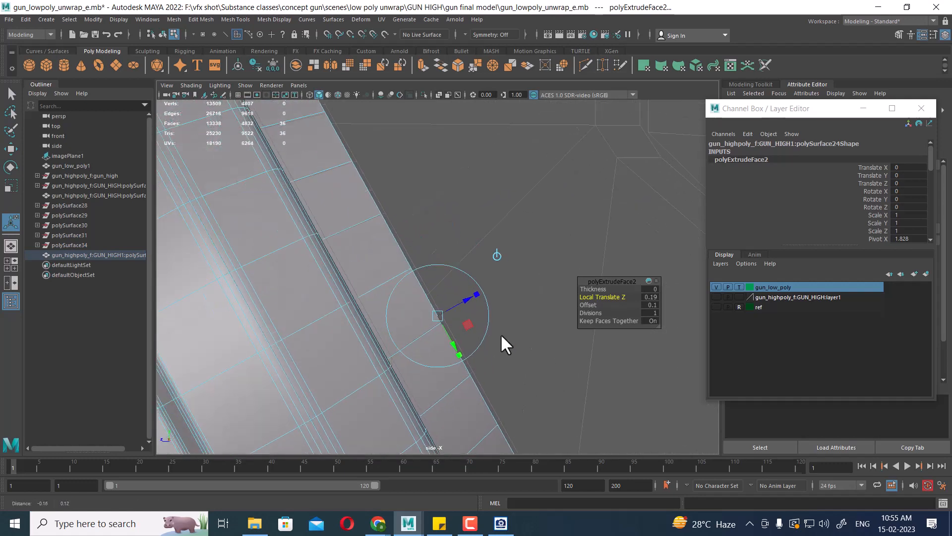
{"action": "left_click_drag", "start_coordinate": [615, 297], "coordinate": [615, 296]}
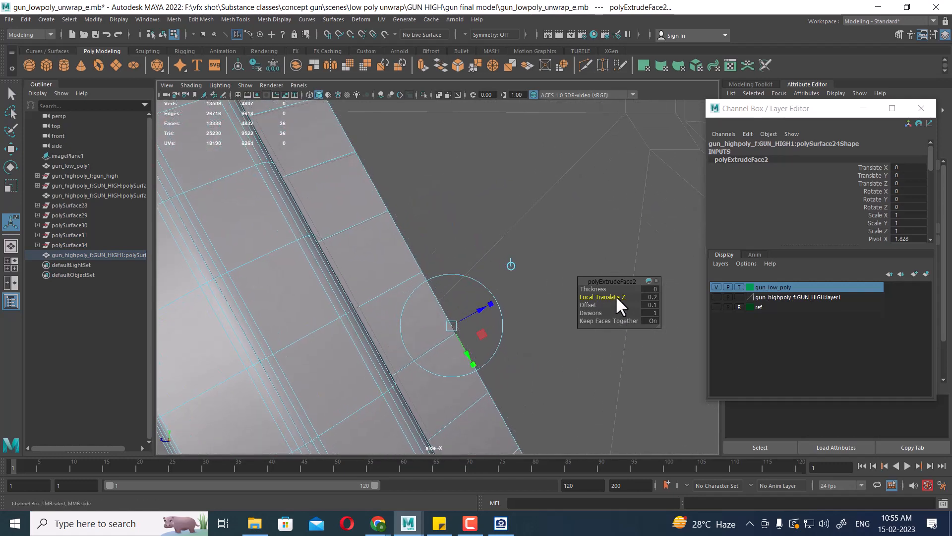
{"action": "scroll", "coordinate": [505, 305], "scroll_direction": "down", "scroll_amount": 3}
{"action": "key", "text": "space"}
{"action": "left_click_drag", "start_coordinate": [499, 296], "coordinate": [499, 233]}
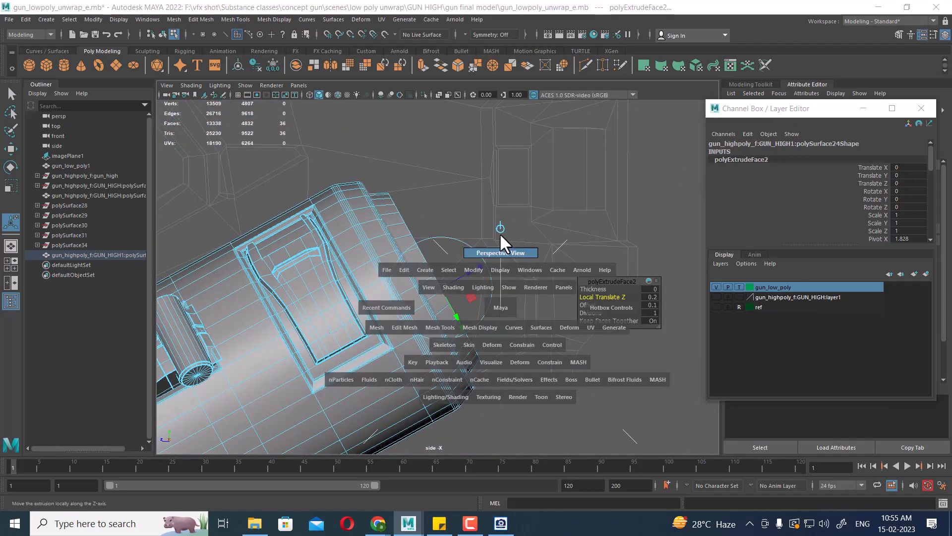
- Set the Offset of the canister's rear cap extrusion to 0.11
{"action": "left_click_drag", "start_coordinate": [461, 266], "coordinate": [387, 255], "text": "alt"}
{"action": "middle_click_drag", "start_coordinate": [387, 255], "coordinate": [415, 260], "text": "alt"}
{"action": "left_click_drag", "start_coordinate": [416, 260], "coordinate": [479, 287], "text": "alt"}
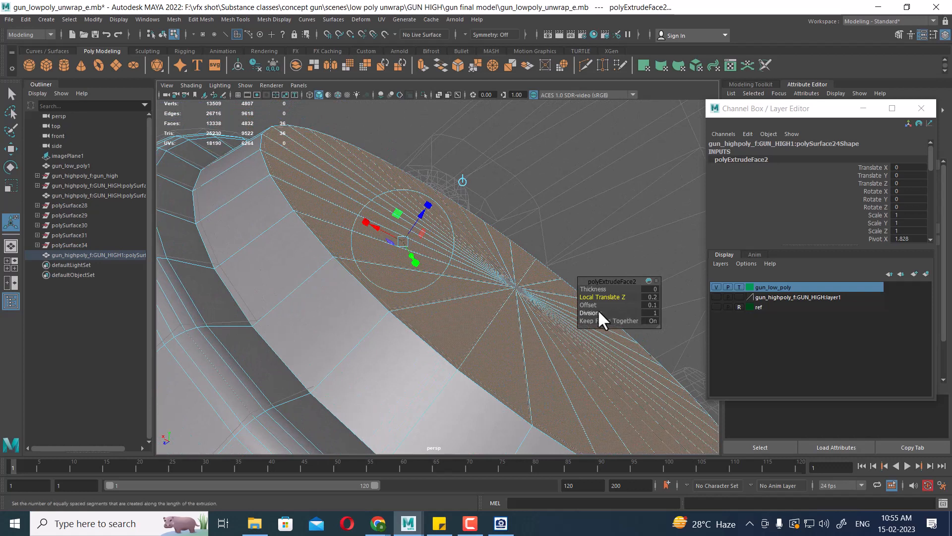
{"action": "left_click_drag", "start_coordinate": [590, 303], "coordinate": [590, 299]}
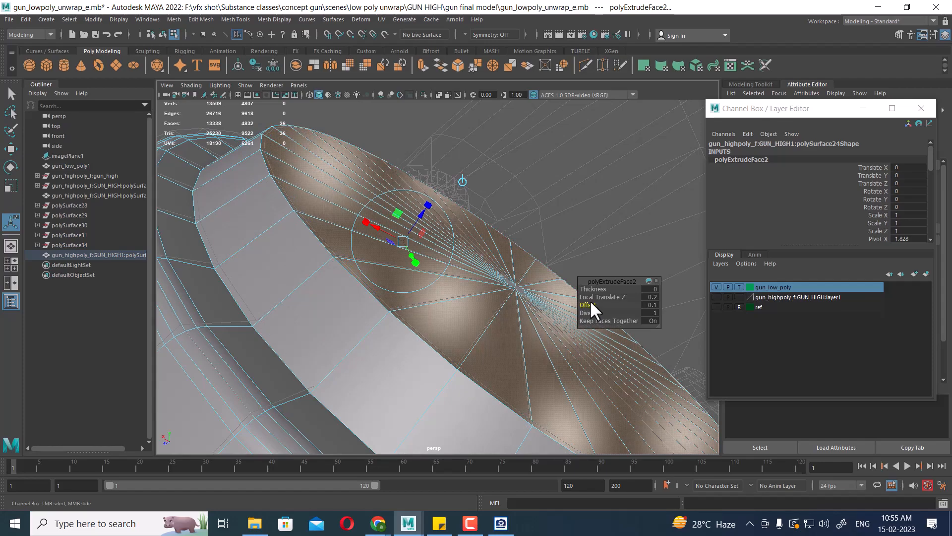
{"action": "left_click_drag", "start_coordinate": [380, 317], "coordinate": [422, 318], "text": "alt"}
{"action": "left_click_drag", "start_coordinate": [364, 266], "coordinate": [402, 274], "text": "alt"}
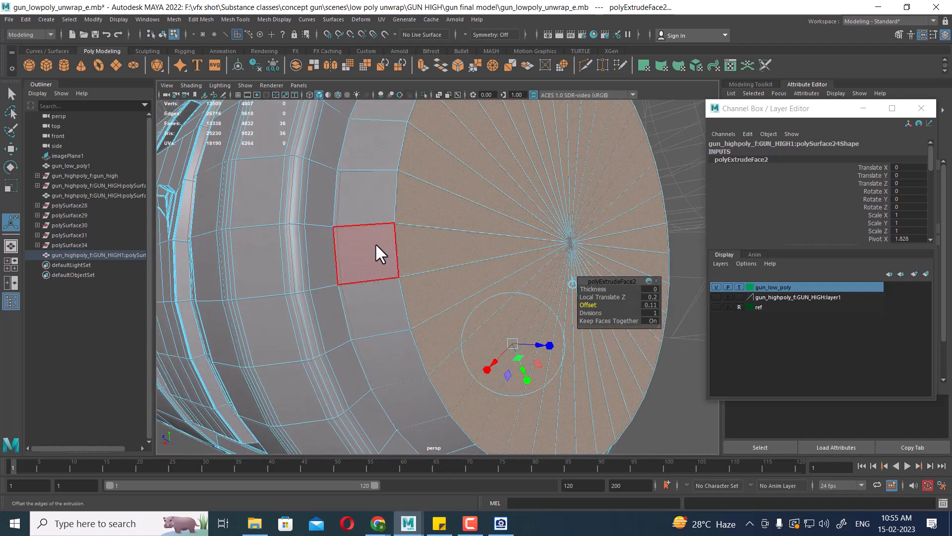
- Bevel the inner and outer edge loops of the rear cap's raised step with Fraction 0.14 and 4 Segments
{"action": "right_click_drag", "start_coordinate": [376, 248], "coordinate": [361, 135]}
{"action": "double_click", "coordinate": [333, 254]}
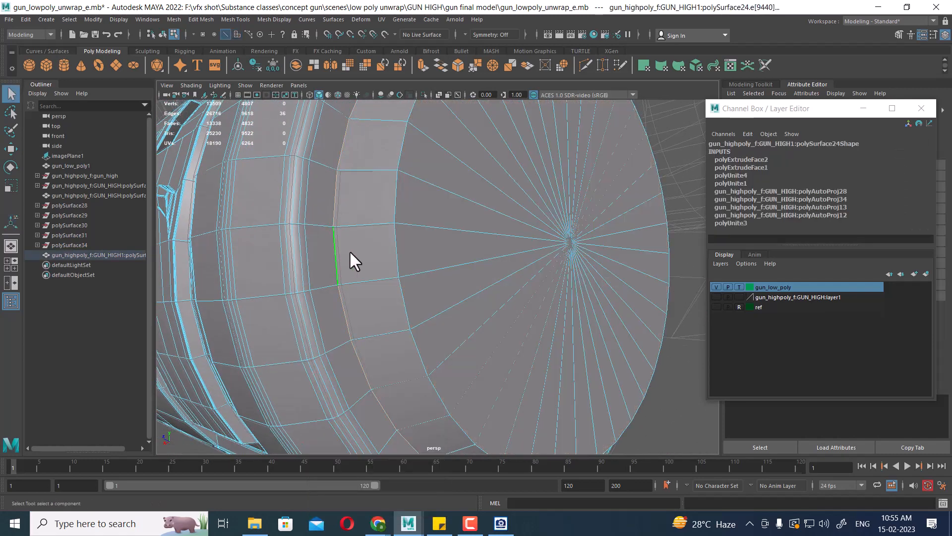
{"action": "key", "text": "r"}
{"action": "left_click_drag", "start_coordinate": [538, 248], "coordinate": [415, 186]}
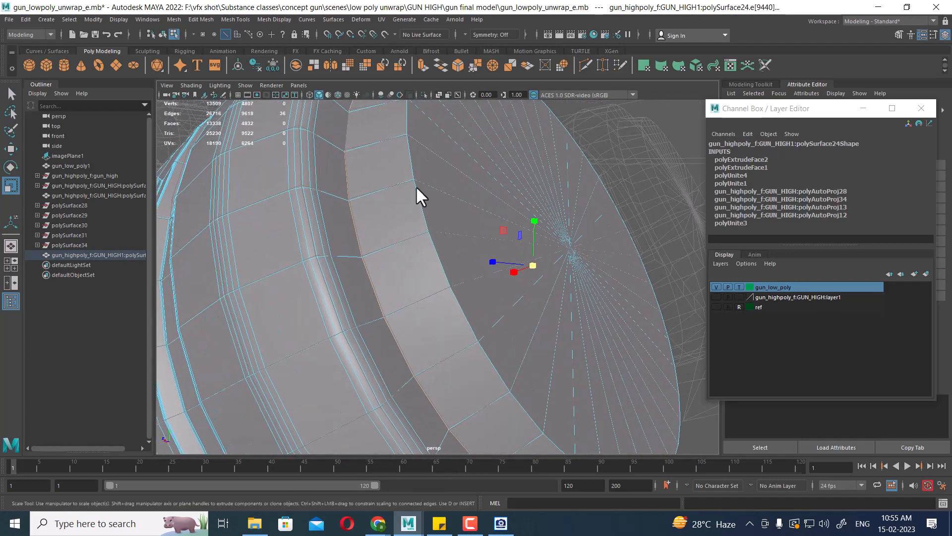
{"action": "double_click", "coordinate": [410, 166], "text": "shift"}
{"action": "right_click_drag", "start_coordinate": [412, 173], "coordinate": [452, 171], "text": "shift"}
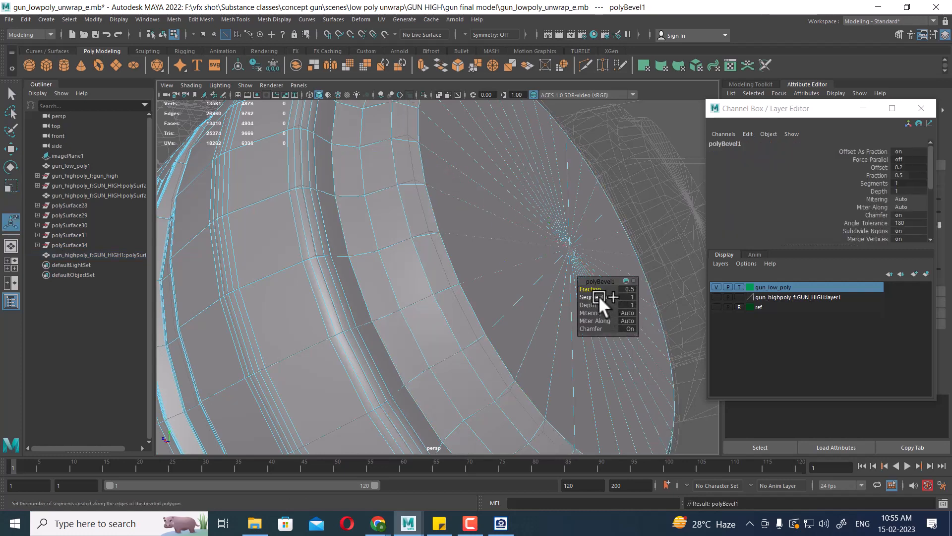
{"action": "left_click_drag", "start_coordinate": [599, 296], "coordinate": [576, 294]}
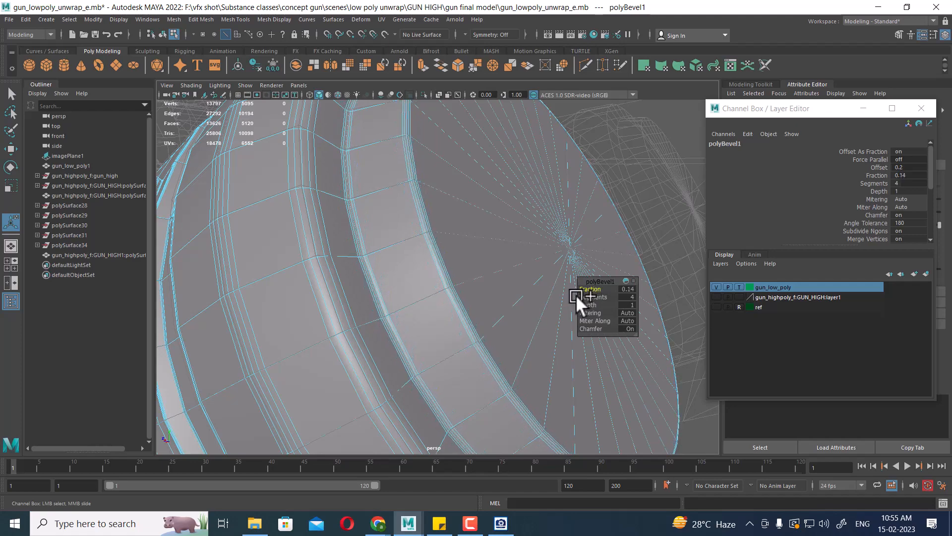
{"action": "right_click_drag", "start_coordinate": [425, 219], "coordinate": [493, 185]}
- Inspect the bevelled canister from several sides against the low-poly wireframe, leaving the canister mesh selected
{"action": "left_click_drag", "start_coordinate": [493, 185], "coordinate": [388, 263], "text": "alt"}
{"action": "scroll", "coordinate": [387, 264], "scroll_direction": "down", "scroll_amount": 5}
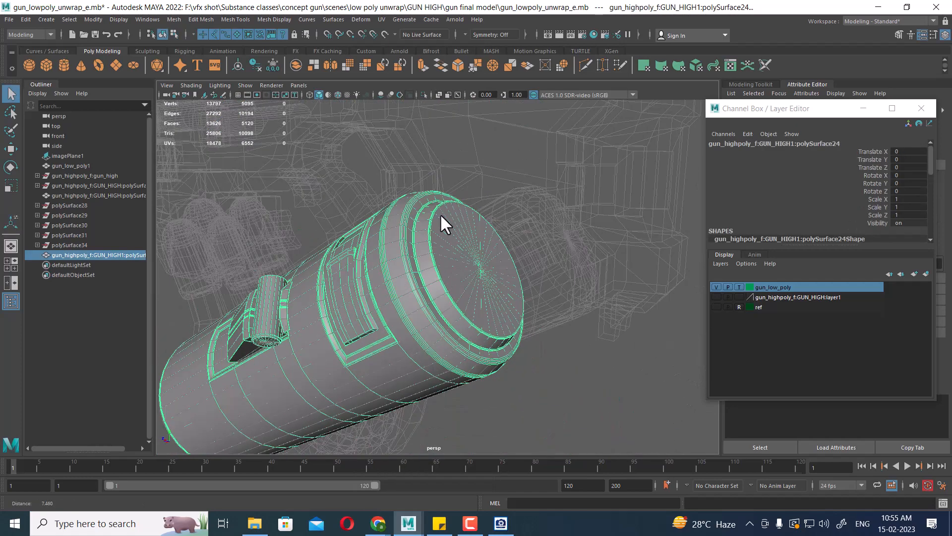
{"action": "left_click_drag", "start_coordinate": [440, 213], "coordinate": [502, 353], "text": "alt"}
{"action": "scroll", "coordinate": [420, 278], "scroll_direction": "down", "scroll_amount": 4}
{"action": "left_click_drag", "start_coordinate": [421, 279], "coordinate": [519, 282], "text": "alt"}
{"action": "right_click_drag", "start_coordinate": [431, 252], "coordinate": [488, 236]}
{"action": "left_click", "coordinate": [548, 237]}
{"action": "left_click_drag", "start_coordinate": [549, 236], "coordinate": [430, 258], "text": "alt"}
{"action": "left_click", "coordinate": [407, 280]}
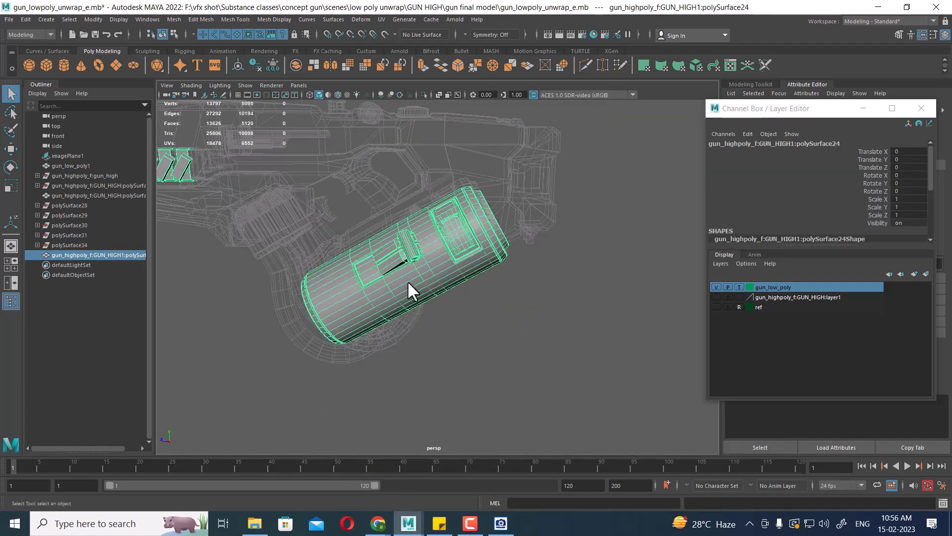
{"action": "middle_click_drag", "start_coordinate": [406, 281], "coordinate": [436, 301], "text": "alt"}
{"action": "scroll", "coordinate": [435, 301], "scroll_direction": "down", "scroll_amount": 5}
{"action": "left_click_drag", "start_coordinate": [435, 301], "coordinate": [432, 325], "text": "alt"}
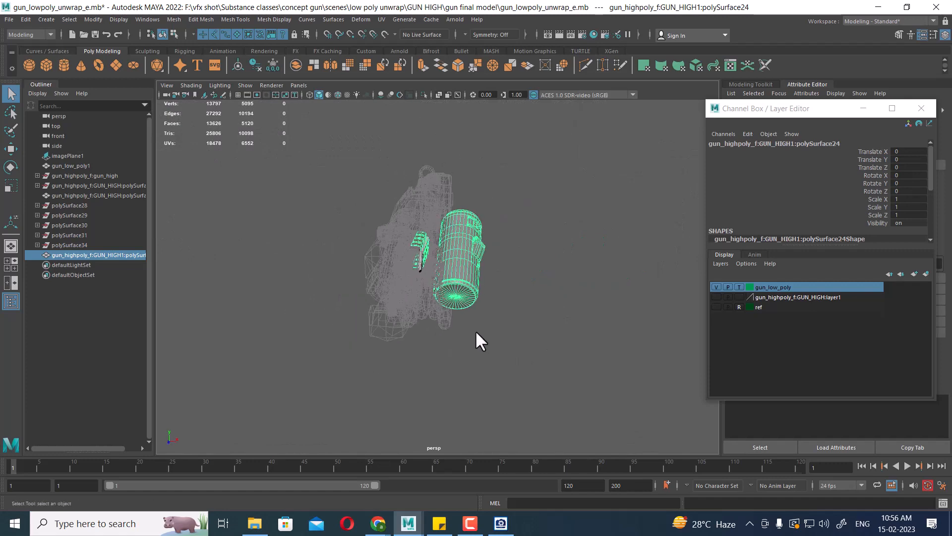
- Switch to the top view and try to snap the canister mesh's pivot towards the gun's centreline
{"action": "key", "text": "w"}
{"action": "key", "text": "space"}
{"action": "left_click_drag", "start_coordinate": [529, 314], "coordinate": [433, 313]}
{"action": "scroll", "coordinate": [427, 294], "scroll_direction": "down", "scroll_amount": 5}
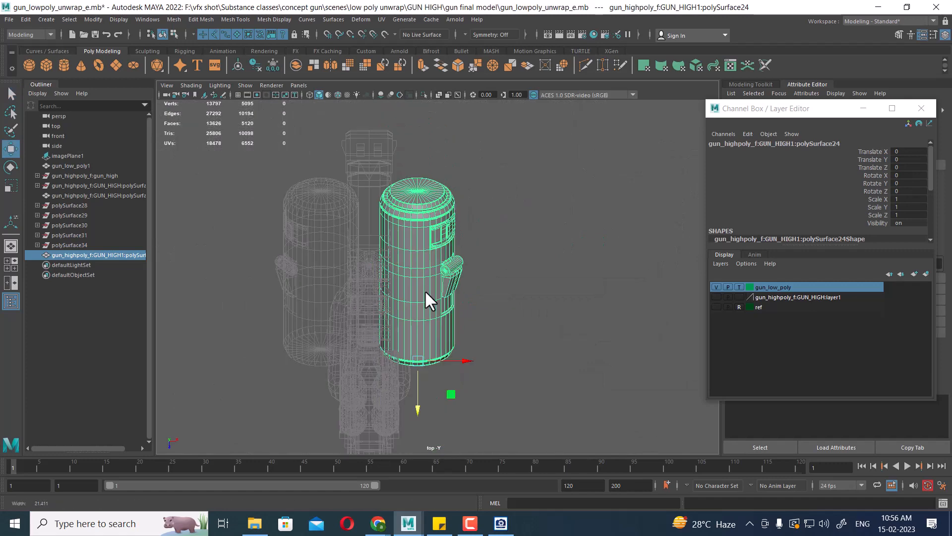
{"action": "middle_click_drag", "start_coordinate": [424, 290], "coordinate": [462, 144], "text": "alt"}
{"action": "scroll", "coordinate": [508, 304], "scroll_direction": "up", "scroll_amount": 7}
{"action": "middle_click_drag", "start_coordinate": [395, 149], "coordinate": [426, 214], "text": "alt"}
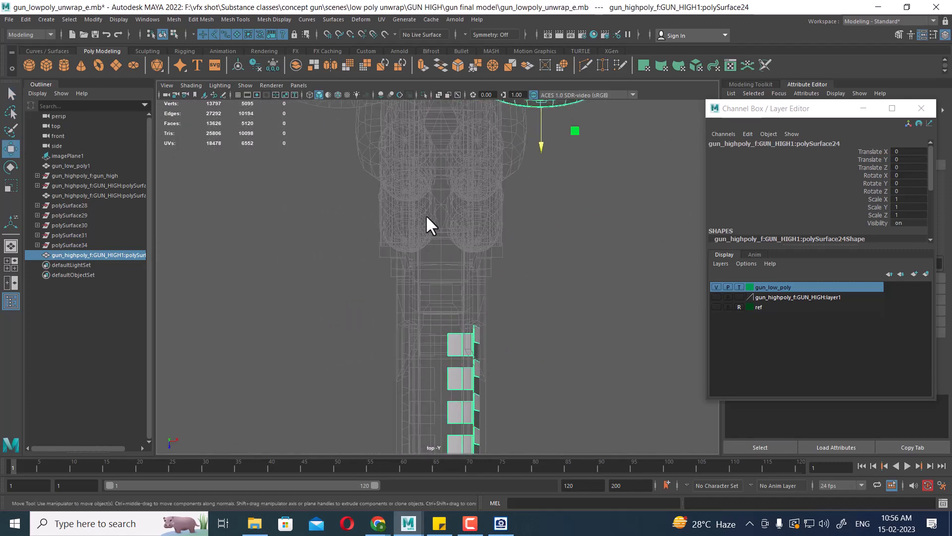
{"action": "scroll", "coordinate": [426, 215], "scroll_direction": "up", "scroll_amount": 5}
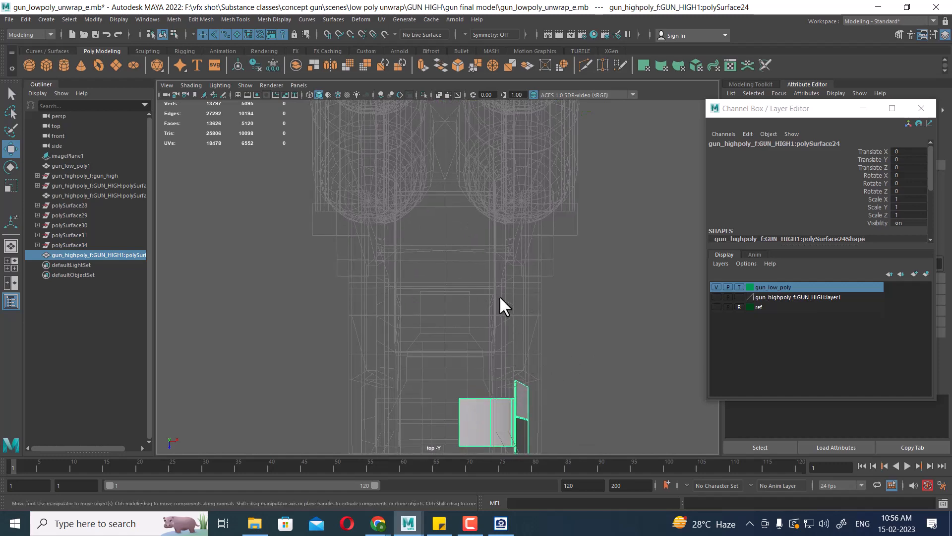
{"action": "key", "text": "d"}
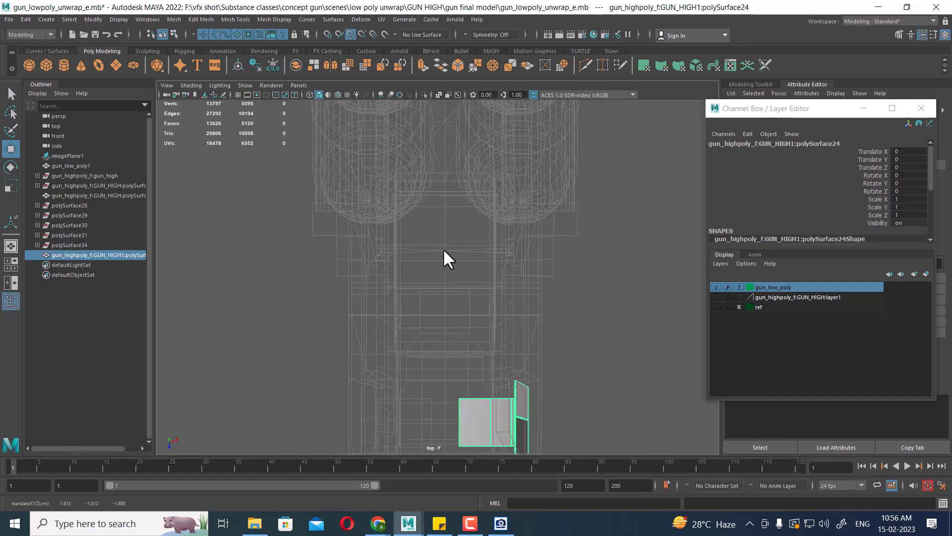
{"action": "right_click_drag", "start_coordinate": [477, 279], "coordinate": [359, 182], "text": "alt"}
{"action": "middle_click_drag", "start_coordinate": [406, 149], "coordinate": [390, 225], "text": "alt"}
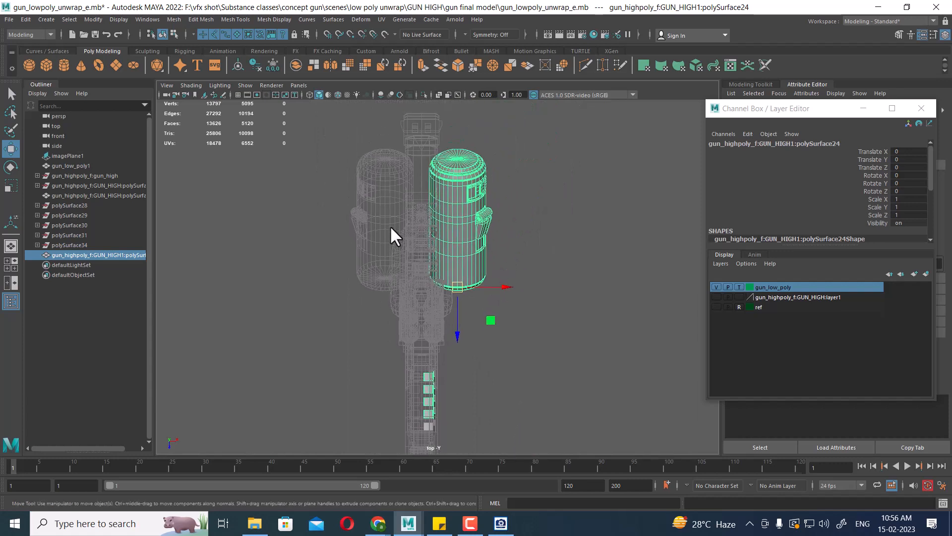
- Move the canister mesh's pivot along X onto the low-poly gun's centreline using vertex snapping
{"action": "right_click_drag", "start_coordinate": [390, 226], "coordinate": [442, 311], "text": "alt"}
{"action": "key", "text": "d"}
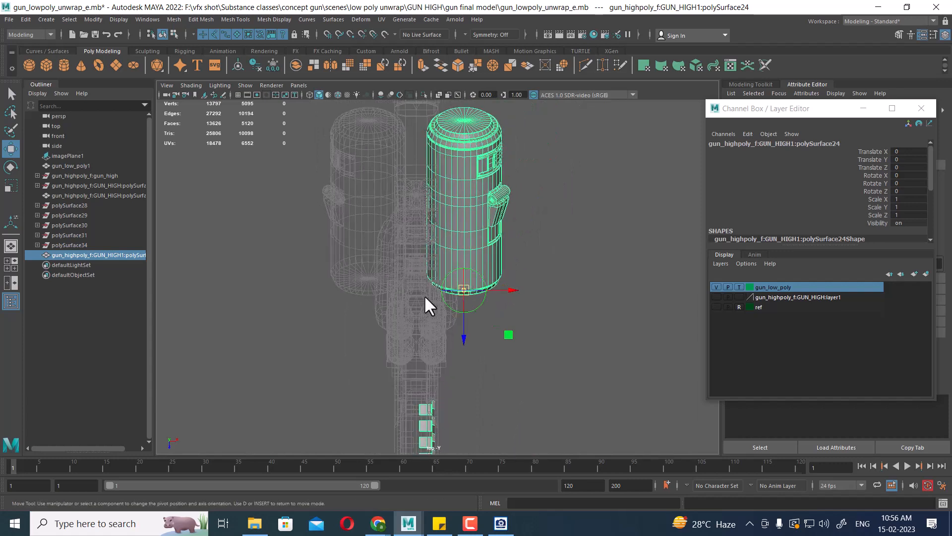
{"action": "key", "text": "v"}
{"action": "key", "text": "d"}
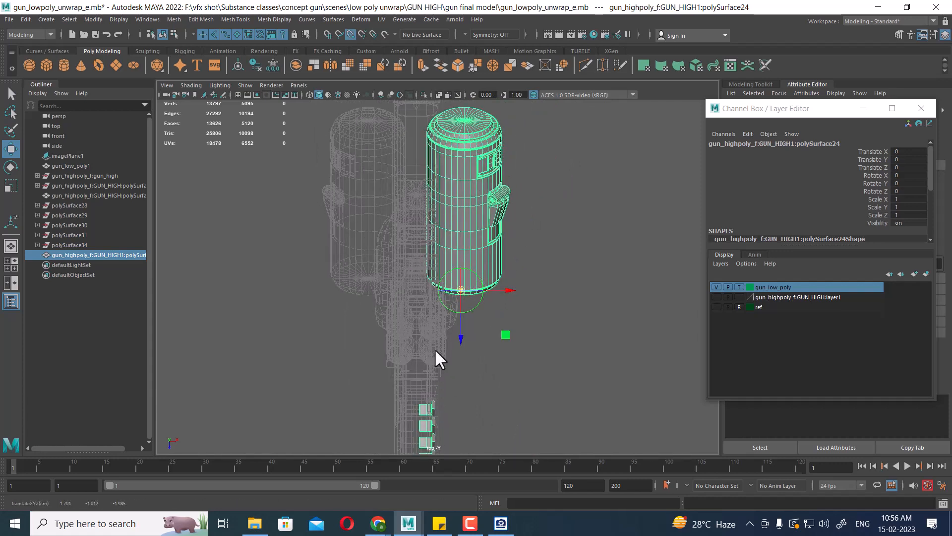
{"action": "left_click_drag", "start_coordinate": [503, 290], "coordinate": [484, 290]}
{"action": "key", "text": "v"}
{"action": "middle_click_drag", "start_coordinate": [417, 367], "coordinate": [413, 371]}
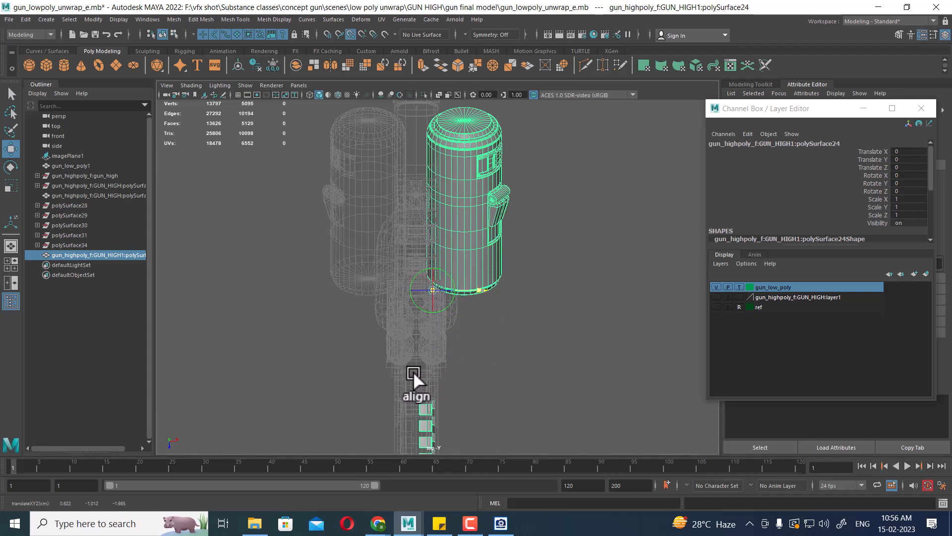
{"action": "mouse_move", "coordinate": [477, 289]}
{"action": "middle_mouse_down"}
{"action": "mouse_move", "coordinate": [411, 299]}
{"action": "mouse_move", "coordinate": [462, 296]}
{"action": "middle_mouse_up"}
{"action": "left_click_drag", "start_coordinate": [462, 296], "coordinate": [459, 299]}
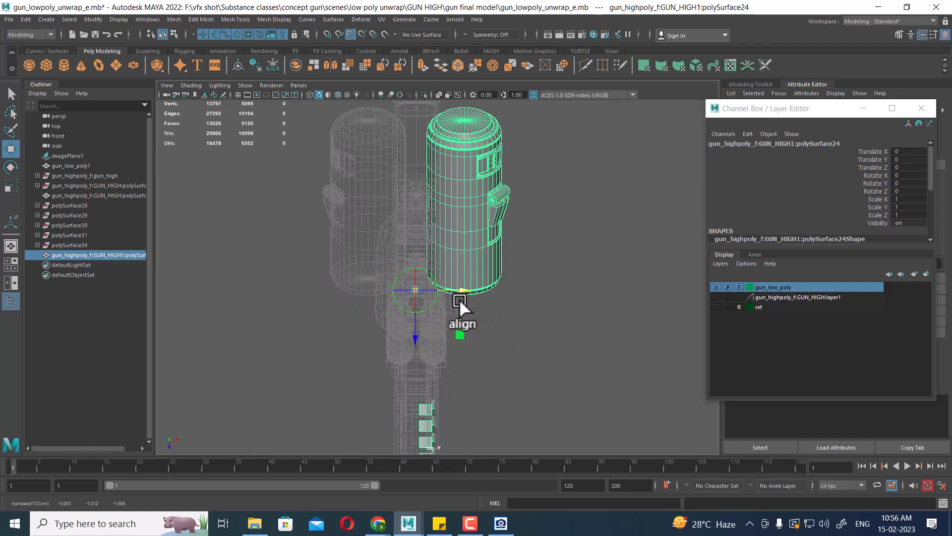
{"action": "key", "text": "d"}
- Show the high-poly gun's layer and move the canister mesh's pivot onto the centreline of the gun body
{"action": "left_click", "coordinate": [716, 297]}
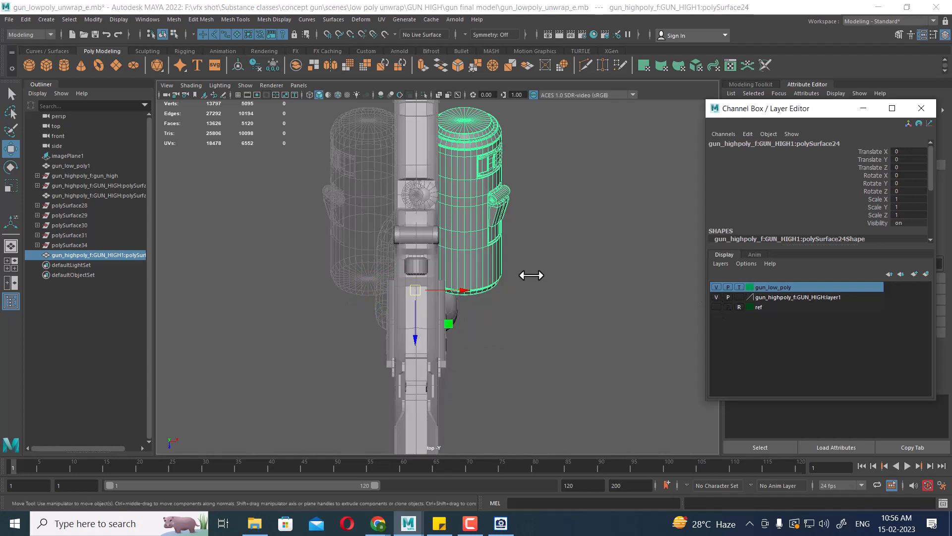
{"action": "right_click_drag", "start_coordinate": [519, 301], "coordinate": [568, 346], "text": "alt"}
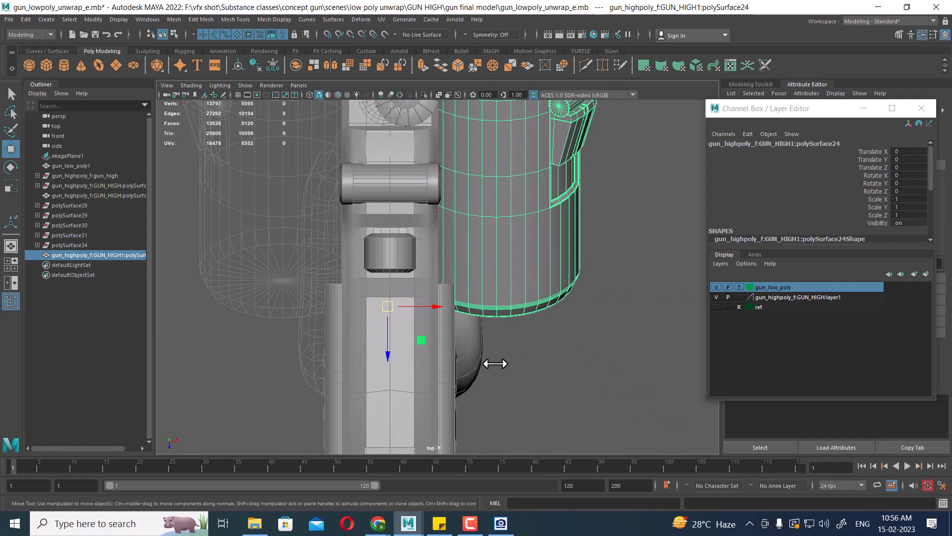
{"action": "key", "text": "d"}
{"action": "key", "text": "v"}
{"action": "left_click_drag", "start_coordinate": [438, 308], "coordinate": [418, 425]}
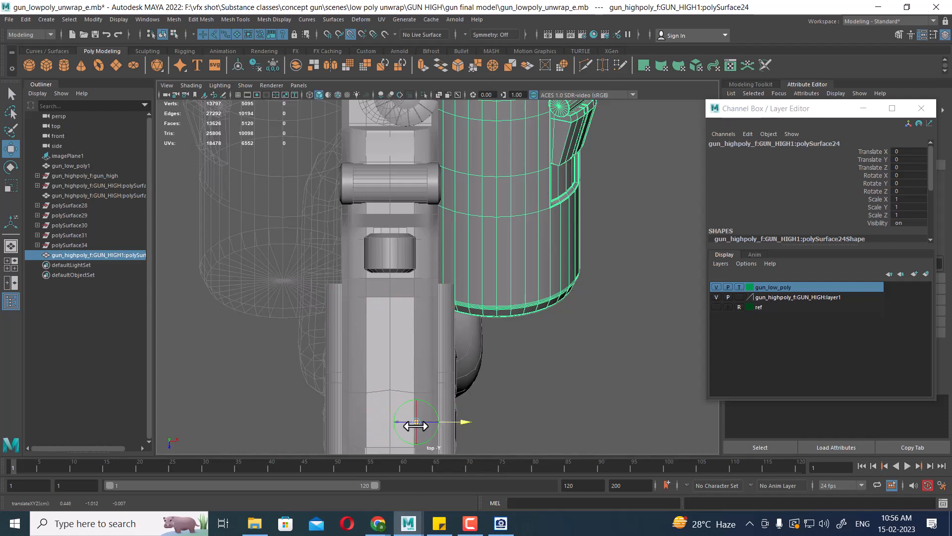
{"action": "middle_click_drag", "start_coordinate": [521, 396], "coordinate": [540, 221], "text": "alt"}
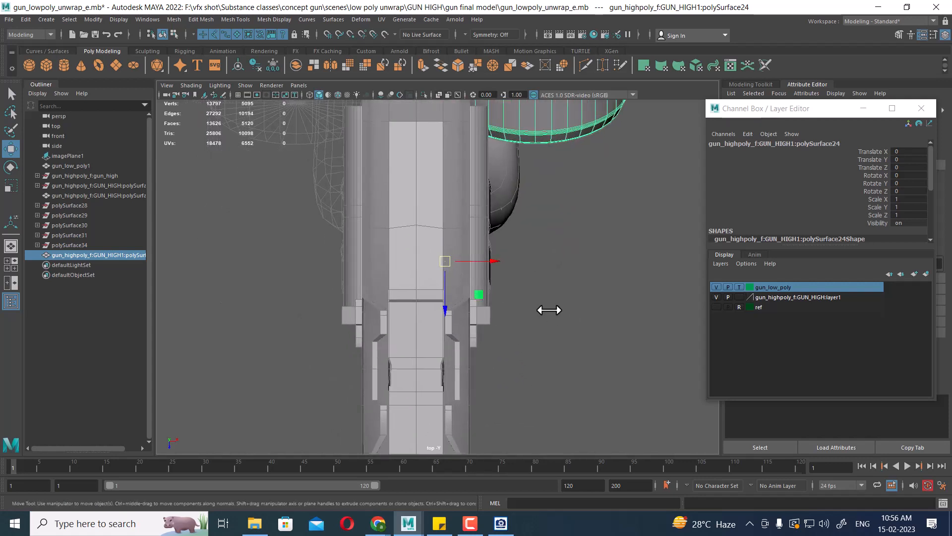
{"action": "key", "text": "d"}
{"action": "left_click_drag", "start_coordinate": [492, 263], "coordinate": [468, 268]}
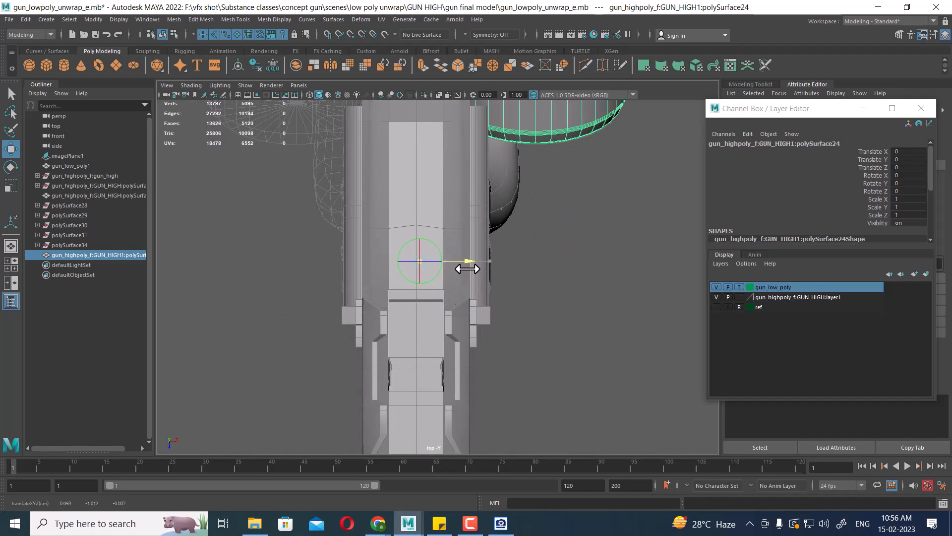
{"action": "scroll", "coordinate": [476, 270], "scroll_direction": "down", "scroll_amount": 3}
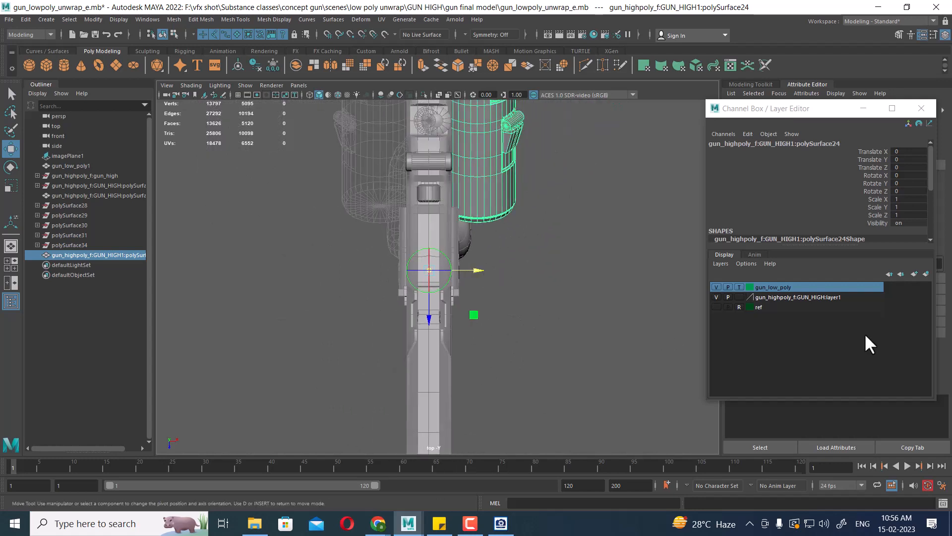
{"action": "key", "text": "d"}
- Mirror the canister mesh across the world X axis, combined with the original and without merging borders
{"action": "key", "text": "space"}
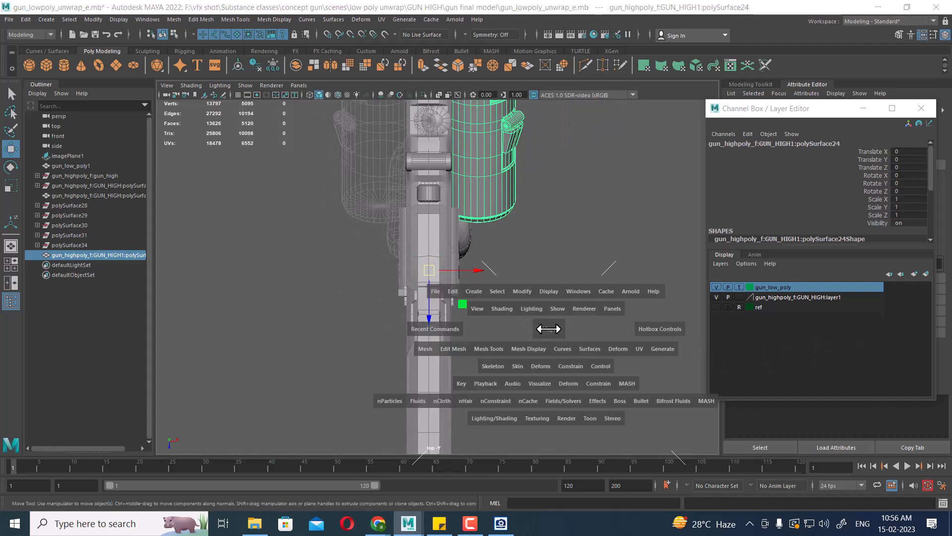
{"action": "left_click_drag", "start_coordinate": [549, 328], "coordinate": [550, 226]}
{"action": "left_click_drag", "start_coordinate": [570, 292], "coordinate": [570, 356], "text": "alt"}
{"action": "key", "text": "space"}
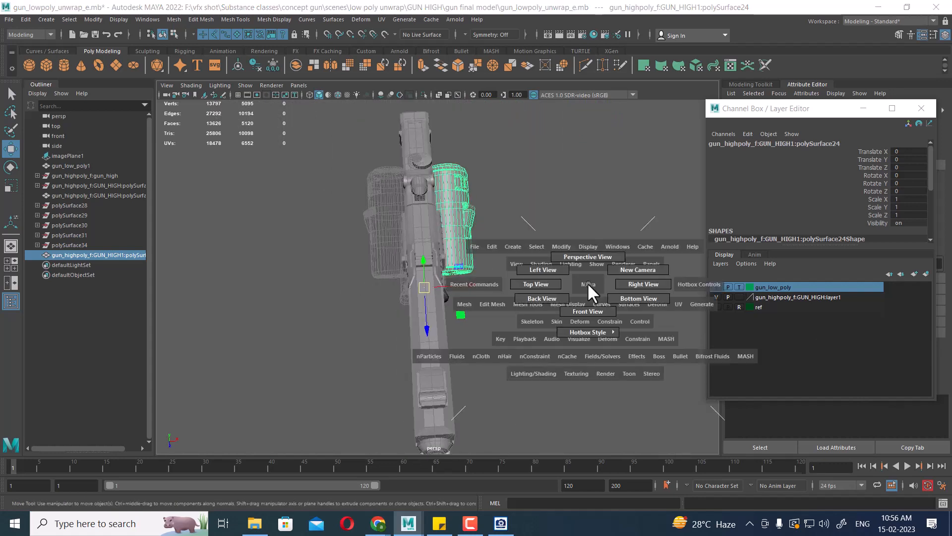
{"action": "left_click_drag", "start_coordinate": [587, 281], "coordinate": [542, 282]}
{"action": "right_click", "coordinate": [577, 198], "text": "shift"}
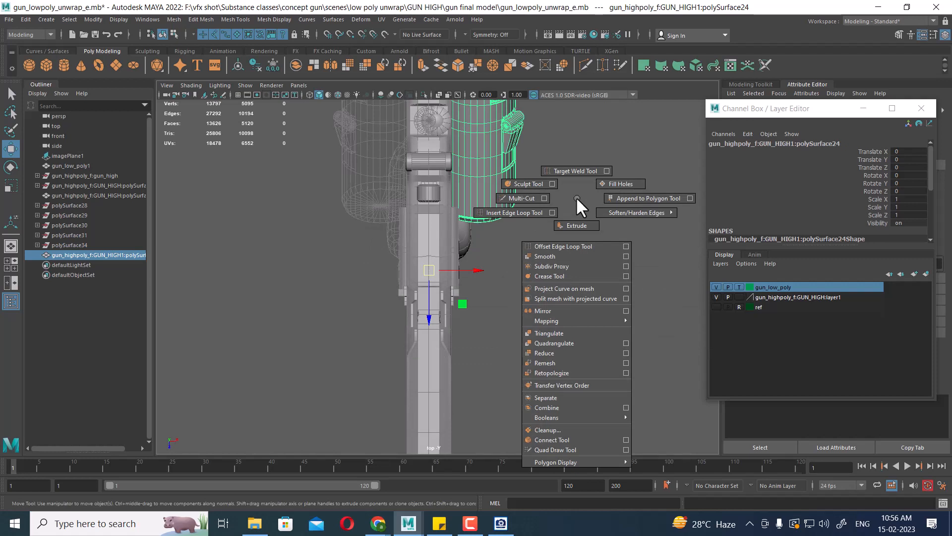
{"action": "left_click", "coordinate": [624, 309]}
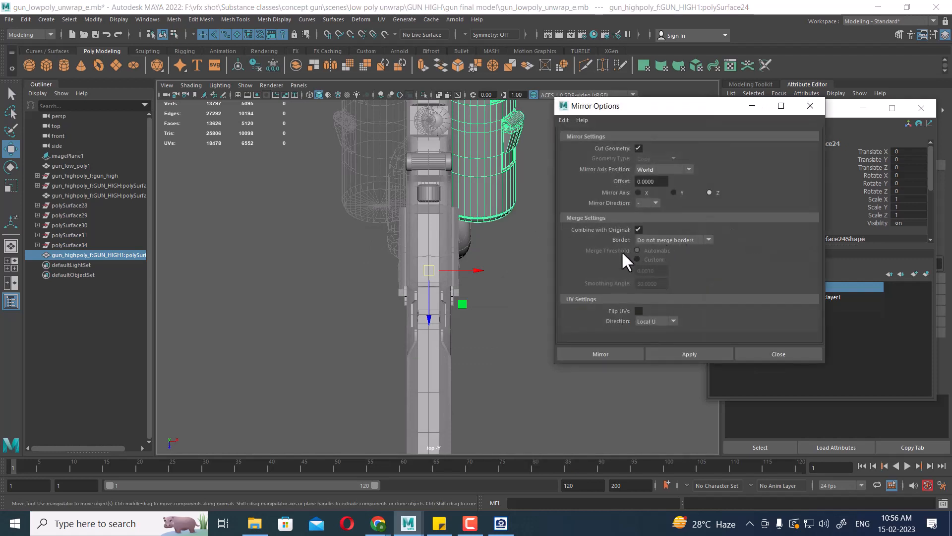
{"action": "left_click", "coordinate": [637, 192]}
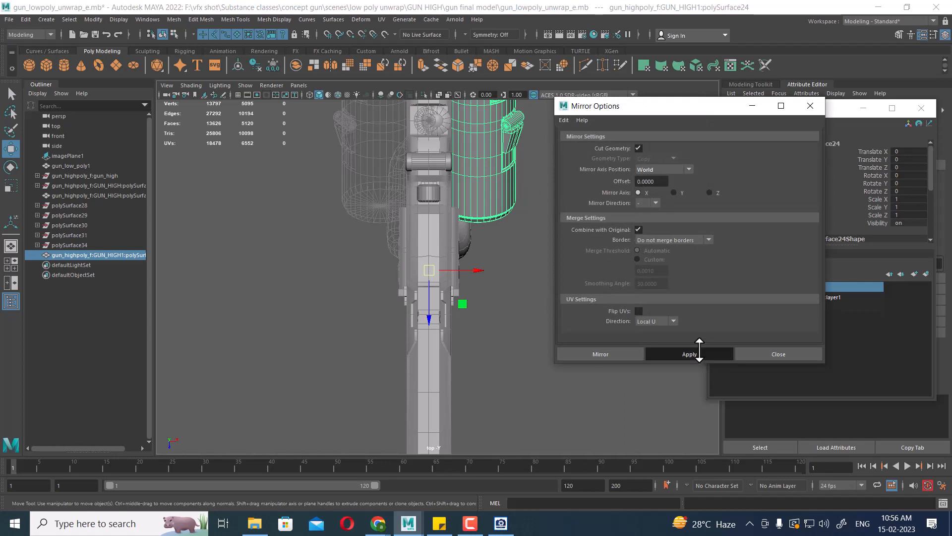
{"action": "left_click", "coordinate": [697, 352]}
{"action": "middle_click_drag", "start_coordinate": [456, 353], "coordinate": [365, 168], "text": "alt"}
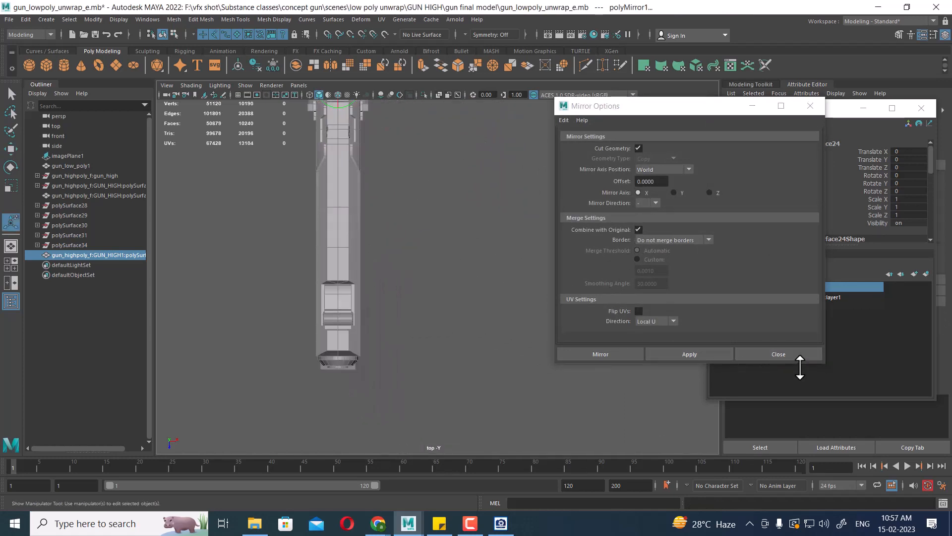
{"action": "left_click", "coordinate": [794, 356]}
- Hide the low-poly gun's layer in the perspective view and add all the visible high-poly gun meshes to the high-poly layer
{"action": "key", "text": "space"}
{"action": "left_click_drag", "start_coordinate": [502, 337], "coordinate": [445, 268]}
{"action": "scroll", "coordinate": [445, 268], "scroll_direction": "up", "scroll_amount": 3}
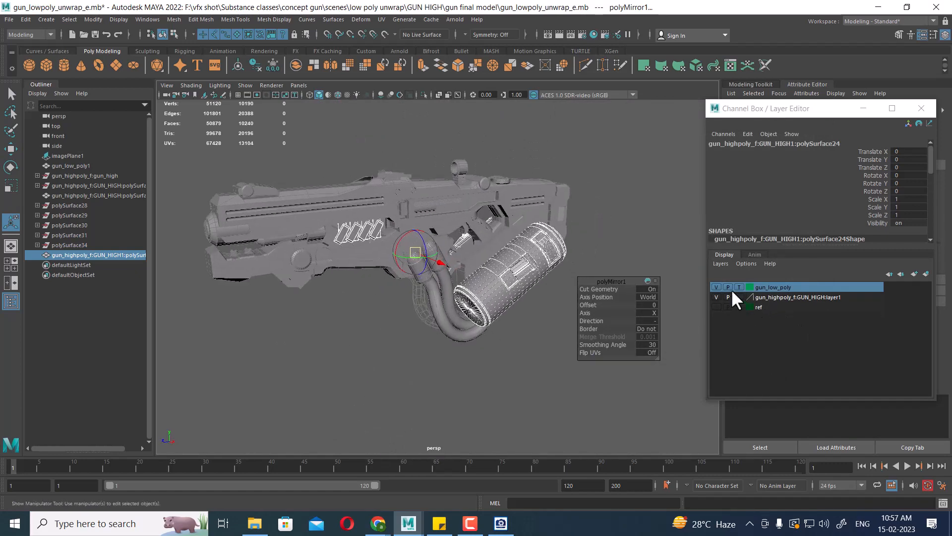
{"action": "left_click", "coordinate": [716, 287]}
{"action": "left_click_drag", "start_coordinate": [388, 291], "coordinate": [205, 429], "text": "alt"}
{"action": "left_click", "coordinate": [796, 297]}
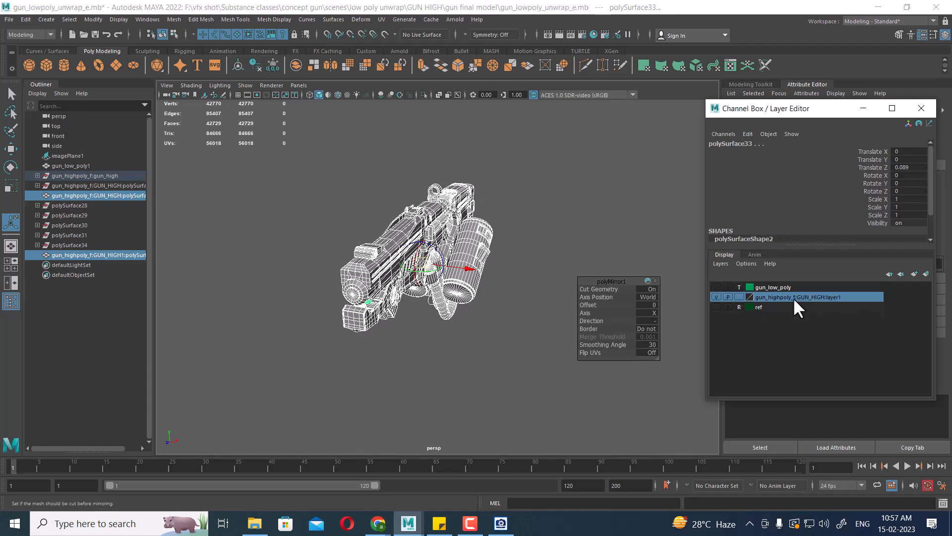
{"action": "right_click", "coordinate": [793, 296]}
{"action": "left_click", "coordinate": [823, 321]}
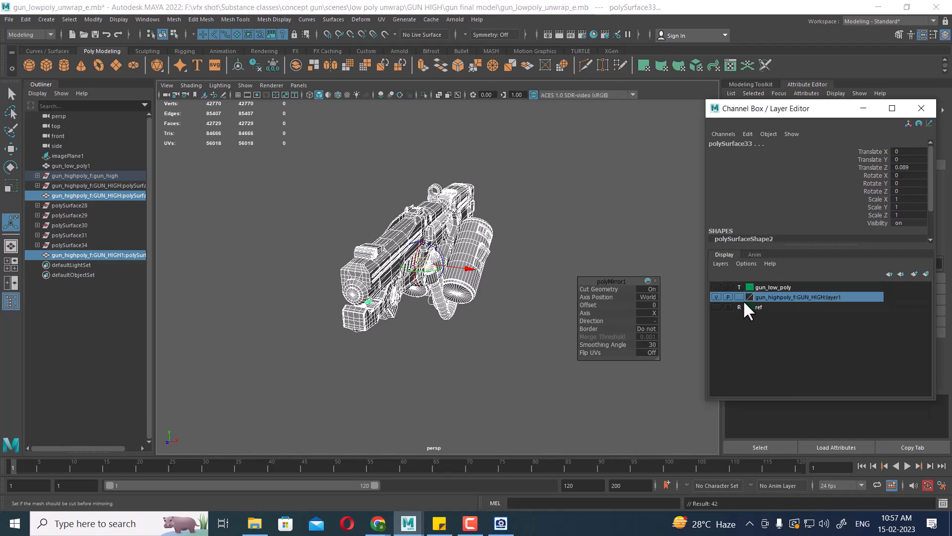
- Check the high-poly layer's contents by toggling its visibility, and view the deselected gun in shaded display
{"action": "left_click", "coordinate": [716, 297]}
{"action": "left_click", "coordinate": [716, 296]}
{"action": "left_click_drag", "start_coordinate": [336, 286], "coordinate": [343, 294], "text": "alt"}
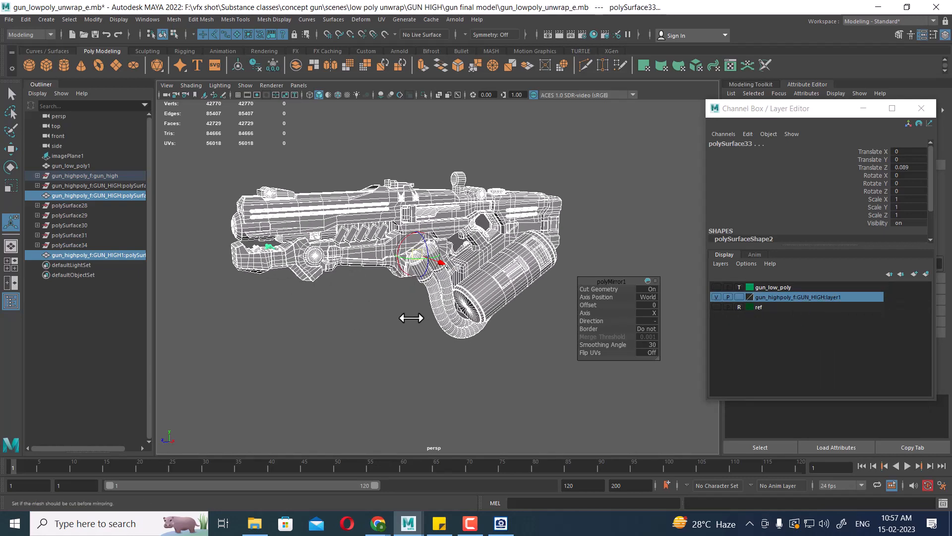
{"action": "key", "text": "w"}
{"action": "left_click", "coordinate": [463, 358]}
{"action": "mouse_move", "coordinate": [464, 355]}
{"action": "left_mouse_down", "text": "alt"}
{"action": "mouse_move", "coordinate": [511, 355]}
{"action": "mouse_move", "coordinate": [490, 329]}
{"action": "mouse_move", "coordinate": [526, 347]}
{"action": "left_mouse_up", "text": "alt"}
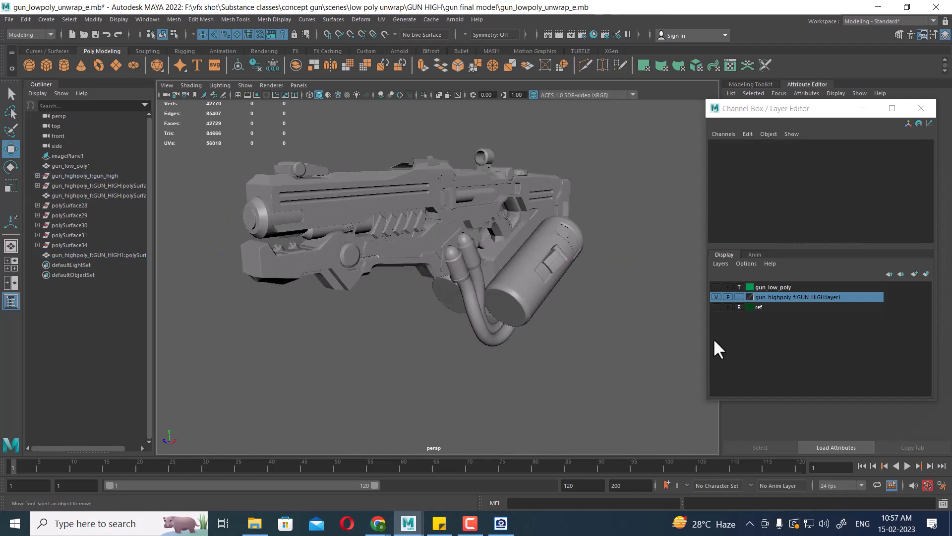
- Show the low-poly gun's layer again and select the high-poly pipe nearest the gun's centreline
{"action": "left_click", "coordinate": [717, 288]}
{"action": "left_click_drag", "start_coordinate": [620, 347], "coordinate": [513, 343], "text": "alt"}
{"action": "right_click_drag", "start_coordinate": [513, 341], "coordinate": [484, 369], "text": "alt"}
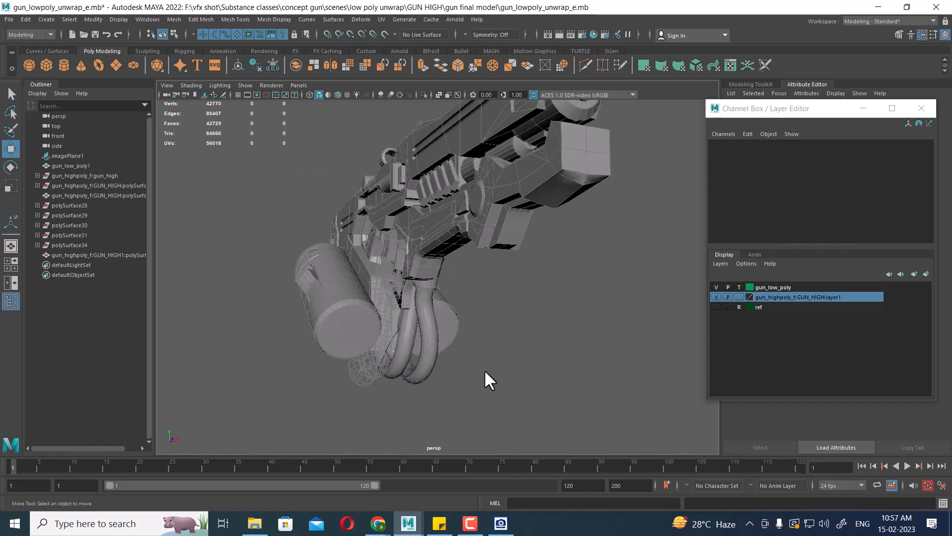
{"action": "middle_click_drag", "start_coordinate": [484, 369], "coordinate": [590, 345], "text": "alt"}
{"action": "left_click_drag", "start_coordinate": [591, 346], "coordinate": [519, 344], "text": "alt"}
{"action": "left_click", "coordinate": [521, 275]}
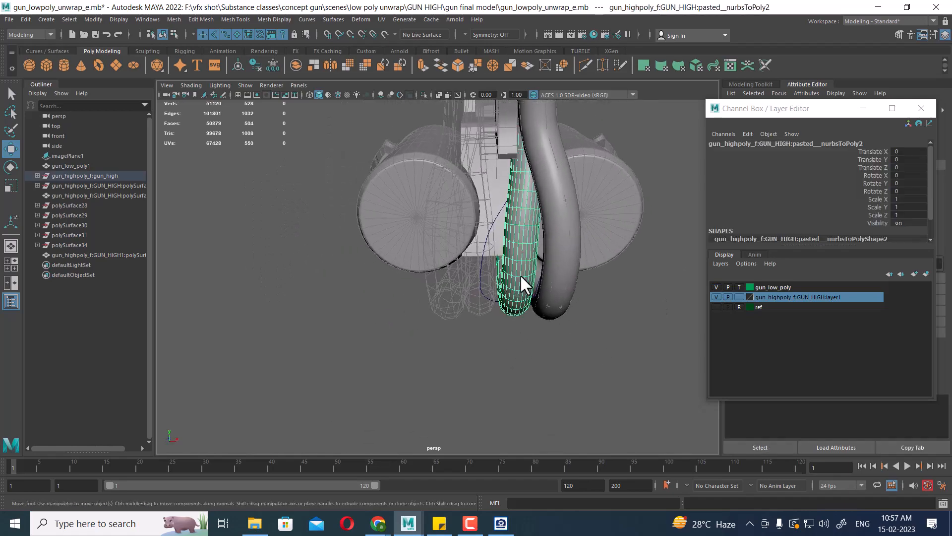
- Examine how the high-poly curved pipes line up with the low-poly wireframe, in perspective and in the side view
{"action": "left_click_drag", "start_coordinate": [519, 274], "coordinate": [442, 251], "text": "alt"}
{"action": "right_click_drag", "start_coordinate": [442, 250], "coordinate": [463, 336], "text": "alt"}
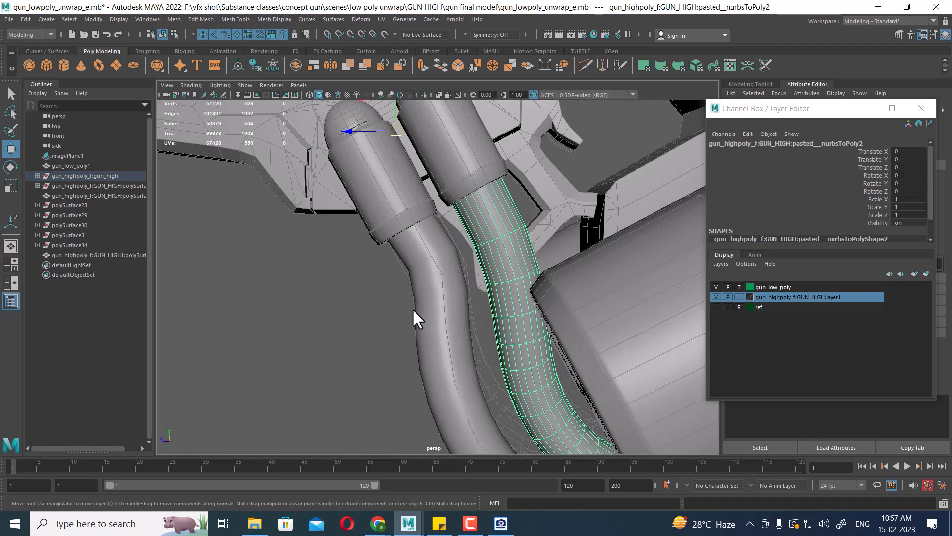
{"action": "right_click_drag", "start_coordinate": [416, 312], "coordinate": [429, 271], "text": "alt"}
{"action": "left_click_drag", "start_coordinate": [430, 272], "coordinate": [495, 337], "text": "alt"}
{"action": "right_click_drag", "start_coordinate": [495, 337], "coordinate": [492, 339], "text": "alt"}
{"action": "key", "text": "space"}
{"action": "left_click_drag", "start_coordinate": [457, 323], "coordinate": [499, 318]}
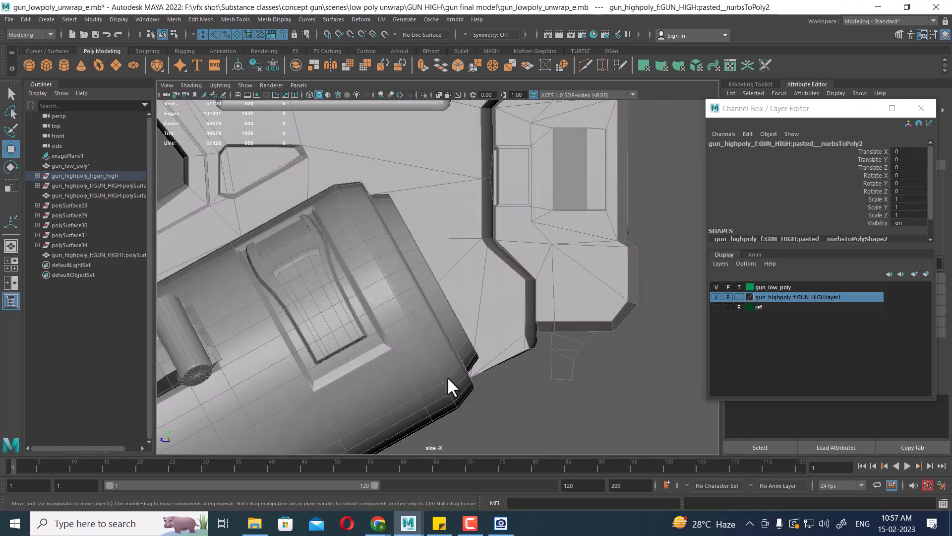
{"action": "right_click_drag", "start_coordinate": [447, 376], "coordinate": [357, 319], "text": "alt"}
{"action": "middle_click_drag", "start_coordinate": [357, 318], "coordinate": [493, 310], "text": "alt"}
{"action": "right_click_drag", "start_coordinate": [494, 343], "coordinate": [560, 399], "text": "alt"}
{"action": "middle_click_drag", "start_coordinate": [372, 329], "coordinate": [461, 247], "text": "alt"}
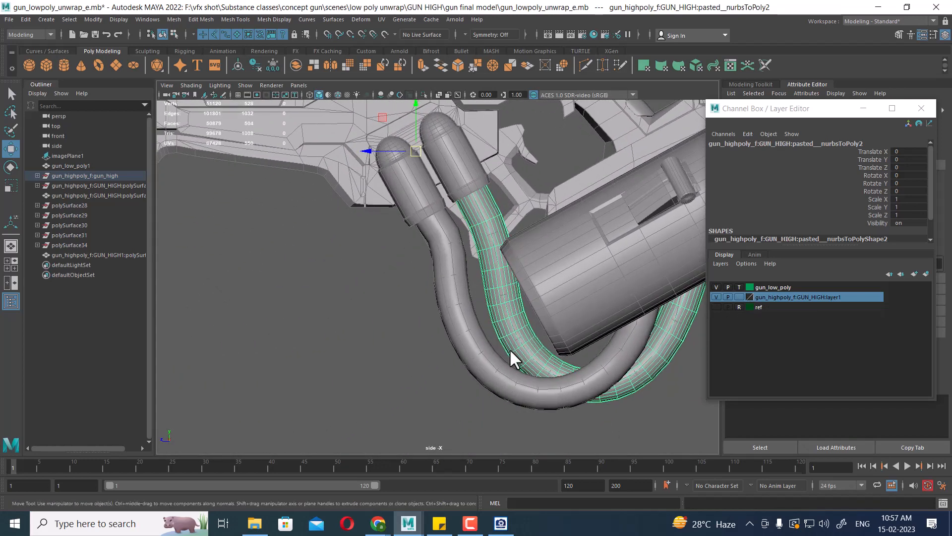
{"action": "right_click_drag", "start_coordinate": [433, 216], "coordinate": [480, 243], "text": "alt"}
{"action": "middle_click_drag", "start_coordinate": [469, 245], "coordinate": [417, 344], "text": "alt"}
{"action": "right_click_drag", "start_coordinate": [417, 344], "coordinate": [452, 311], "text": "alt"}
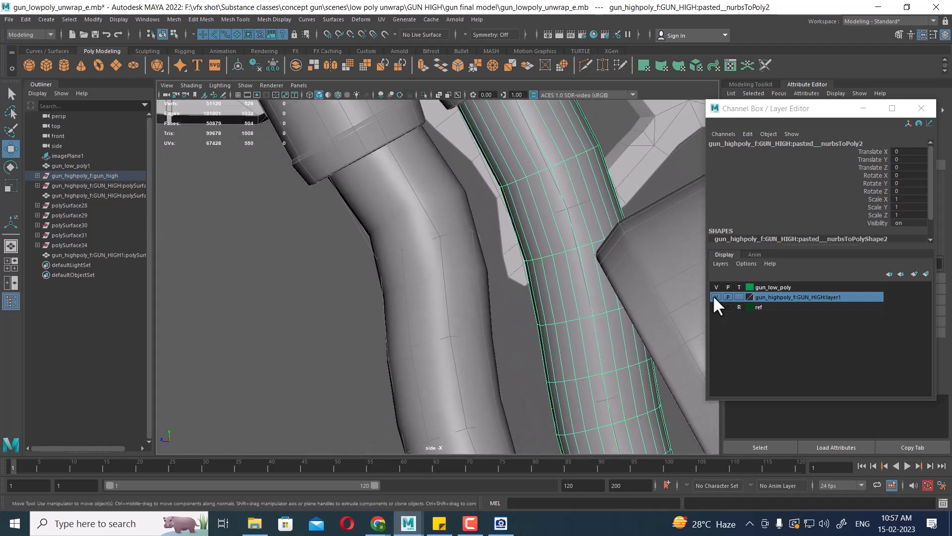
- Toggle the high-poly layer to compare the pipe bends with the low-poly wireframe, leaving the layer hidden
{"action": "left_click", "coordinate": [715, 296]}
{"action": "left_click", "coordinate": [716, 297]}
{"action": "left_click", "coordinate": [716, 297]}
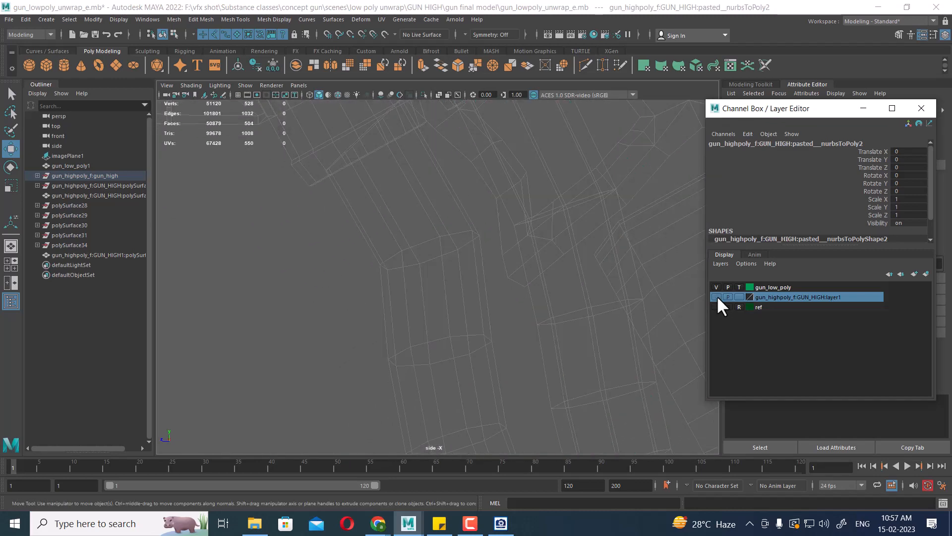
{"action": "left_click", "coordinate": [716, 297]}
{"action": "left_click", "coordinate": [716, 296]}
{"action": "left_click", "coordinate": [426, 236]}
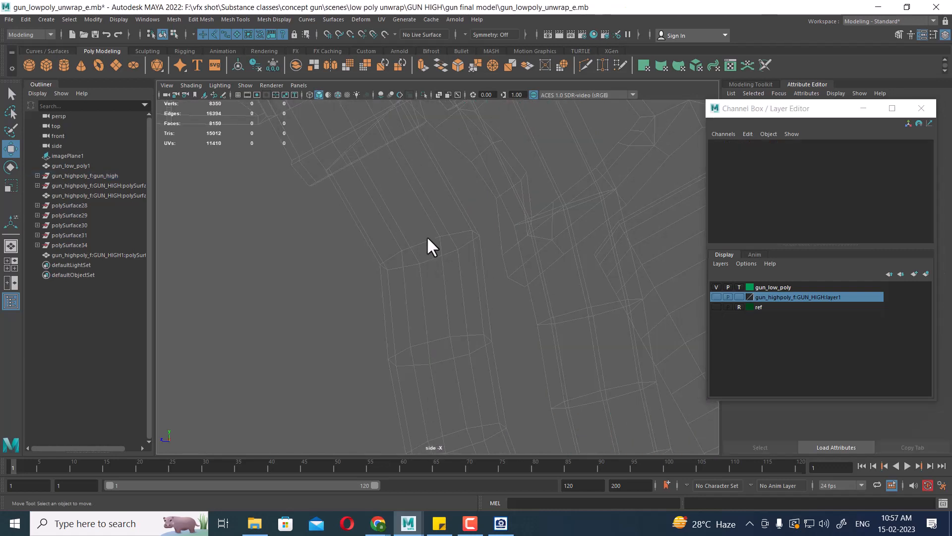
- Make the low-poly layer editable with its gun selected, and show the high-poly layer as a template
{"action": "left_click", "coordinate": [739, 287]}
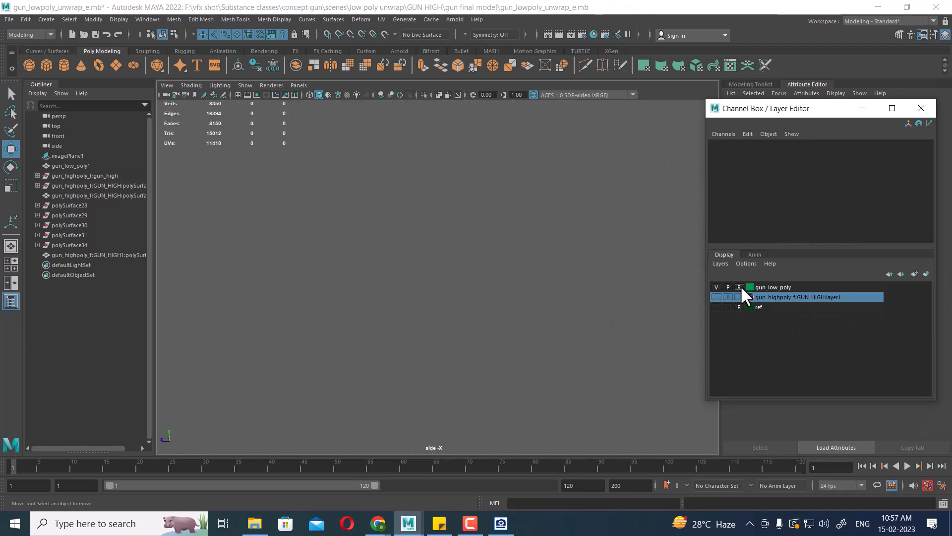
{"action": "left_click", "coordinate": [739, 287]}
{"action": "left_click", "coordinate": [452, 271]}
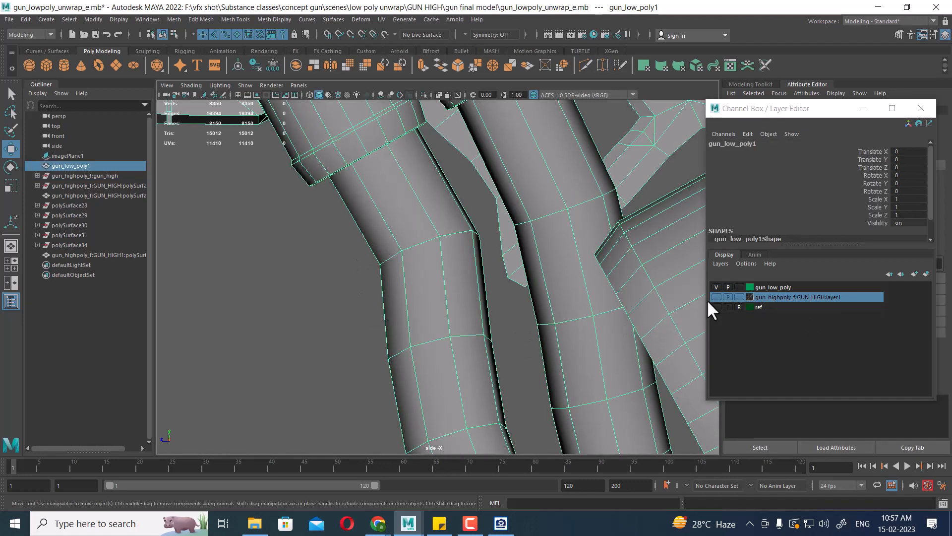
{"action": "left_click", "coordinate": [716, 297]}
{"action": "left_click", "coordinate": [739, 297]}
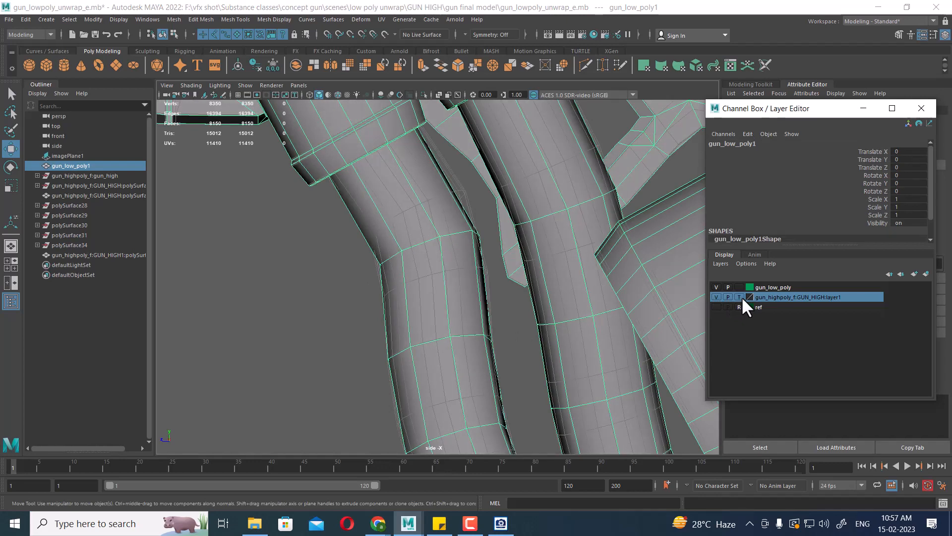
- Switch the low-poly gun to edge mode and select the edge loop at the front pipe's bend below its collar
{"action": "right_click_drag", "start_coordinate": [370, 231], "coordinate": [405, 275], "text": "alt"}
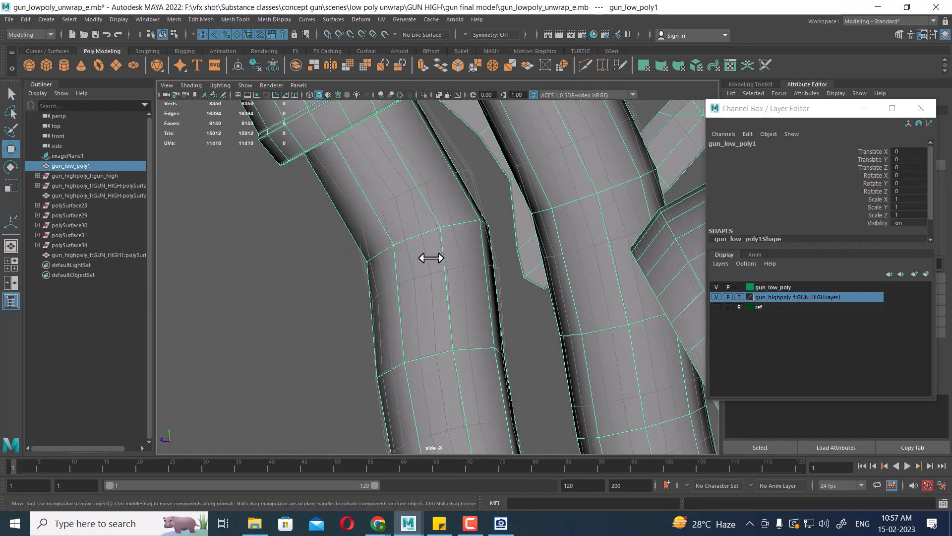
{"action": "key", "text": "space"}
{"action": "left_click_drag", "start_coordinate": [412, 197], "coordinate": [442, 266], "text": "alt"}
{"action": "right_click", "coordinate": [432, 230]}
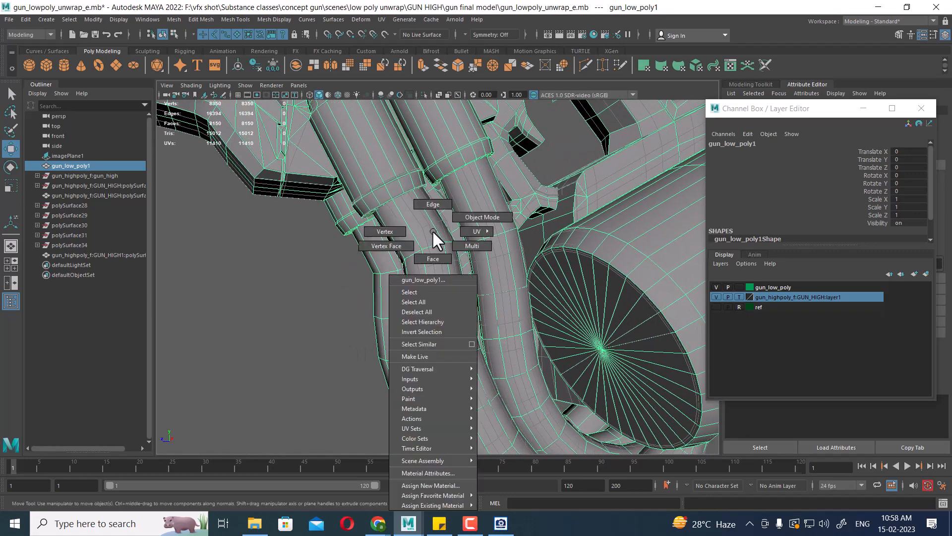
{"action": "left_click", "coordinate": [433, 204]}
{"action": "left_click", "coordinate": [430, 246]}
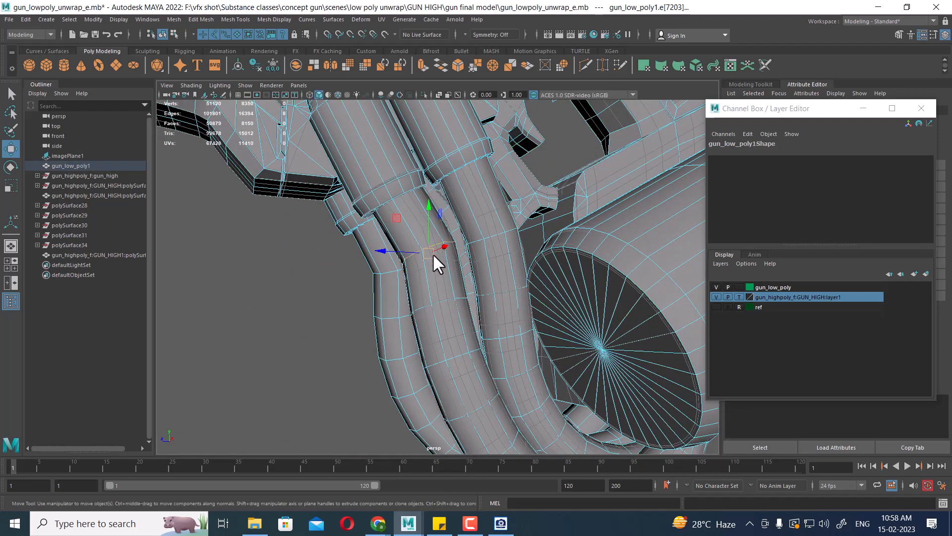
- Turn on Object X symmetry for editing the low-poly gun's edges
{"action": "right_click", "coordinate": [420, 224]}
{"action": "left_click", "coordinate": [416, 181]}
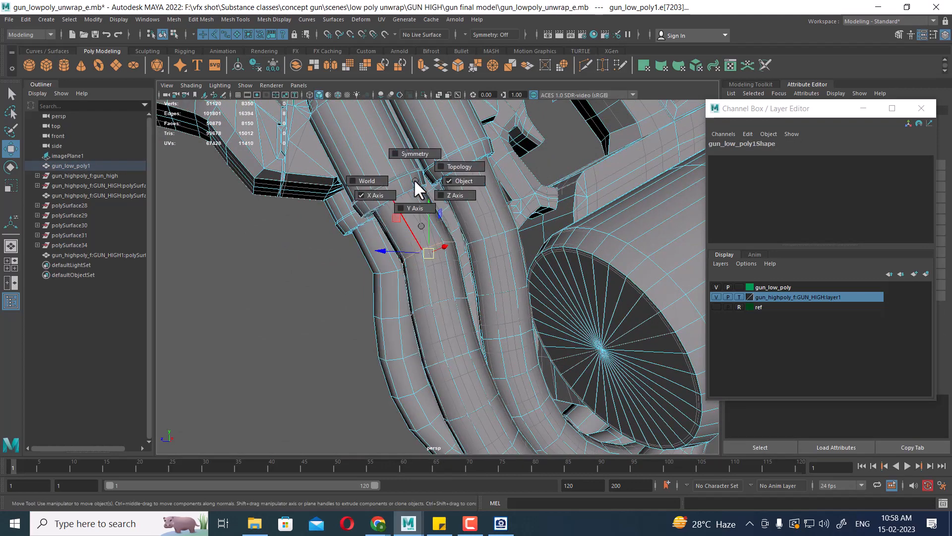
{"action": "left_click", "coordinate": [414, 154]}
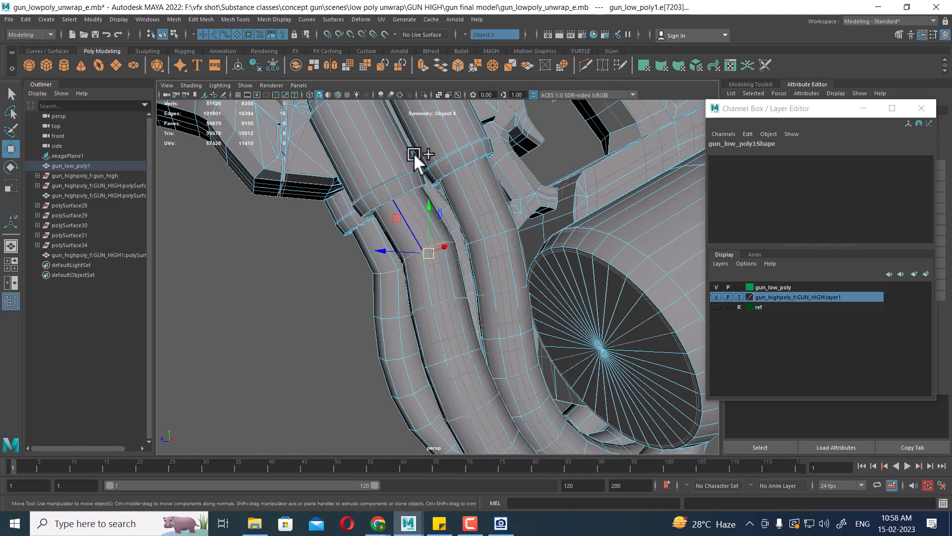
- In the side wireframe view, move the selected edge loop up the pipe to match the high-poly pipe's bend
{"action": "key", "text": "space"}
{"action": "left_click_drag", "start_coordinate": [450, 269], "coordinate": [479, 269]}
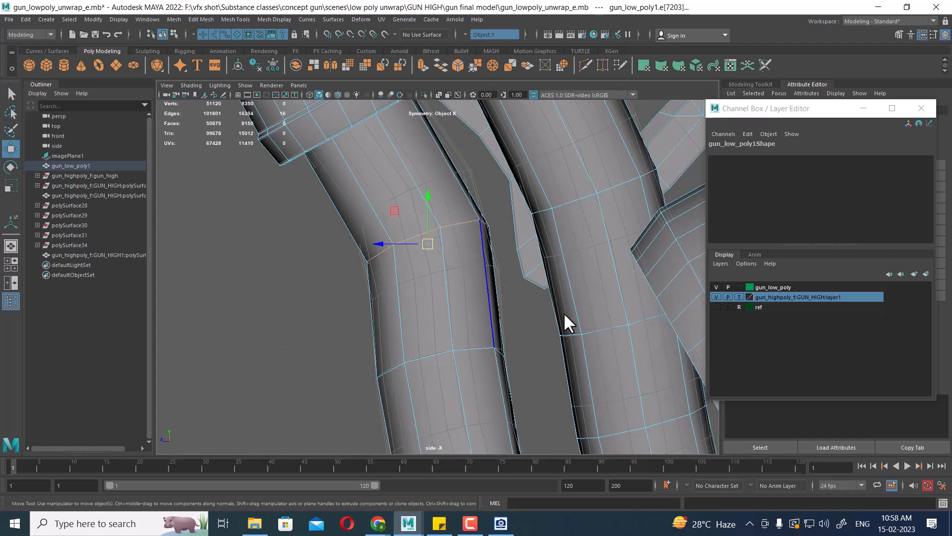
{"action": "left_click", "coordinate": [438, 254]}
{"action": "key", "text": "4"}
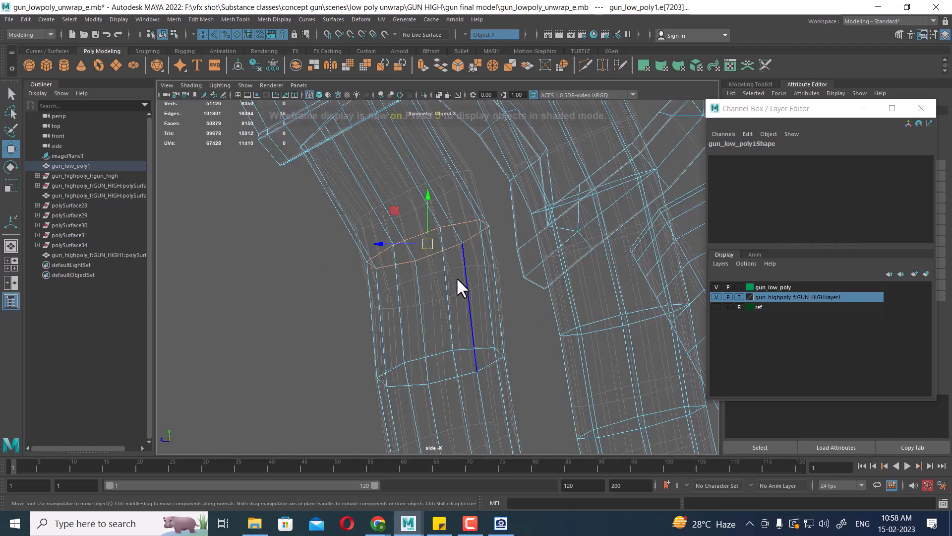
{"action": "scroll", "coordinate": [421, 292], "scroll_direction": "up", "scroll_amount": 2}
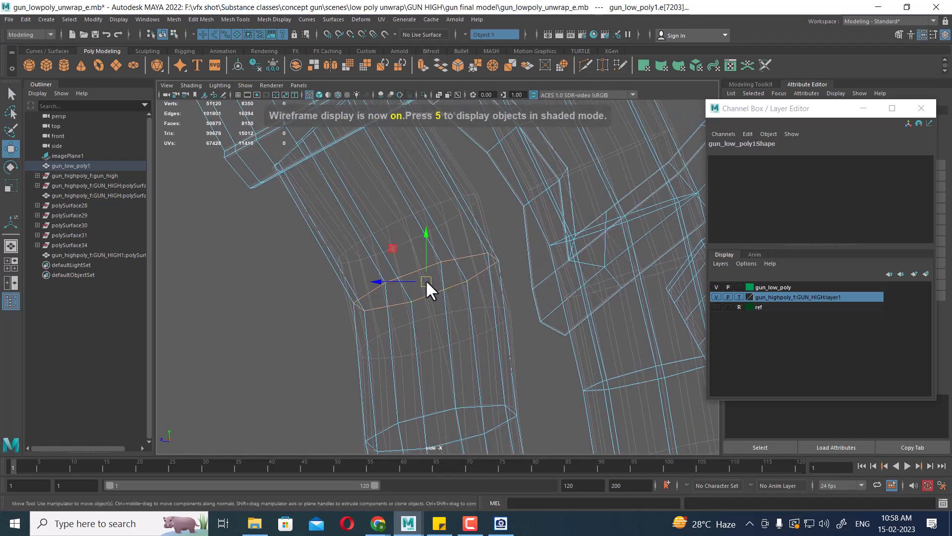
{"action": "left_click_drag", "start_coordinate": [425, 281], "coordinate": [413, 231]}
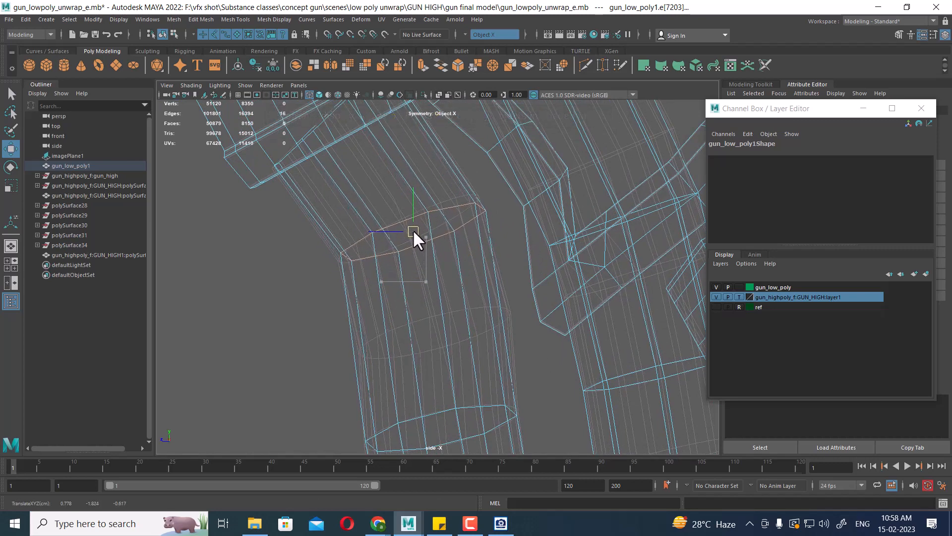
{"action": "left_click_drag", "start_coordinate": [414, 231], "coordinate": [411, 234]}
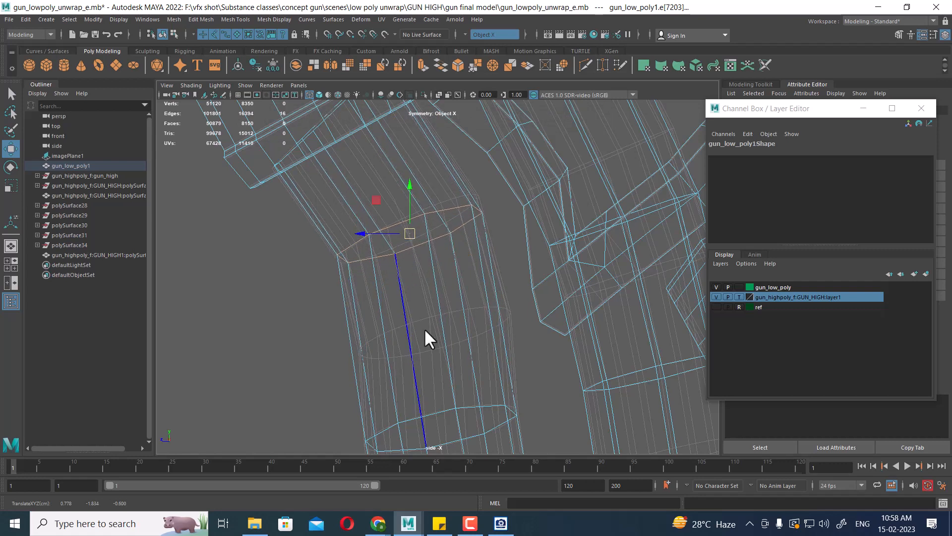
- Insert an edge loop around the low-poly pipe section directly below the moved loop
{"action": "left_click", "coordinate": [450, 328]}
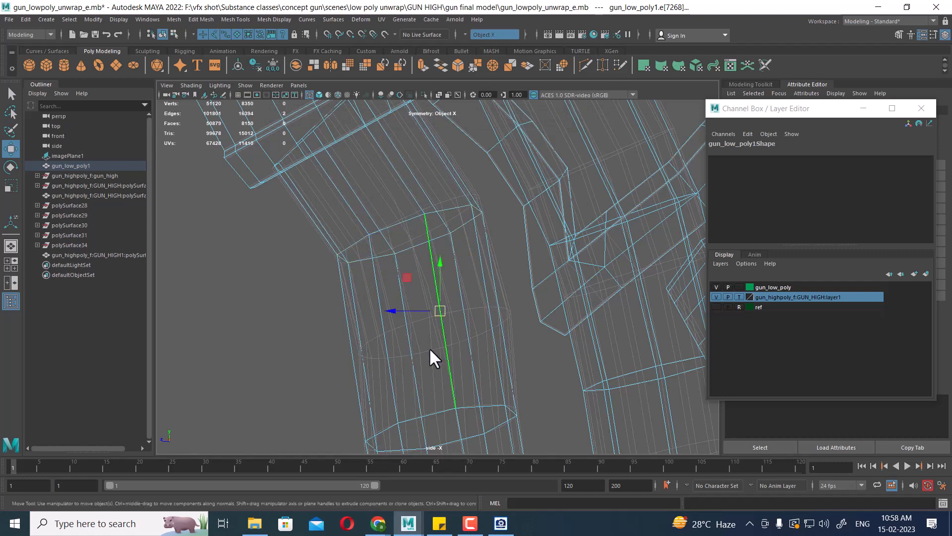
{"action": "left_click_drag", "start_coordinate": [430, 347], "coordinate": [464, 268], "text": "alt"}
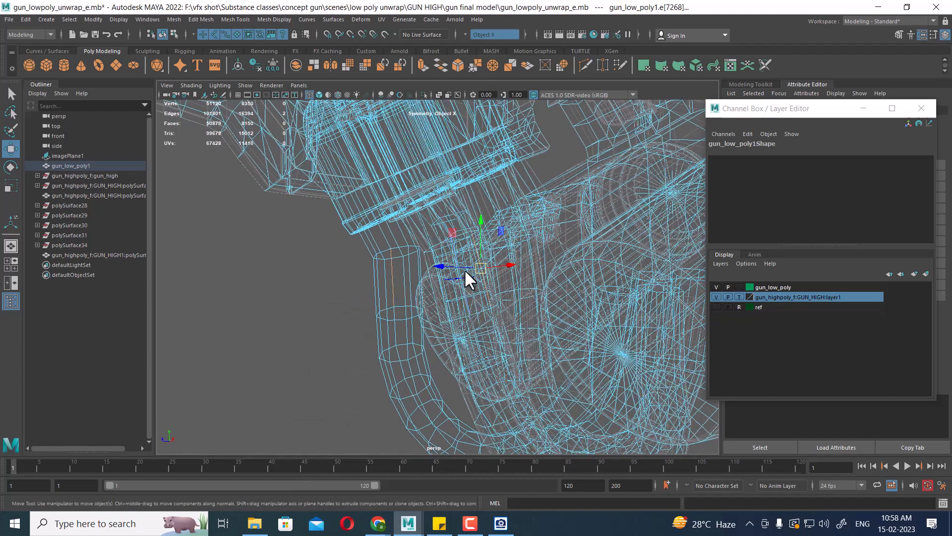
{"action": "right_click_drag", "start_coordinate": [414, 280], "coordinate": [551, 315], "text": "shift"}
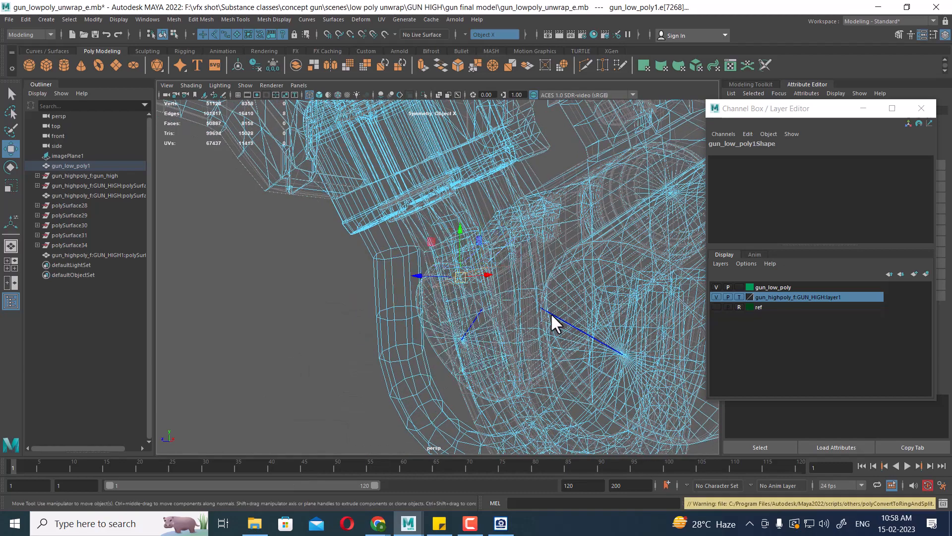
- Insert a matching edge loop on the opposite front pipe and shift the full loop in side view to follow the high-poly bend
{"action": "left_click", "coordinate": [387, 292]}
{"action": "key", "text": "g"}
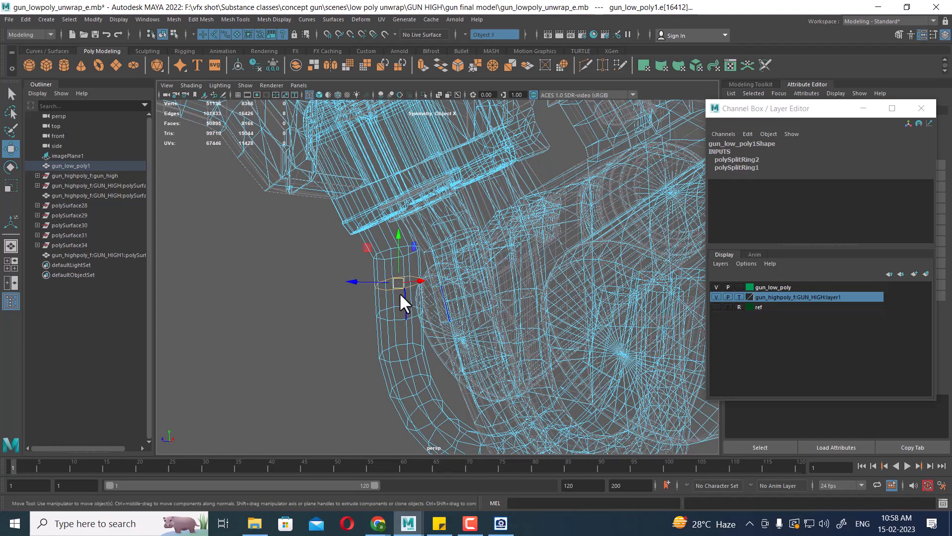
{"action": "key", "text": "space"}
{"action": "left_click_drag", "start_coordinate": [447, 291], "coordinate": [448, 293]}
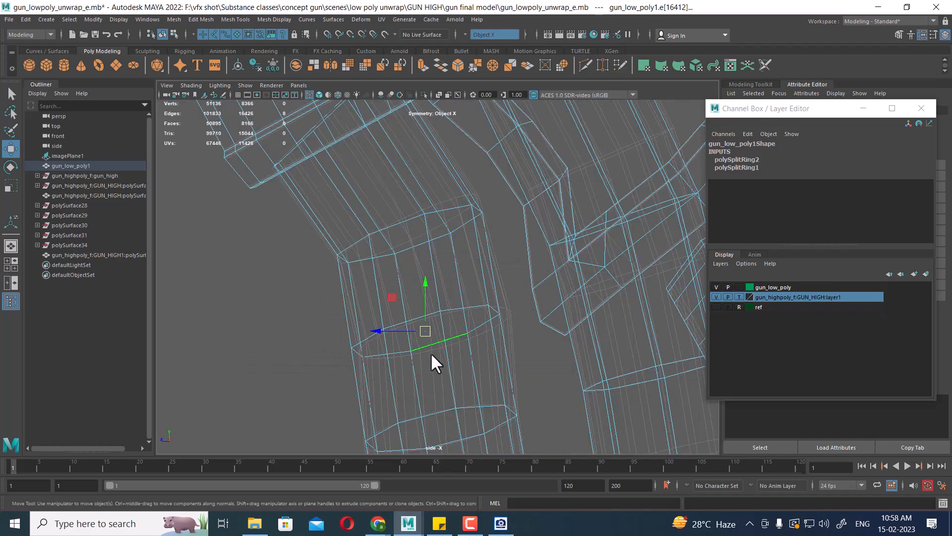
{"action": "key", "text": "space"}
{"action": "left_click_drag", "start_coordinate": [427, 345], "coordinate": [462, 297]}
{"action": "key", "text": "space"}
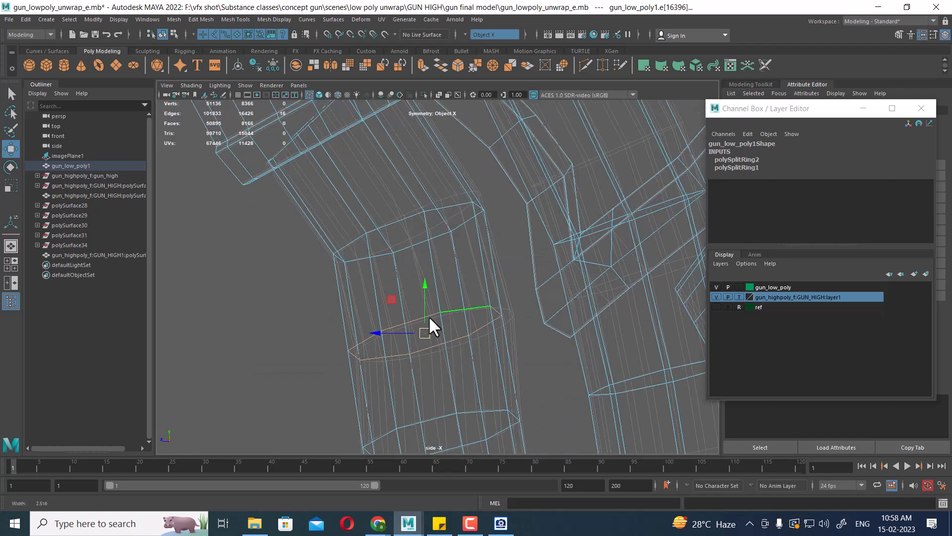
{"action": "left_click_drag", "start_coordinate": [427, 335], "coordinate": [436, 336]}
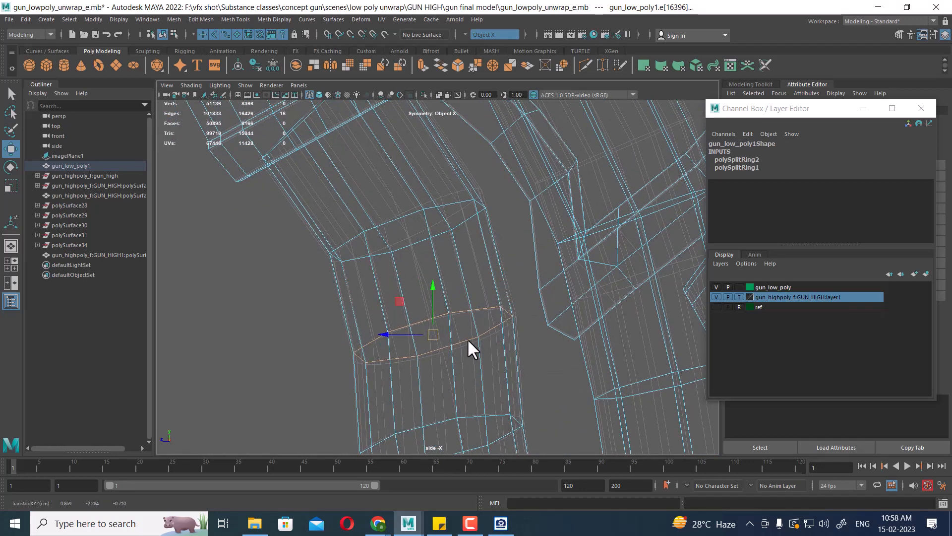
- Compare the low-poly pipes with the high-poly pipes in side view by toggling the gun_low_poly layer's visibility in shaded display
{"action": "scroll", "coordinate": [456, 335], "scroll_direction": "down", "scroll_amount": 6}
{"action": "middle_click_drag", "start_coordinate": [443, 347], "coordinate": [420, 246], "text": "alt"}
{"action": "scroll", "coordinate": [441, 273], "scroll_direction": "down", "scroll_amount": 4}
{"action": "middle_click_drag", "start_coordinate": [463, 297], "coordinate": [421, 325], "text": "alt"}
{"action": "scroll", "coordinate": [421, 325], "scroll_direction": "up", "scroll_amount": 8}
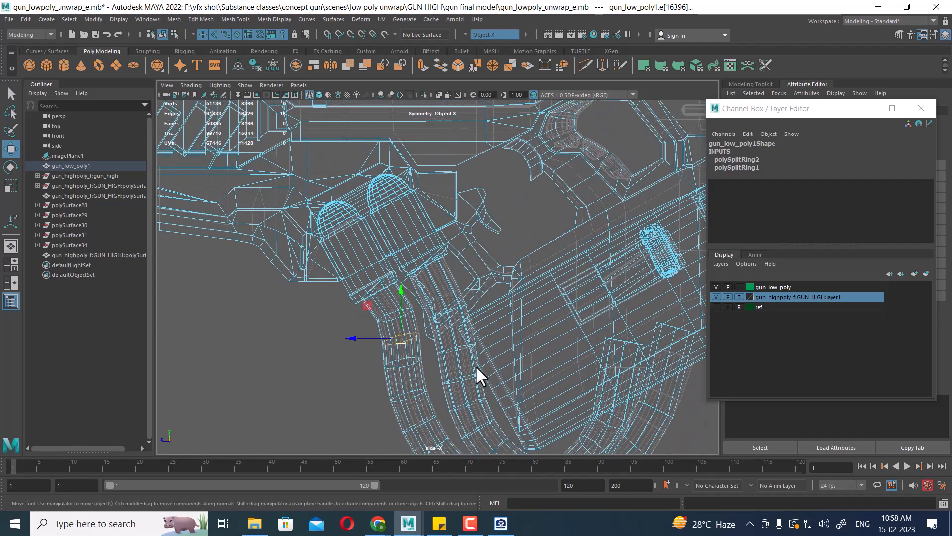
{"action": "scroll", "coordinate": [480, 323], "scroll_direction": "down", "scroll_amount": 5}
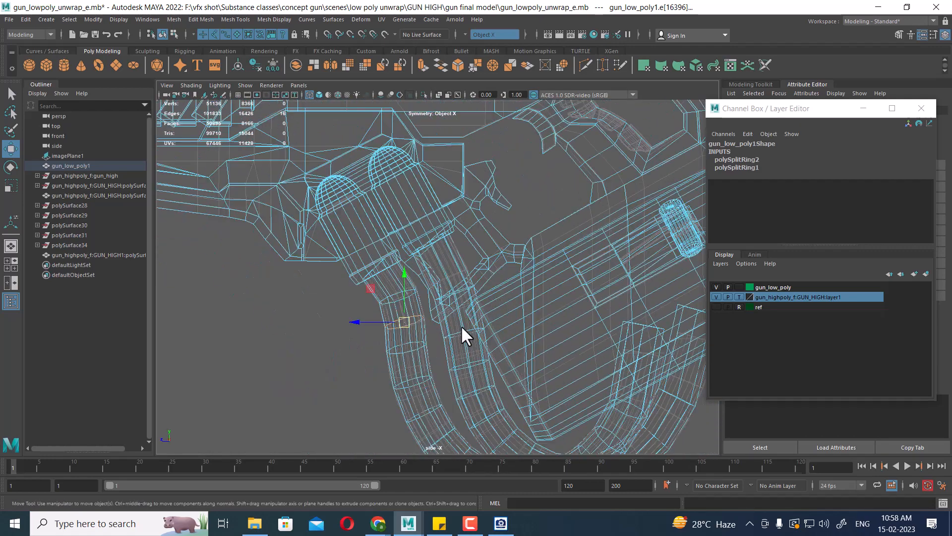
{"action": "key", "text": "5"}
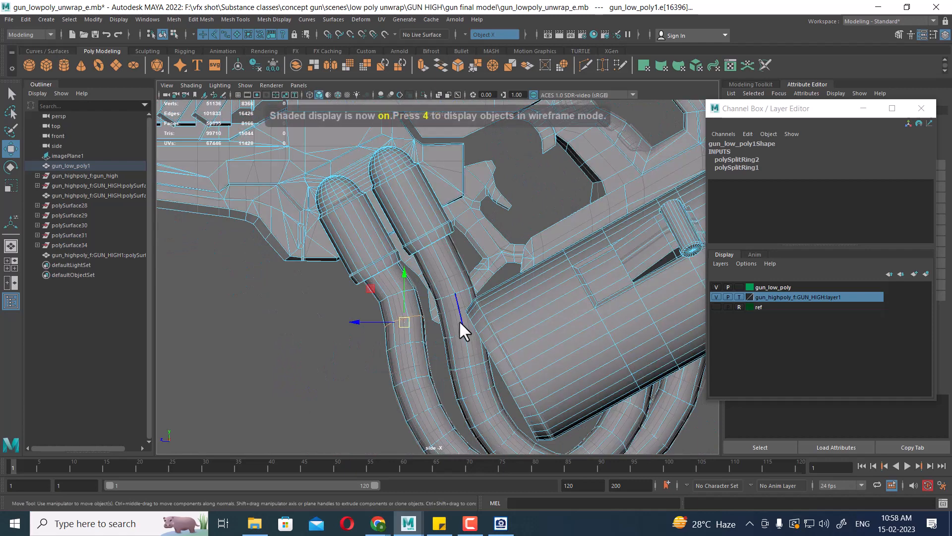
{"action": "scroll", "coordinate": [538, 405], "scroll_direction": "up", "scroll_amount": 2}
{"action": "scroll", "coordinate": [521, 394], "scroll_direction": "up", "scroll_amount": 4}
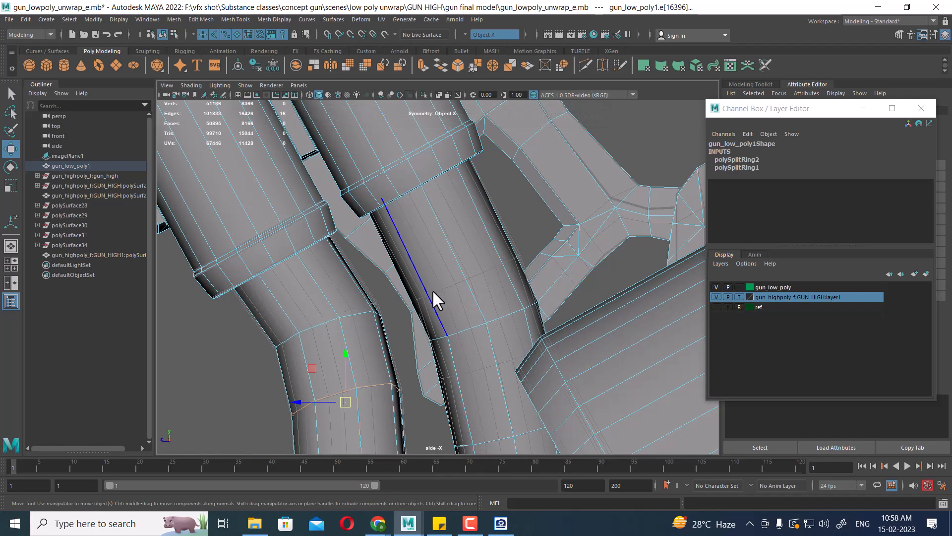
{"action": "left_click", "coordinate": [715, 285]}
{"action": "left_click", "coordinate": [715, 287]}
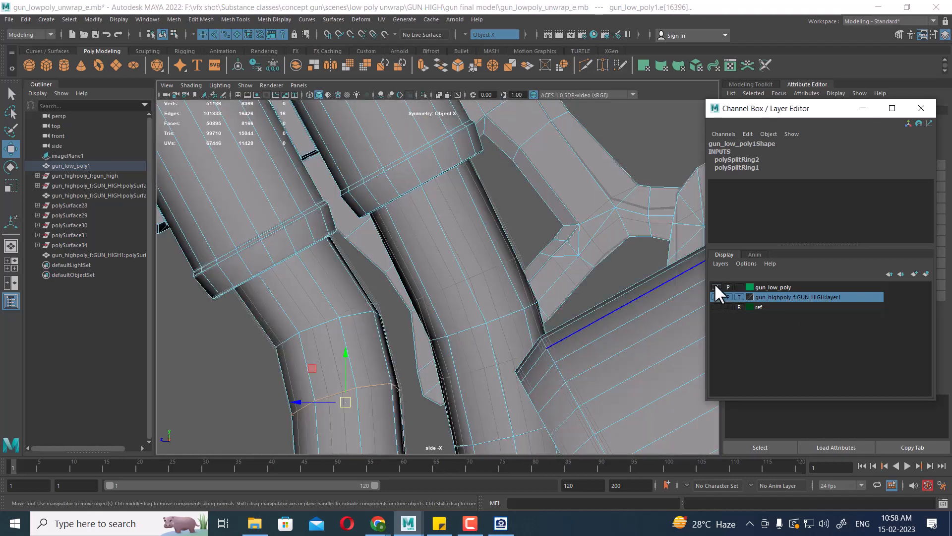
{"action": "left_click", "coordinate": [716, 287]}
{"action": "left_click", "coordinate": [715, 286]}
{"action": "left_click", "coordinate": [715, 287]}
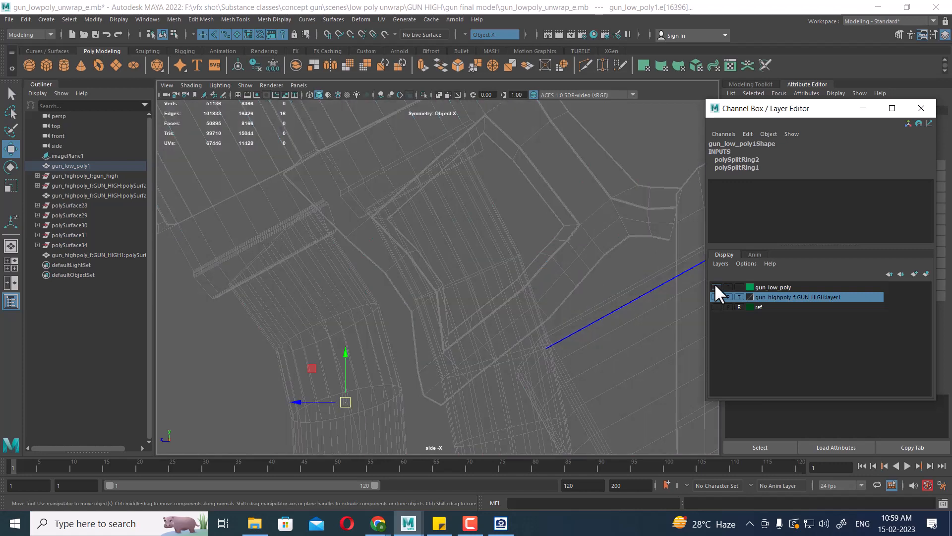
{"action": "left_click", "coordinate": [715, 287]}
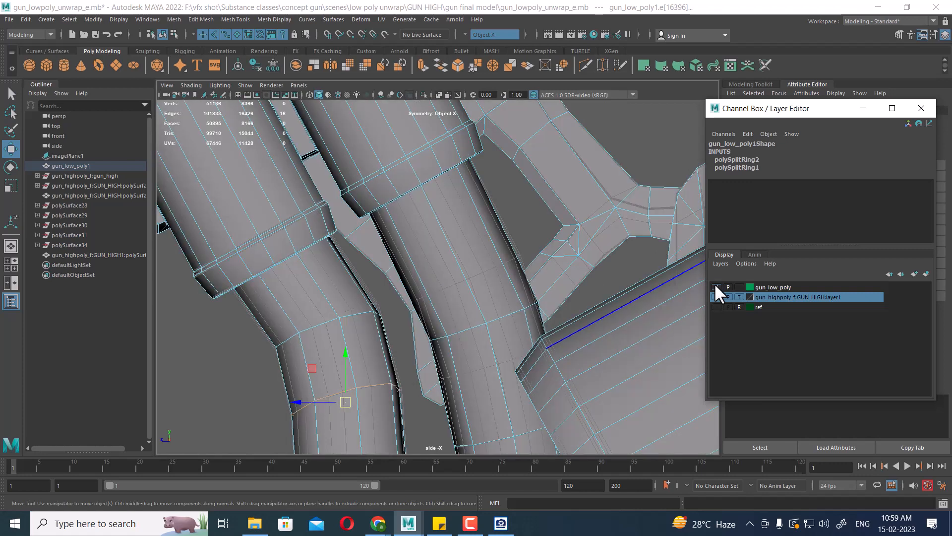
- Insert an edge loop around the rear pipe section directly below its collar, on both sides of the low-poly gun
{"action": "left_click", "coordinate": [462, 275]}
{"action": "right_click_drag", "start_coordinate": [503, 249], "coordinate": [418, 279], "text": "shift"}
{"action": "key", "text": "space"}
{"action": "left_click_drag", "start_coordinate": [496, 253], "coordinate": [497, 253]}
{"action": "left_click_drag", "start_coordinate": [550, 279], "coordinate": [669, 272], "text": "alt"}
{"action": "left_click", "coordinate": [452, 230]}
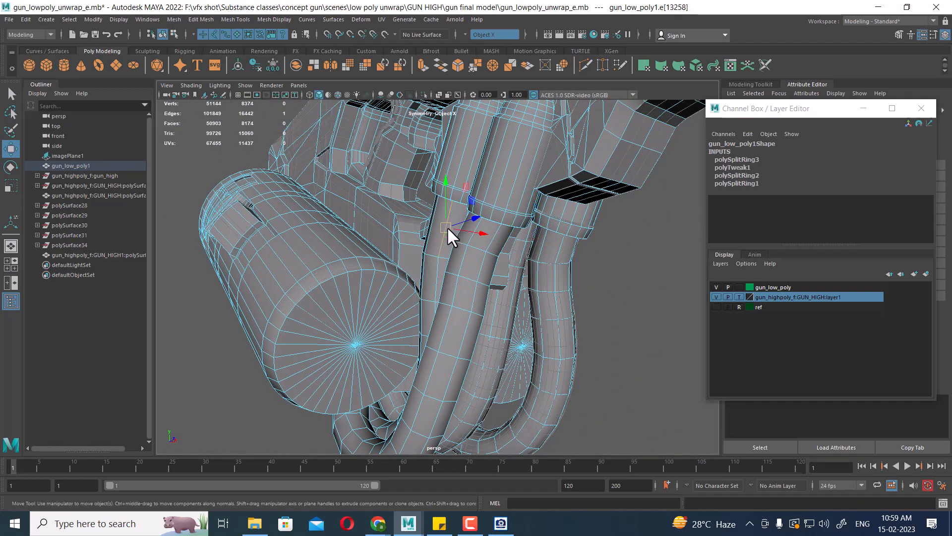
{"action": "right_click_drag", "start_coordinate": [450, 238], "coordinate": [570, 307], "text": "shift"}
- Shift the rear pipe's new edge loop slightly outward in side view to match the high-poly pipe's curve
{"action": "left_click_drag", "start_coordinate": [606, 287], "coordinate": [521, 273], "text": "alt"}
{"action": "key", "text": "space"}
{"action": "right_click_drag", "start_coordinate": [521, 273], "coordinate": [508, 335], "text": "alt"}
{"action": "middle_click_drag", "start_coordinate": [487, 291], "coordinate": [512, 313], "text": "alt"}
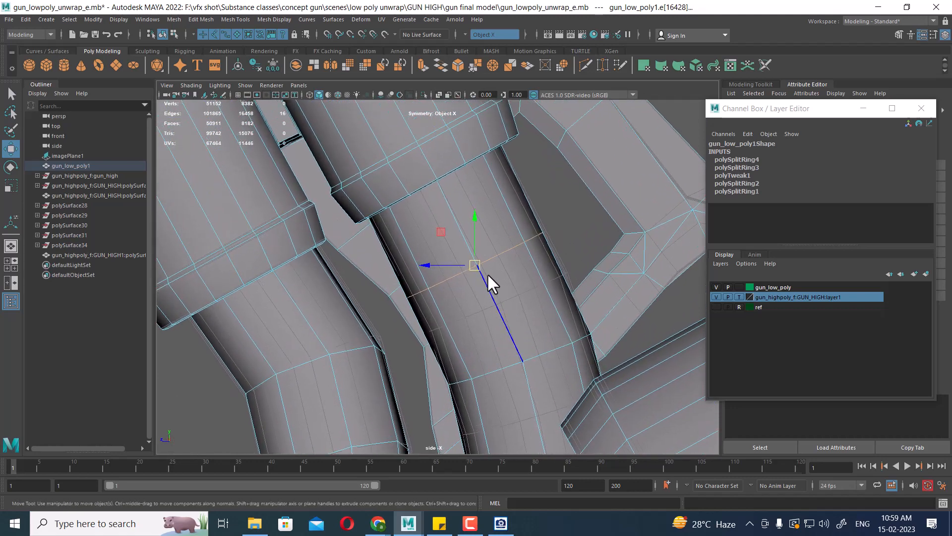
{"action": "left_click_drag", "start_coordinate": [479, 263], "coordinate": [483, 265]}
- Return the low-poly gun to object mode and select the whole mesh
{"action": "scroll", "coordinate": [483, 265], "scroll_direction": "down", "scroll_amount": 6}
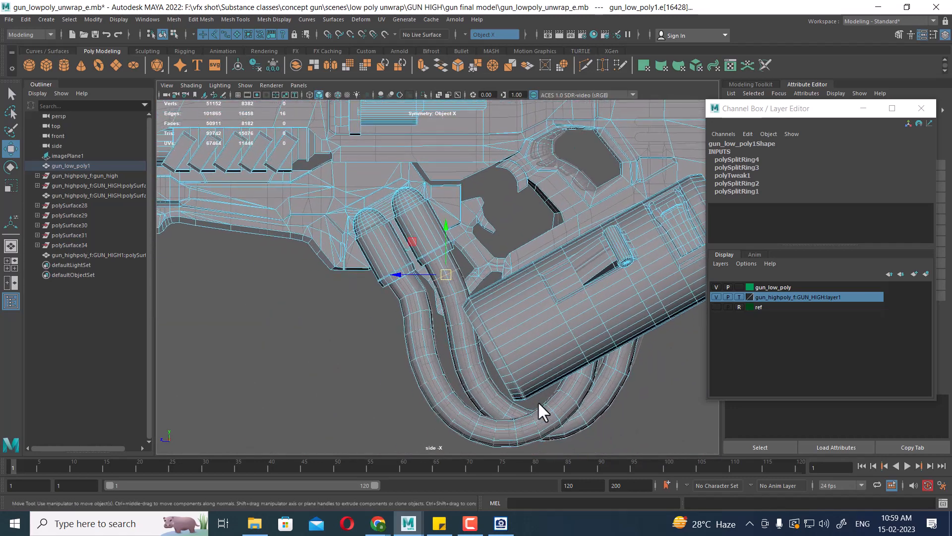
{"action": "left_click_drag", "start_coordinate": [481, 381], "coordinate": [495, 342]}
{"action": "scroll", "coordinate": [502, 320], "scroll_direction": "down", "scroll_amount": 6}
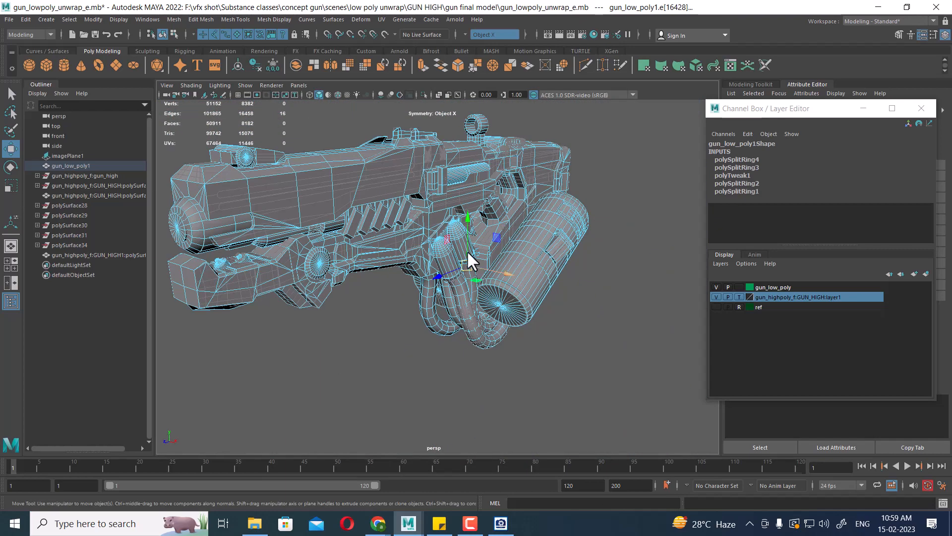
{"action": "right_click_drag", "start_coordinate": [466, 250], "coordinate": [453, 231]}
{"action": "left_click", "coordinate": [597, 349]}
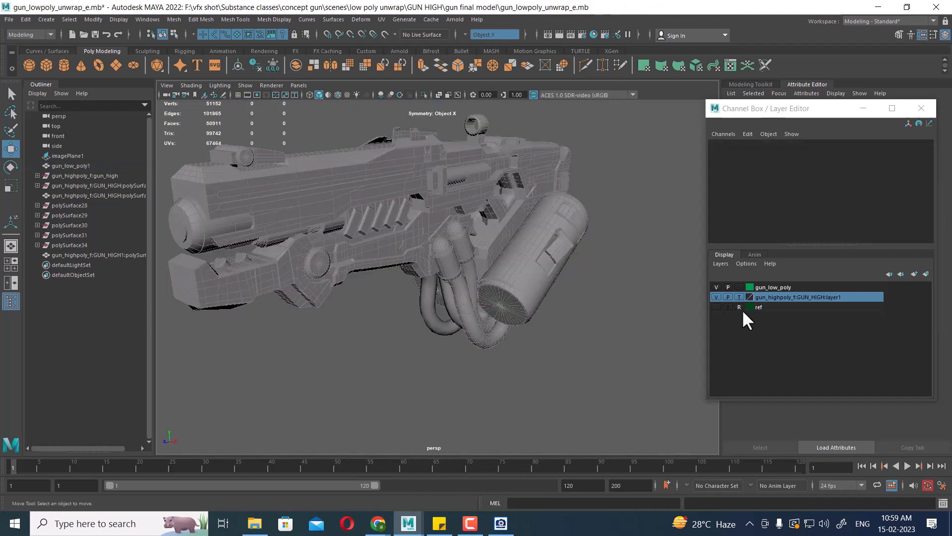
{"action": "scroll", "coordinate": [535, 357], "scroll_direction": "up", "scroll_amount": 5}
{"action": "left_click", "coordinate": [430, 226]}
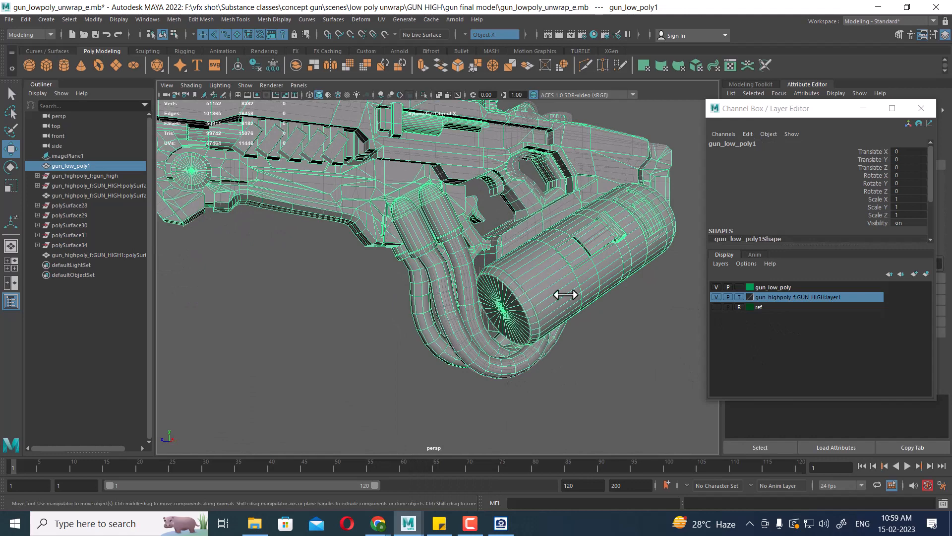
- Hide the gun_low_poly layer and switch the high-poly layer from template to normal display so its meshes are selectable
{"action": "left_click", "coordinate": [716, 287]}
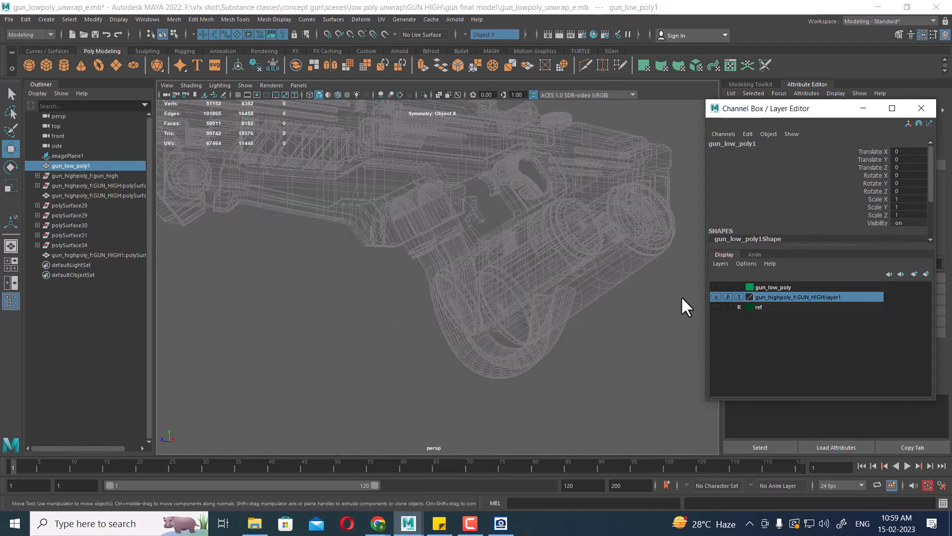
{"action": "left_click", "coordinate": [739, 297]}
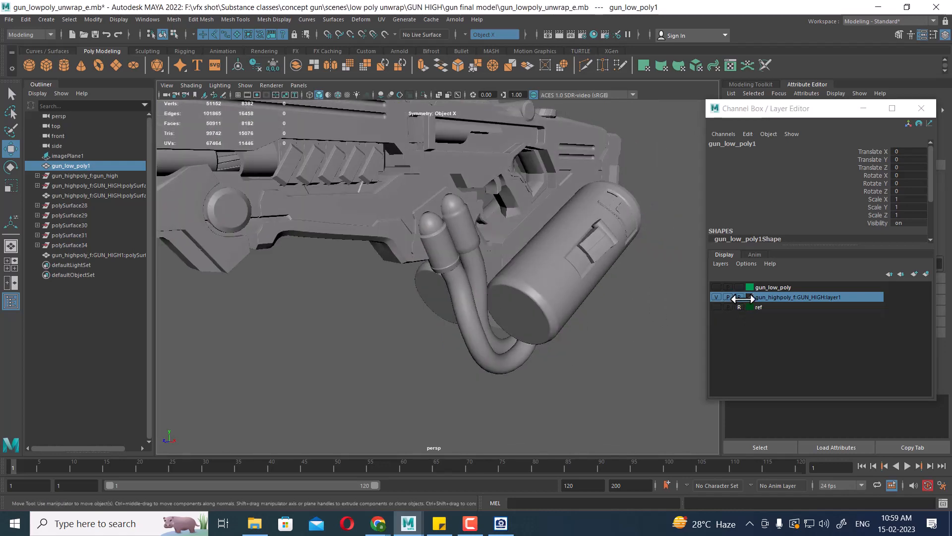
{"action": "left_click", "coordinate": [739, 296]}
- Select the high-poly pipe caps and their two pipes and examine their shape and topology up close
{"action": "scroll", "coordinate": [436, 232], "scroll_direction": "up", "scroll_amount": 3}
{"action": "left_click", "coordinate": [435, 232]}
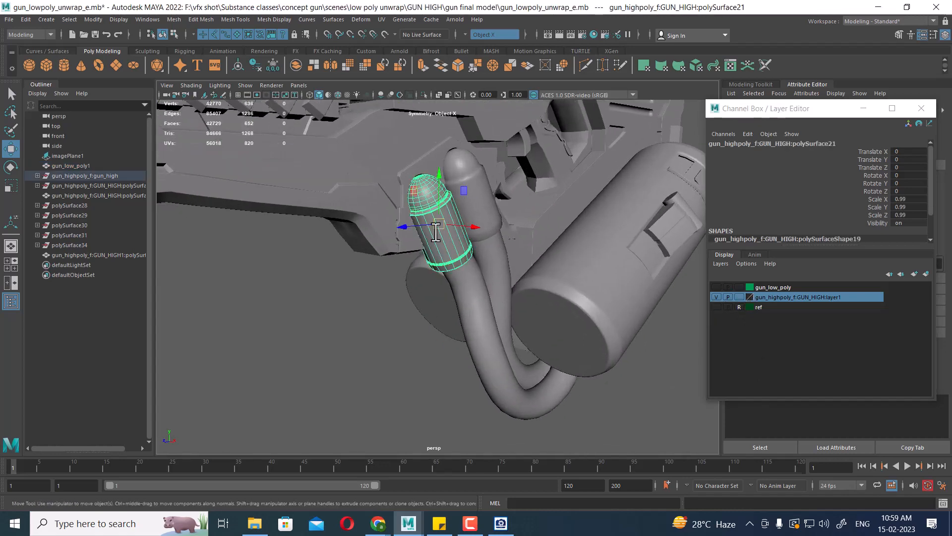
{"action": "left_click_drag", "start_coordinate": [435, 231], "coordinate": [452, 234], "text": "alt"}
{"action": "left_click", "coordinate": [454, 236], "text": "shift"}
{"action": "left_click", "coordinate": [440, 302], "text": "shift"}
{"action": "left_click", "coordinate": [481, 284], "text": "shift"}
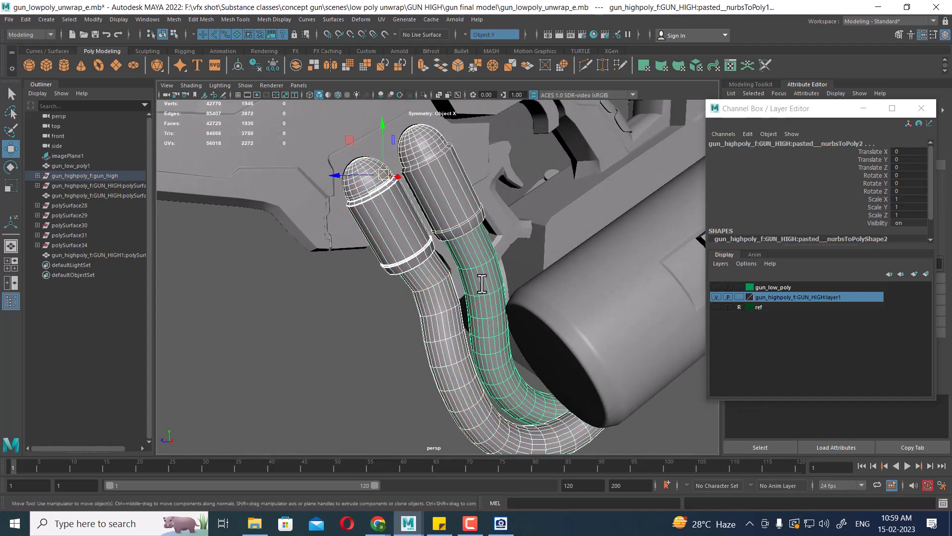
{"action": "left_click_drag", "start_coordinate": [500, 333], "coordinate": [508, 256], "text": "alt"}
{"action": "middle_click_drag", "start_coordinate": [489, 213], "coordinate": [535, 295], "text": "alt"}
{"action": "right_click_drag", "start_coordinate": [446, 272], "coordinate": [480, 272], "text": "alt"}
{"action": "left_click_drag", "start_coordinate": [480, 272], "coordinate": [491, 304], "text": "alt"}
{"action": "middle_click_drag", "start_coordinate": [491, 303], "coordinate": [485, 254], "text": "alt"}
{"action": "right_click_drag", "start_coordinate": [503, 317], "coordinate": [478, 325], "text": "alt"}
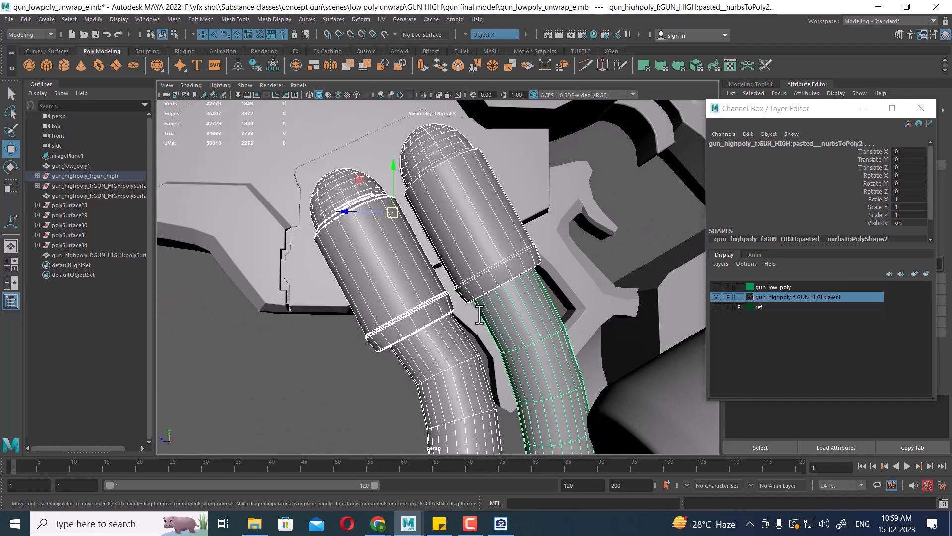
{"action": "mouse_move", "coordinate": [472, 312]}
{"action": "left_mouse_down", "text": "alt"}
{"action": "mouse_move", "coordinate": [443, 309]}
{"action": "mouse_move", "coordinate": [465, 312]}
{"action": "left_mouse_up", "text": "alt"}
{"action": "right_click_drag", "start_coordinate": [409, 356], "coordinate": [419, 359], "text": "alt"}
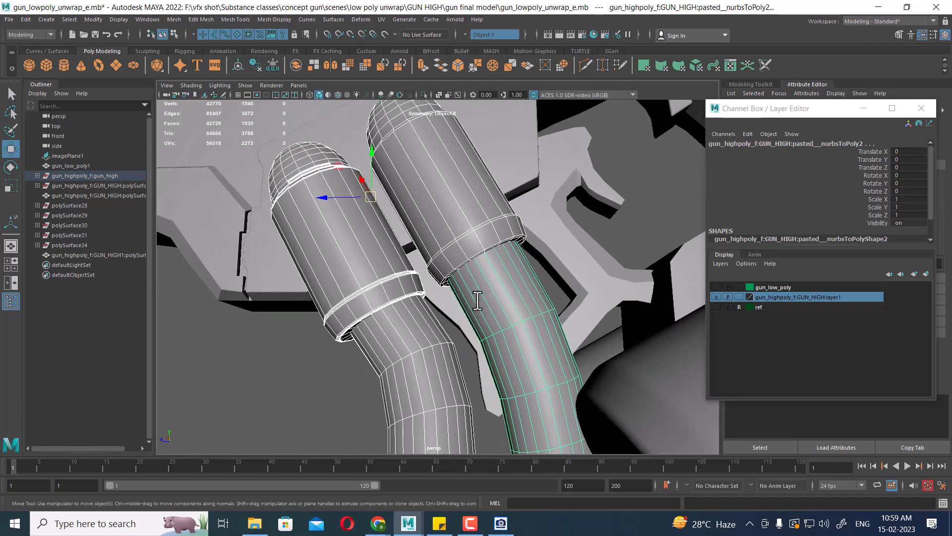
{"action": "right_click_drag", "start_coordinate": [477, 301], "coordinate": [430, 301], "text": "alt"}
- Inspect the front and rear high-poly pipe caps one at a time in side view to compare their collar edges
{"action": "key", "text": "space"}
{"action": "left_click_drag", "start_coordinate": [429, 302], "coordinate": [483, 304]}
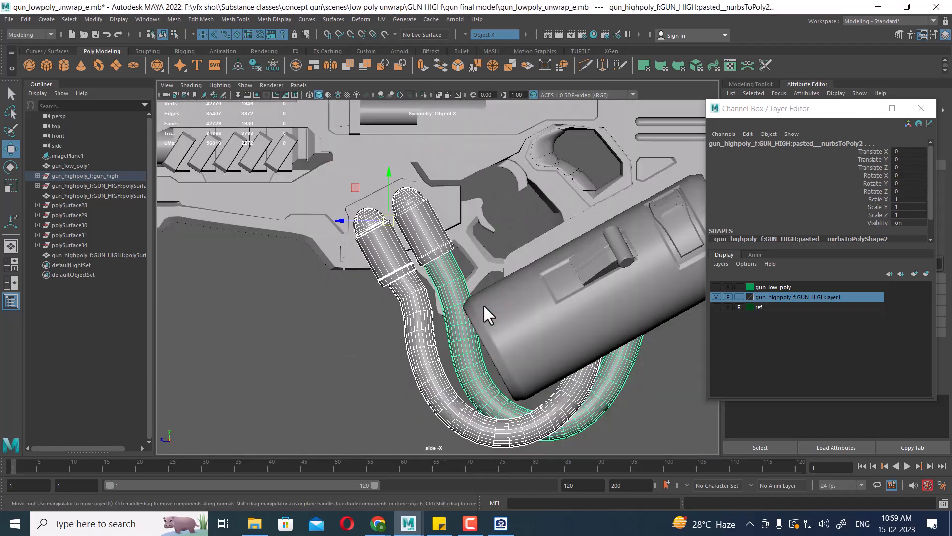
{"action": "right_click_drag", "start_coordinate": [428, 373], "coordinate": [462, 386], "text": "alt"}
{"action": "middle_click_drag", "start_coordinate": [306, 346], "coordinate": [358, 366], "text": "alt"}
{"action": "left_click", "coordinate": [317, 395]}
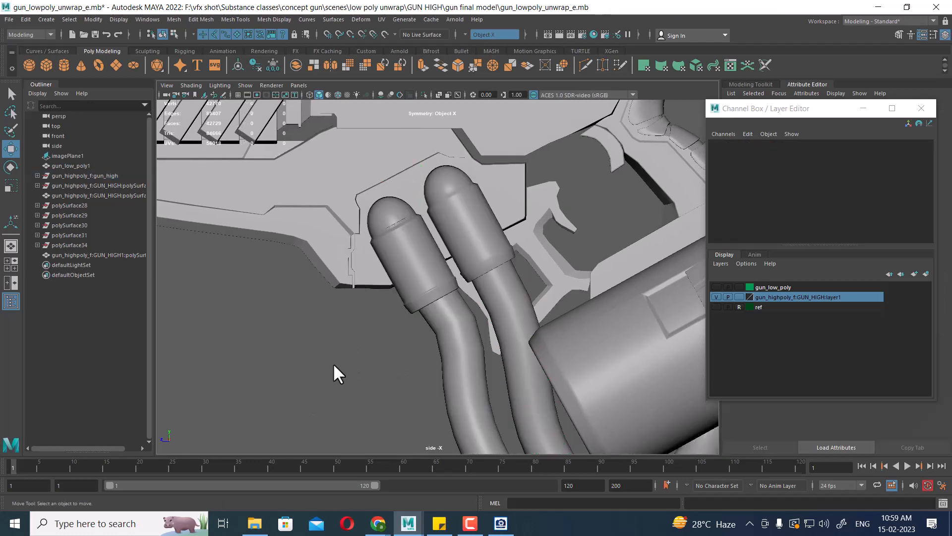
{"action": "right_click_drag", "start_coordinate": [332, 362], "coordinate": [364, 368], "text": "alt"}
{"action": "right_click_drag", "start_coordinate": [284, 362], "coordinate": [302, 365], "text": "alt"}
{"action": "left_click", "coordinate": [401, 260]}
{"action": "right_click_drag", "start_coordinate": [335, 304], "coordinate": [362, 312], "text": "alt"}
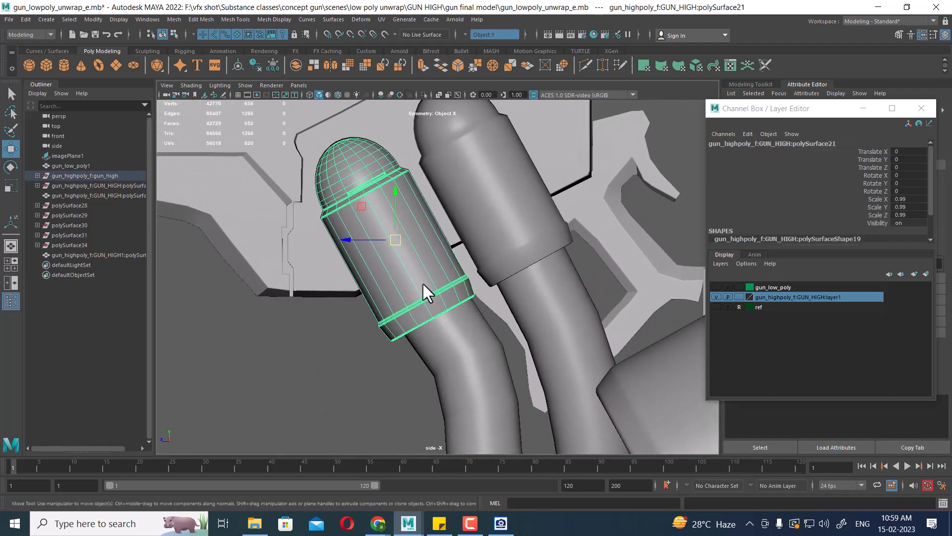
{"action": "middle_click_drag", "start_coordinate": [423, 284], "coordinate": [442, 348], "text": "alt"}
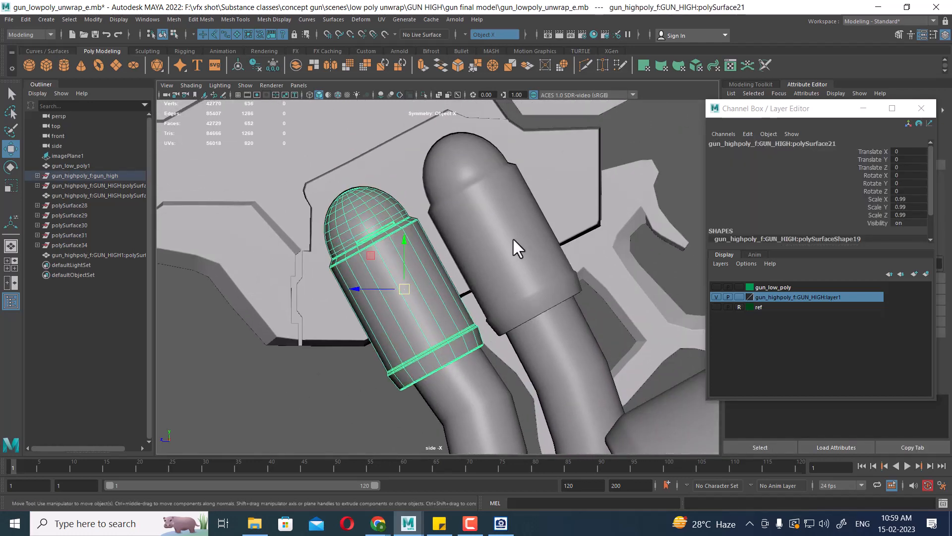
{"action": "left_click", "coordinate": [528, 242]}
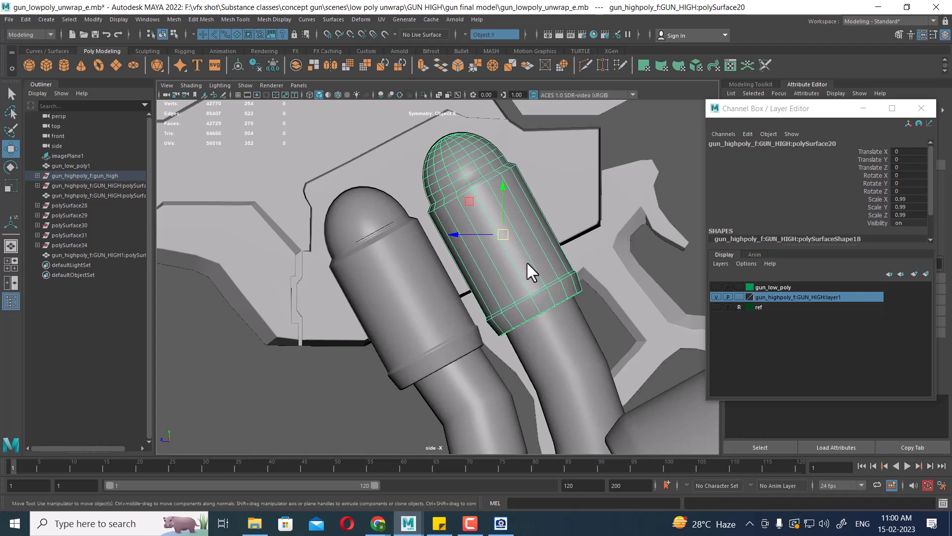
- In wireframe display, duplicate the high-poly front pipe cap and move the copy over the rear cap
{"action": "key", "text": "4"}
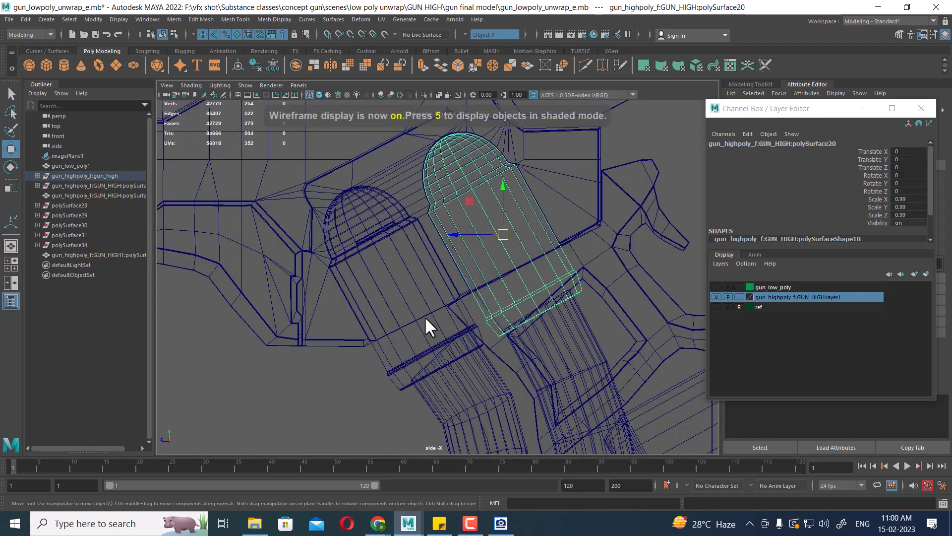
{"action": "left_click", "coordinate": [426, 329]}
{"action": "left_click", "coordinate": [427, 350]}
{"action": "key", "text": "ctrl+d"}
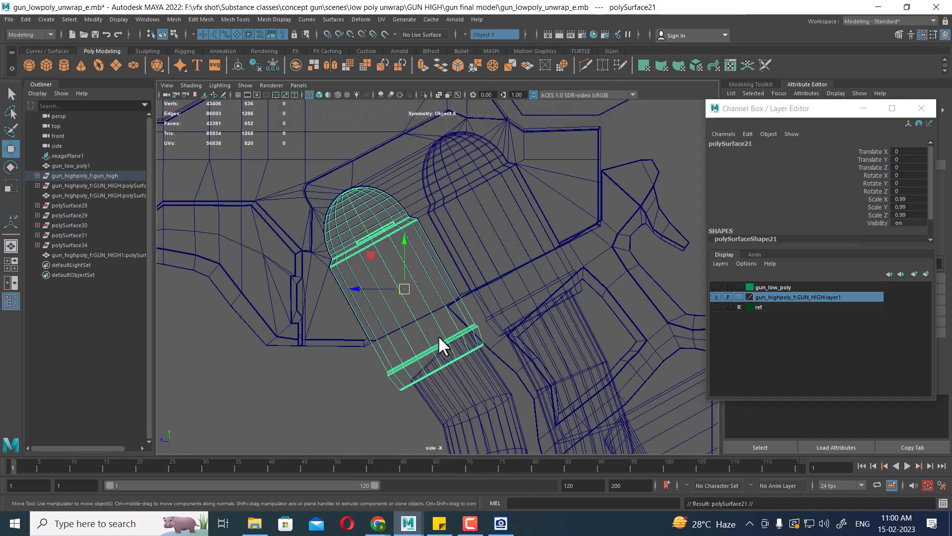
{"action": "left_click_drag", "start_coordinate": [402, 290], "coordinate": [501, 234]}
- Fine-tune the duplicated cap's position over the rear cap to about Translate Y 0.523 and Translate Z -0.929
{"action": "scroll", "coordinate": [472, 242], "scroll_direction": "up", "scroll_amount": 10}
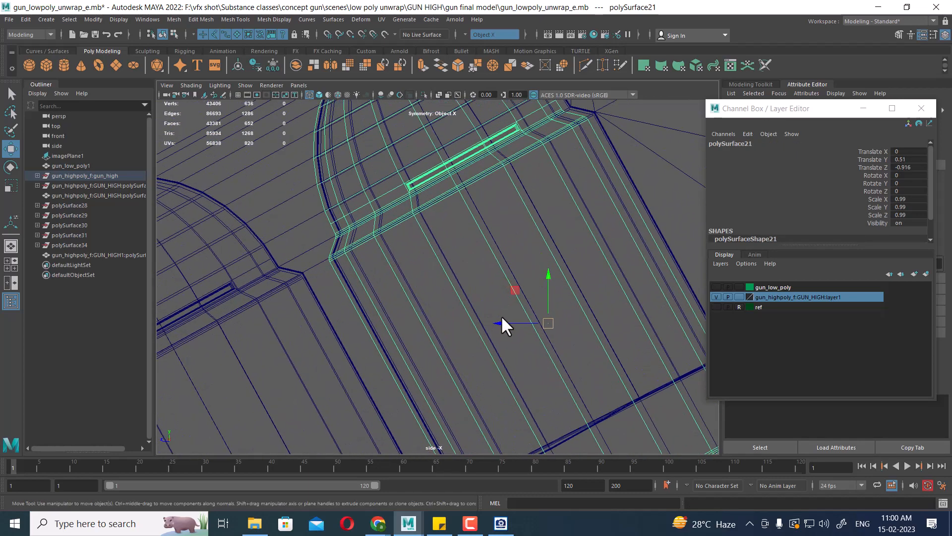
{"action": "left_click_drag", "start_coordinate": [552, 323], "coordinate": [555, 317]}
{"action": "scroll", "coordinate": [511, 337], "scroll_direction": "up", "scroll_amount": 2}
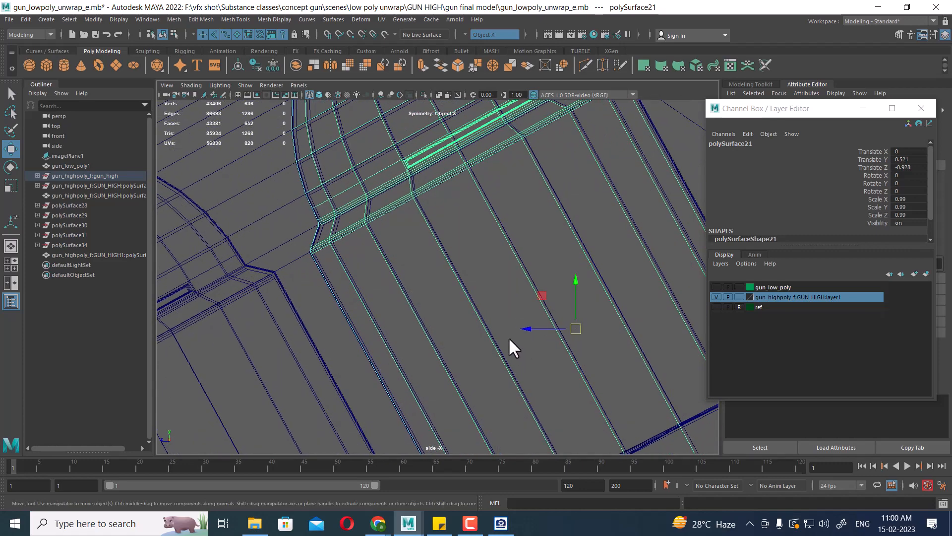
{"action": "scroll", "coordinate": [518, 353], "scroll_direction": "up", "scroll_amount": 2}
{"action": "scroll", "coordinate": [526, 342], "scroll_direction": "down", "scroll_amount": 3}
{"action": "scroll", "coordinate": [519, 304], "scroll_direction": "up", "scroll_amount": 6}
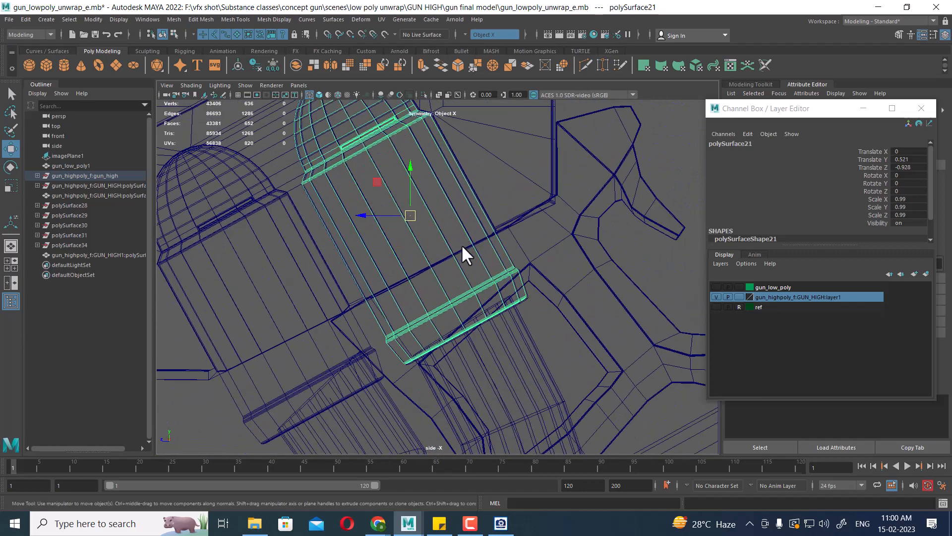
{"action": "scroll", "coordinate": [467, 297], "scroll_direction": "up", "scroll_amount": 5}
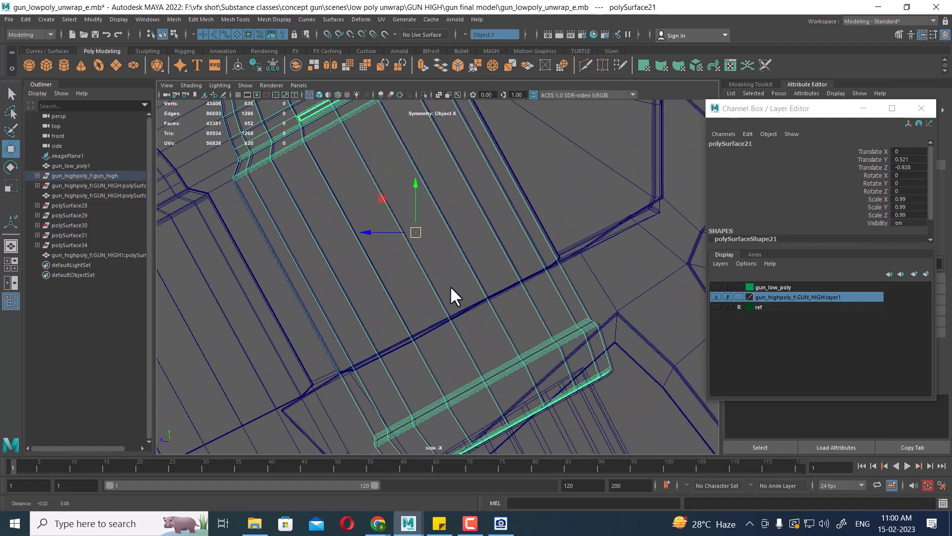
{"action": "left_click_drag", "start_coordinate": [417, 235], "coordinate": [418, 234]}
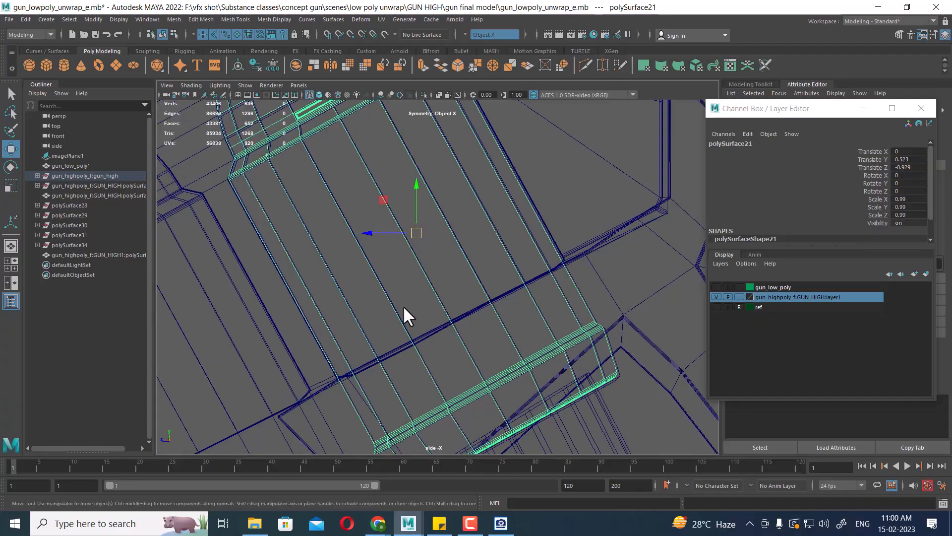
- Examine the collar of the duplicated cap against the original rear cap and surrounding gun body in perspective wireframe
{"action": "middle_click_drag", "start_coordinate": [403, 305], "coordinate": [469, 332], "text": "alt"}
{"action": "key", "text": "space"}
{"action": "left_click_drag", "start_coordinate": [469, 332], "coordinate": [469, 233]}
{"action": "left_click_drag", "start_coordinate": [476, 271], "coordinate": [504, 274], "text": "alt"}
{"action": "scroll", "coordinate": [504, 274], "scroll_direction": "up", "scroll_amount": 10}
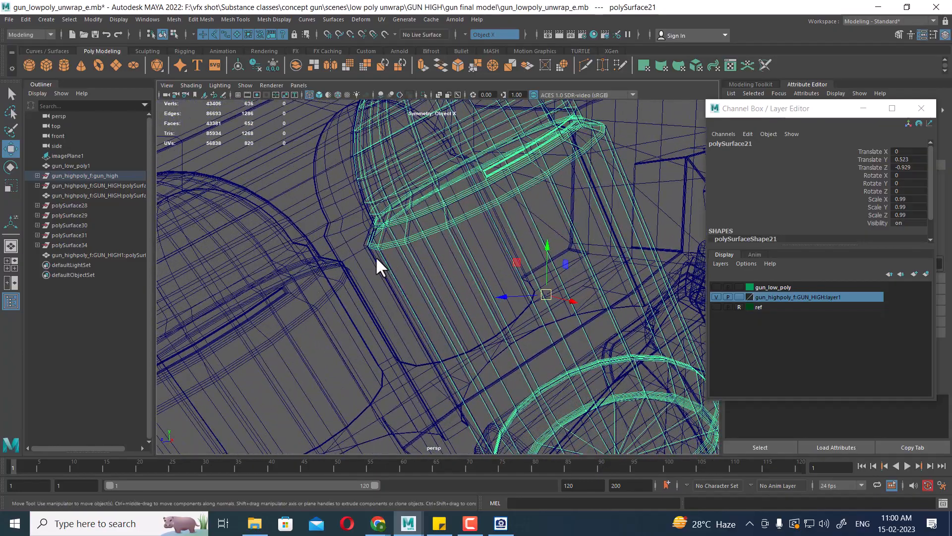
{"action": "left_click", "coordinate": [377, 258]}
{"action": "left_click", "coordinate": [392, 281]}
{"action": "right_click_drag", "start_coordinate": [383, 261], "coordinate": [396, 300], "text": "alt"}
{"action": "left_click", "coordinate": [297, 231], "text": "shift"}
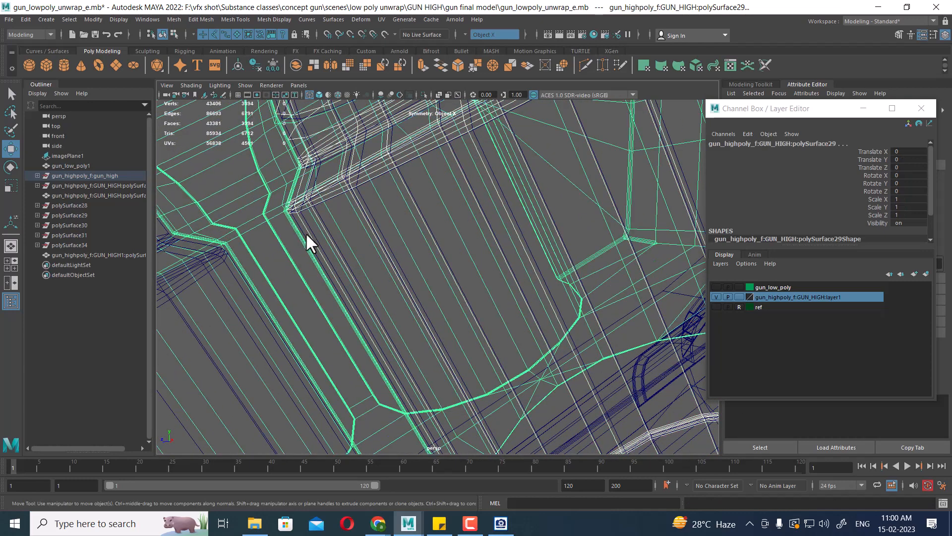
{"action": "key", "text": "ctrl+z"}
- Select the duplicated cap and the original high-poly rear cap and hide all unselected objects
{"action": "left_click", "coordinate": [379, 194]}
{"action": "left_click_drag", "start_coordinate": [382, 198], "coordinate": [334, 362], "text": "alt"}
{"action": "left_click", "coordinate": [330, 360]}
{"action": "left_click", "coordinate": [495, 215]}
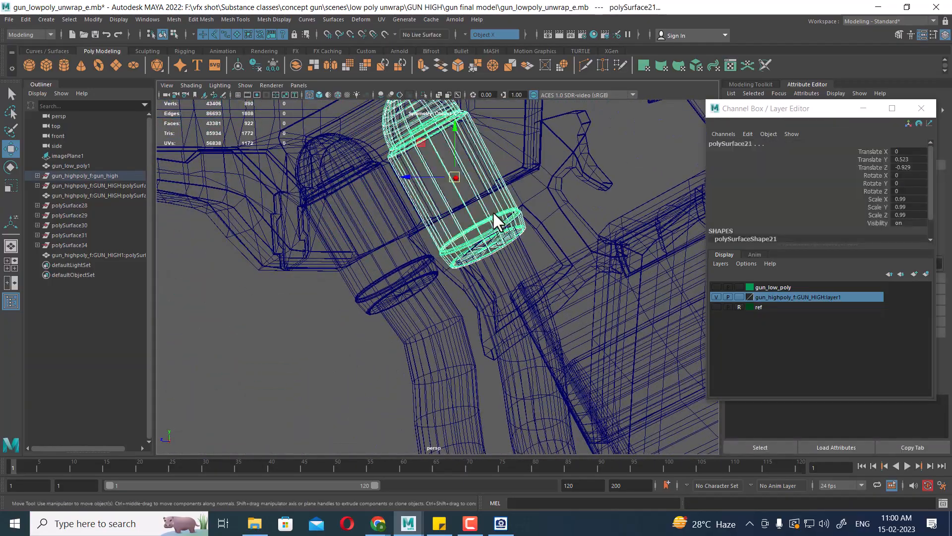
{"action": "key", "text": "alt+h"}
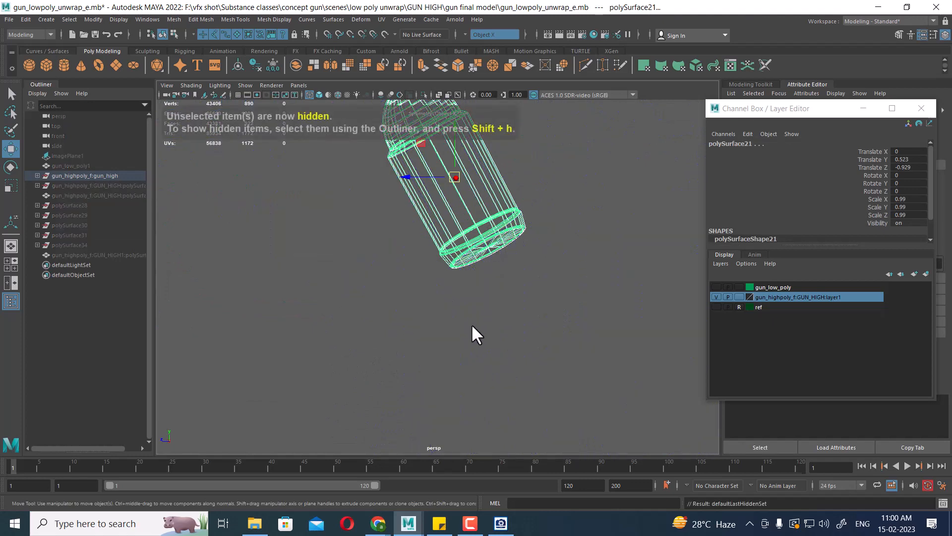
- Separate the duplicated cap from the original rear cap by moving it along Z to about Translate Z -0.282
{"action": "left_click", "coordinate": [471, 323]}
{"action": "middle_click_drag", "start_coordinate": [467, 215], "coordinate": [462, 308], "text": "alt"}
{"action": "scroll", "coordinate": [465, 308], "scroll_direction": "up", "scroll_amount": 5}
{"action": "left_click", "coordinate": [465, 317]}
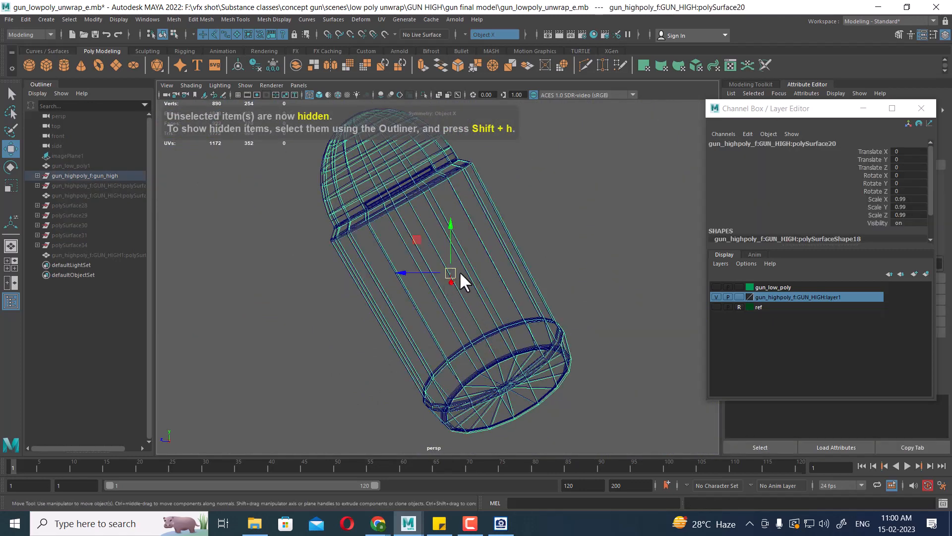
{"action": "left_click_drag", "start_coordinate": [460, 271], "coordinate": [576, 227]}
{"action": "key", "text": "ctrl+z"}
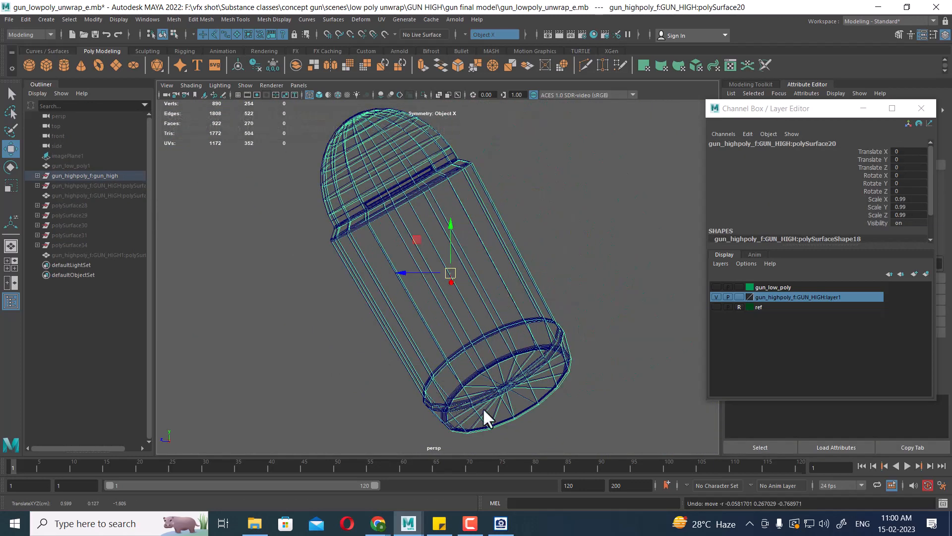
{"action": "left_click", "coordinate": [429, 407], "text": "shift"}
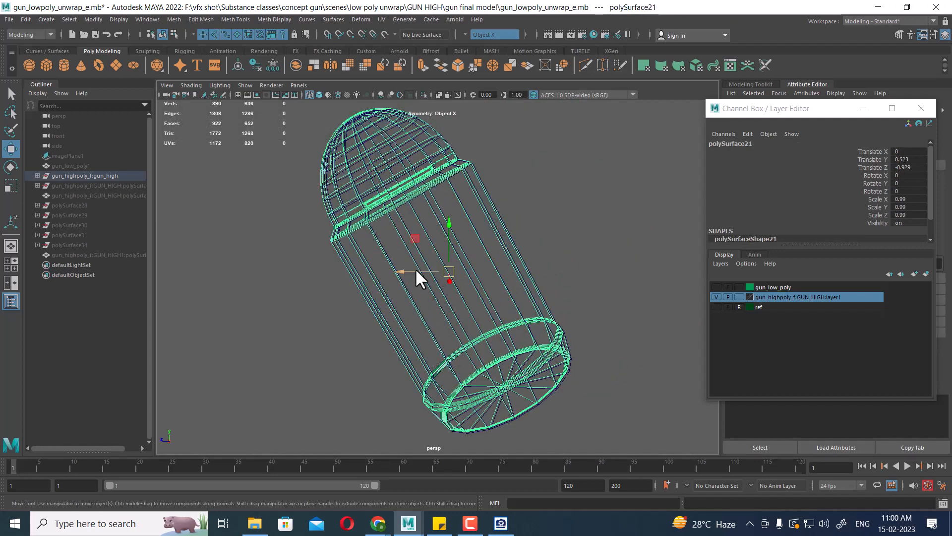
{"action": "mouse_move", "coordinate": [416, 278]}
{"action": "left_mouse_down"}
{"action": "mouse_move", "coordinate": [312, 310]}
{"action": "mouse_move", "coordinate": [395, 319]}
{"action": "mouse_move", "coordinate": [414, 282]}
{"action": "left_mouse_up"}
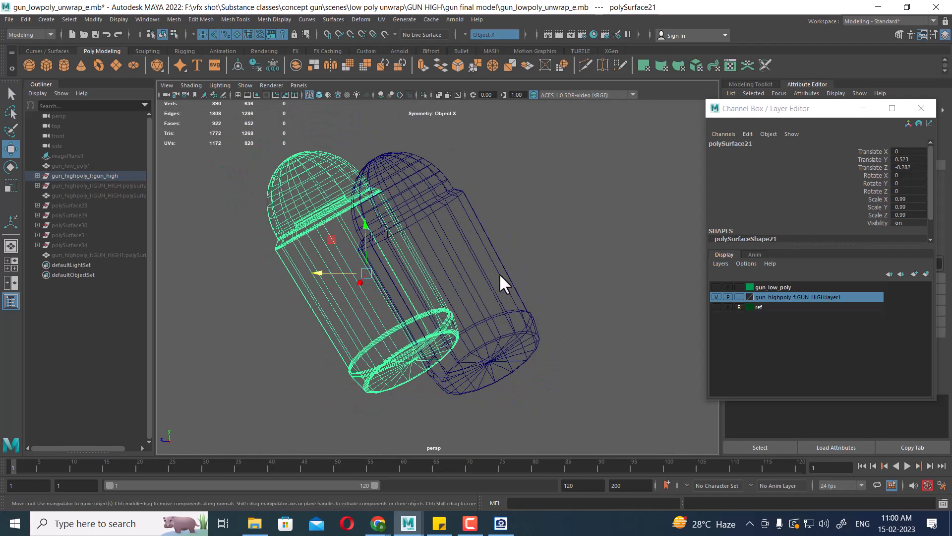
- Select the original rear cap last and set Align Objects to Mid mode in World X, Y and Z, aligned to the last selected object
{"action": "left_click", "coordinate": [493, 258], "text": "shift"}
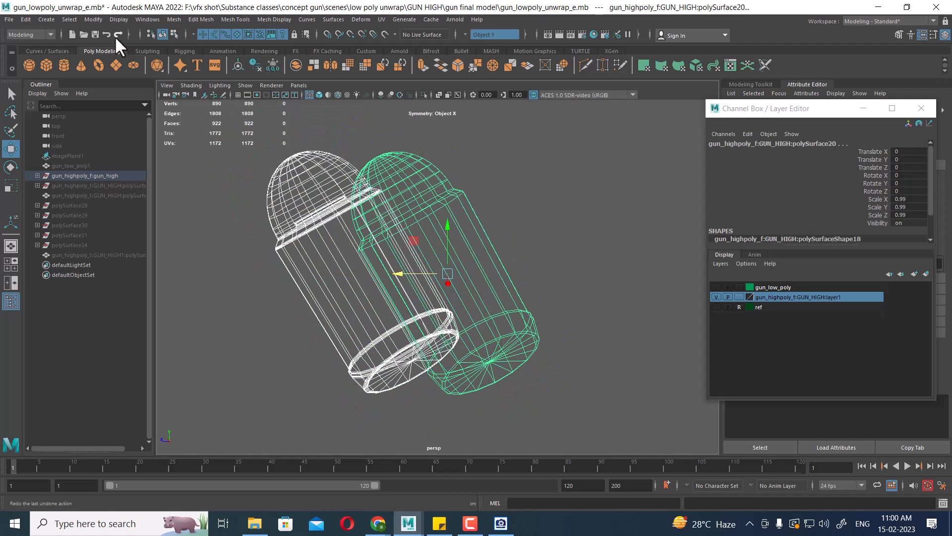
{"action": "left_click", "coordinate": [93, 19]}
{"action": "mouse_move", "coordinate": [193, 119]}
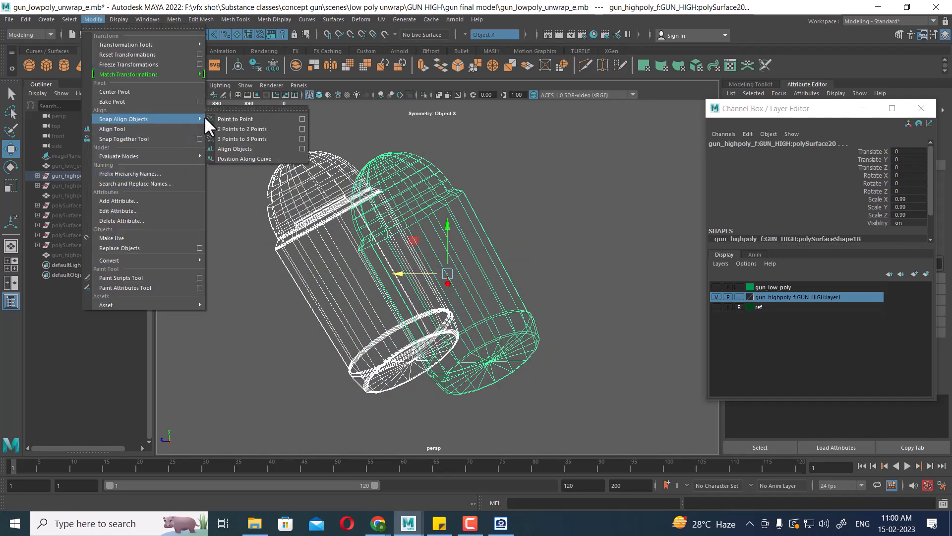
{"action": "left_click", "coordinate": [301, 149]}
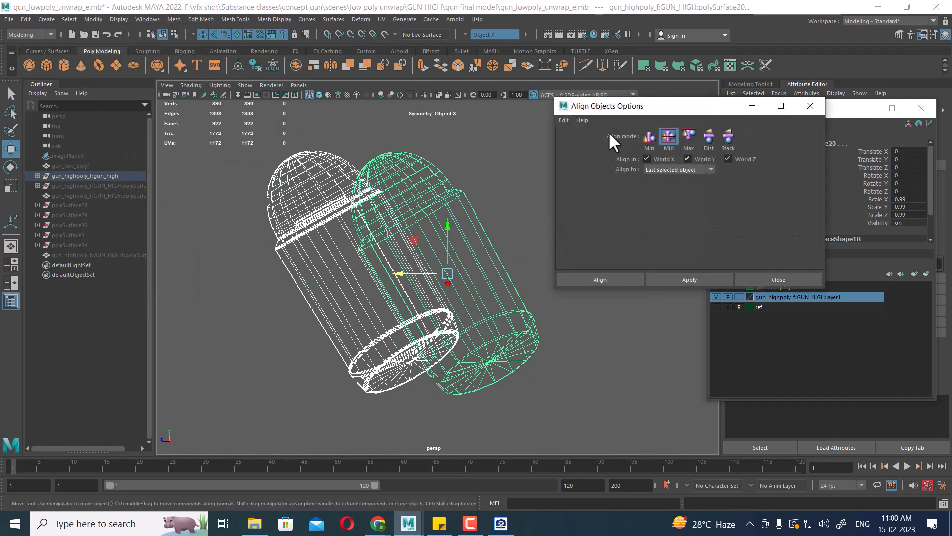
{"action": "left_click", "coordinate": [564, 120]}
{"action": "left_click", "coordinate": [576, 139]}
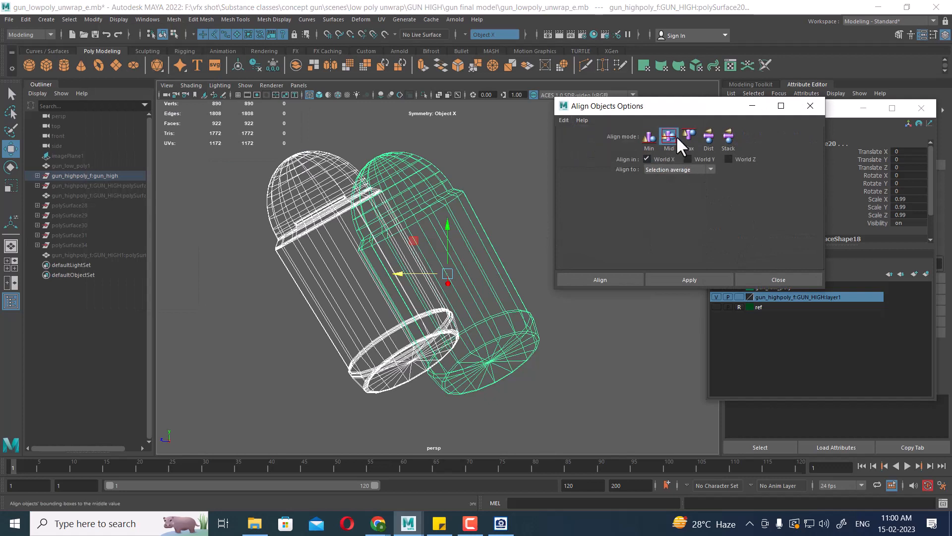
{"action": "left_click", "coordinate": [677, 171]}
{"action": "left_click", "coordinate": [677, 190]}
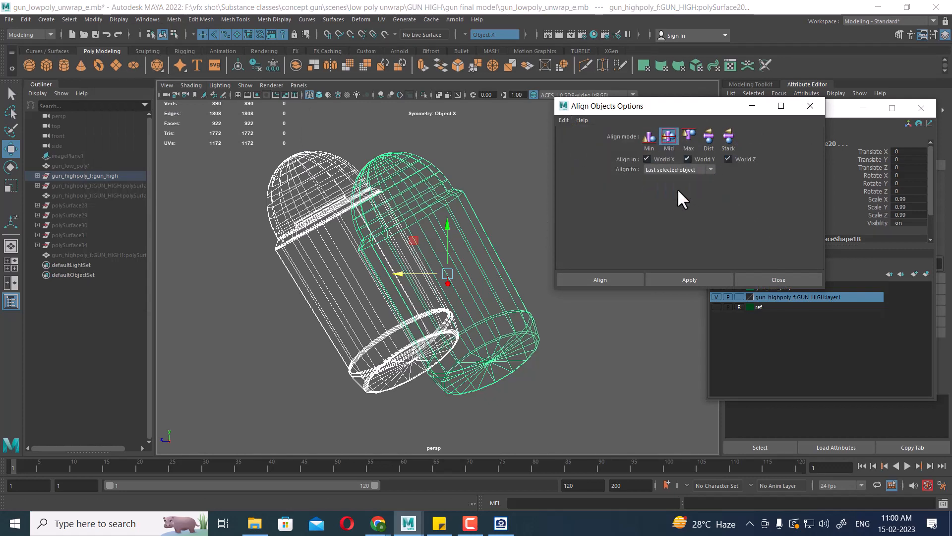
- Apply the alignment of the duplicated cap to the original rear cap, check the overlap, and close the options
{"action": "left_click", "coordinate": [696, 279]}
{"action": "scroll", "coordinate": [450, 382], "scroll_direction": "up", "scroll_amount": 5}
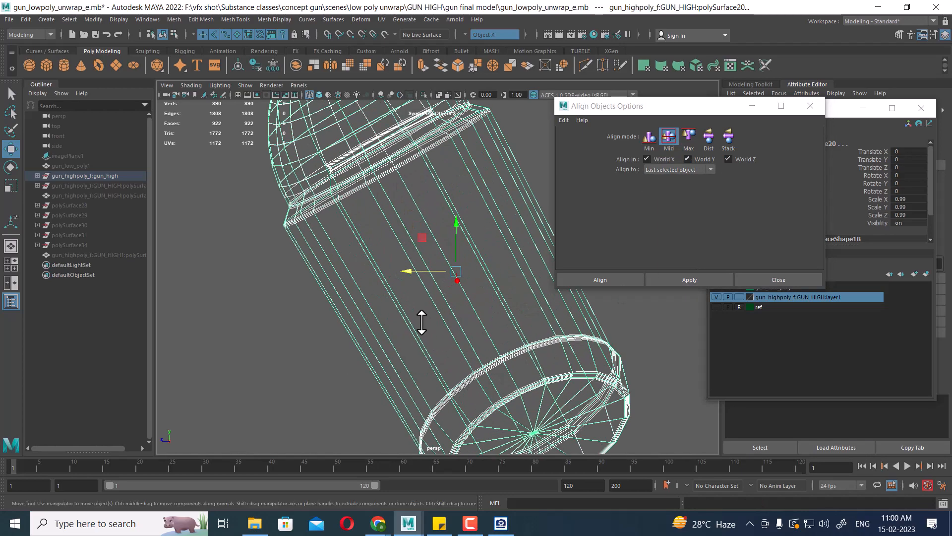
{"action": "middle_click_drag", "start_coordinate": [421, 321], "coordinate": [366, 181], "text": "alt"}
{"action": "scroll", "coordinate": [394, 254], "scroll_direction": "down", "scroll_amount": 2}
{"action": "middle_click_drag", "start_coordinate": [395, 255], "coordinate": [440, 334], "text": "alt"}
{"action": "scroll", "coordinate": [391, 270], "scroll_direction": "down", "scroll_amount": 2}
{"action": "left_click", "coordinate": [802, 277]}
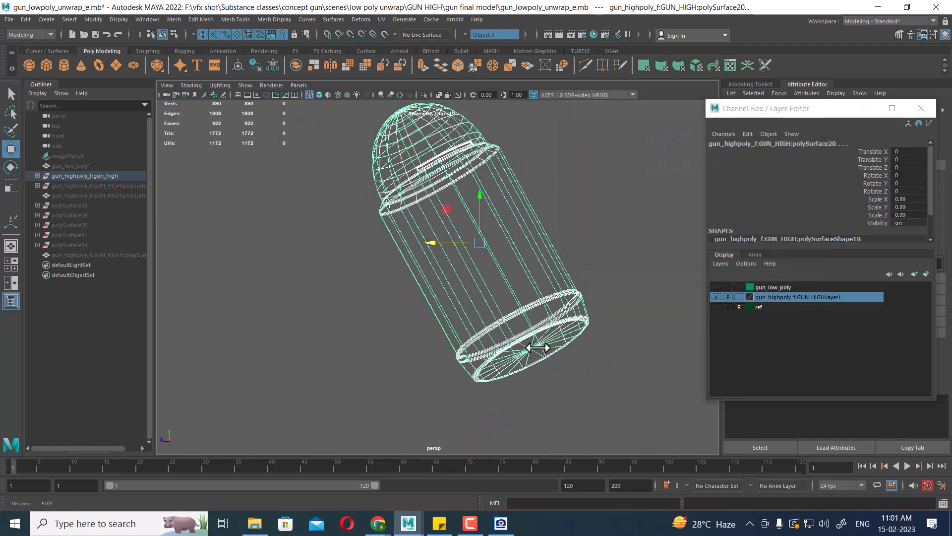
- Temporarily hide the aligned duplicate, delete the original high-poly rear cap, and show the duplicate again
{"action": "scroll", "coordinate": [521, 327], "scroll_direction": "down", "scroll_amount": 2}
{"action": "scroll", "coordinate": [538, 365], "scroll_direction": "up", "scroll_amount": 2}
{"action": "left_click", "coordinate": [544, 370]}
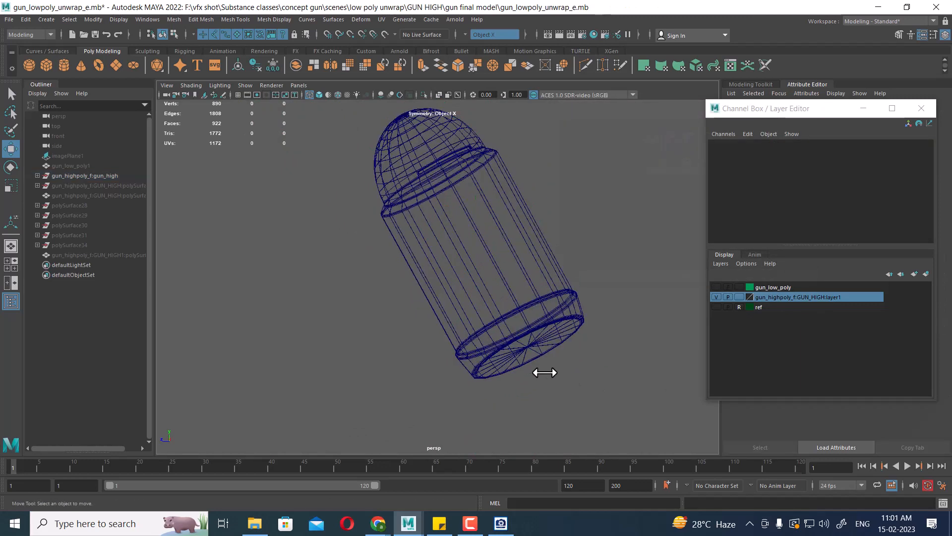
{"action": "left_click", "coordinate": [502, 348]}
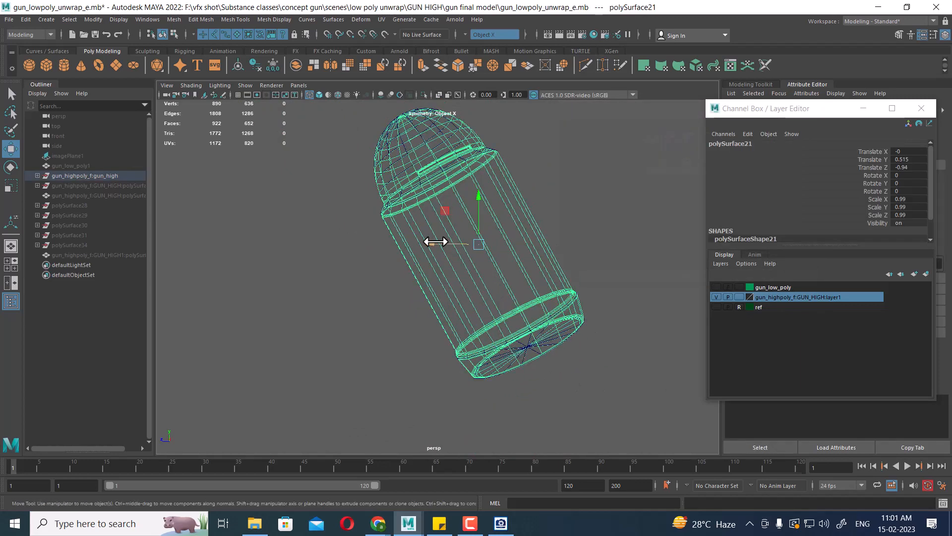
{"action": "left_click_drag", "start_coordinate": [437, 243], "coordinate": [521, 246]}
{"action": "key", "text": "ctrl+z"}
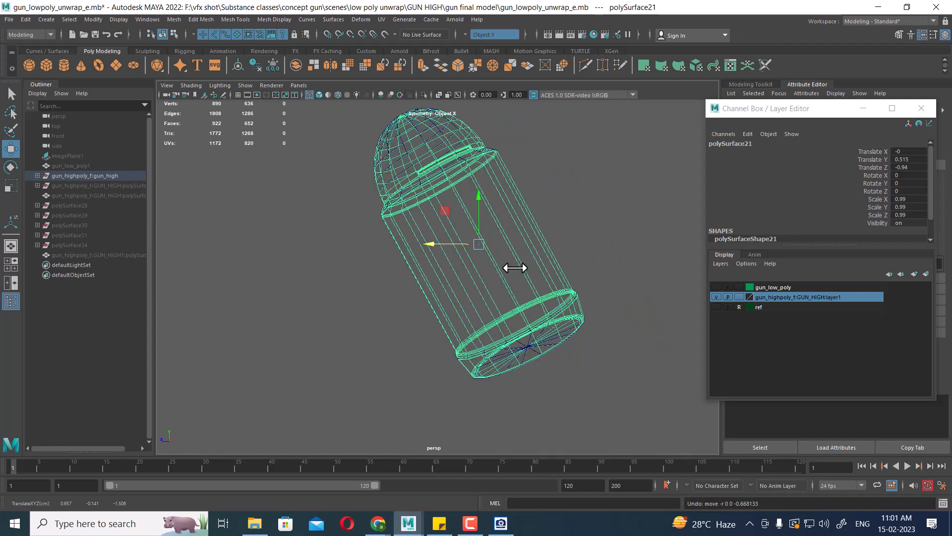
{"action": "key", "text": "h"}
{"action": "left_click", "coordinate": [509, 352]}
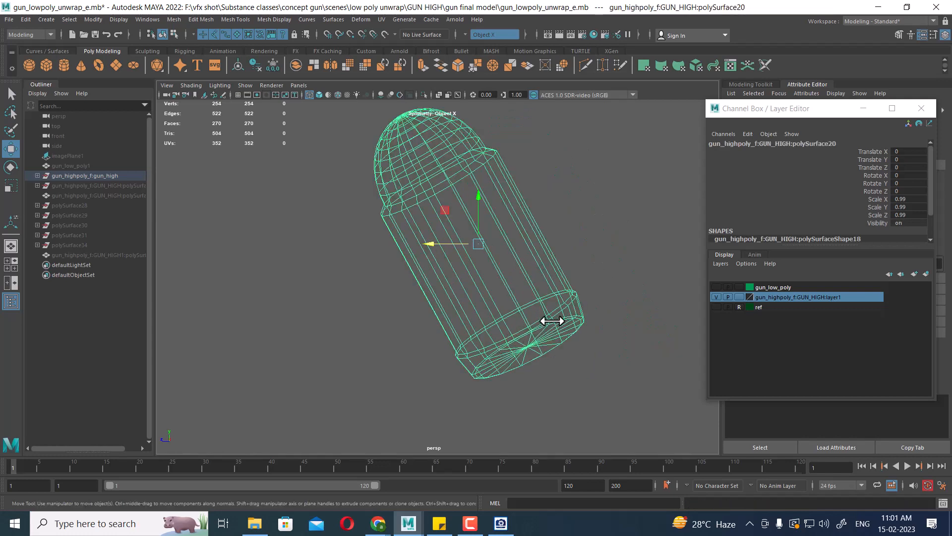
{"action": "key", "text": "Delete"}
{"action": "key", "text": "ctrl+shift+h"}
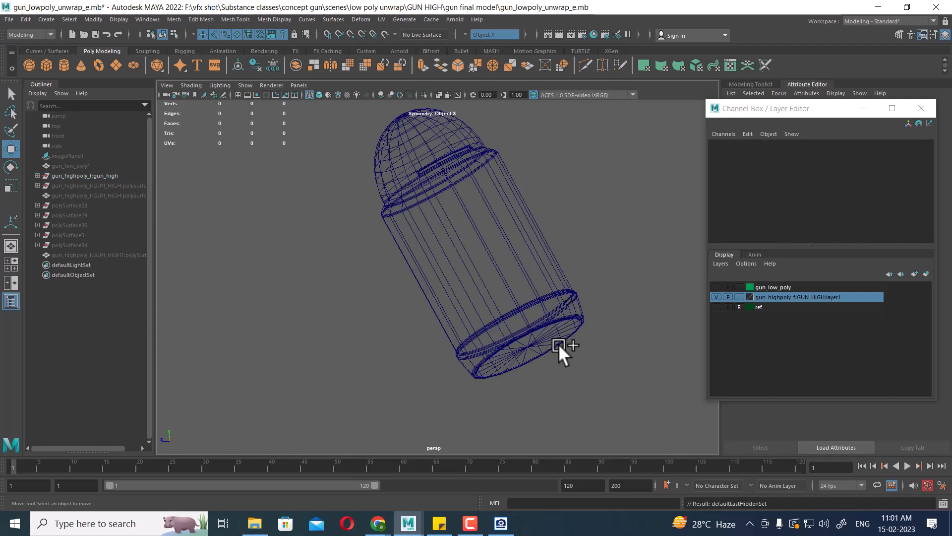
- Show all hidden gun parts again and return to shaded display around the pipe caps
{"action": "left_click", "coordinate": [116, 20]}
{"action": "mouse_move", "coordinate": [168, 81]}
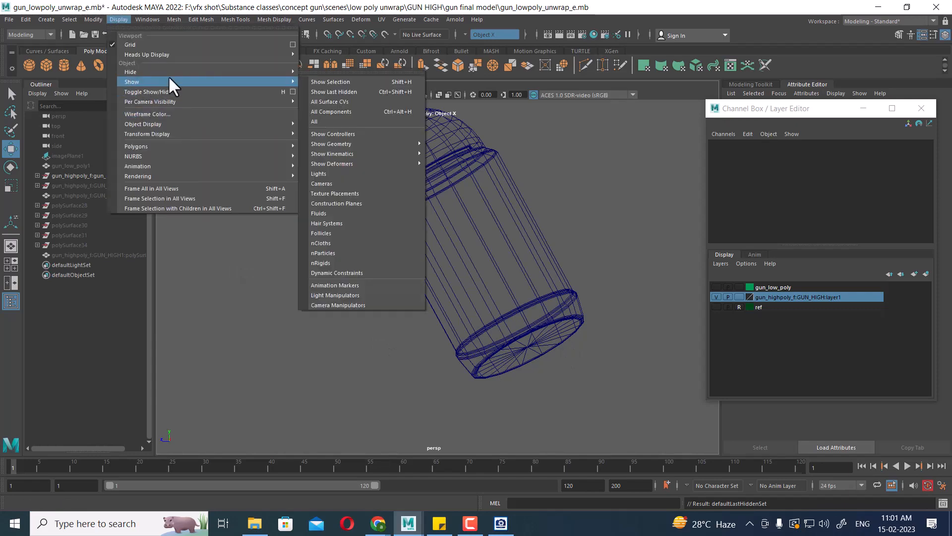
{"action": "left_click", "coordinate": [371, 111]}
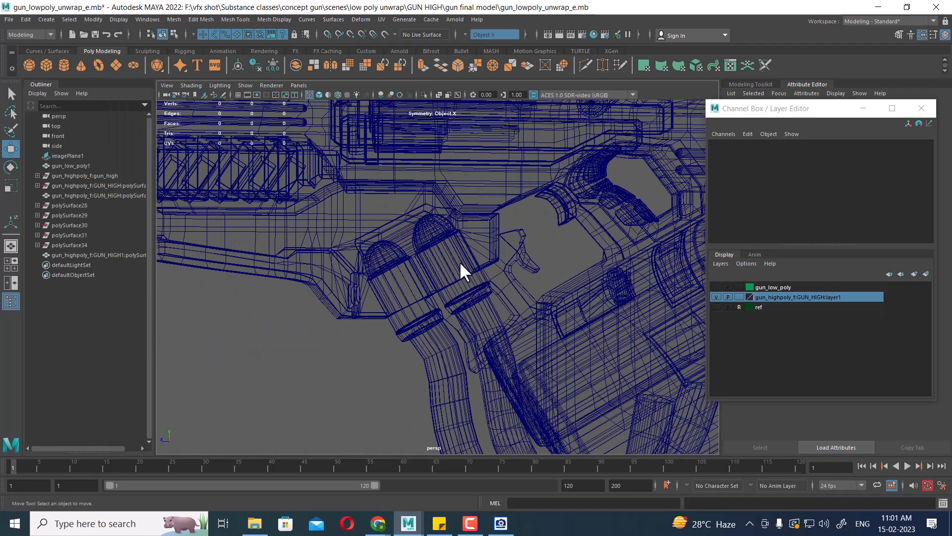
{"action": "key", "text": "5"}
{"action": "right_click_drag", "start_coordinate": [410, 272], "coordinate": [347, 263], "text": "alt"}
{"action": "left_click_drag", "start_coordinate": [367, 263], "coordinate": [501, 315], "text": "alt"}
{"action": "right_click_drag", "start_coordinate": [501, 316], "coordinate": [640, 364], "text": "alt"}
{"action": "right_click_drag", "start_coordinate": [449, 297], "coordinate": [495, 308], "text": "alt"}
- Combine the two high-poly pipe caps and their two pipes into one mesh
{"action": "left_click", "coordinate": [475, 272]}
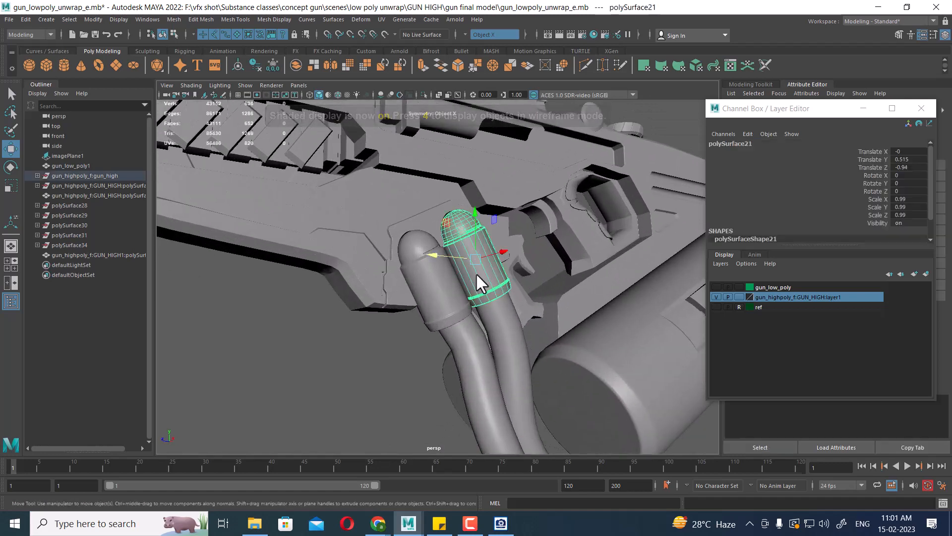
{"action": "left_click_drag", "start_coordinate": [475, 272], "coordinate": [456, 258], "text": "alt"}
{"action": "right_click_drag", "start_coordinate": [456, 258], "coordinate": [491, 270], "text": "alt"}
{"action": "left_click", "coordinate": [400, 319], "text": "shift"}
{"action": "left_click", "coordinate": [480, 400], "text": "shift"}
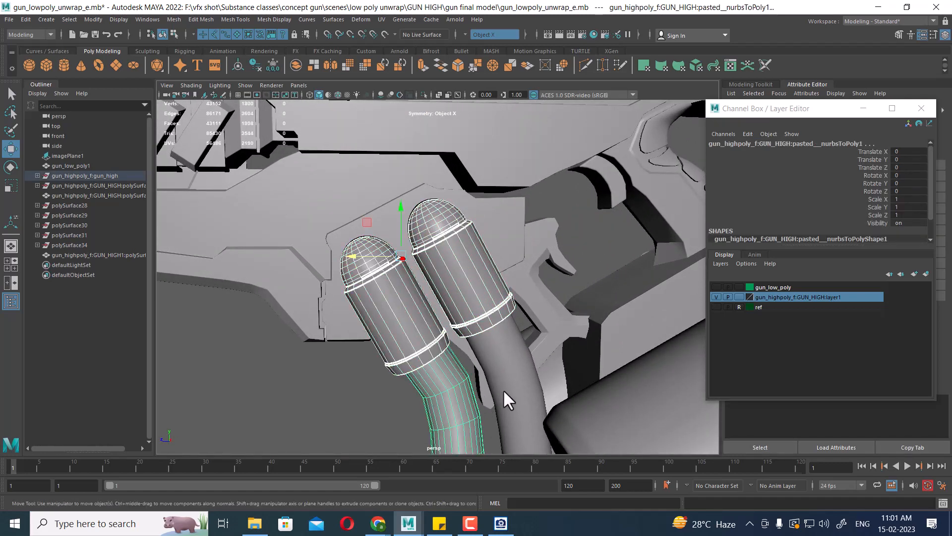
{"action": "left_click", "coordinate": [527, 384], "text": "shift"}
{"action": "left_click_drag", "start_coordinate": [527, 384], "coordinate": [401, 199], "text": "alt"}
{"action": "right_click_drag", "start_coordinate": [401, 199], "coordinate": [370, 173], "text": "alt"}
{"action": "left_click_drag", "start_coordinate": [486, 266], "coordinate": [493, 294], "text": "alt"}
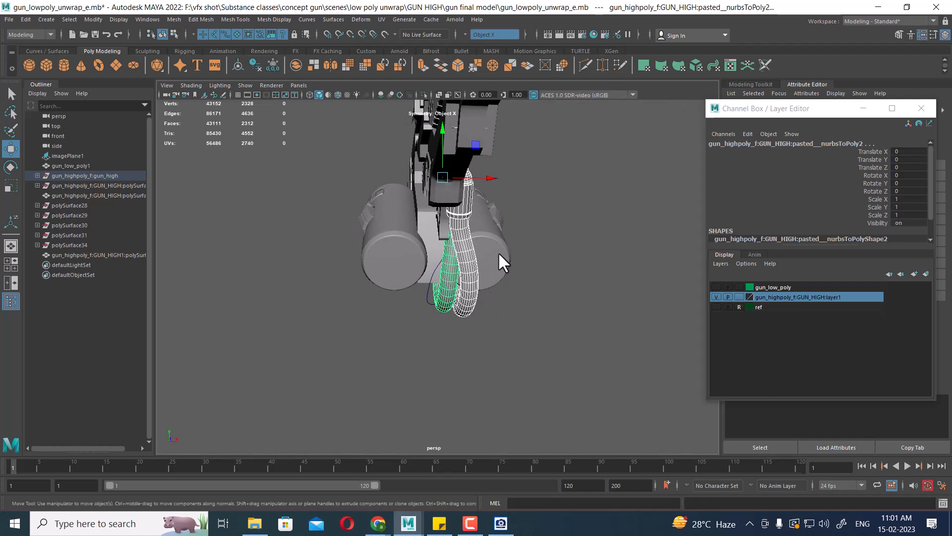
{"action": "left_click", "coordinate": [717, 288]}
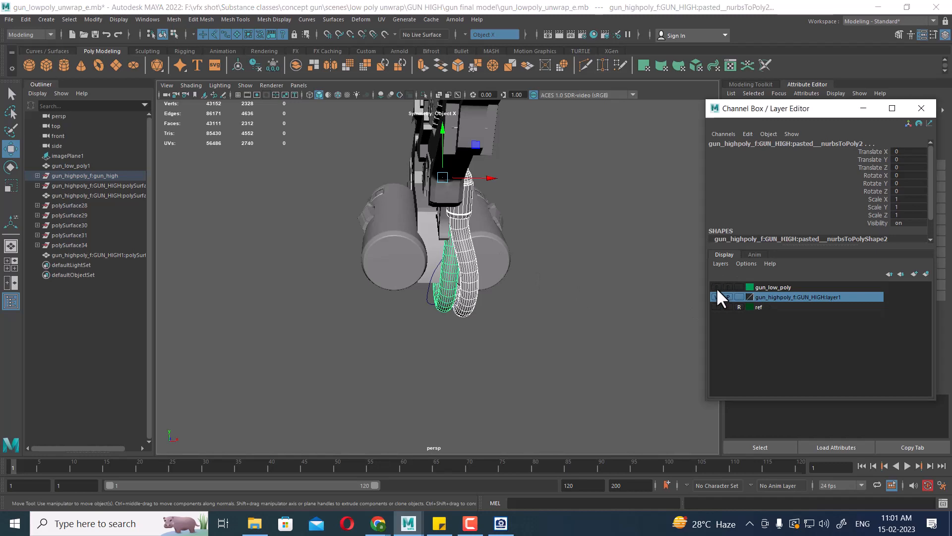
{"action": "left_click", "coordinate": [717, 288]}
{"action": "left_click_drag", "start_coordinate": [500, 231], "coordinate": [588, 259], "text": "alt"}
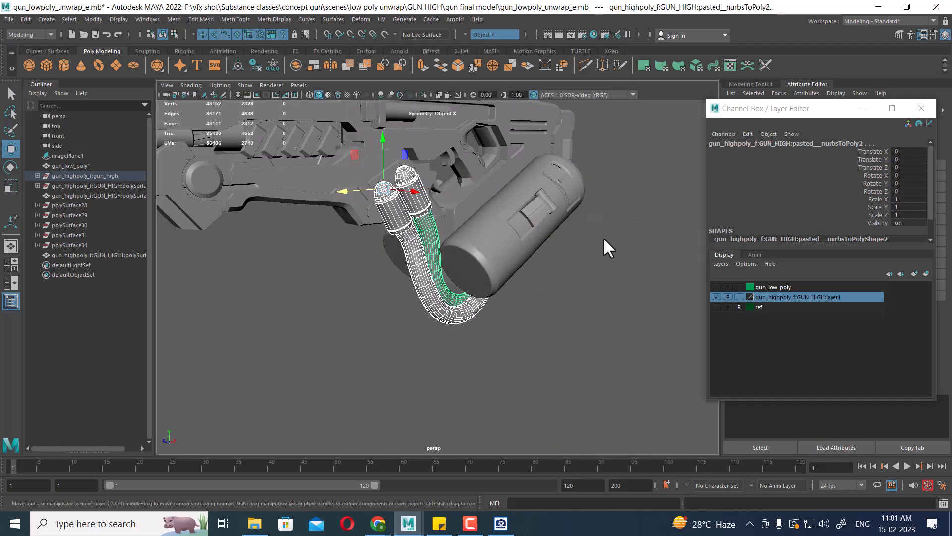
{"action": "key", "text": "ctrl+e"}
{"action": "key", "text": "ctrl+z"}
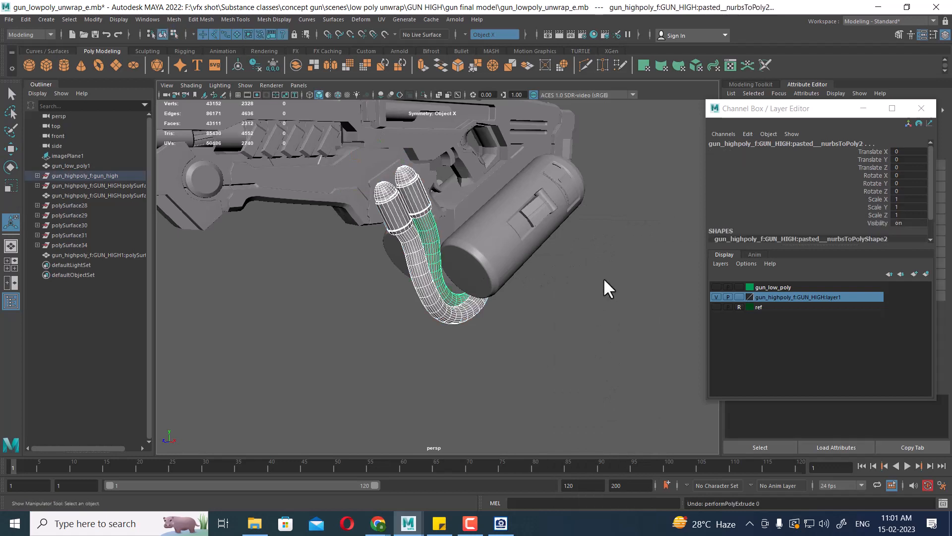
{"action": "right_click_drag", "start_coordinate": [605, 224], "coordinate": [614, 432], "text": "shift"}
{"action": "key", "text": "w"}
- In the wireframe top -Y view, move the combined pipes and caps toward the gun's centre to about Translate X -0.302
{"action": "left_click_drag", "start_coordinate": [623, 392], "coordinate": [533, 287], "text": "alt"}
{"action": "key", "text": "space"}
{"action": "key", "text": "4"}
{"action": "scroll", "coordinate": [546, 298], "scroll_direction": "up", "scroll_amount": 10}
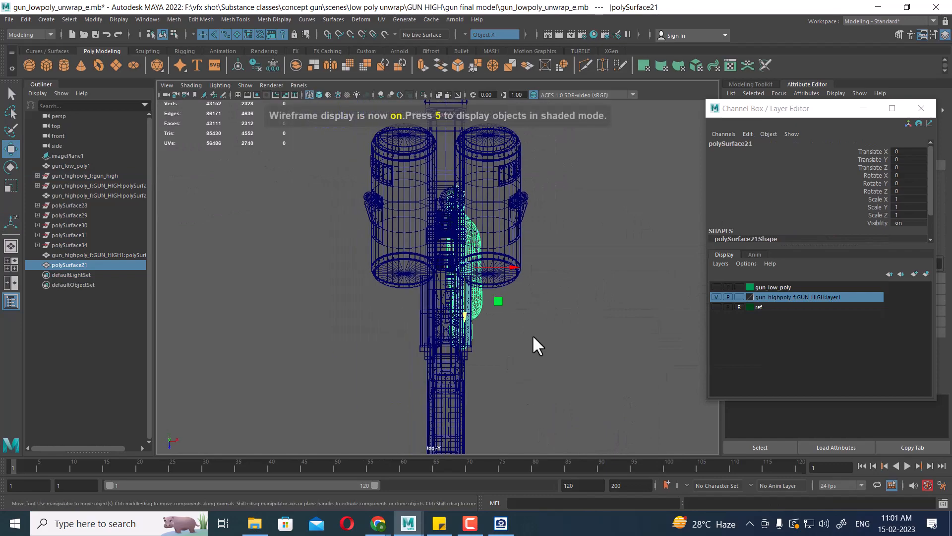
{"action": "scroll", "coordinate": [485, 240], "scroll_direction": "up", "scroll_amount": 10}
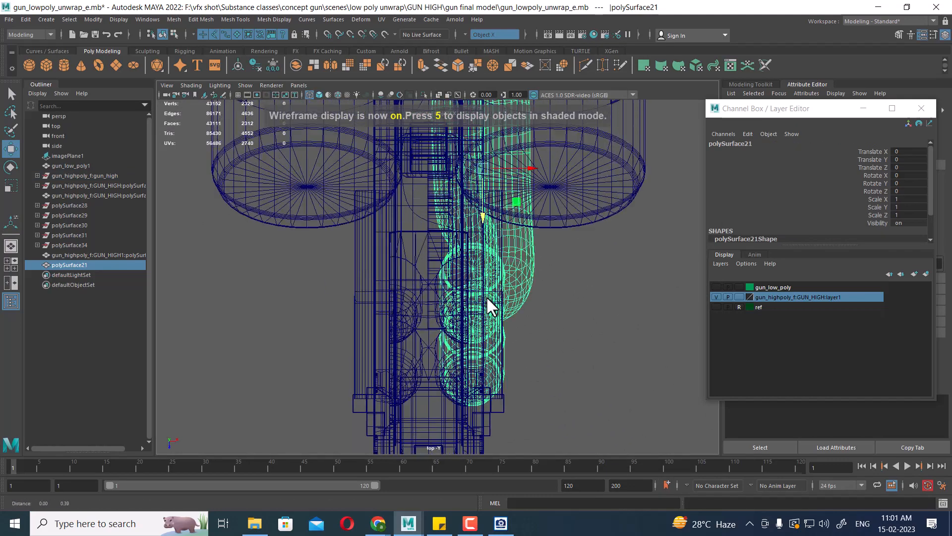
{"action": "middle_click_drag", "start_coordinate": [459, 307], "coordinate": [457, 416], "text": "alt"}
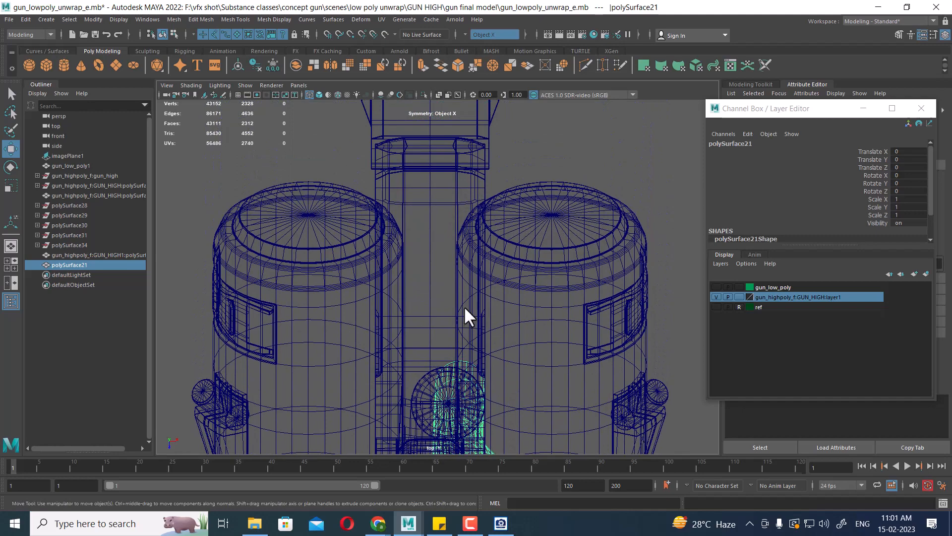
{"action": "middle_click_drag", "start_coordinate": [505, 353], "coordinate": [490, 175], "text": "alt"}
{"action": "scroll", "coordinate": [497, 377], "scroll_direction": "down", "scroll_amount": 4}
{"action": "middle_click_drag", "start_coordinate": [497, 377], "coordinate": [477, 245], "text": "alt"}
{"action": "scroll", "coordinate": [500, 344], "scroll_direction": "up", "scroll_amount": 3}
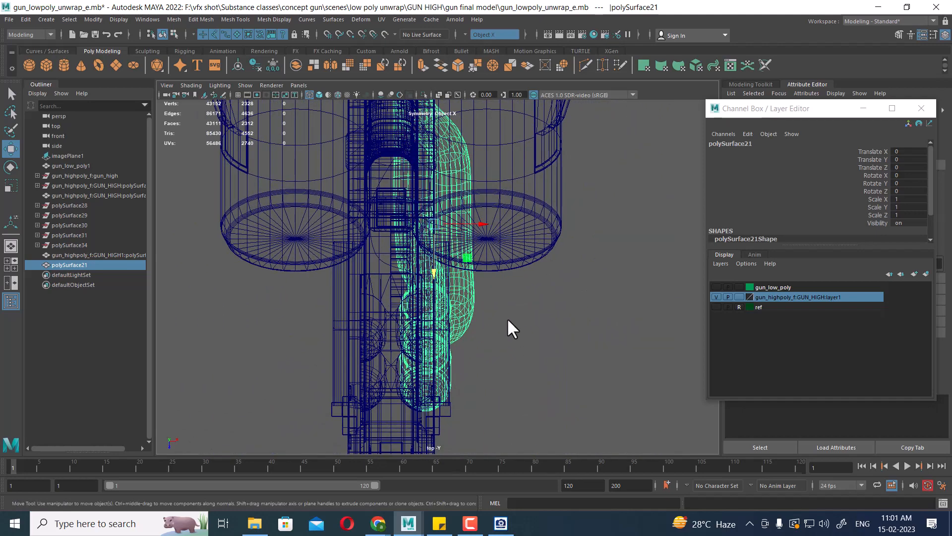
{"action": "key", "text": "d"}
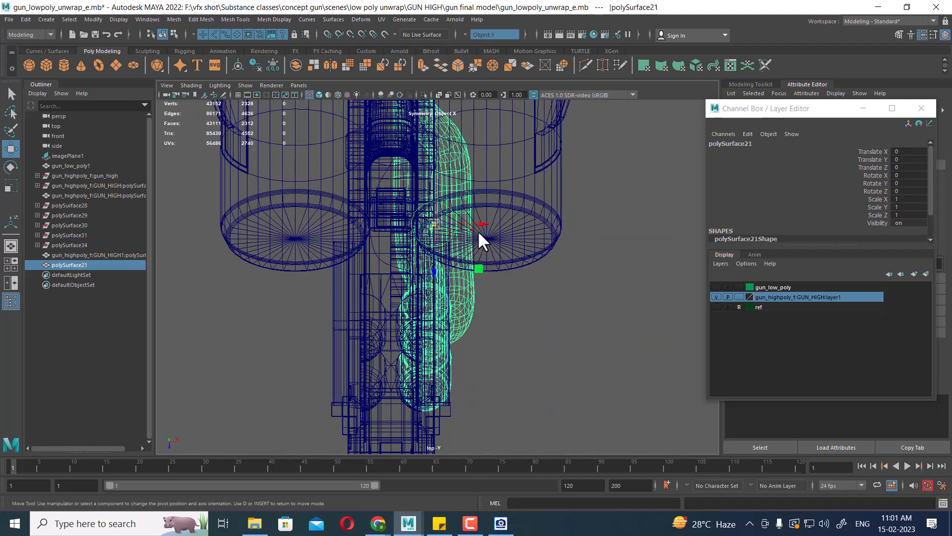
{"action": "key", "text": "d"}
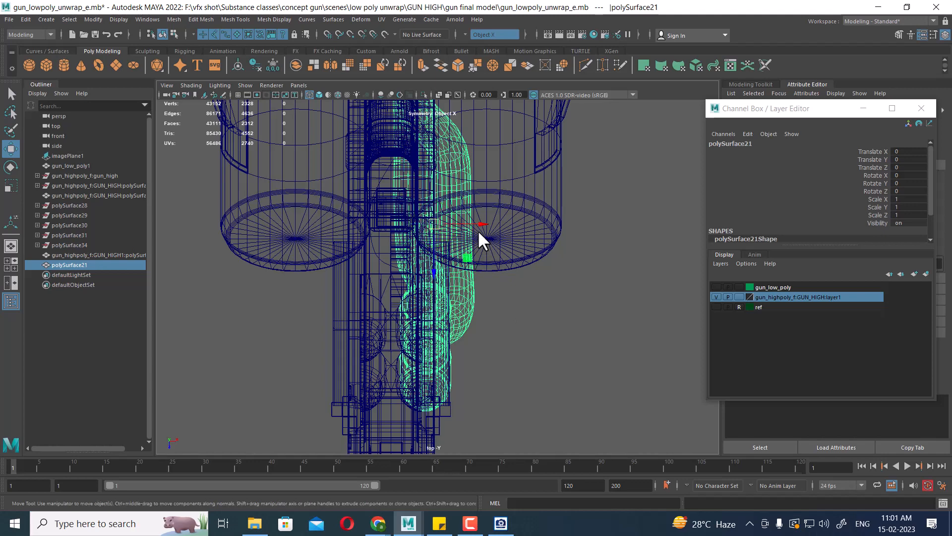
{"action": "left_click_drag", "start_coordinate": [478, 225], "coordinate": [424, 238]}
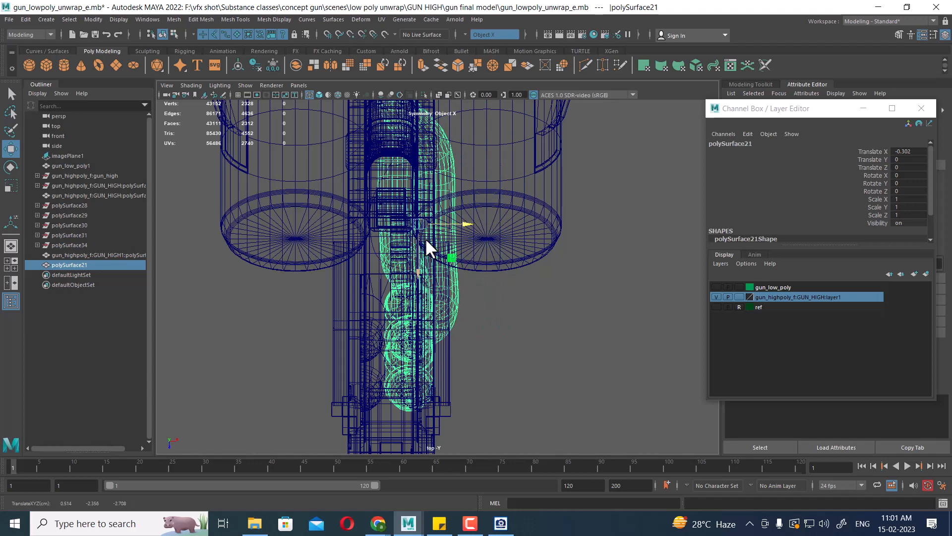
- Undo the last pipe move, snap the combined pipes' pivot to the gun's centre line, and return to the shaded perspective view
{"action": "key", "text": "ctrl+z"}
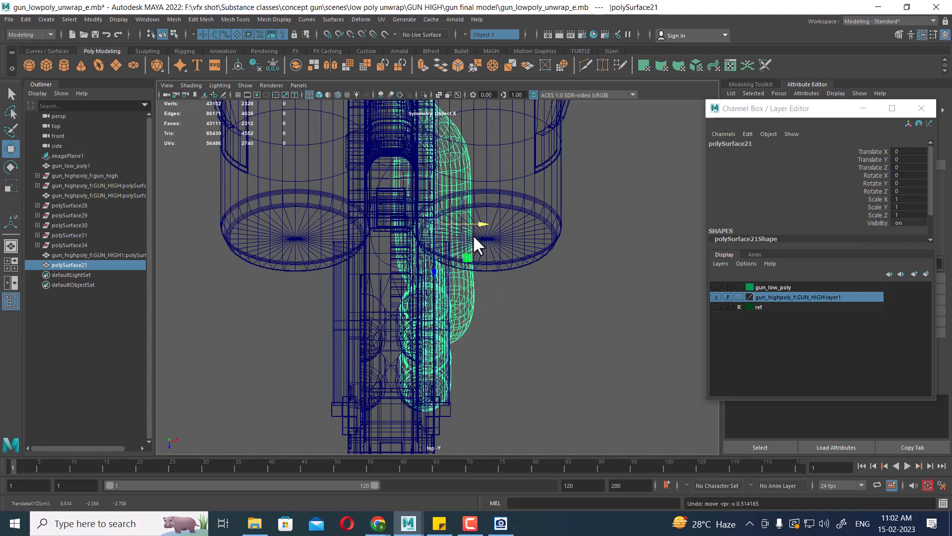
{"action": "key", "text": "d"}
{"action": "key", "text": "v"}
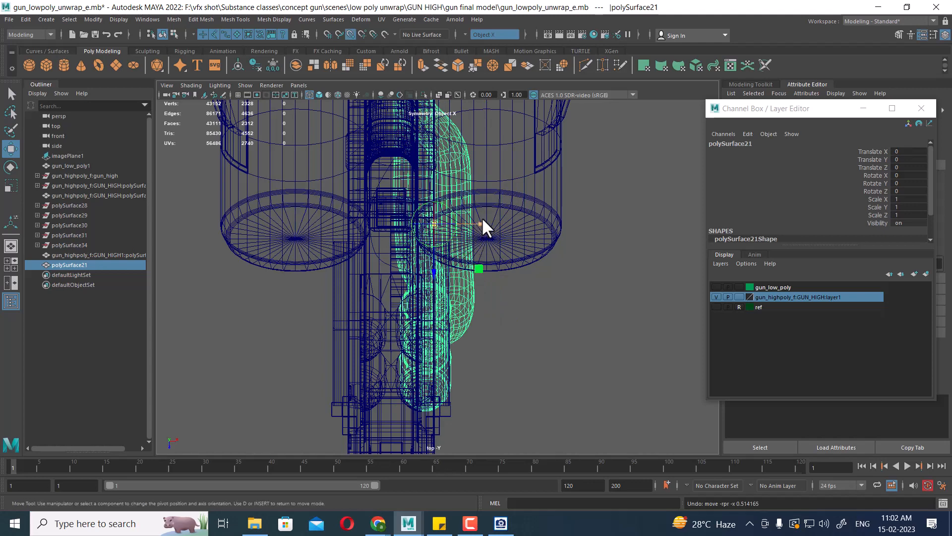
{"action": "left_click_drag", "start_coordinate": [477, 223], "coordinate": [389, 244]}
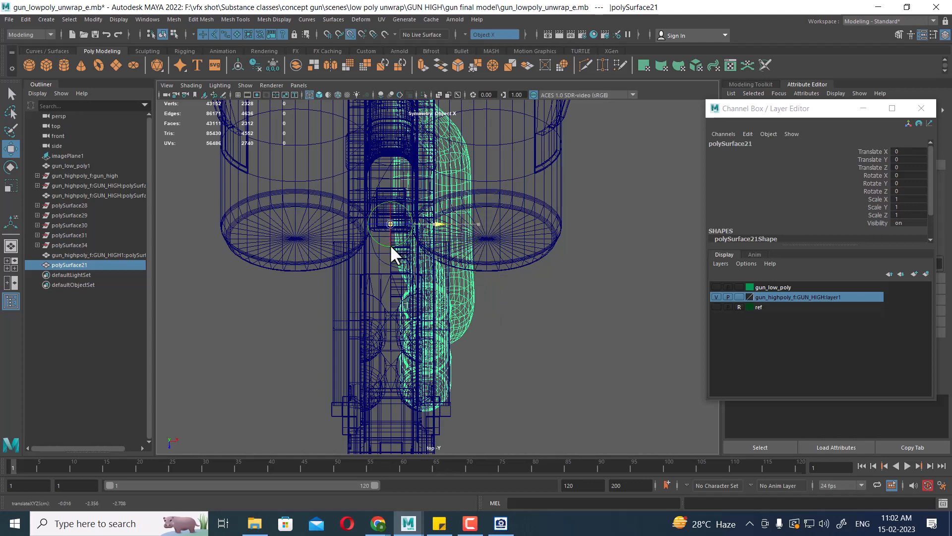
{"action": "key", "text": "space"}
{"action": "mouse_move", "coordinate": [506, 330]}
{"action": "left_mouse_down"}
{"action": "mouse_move", "coordinate": [484, 266]}
{"action": "mouse_move", "coordinate": [440, 278]}
{"action": "mouse_move", "coordinate": [534, 262]}
{"action": "mouse_move", "coordinate": [525, 252]}
{"action": "left_mouse_up"}
{"action": "key", "text": "5"}
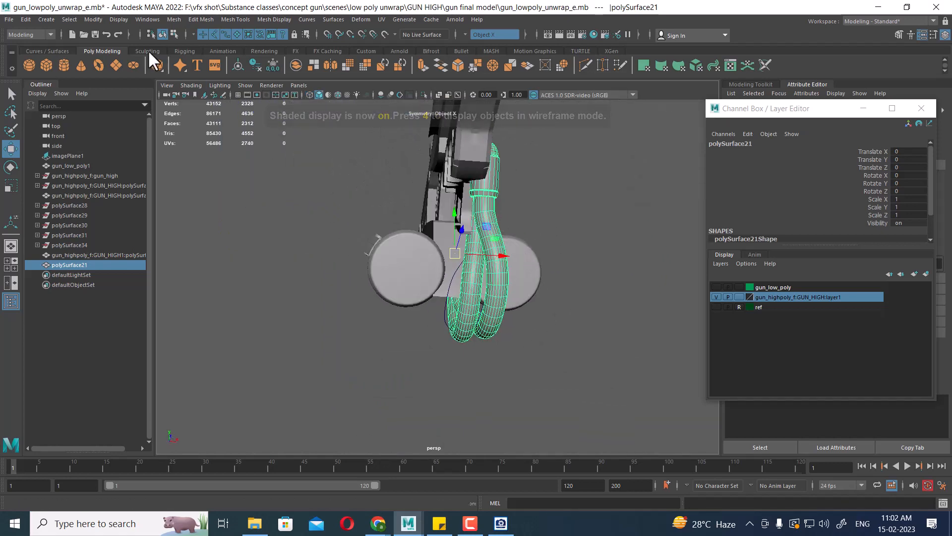
{"action": "left_click", "coordinate": [25, 20]}
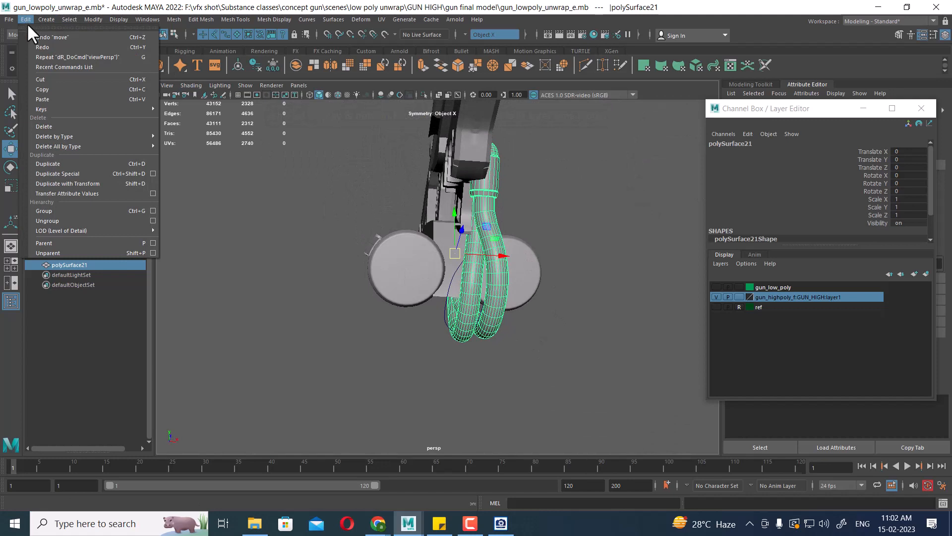
{"action": "left_click", "coordinate": [153, 174]}
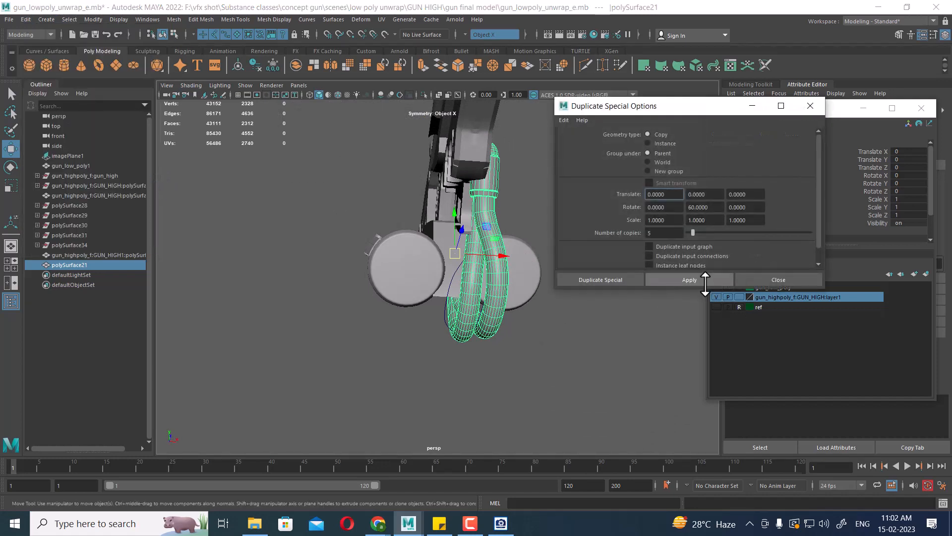
{"action": "left_click", "coordinate": [564, 120]}
{"action": "left_click", "coordinate": [584, 140]}
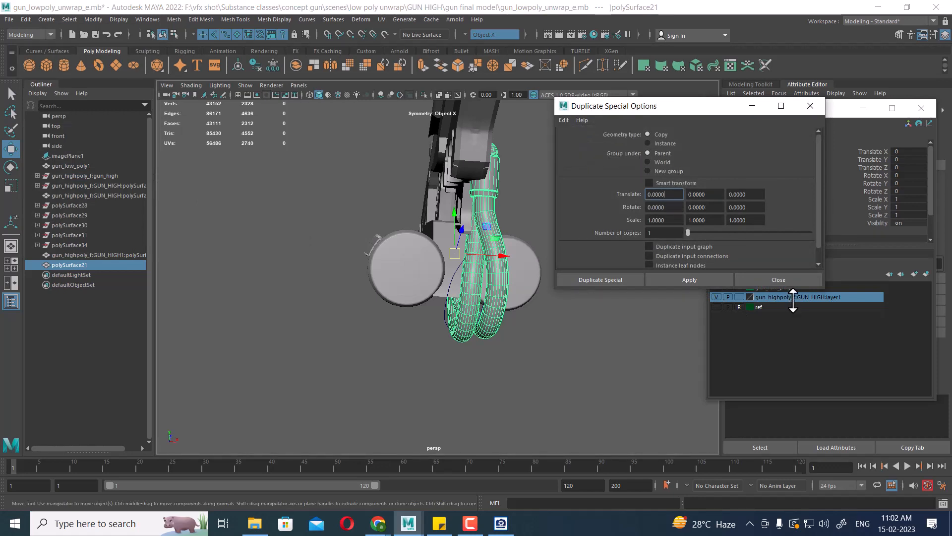
{"action": "left_click", "coordinate": [735, 284]}
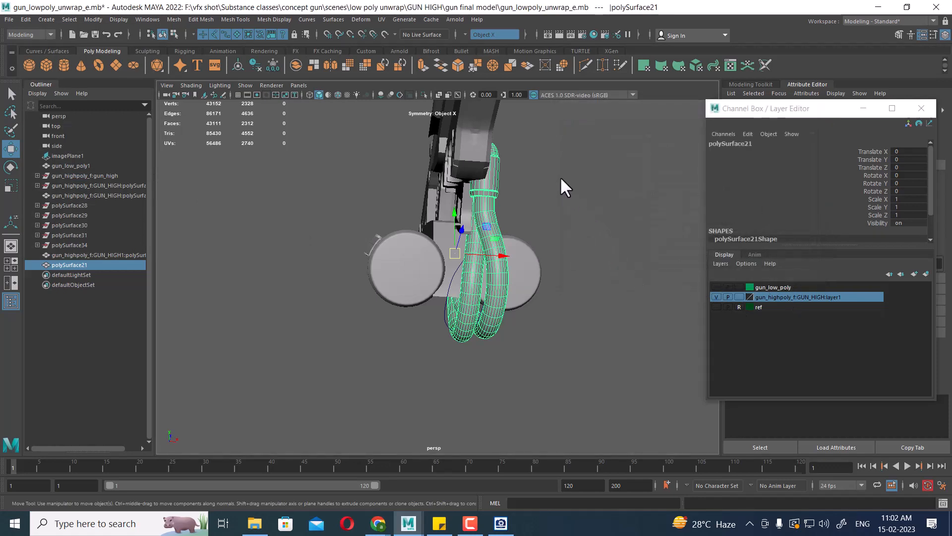
- Mirror the combined pipes across the world X axis in the negative direction, combined with the original and without merging borders
{"action": "right_click_drag", "start_coordinate": [561, 178], "coordinate": [608, 290], "text": "shift"}
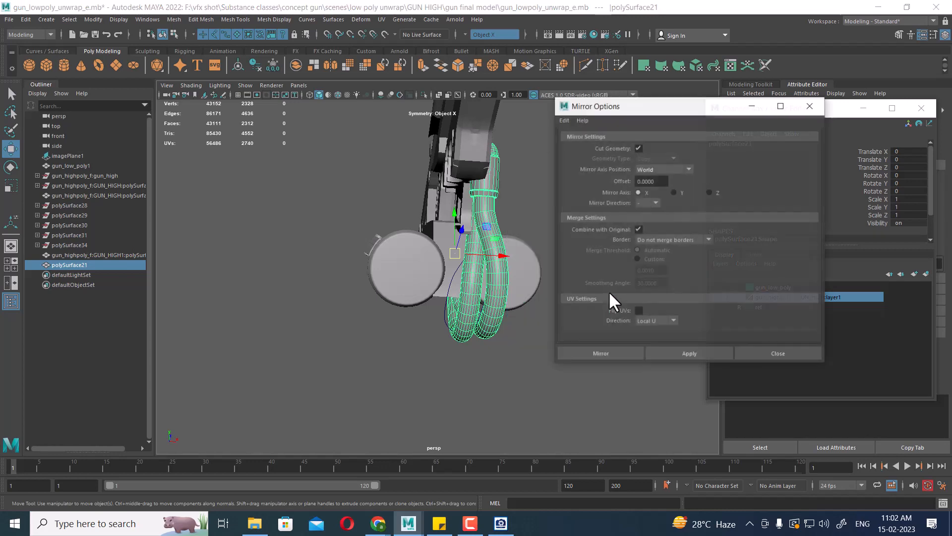
{"action": "left_click", "coordinate": [692, 349]}
{"action": "left_click_drag", "start_coordinate": [476, 342], "coordinate": [470, 368], "text": "alt"}
{"action": "left_click", "coordinate": [769, 354]}
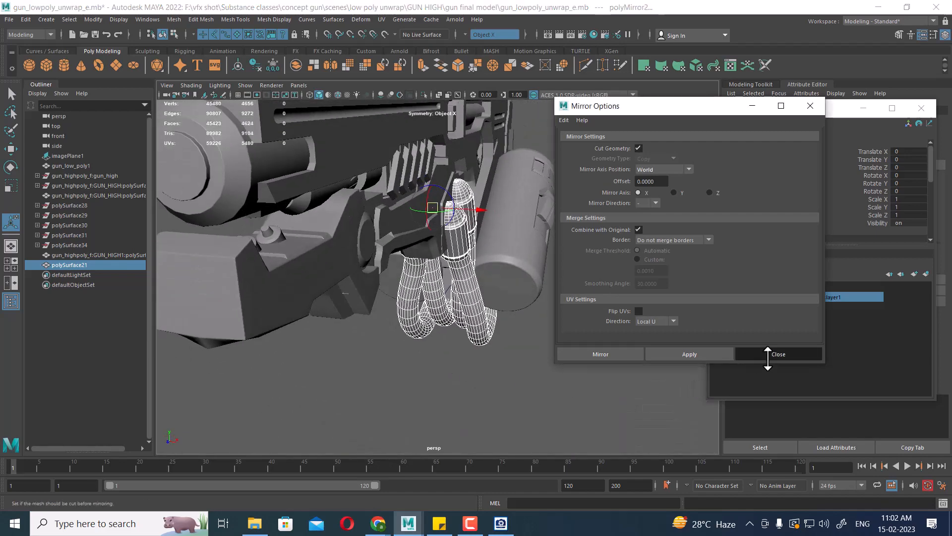
- Select every visible high-poly gun part, delete the construction history, and clear the selection
{"action": "left_click_drag", "start_coordinate": [470, 275], "coordinate": [481, 326], "text": "alt"}
{"action": "right_click_drag", "start_coordinate": [481, 326], "coordinate": [436, 283], "text": "alt"}
{"action": "key", "text": "w"}
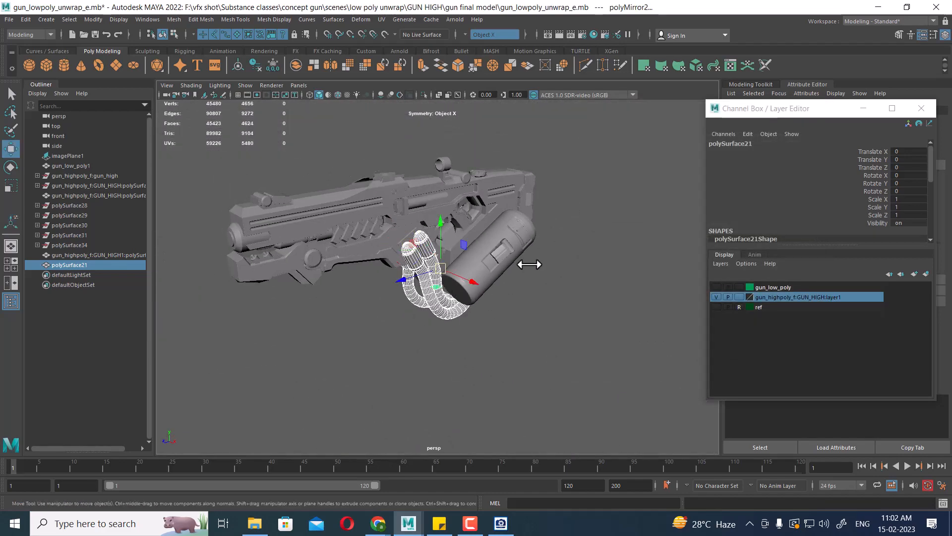
{"action": "left_click", "coordinate": [586, 139]}
{"action": "left_click_drag", "start_coordinate": [586, 139], "coordinate": [209, 387]}
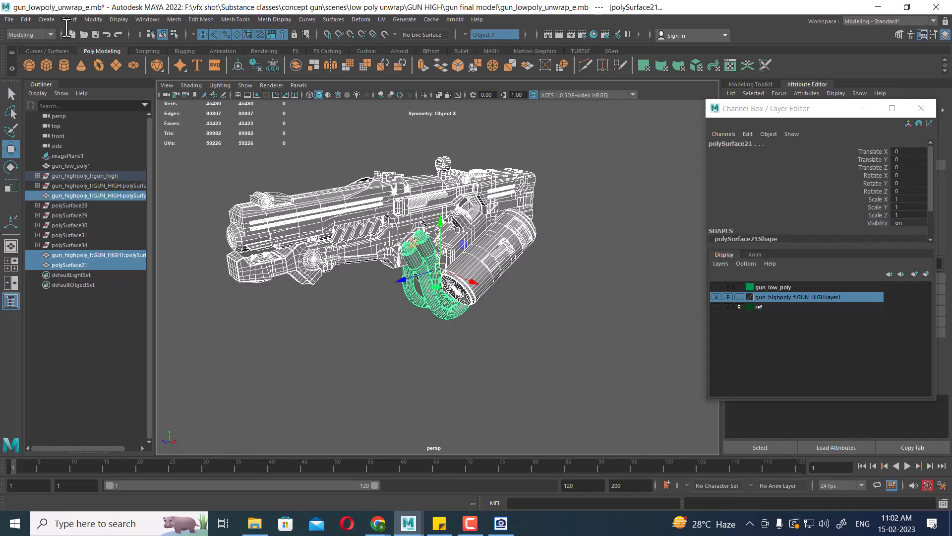
{"action": "left_click", "coordinate": [25, 19]}
{"action": "mouse_move", "coordinate": [132, 138]}
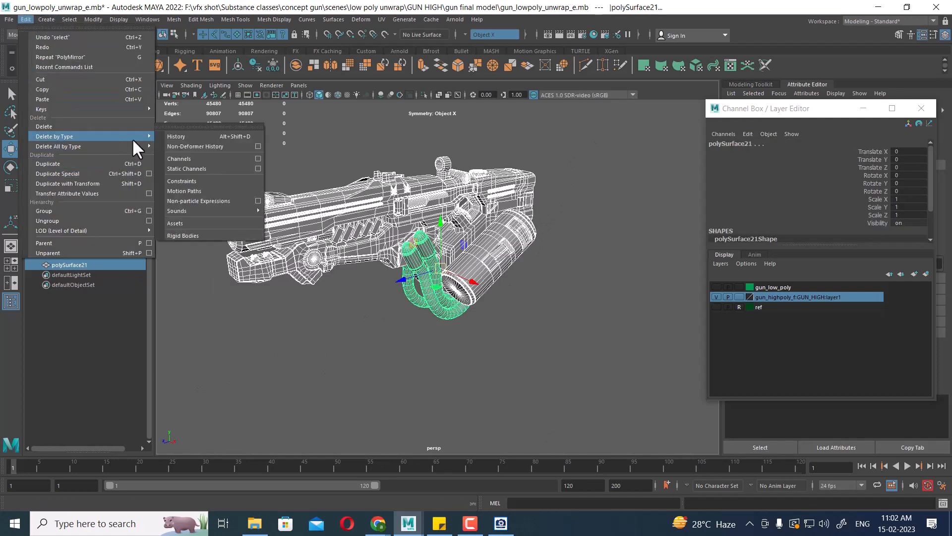
{"action": "left_click", "coordinate": [169, 137]}
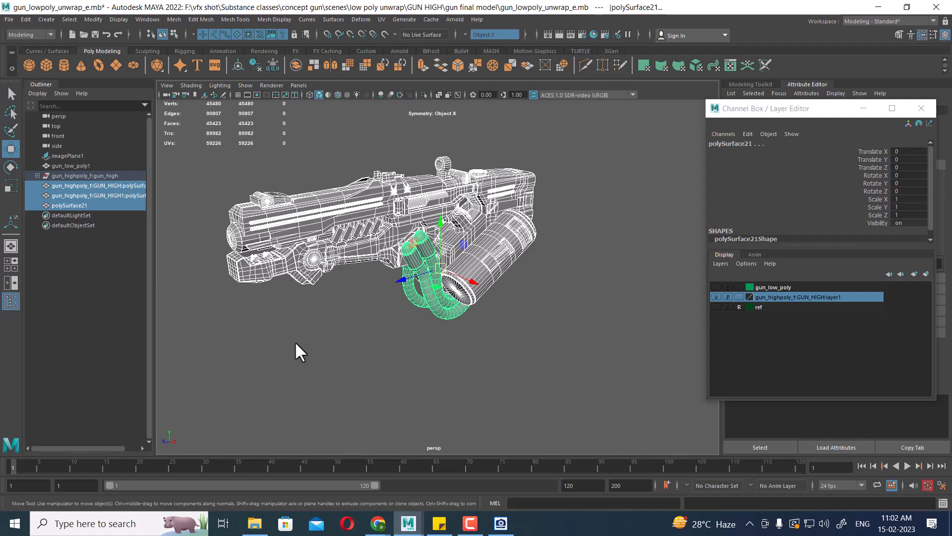
{"action": "left_click", "coordinate": [534, 323]}
- Identify the three loose high-poly meshes, including polySurface21, and parent them under the gun_highpoly_f:gun_high group
{"action": "left_click", "coordinate": [92, 176]}
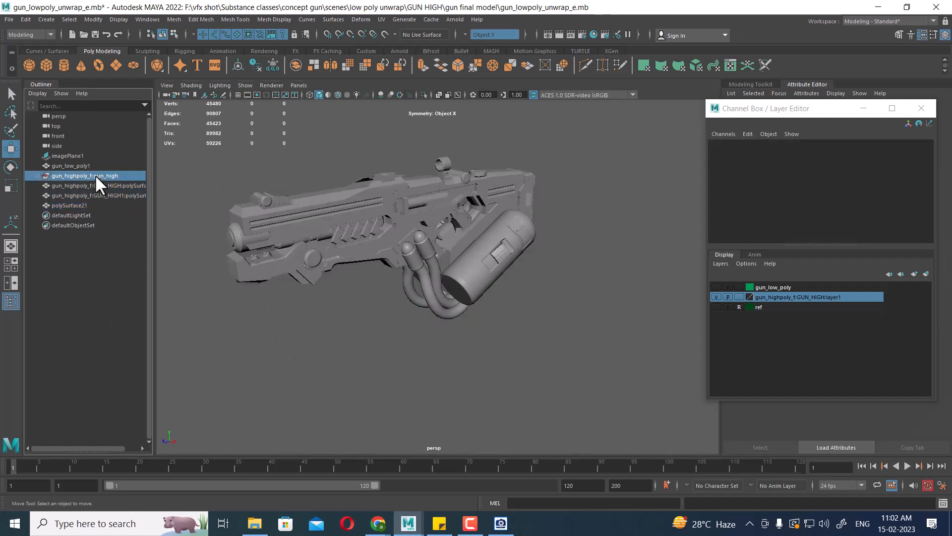
{"action": "left_click", "coordinate": [66, 184]}
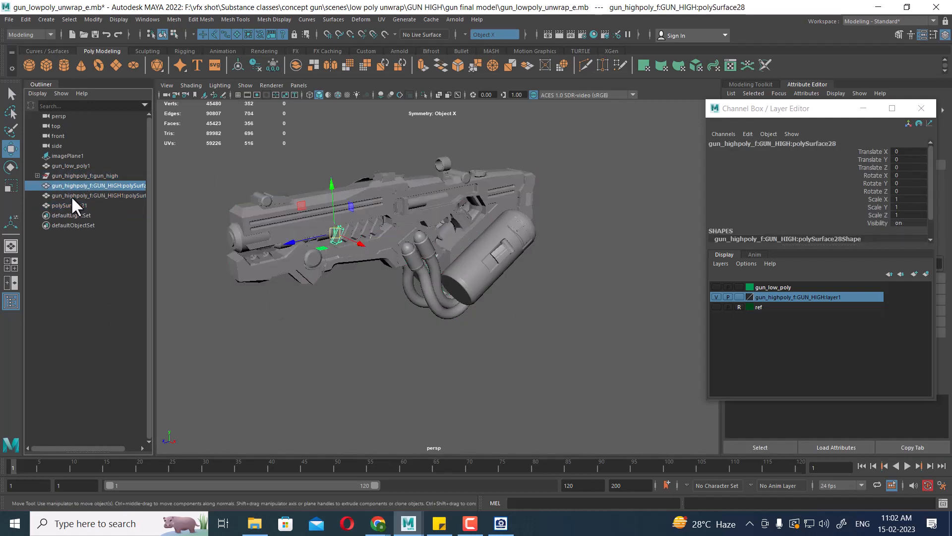
{"action": "left_click", "coordinate": [70, 195]}
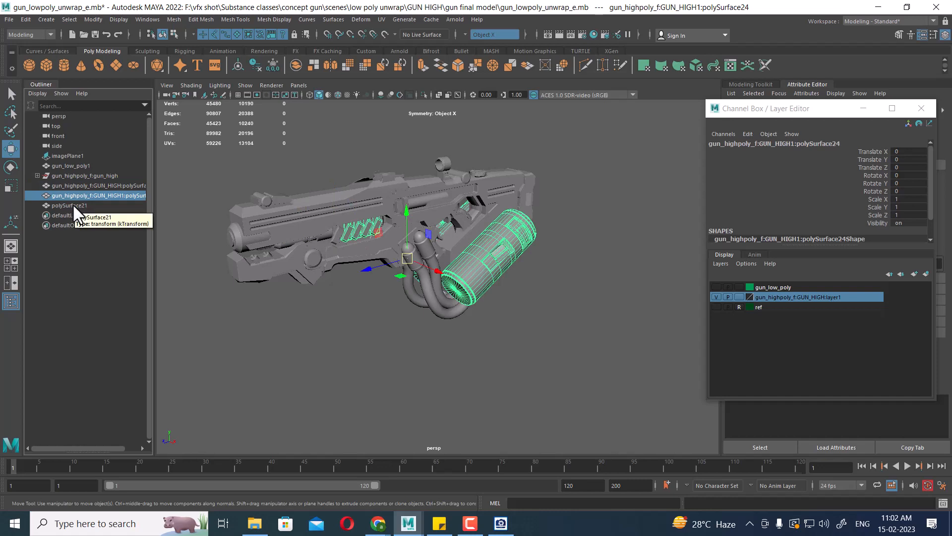
{"action": "left_click", "coordinate": [72, 204]}
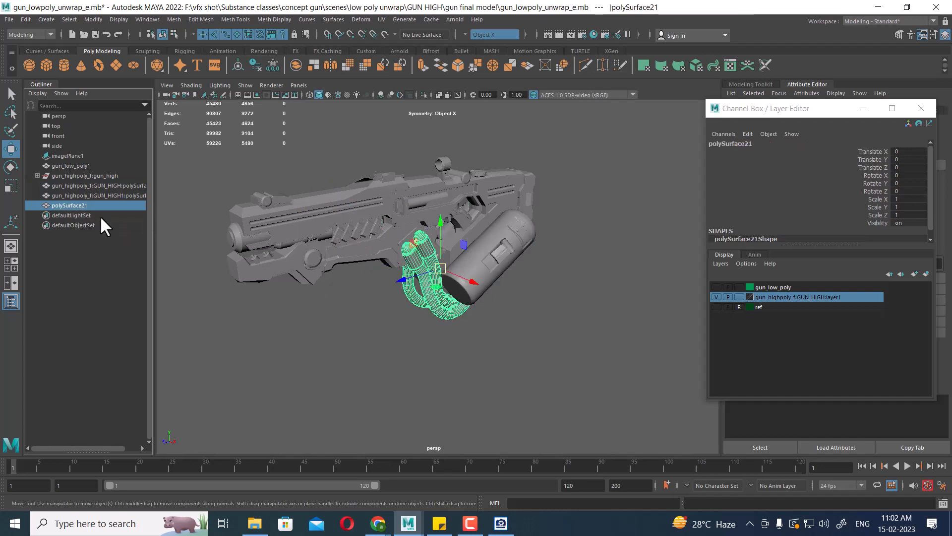
{"action": "left_click", "coordinate": [80, 185]}
{"action": "left_click", "coordinate": [84, 194], "text": "ctrl"}
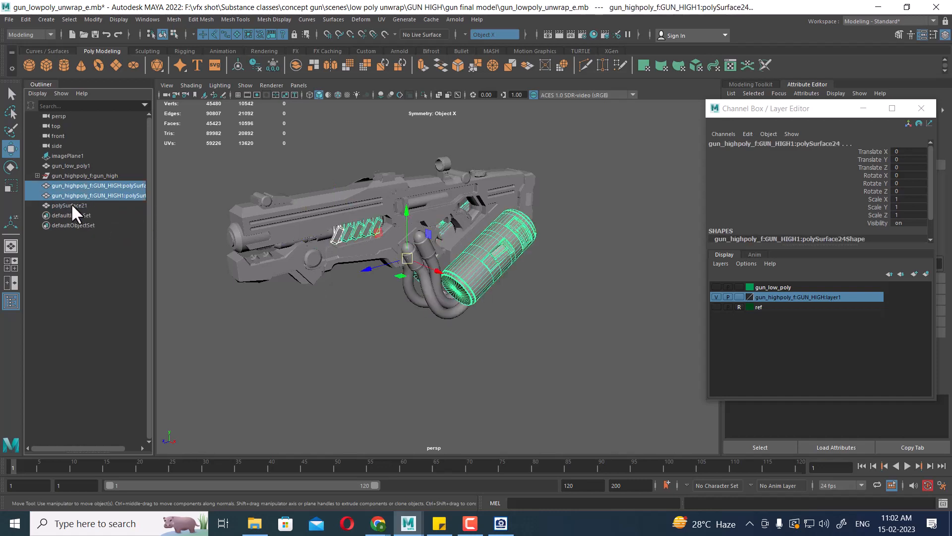
{"action": "left_click", "coordinate": [70, 203], "text": "ctrl"}
{"action": "left_click_drag", "start_coordinate": [85, 186], "coordinate": [88, 175]}
{"action": "left_click", "coordinate": [614, 250]}
- Delete the construction history of the whole high-poly gun again with its regrouped meshes included
{"action": "left_click_drag", "start_coordinate": [602, 127], "coordinate": [198, 370]}
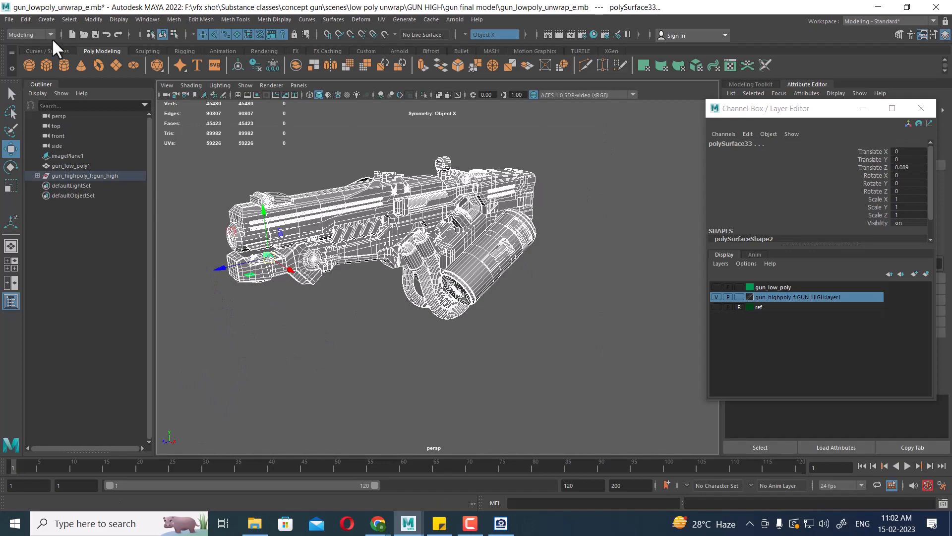
{"action": "left_click", "coordinate": [28, 20]}
{"action": "mouse_move", "coordinate": [150, 135]}
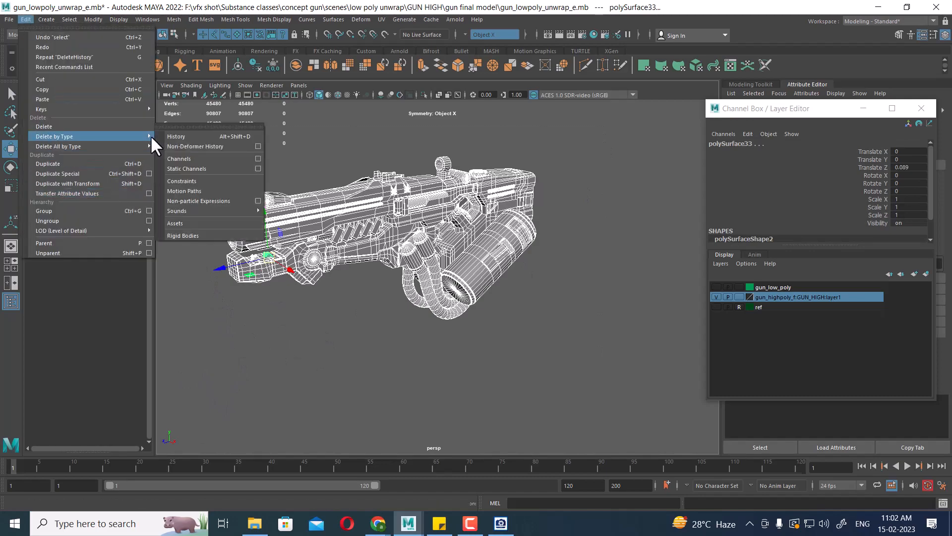
{"action": "left_click", "coordinate": [183, 133]}
- Select the entire high-poly gun and add it to the gun_highpoly_f:GUN_HIGH:layer1 display layer
{"action": "left_click_drag", "start_coordinate": [455, 293], "coordinate": [414, 299], "text": "alt"}
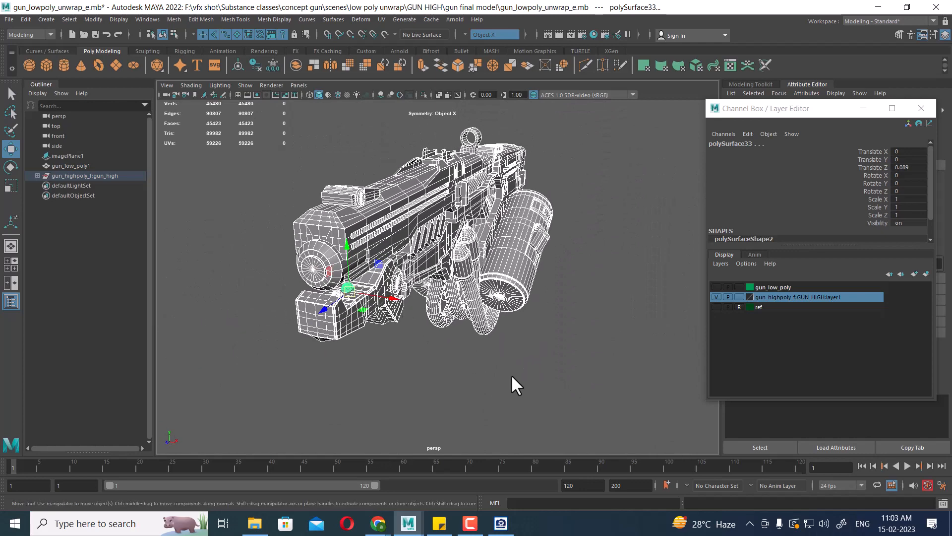
{"action": "left_click", "coordinate": [512, 375]}
{"action": "left_click_drag", "start_coordinate": [577, 176], "coordinate": [267, 389]}
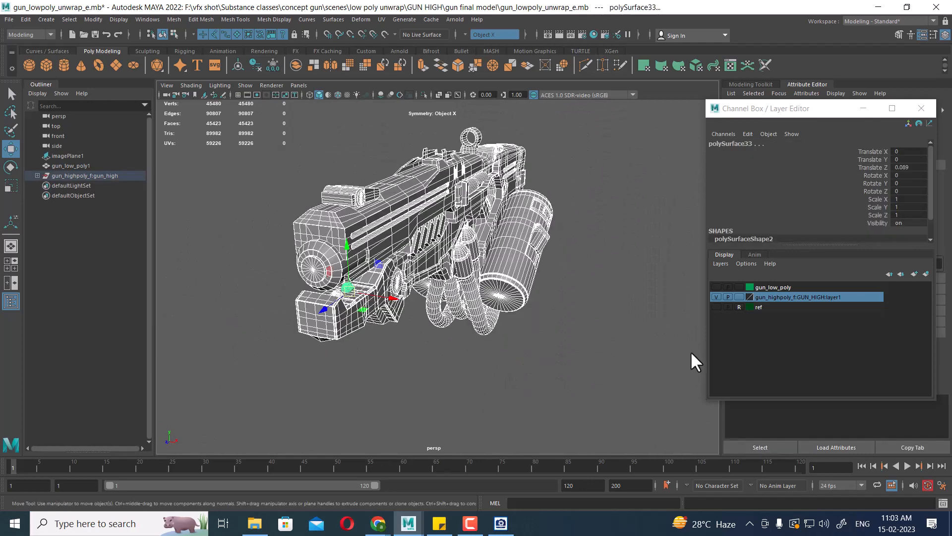
{"action": "right_click", "coordinate": [794, 297]}
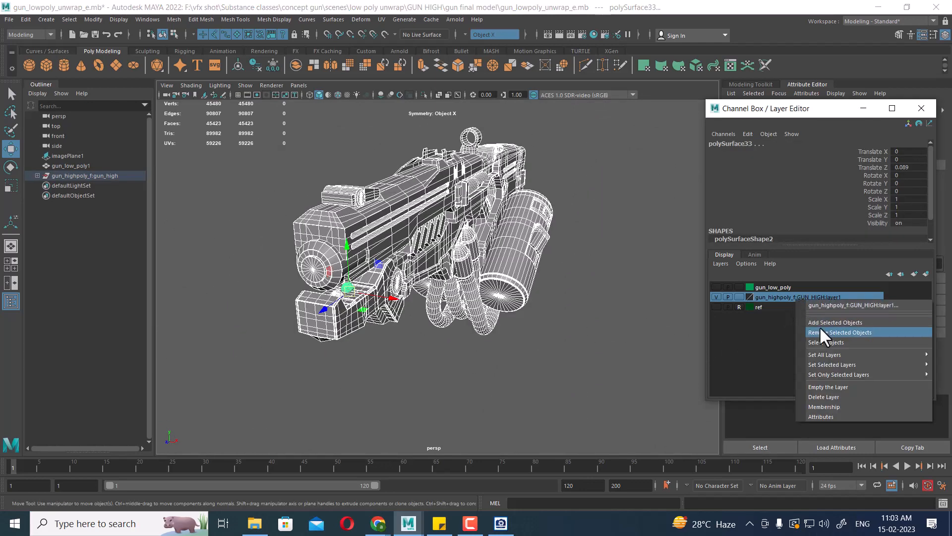
{"action": "left_click", "coordinate": [819, 323]}
- Rename the high-poly display layer as gun_highpoly and assign it a blue colour
{"action": "double_click", "coordinate": [787, 299]}
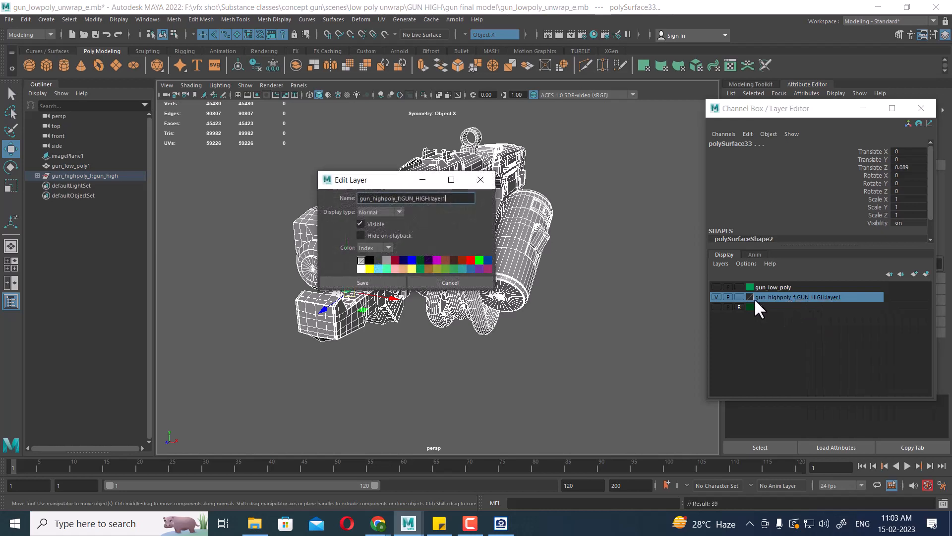
{"action": "left_click_drag", "start_coordinate": [401, 203], "coordinate": [487, 204]}
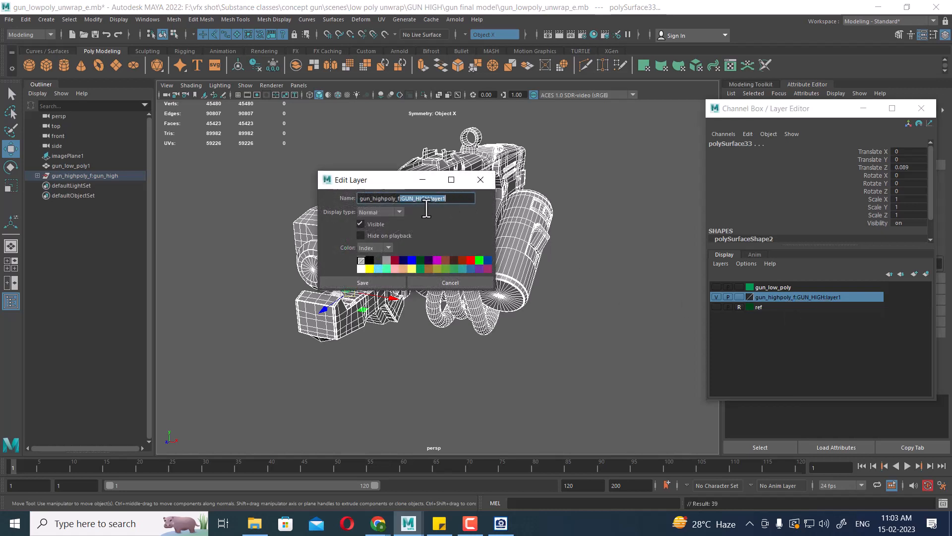
{"action": "key", "text": "BackSpace"}
{"action": "key", "text": "BackSpace"}
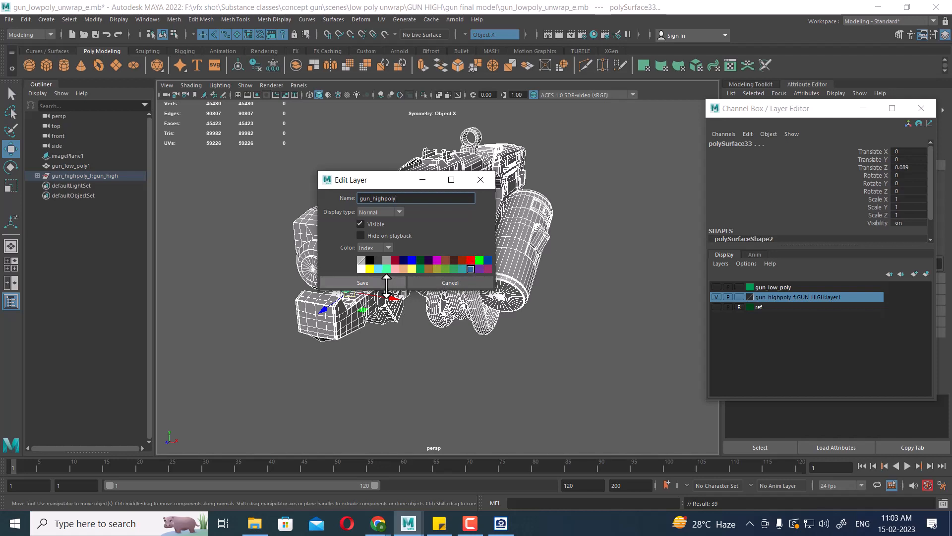
{"action": "left_click", "coordinate": [363, 282]}
- Toggle the gun_highpoly and gun_low_poly layers' visibility to check their contents, and deselect the high-poly gun
{"action": "left_click", "coordinate": [716, 296]}
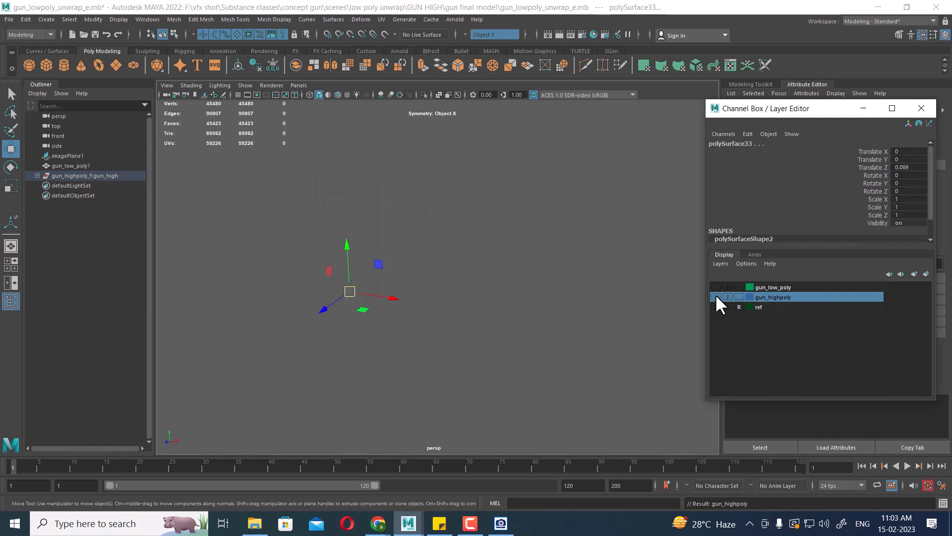
{"action": "left_click", "coordinate": [716, 287]}
{"action": "left_click", "coordinate": [716, 286]}
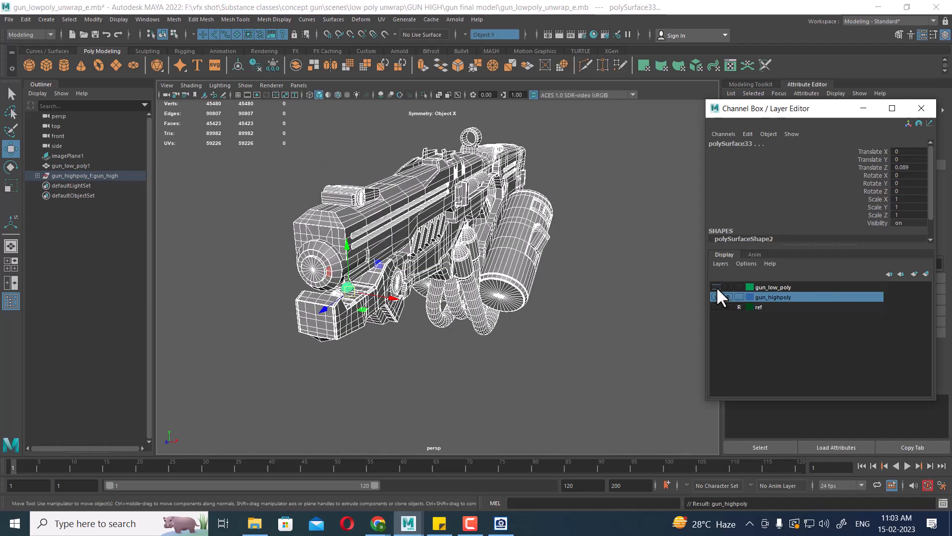
{"action": "left_click_drag", "start_coordinate": [496, 286], "coordinate": [421, 283], "text": "alt"}
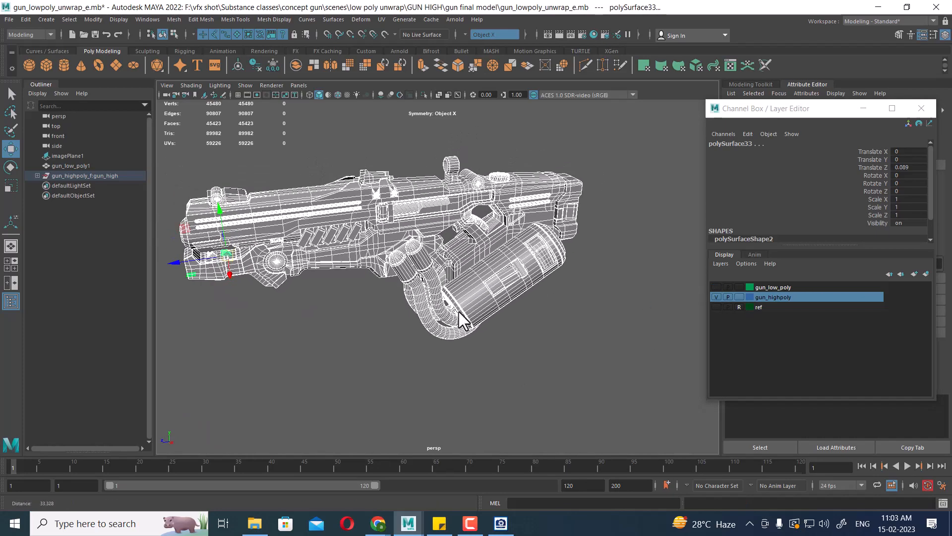
{"action": "left_click", "coordinate": [572, 352]}
- Hide the gun_highpoly layer, show the gun_low_poly layer, and select the whole low-poly gun
{"action": "left_click", "coordinate": [716, 297]}
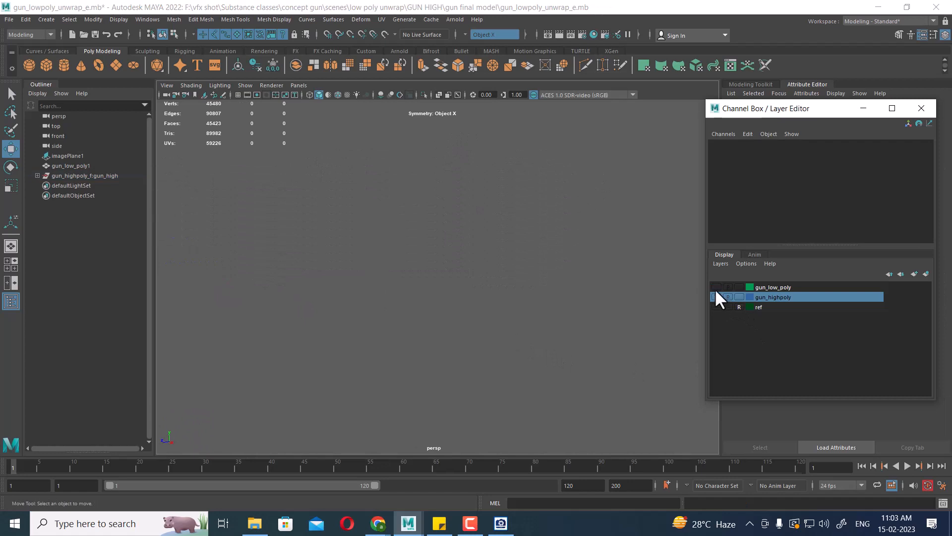
{"action": "left_click", "coordinate": [716, 286]}
{"action": "right_click_drag", "start_coordinate": [575, 331], "coordinate": [479, 278], "text": "alt"}
{"action": "left_click_drag", "start_coordinate": [525, 206], "coordinate": [540, 196], "text": "alt"}
{"action": "left_click_drag", "start_coordinate": [589, 145], "coordinate": [283, 363]}
{"action": "right_click_drag", "start_coordinate": [521, 265], "coordinate": [564, 344], "text": "alt"}
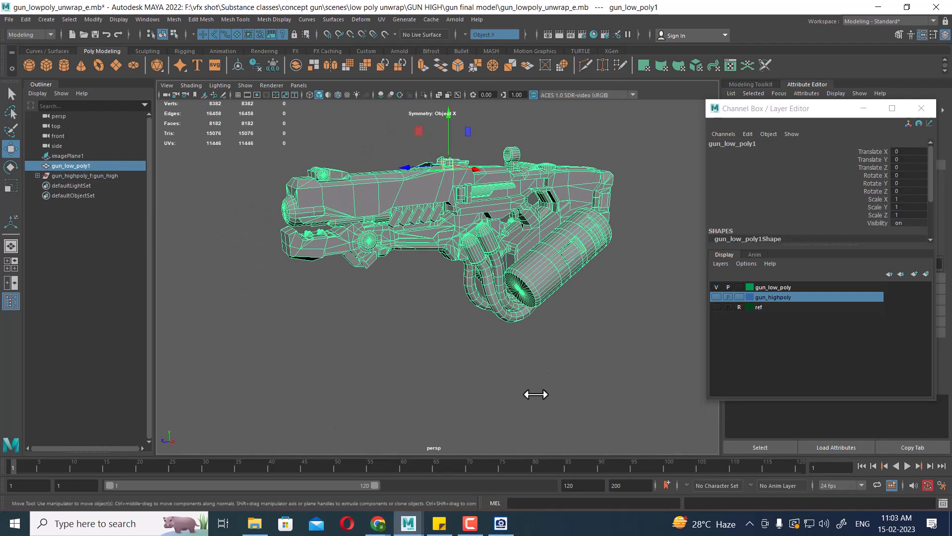